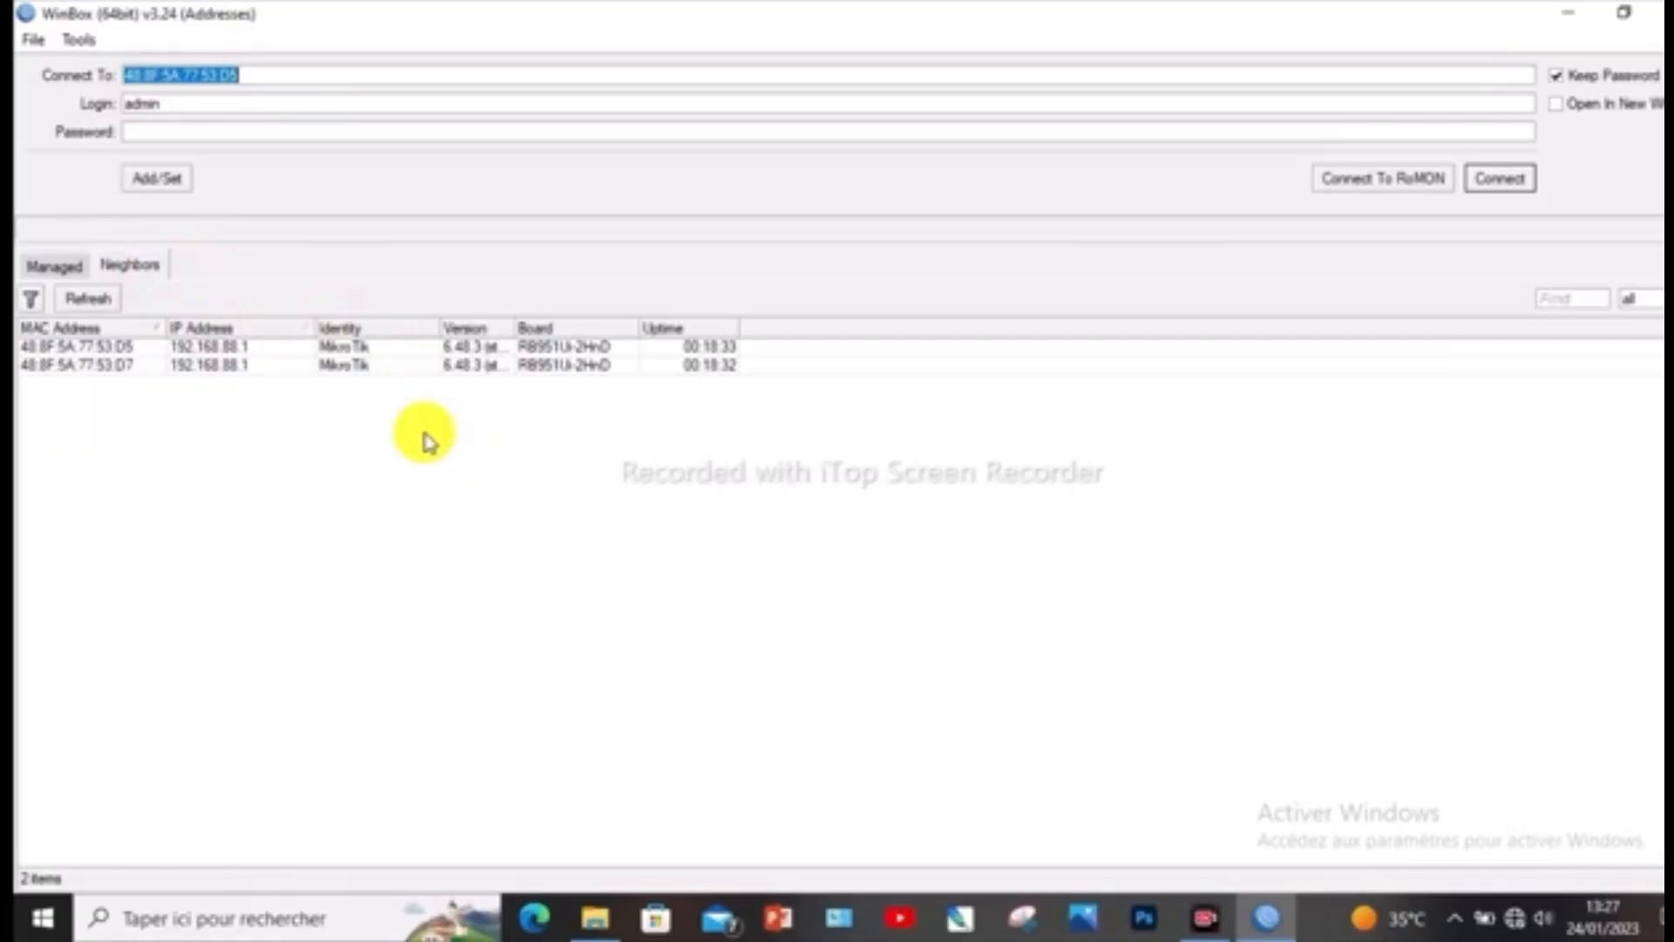
Refresh the neighbor list, select the first MikroTik device, and connect to it as admin with a blank password
{"action": "left_click", "coordinate": [146, 277]}
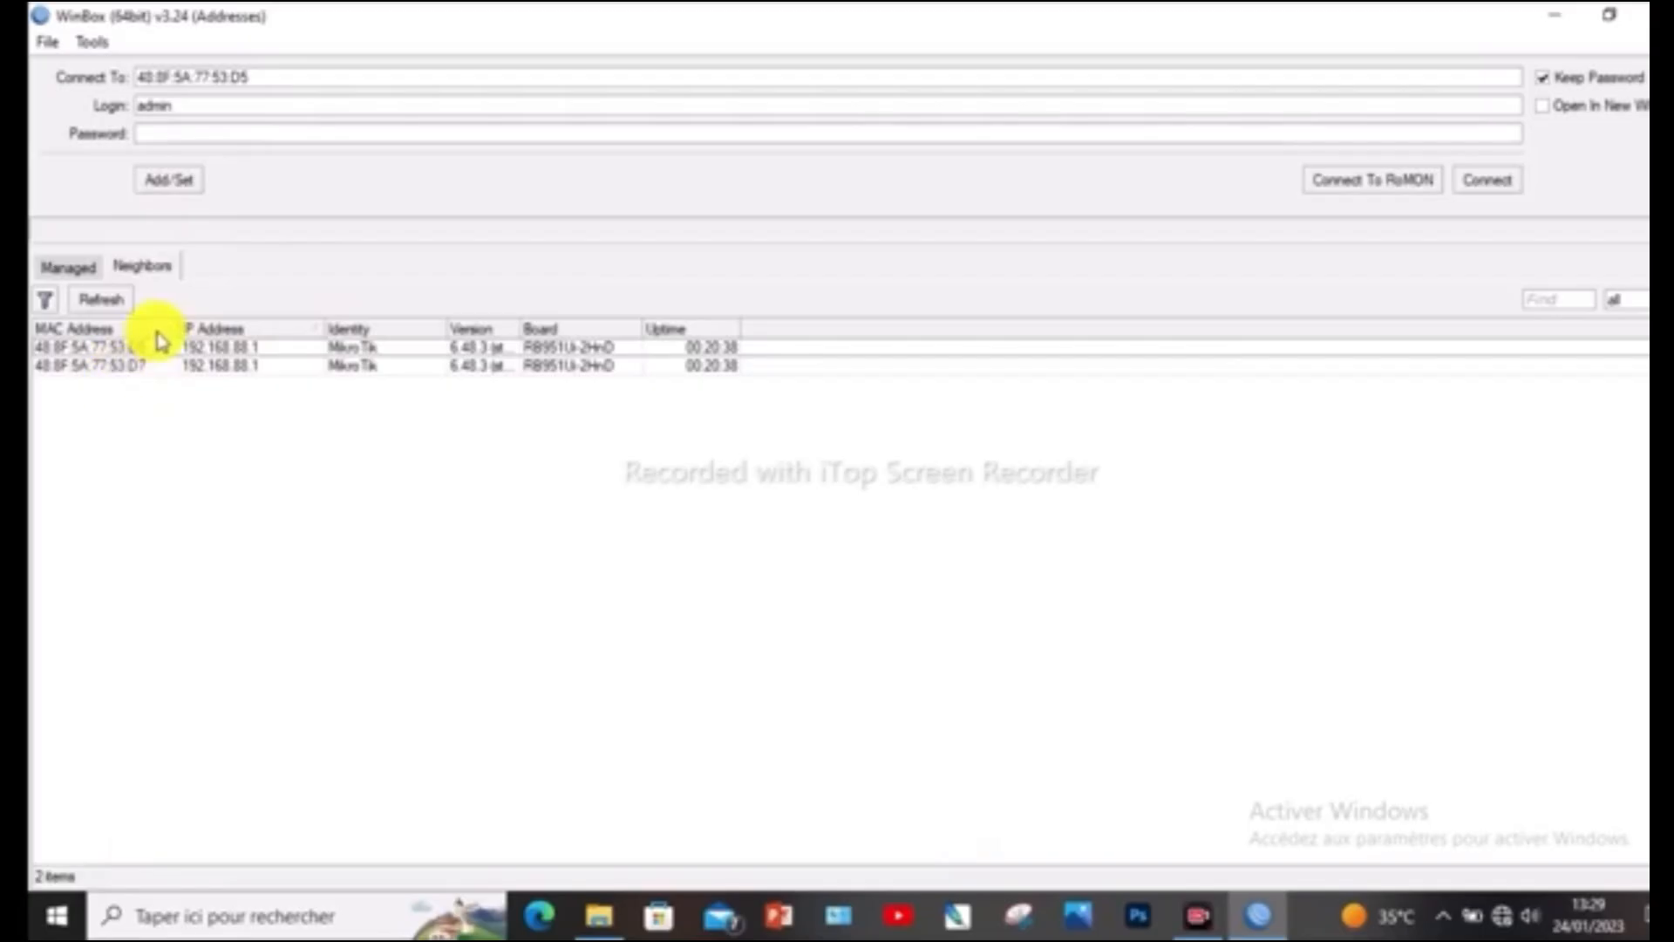
{"action": "left_click", "coordinate": [111, 305]}
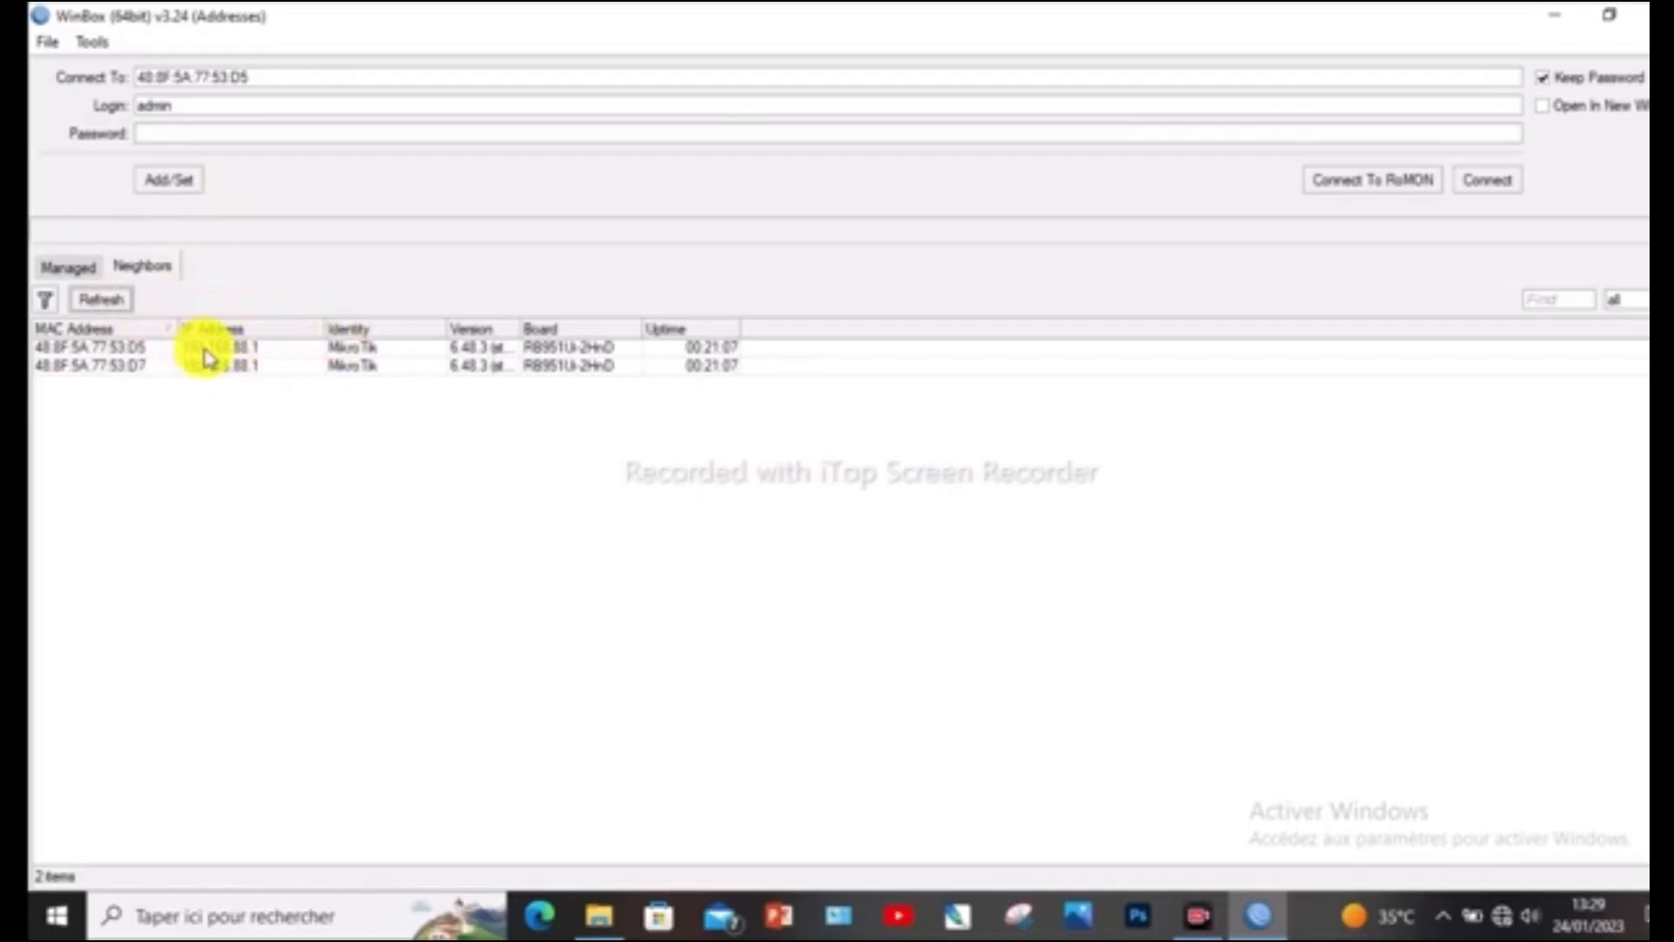
{"action": "left_click", "coordinate": [127, 351]}
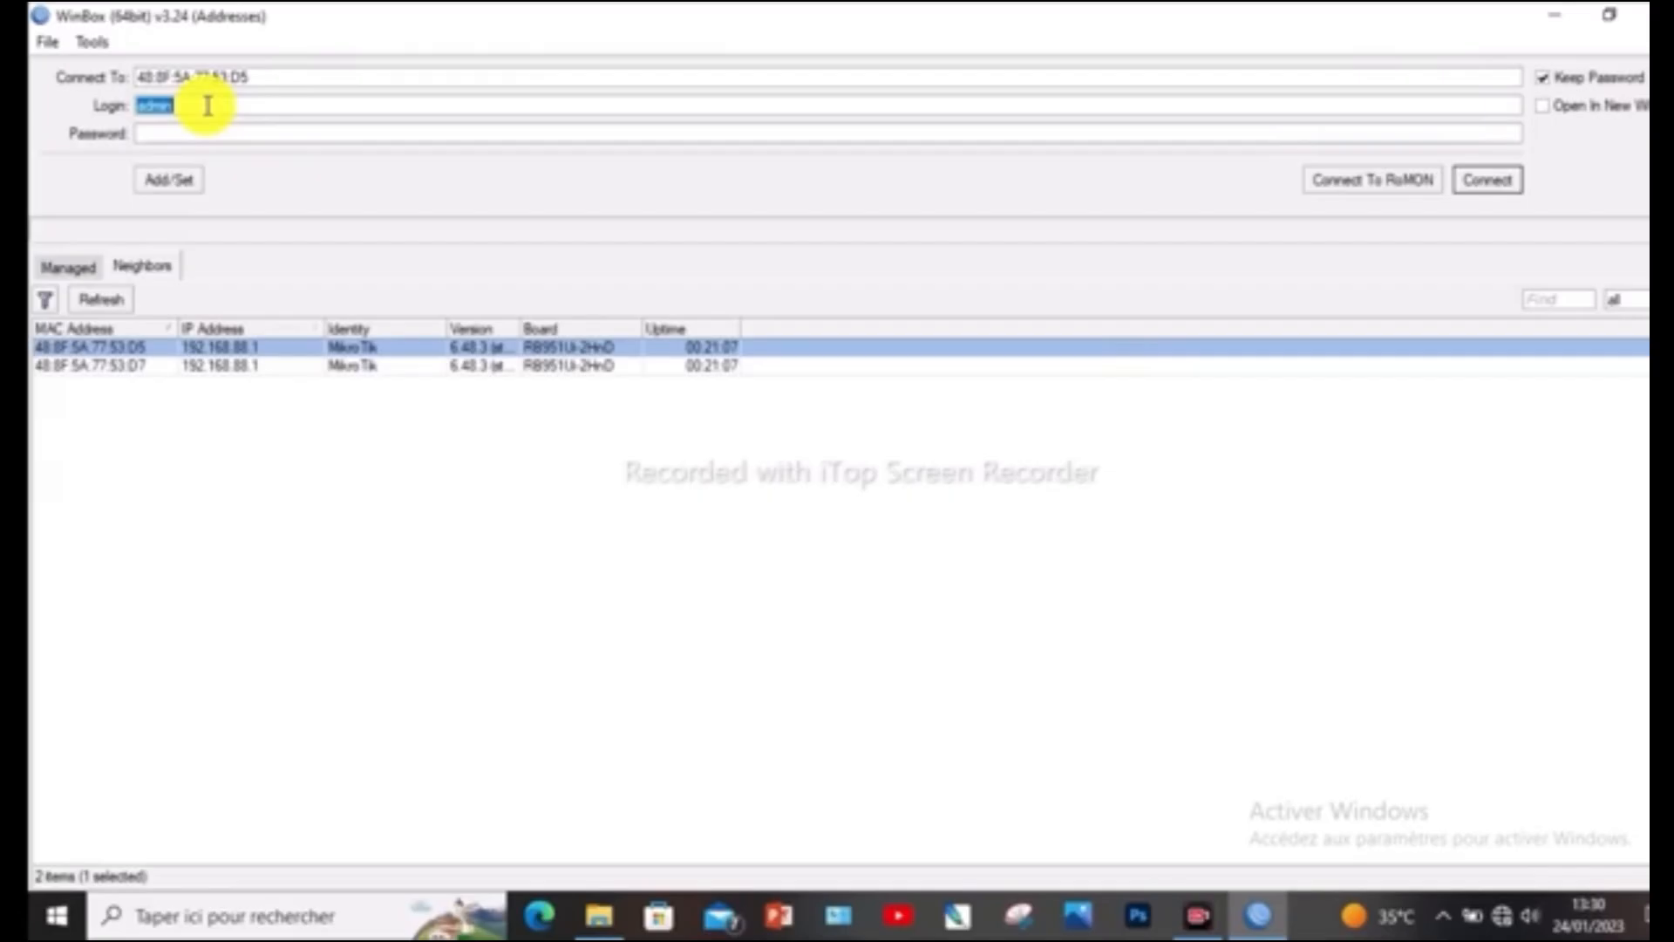
{"action": "left_click", "coordinate": [186, 133]}
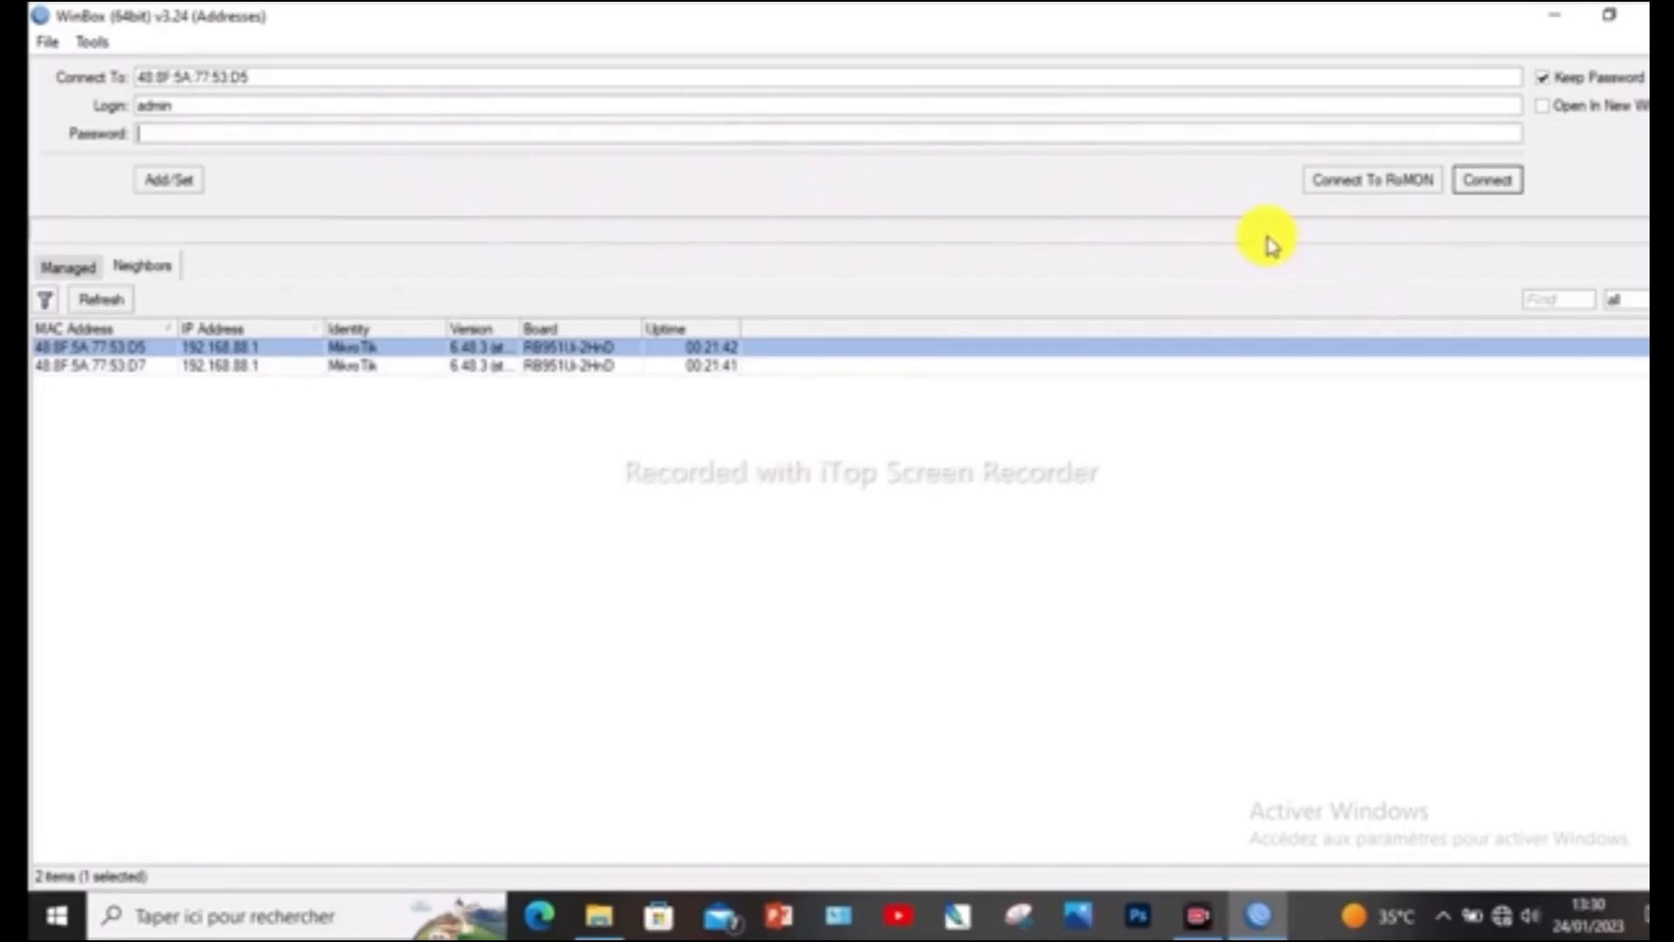
{"action": "left_click", "coordinate": [1487, 179]}
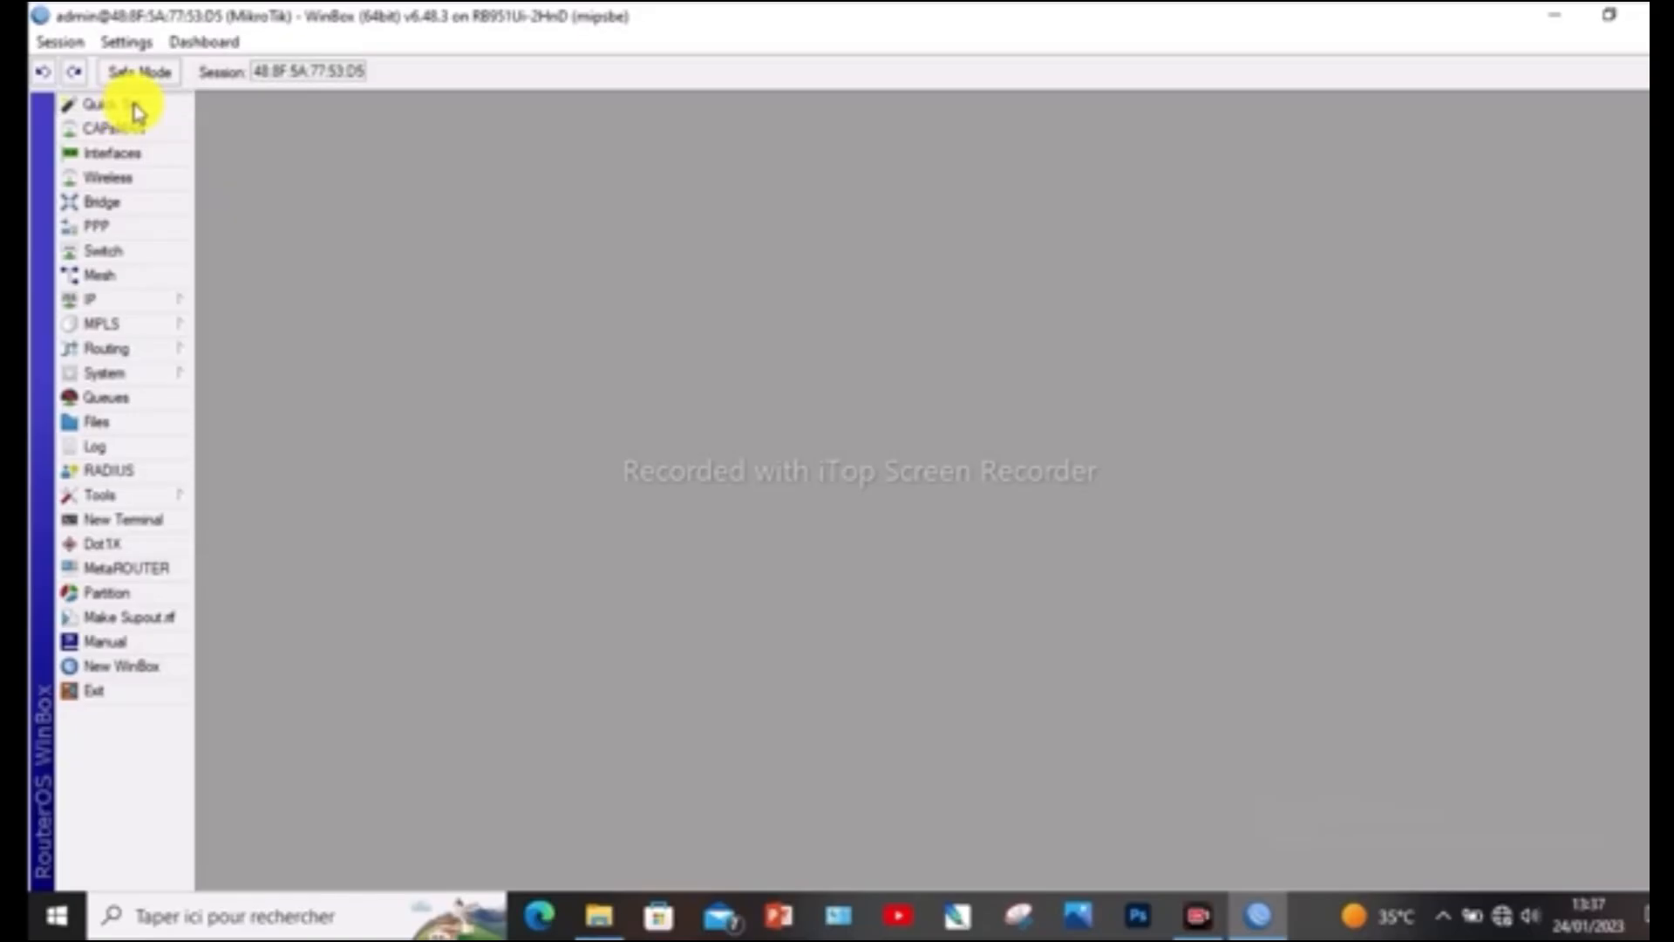
Open the router's Quick Set configuration and choose the WISP AP profile
{"action": "left_click", "coordinate": [136, 109]}
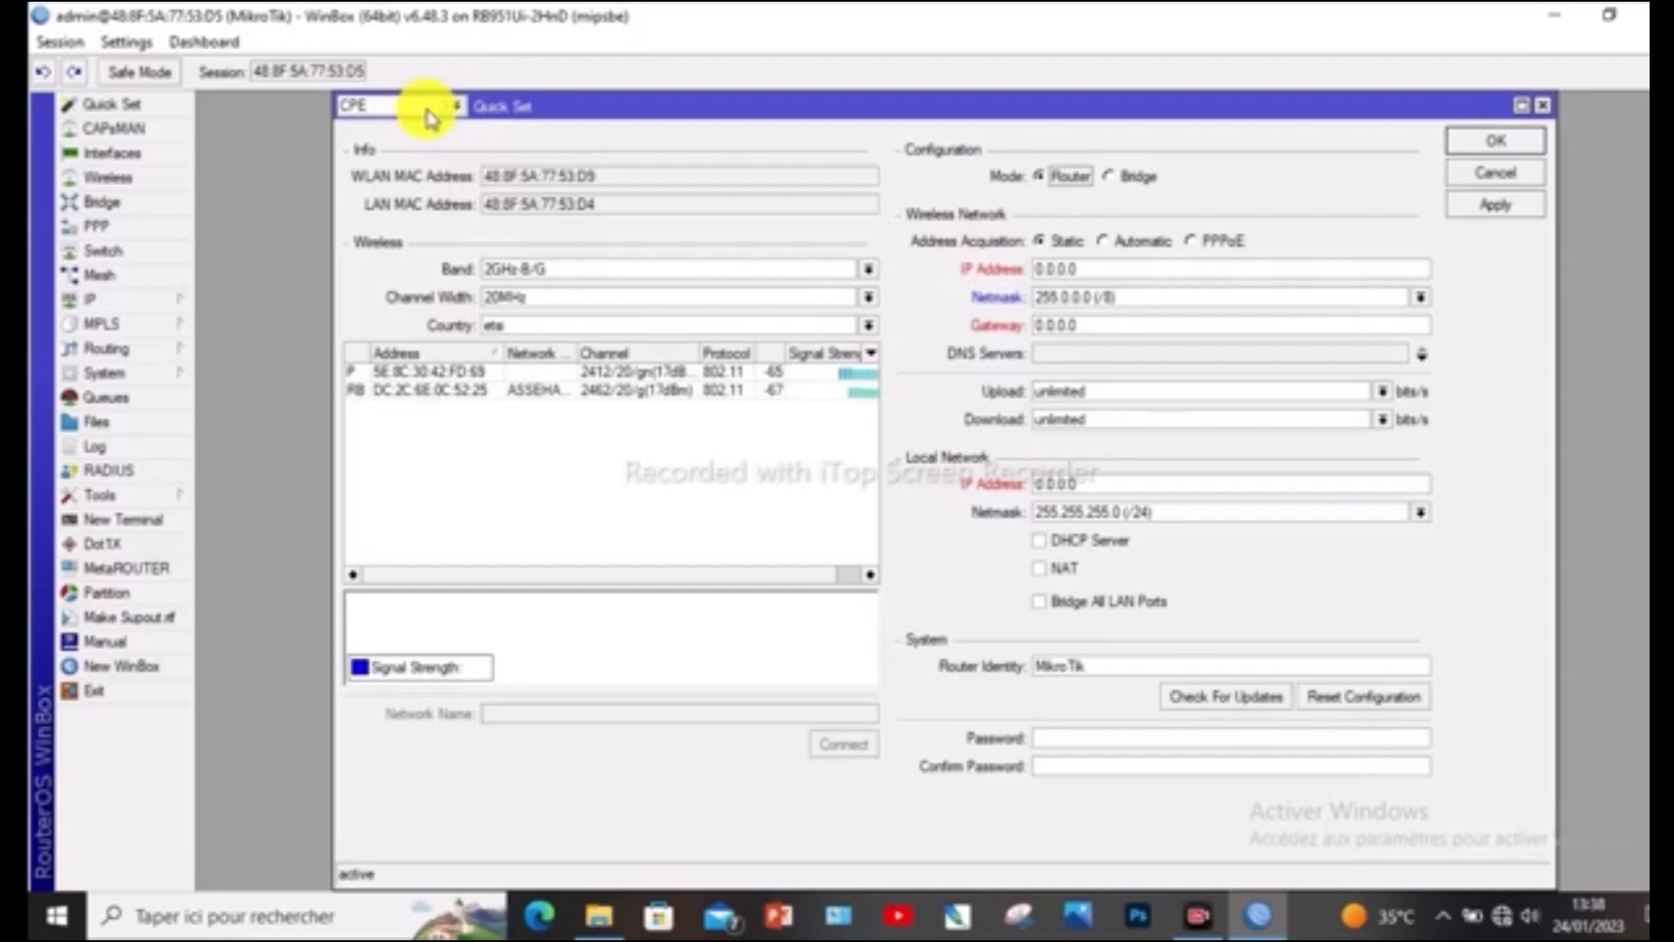
{"action": "left_click", "coordinate": [455, 107]}
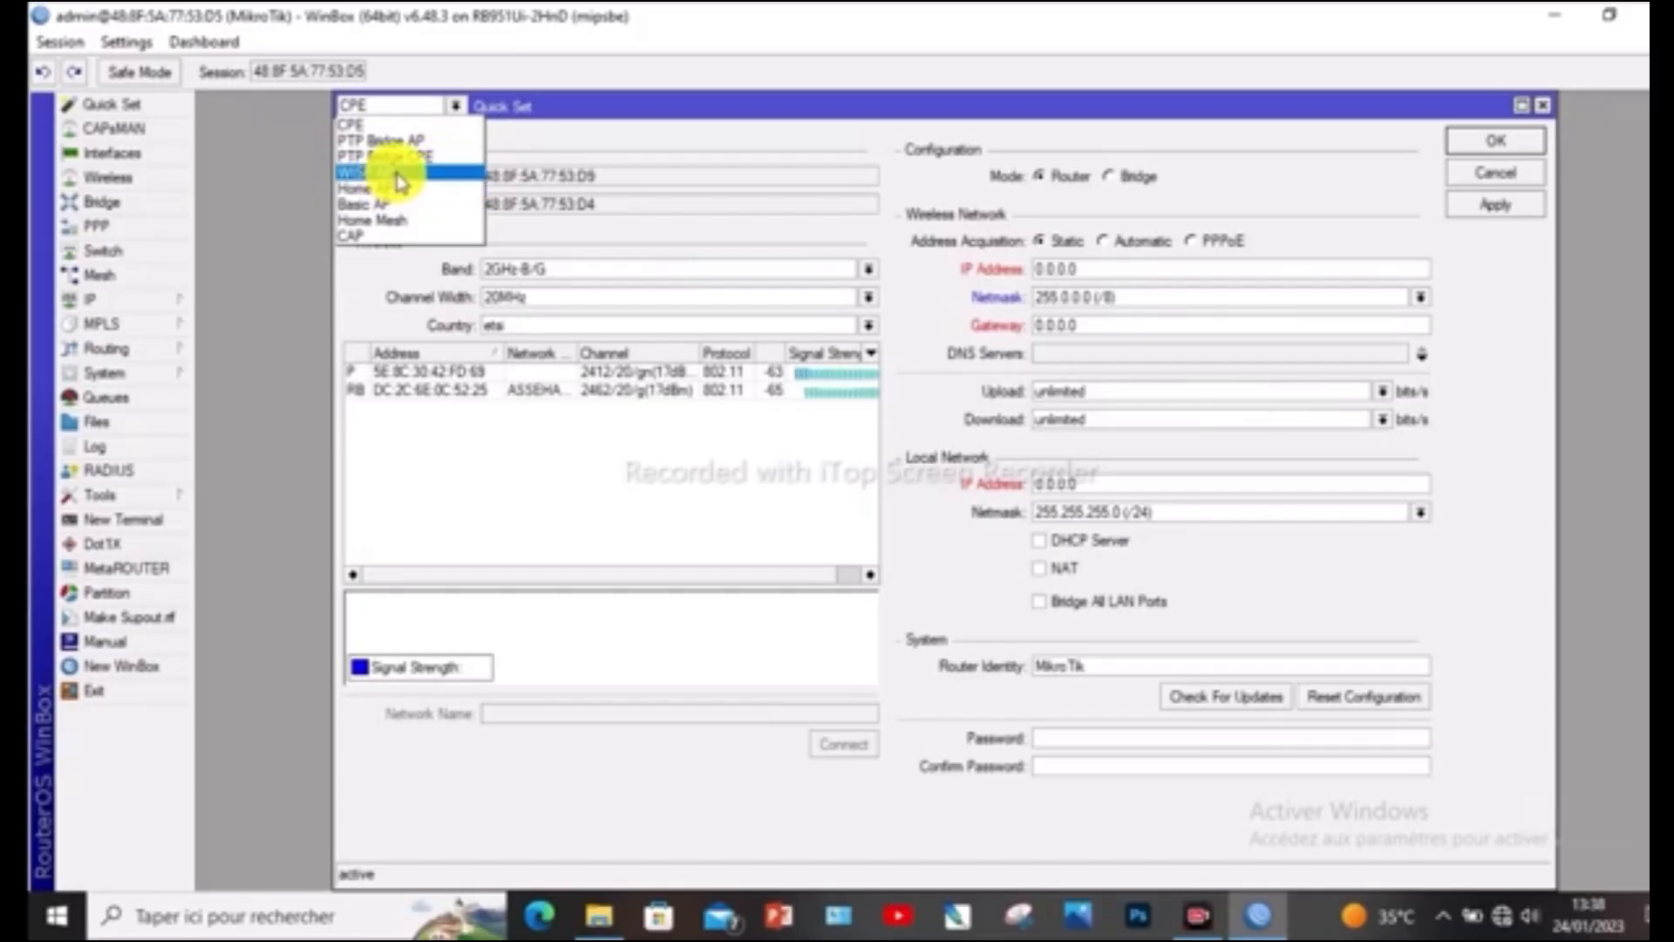
{"action": "left_click", "coordinate": [400, 181]}
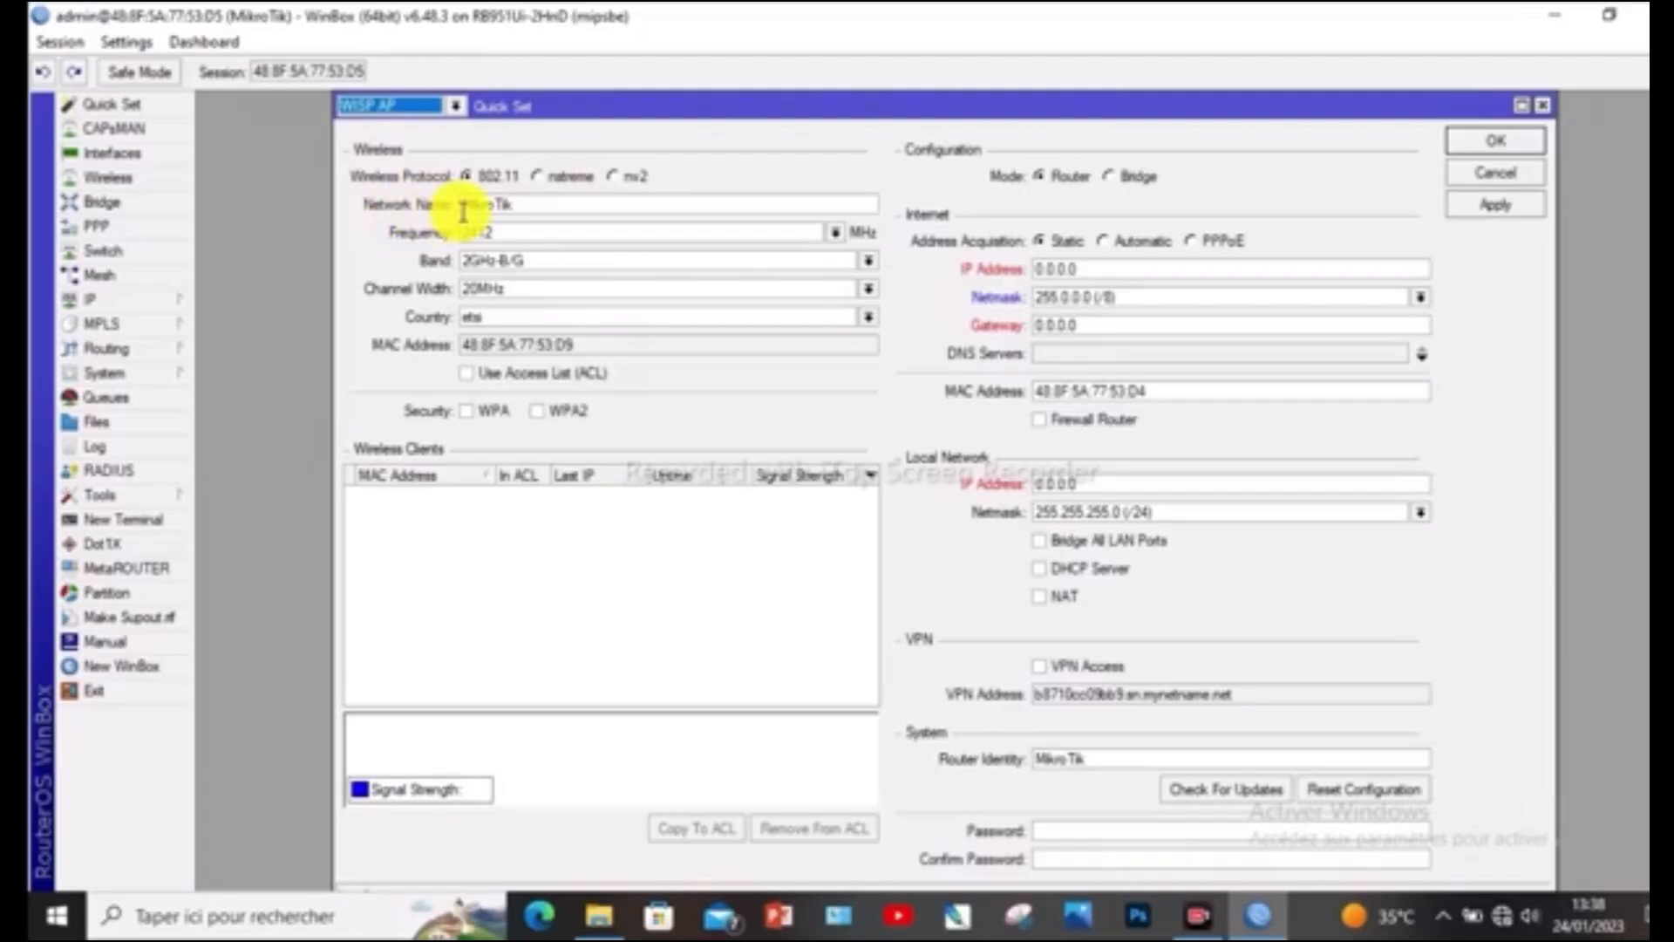
Replace the wireless network name with AG WIFI-ZONE
{"action": "left_click", "coordinate": [523, 204]}
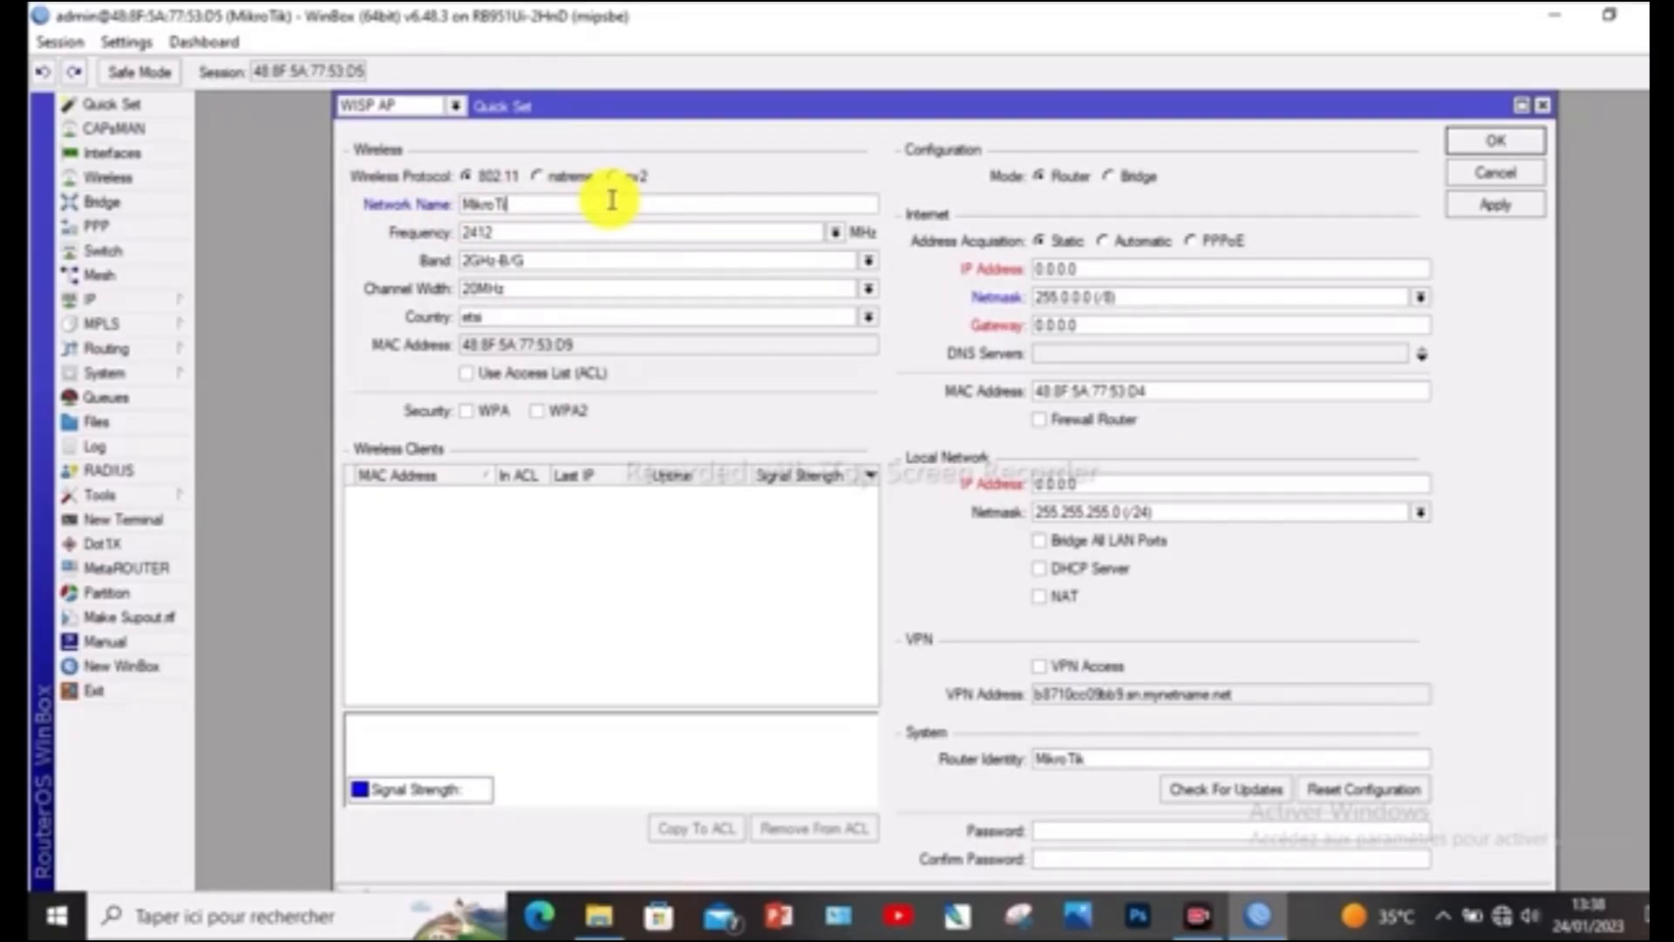
{"action": "key", "text": "BackSpace"}
{"action": "key", "text": "BackSpace"}
{"action": "key", "text": "BackSpace"}
{"action": "key", "text": "BackSpace"}
{"action": "key", "text": "BackSpace"}
{"action": "key", "text": "BackSpace"}
{"action": "key", "text": "BackSpace"}
{"action": "type", "text": "AG WIFI-ZONE"}
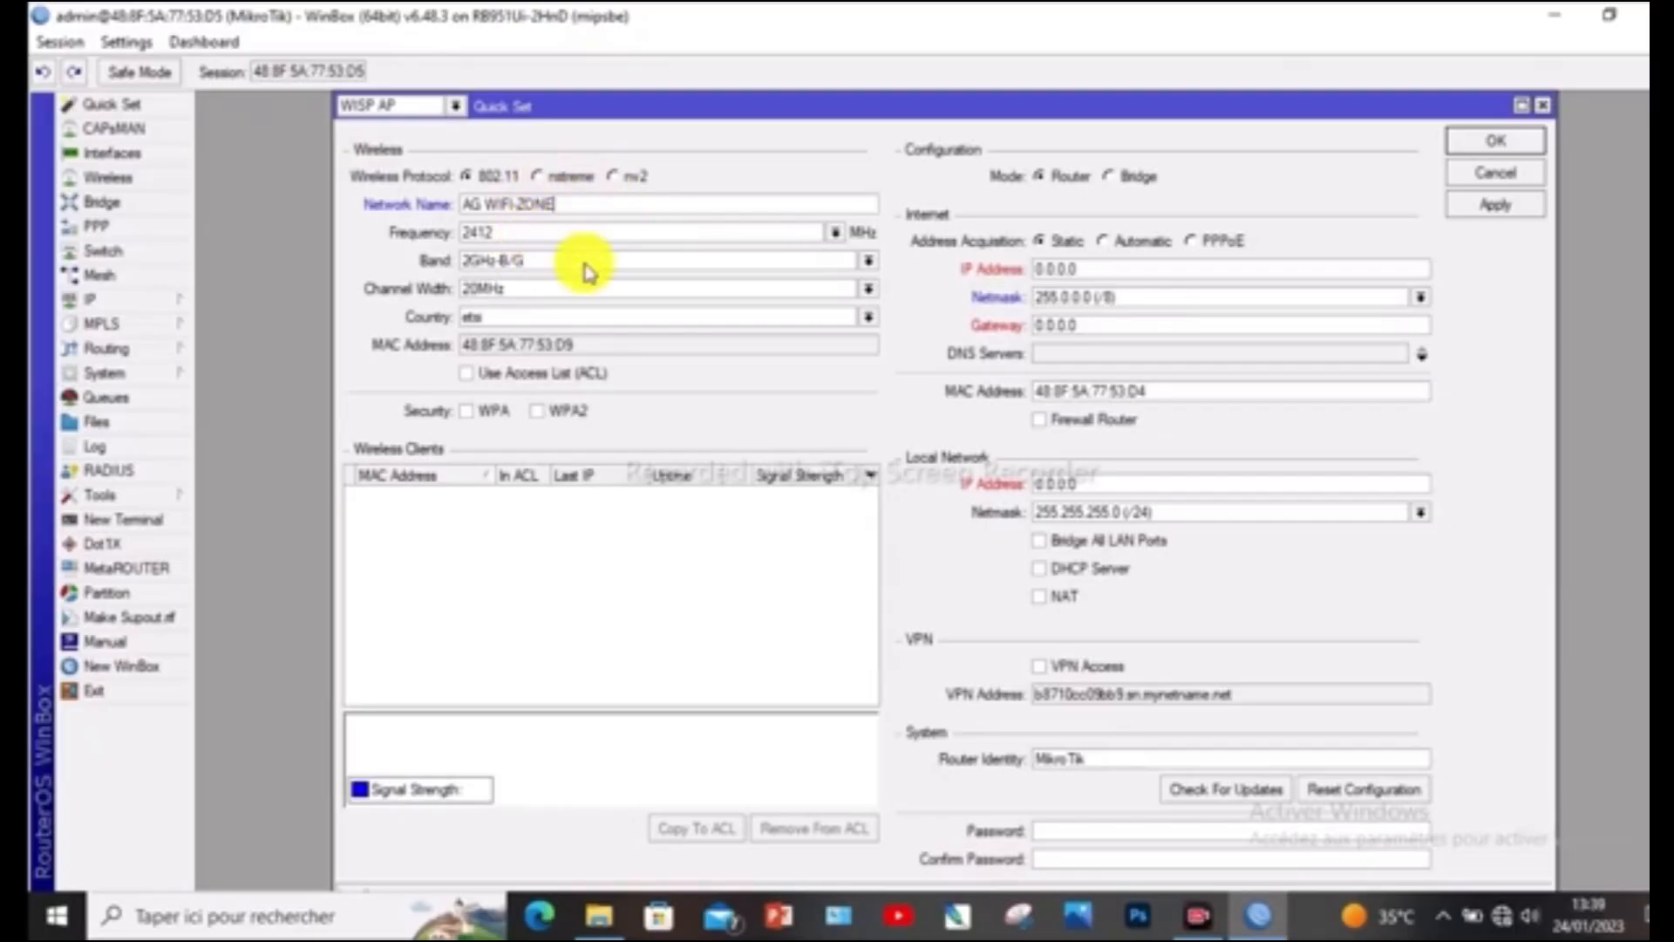
Set the wireless frequency to auto, with band 2GHz-B/G and channel width 20MHz
{"action": "left_click", "coordinate": [834, 232]}
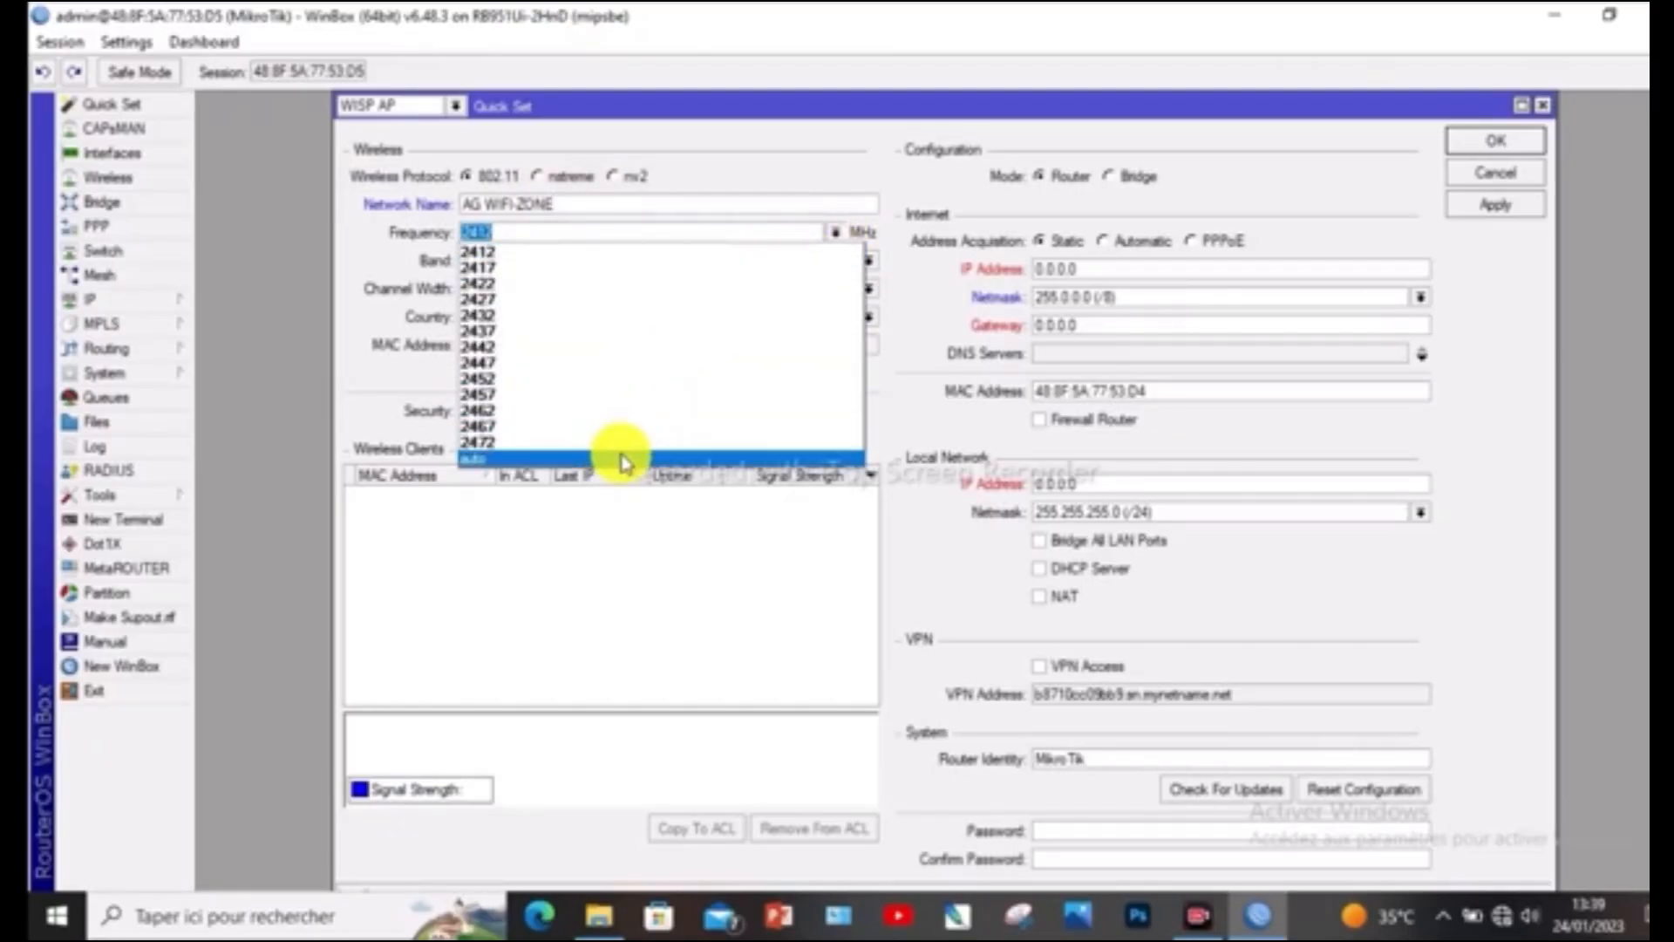
{"action": "left_click", "coordinate": [616, 458]}
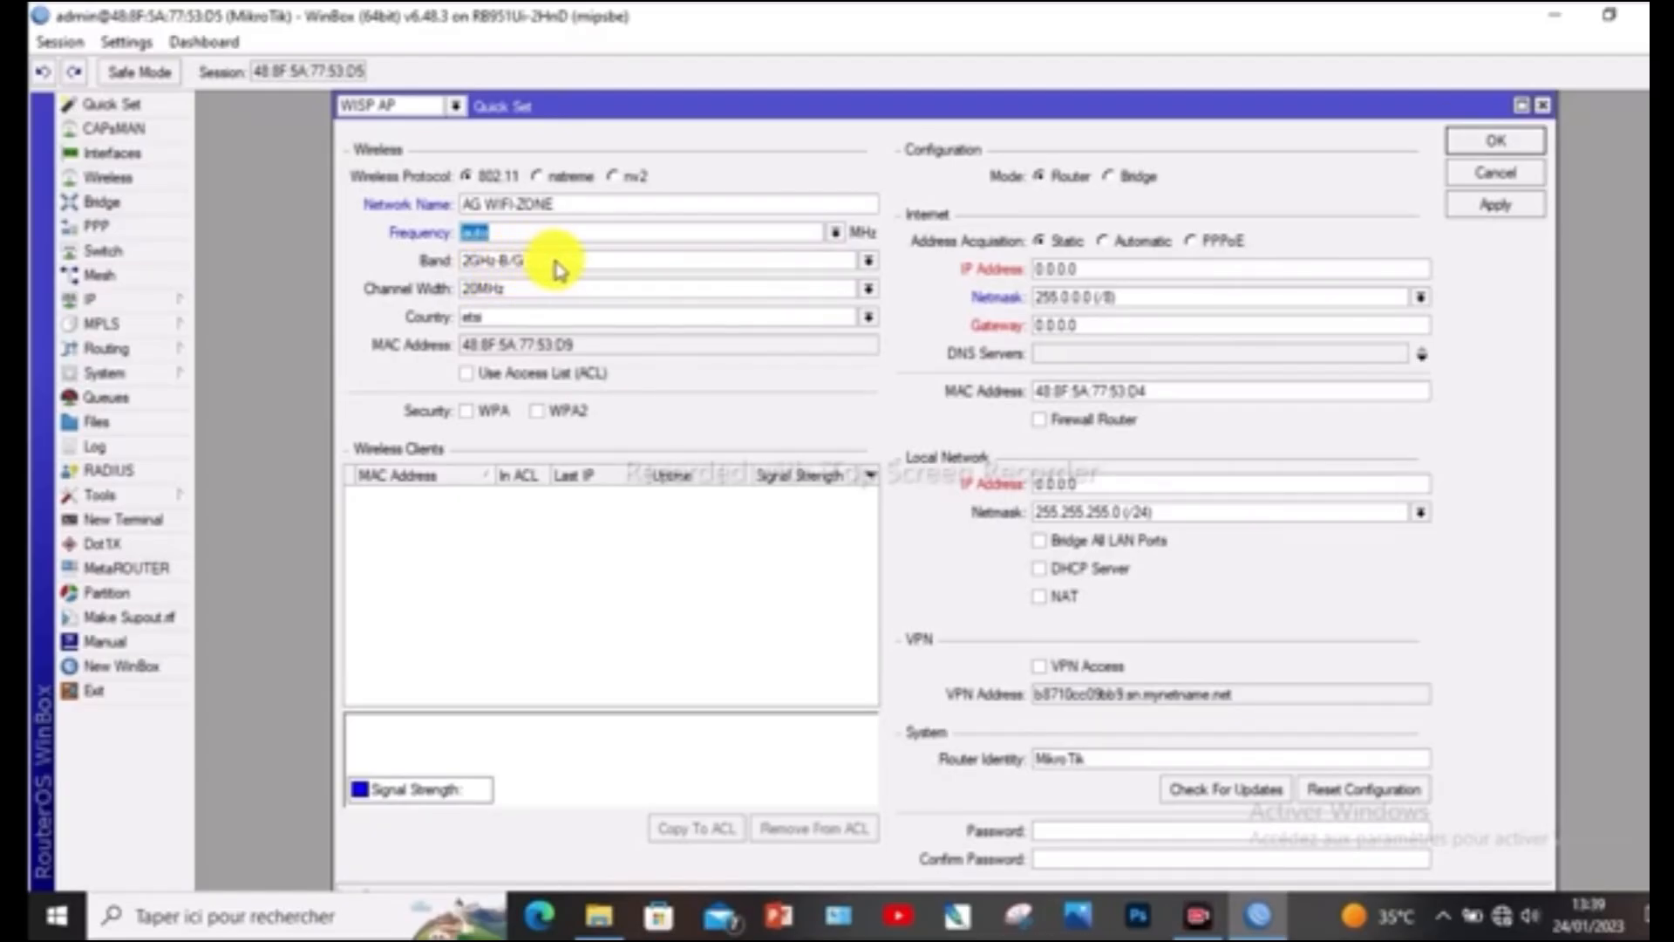
{"action": "left_click", "coordinate": [867, 262]}
{"action": "left_click", "coordinate": [866, 262]}
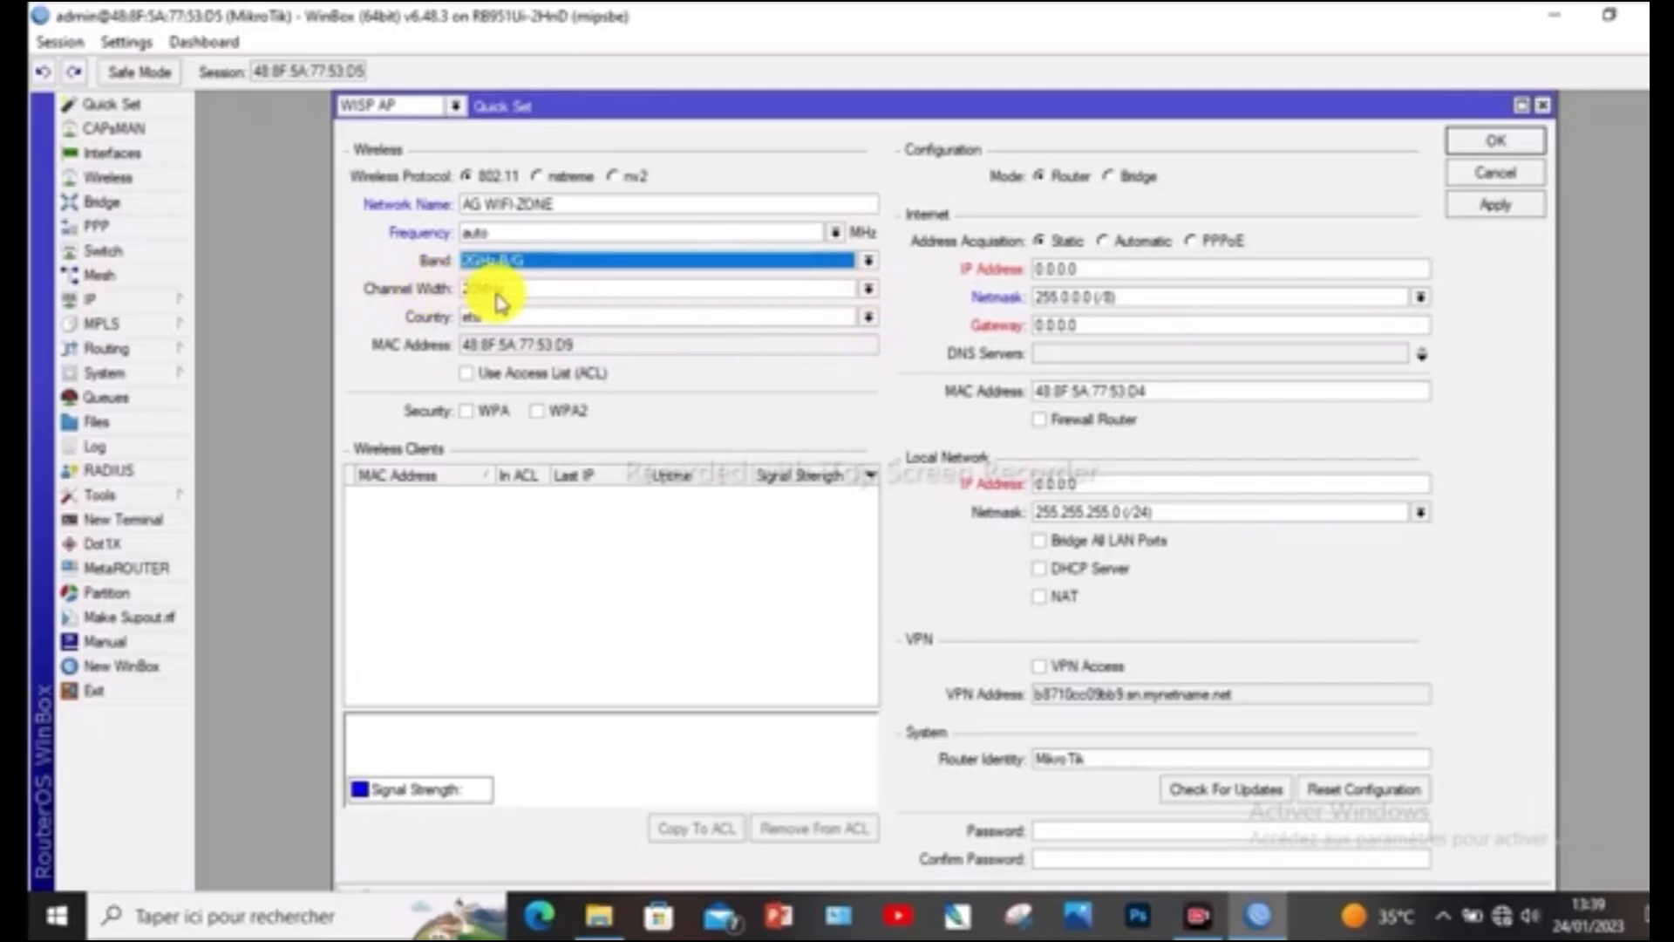
{"action": "left_click", "coordinate": [868, 291]}
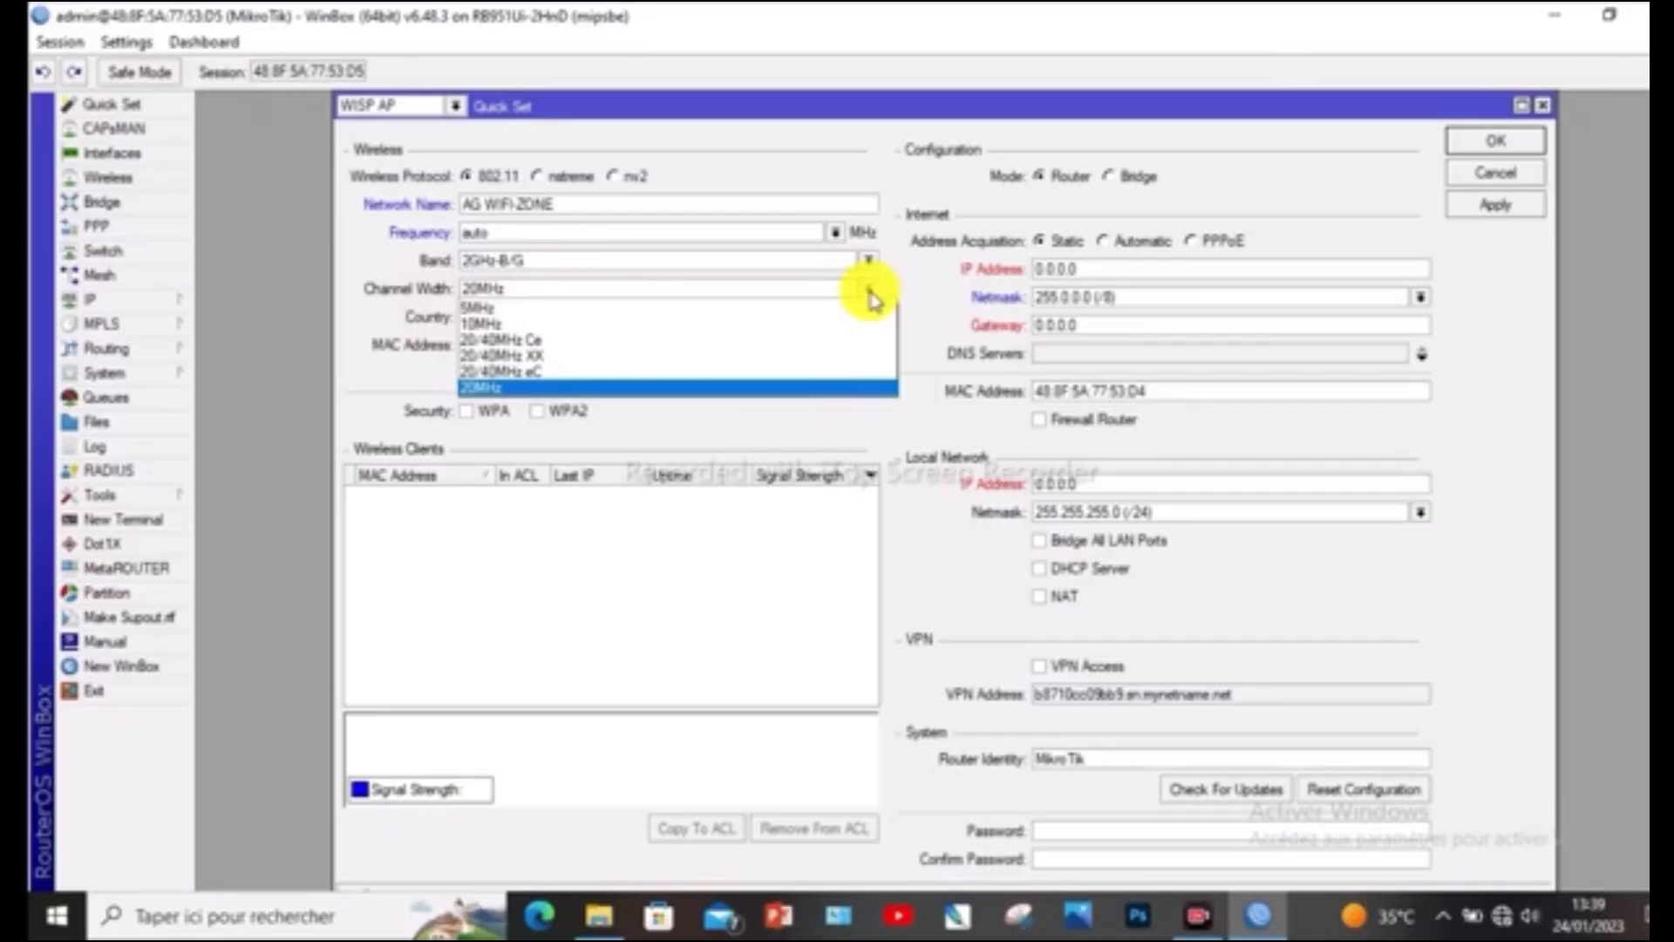
{"action": "left_click", "coordinate": [869, 297]}
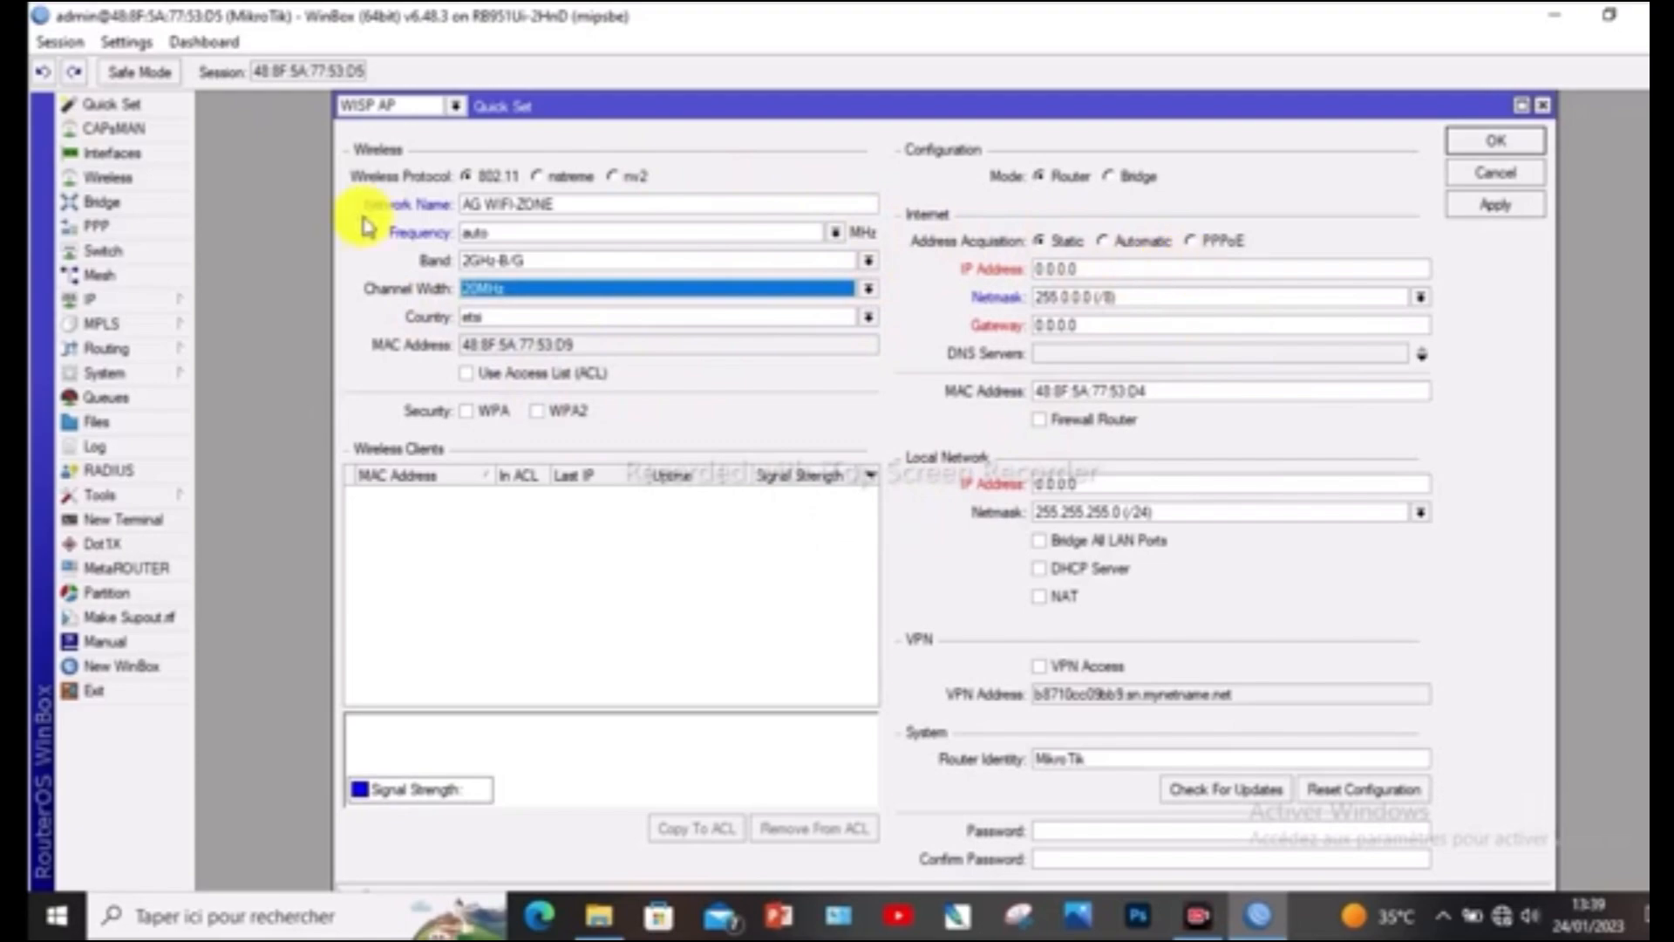
Set the Internet address acquisition to Automatic and the local network IP address to 11.11.11.1
{"action": "left_click", "coordinate": [1105, 247]}
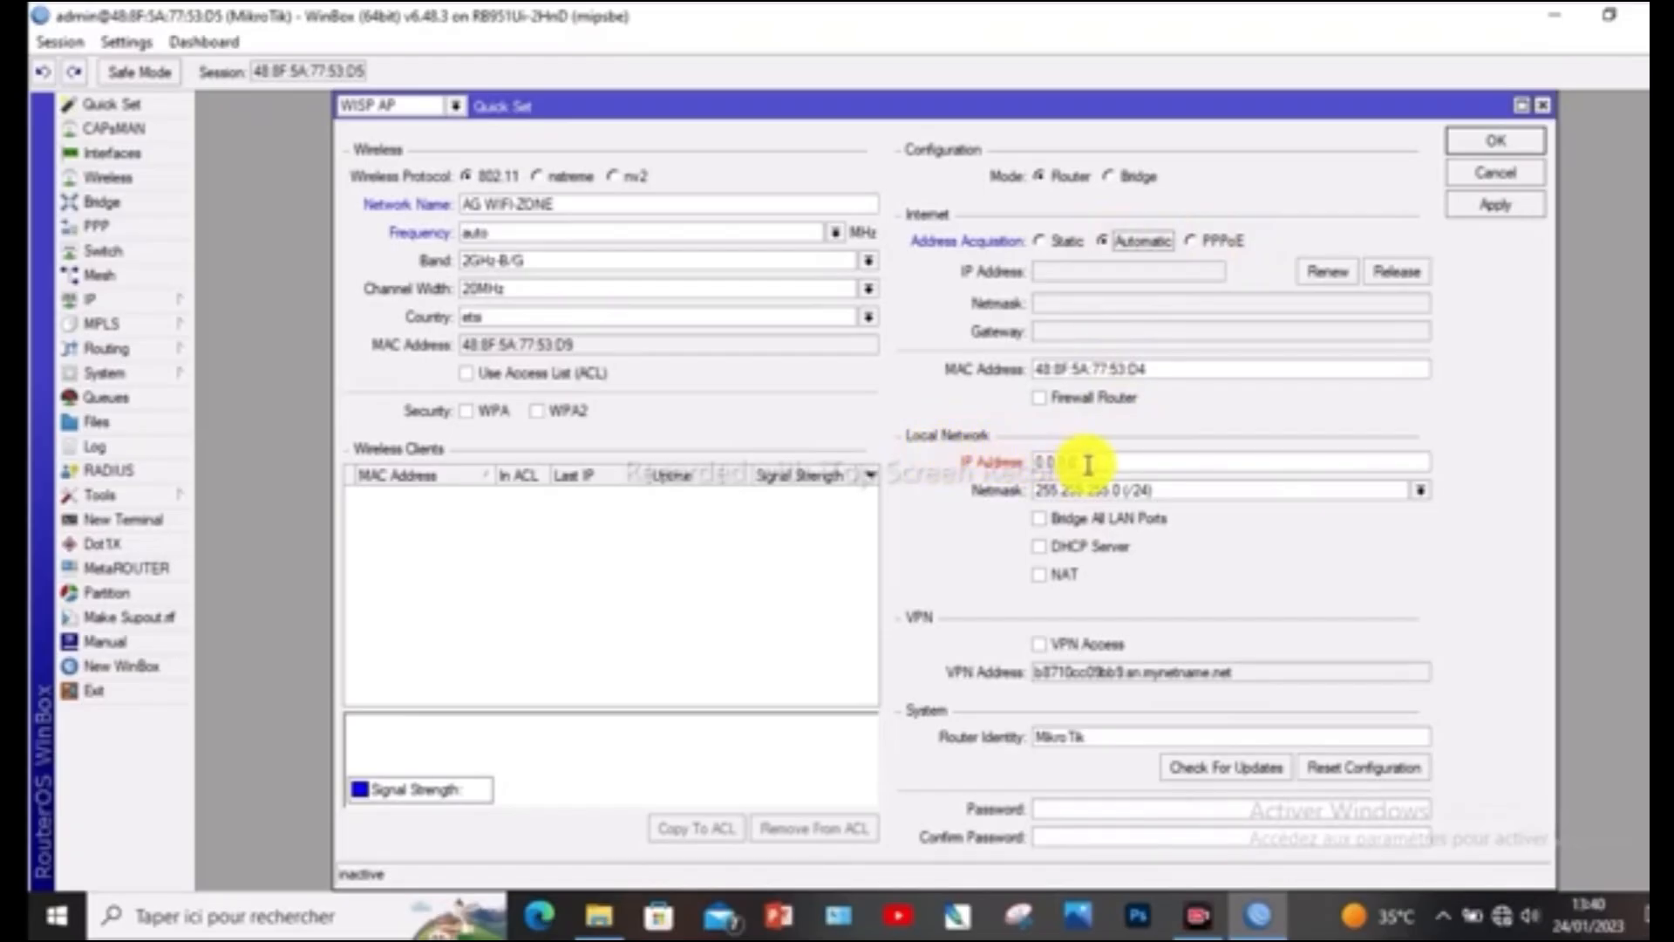
{"action": "left_click_drag", "start_coordinate": [1072, 463], "coordinate": [1016, 463]}
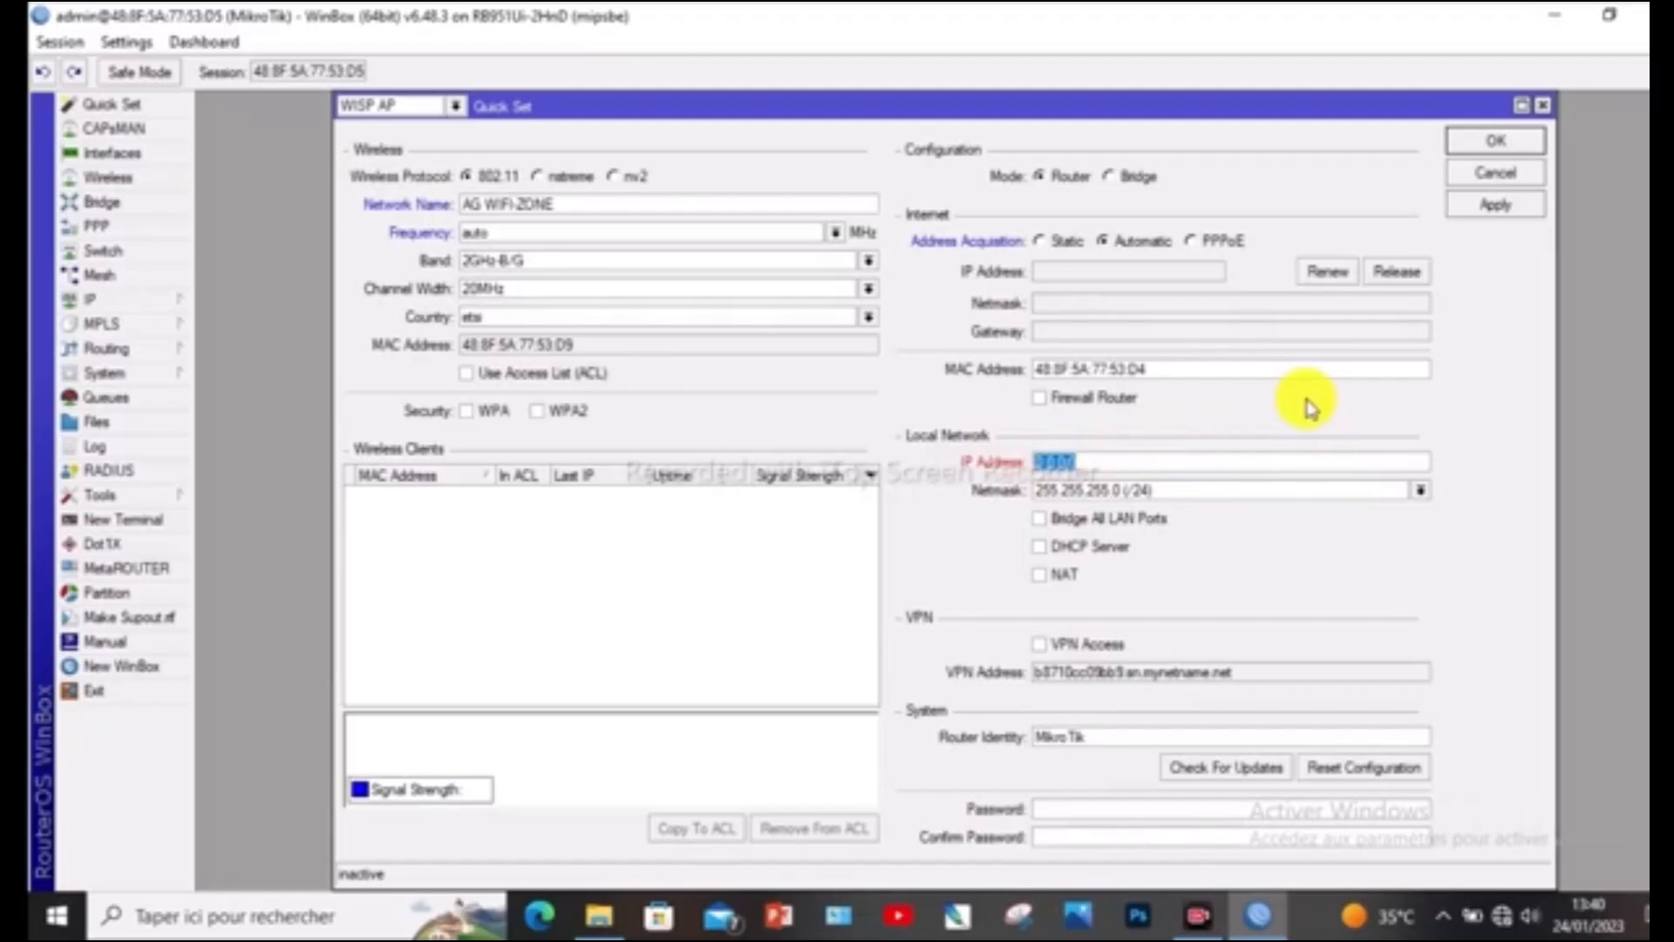
{"action": "type", "text": "11.11.11.1"}
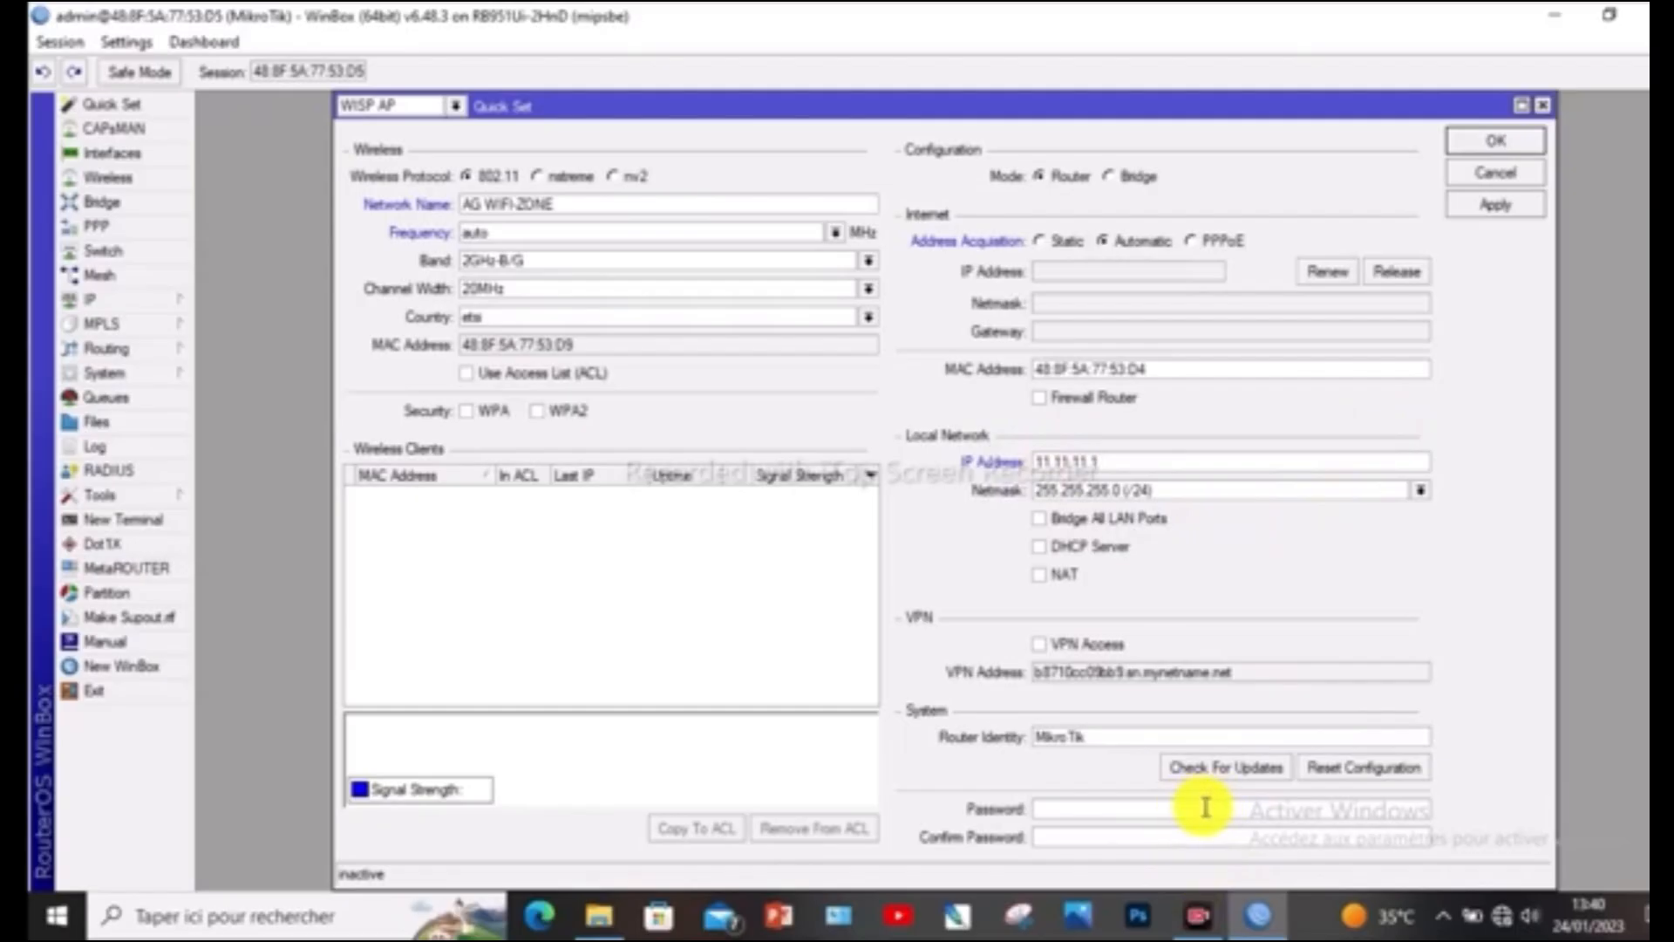
Enter and confirm the router's system password, then apply the Quick Set configuration and close it
{"action": "left_click", "coordinate": [1103, 807]}
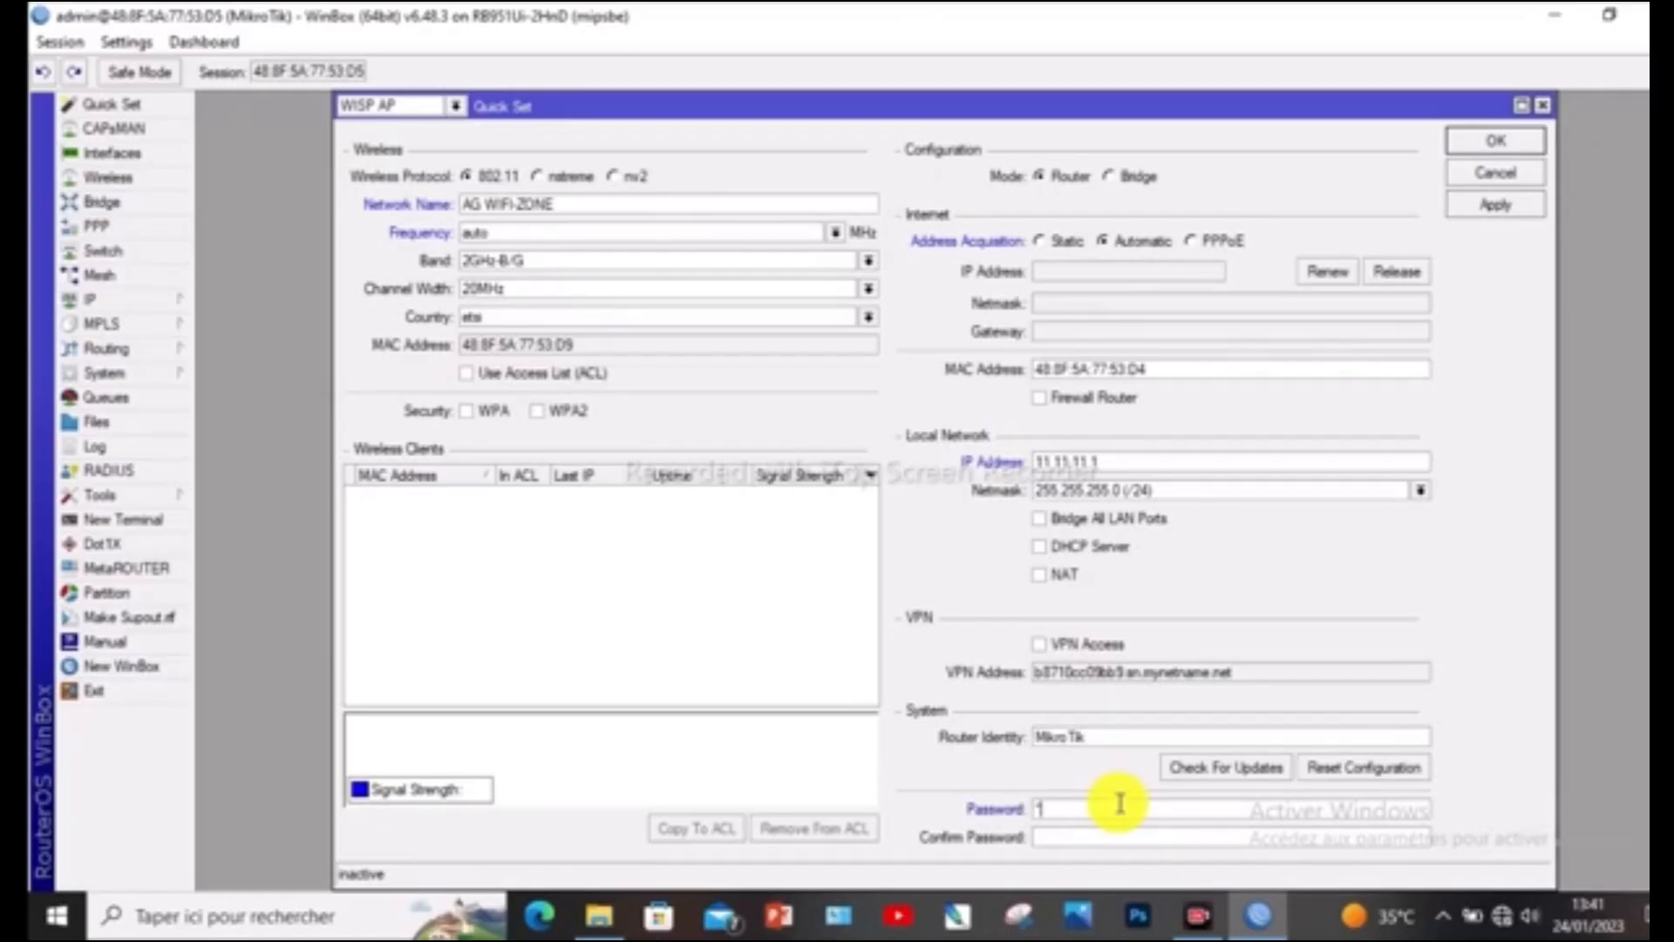
{"action": "type", "text": "***"}
{"action": "left_click", "coordinate": [1078, 833]}
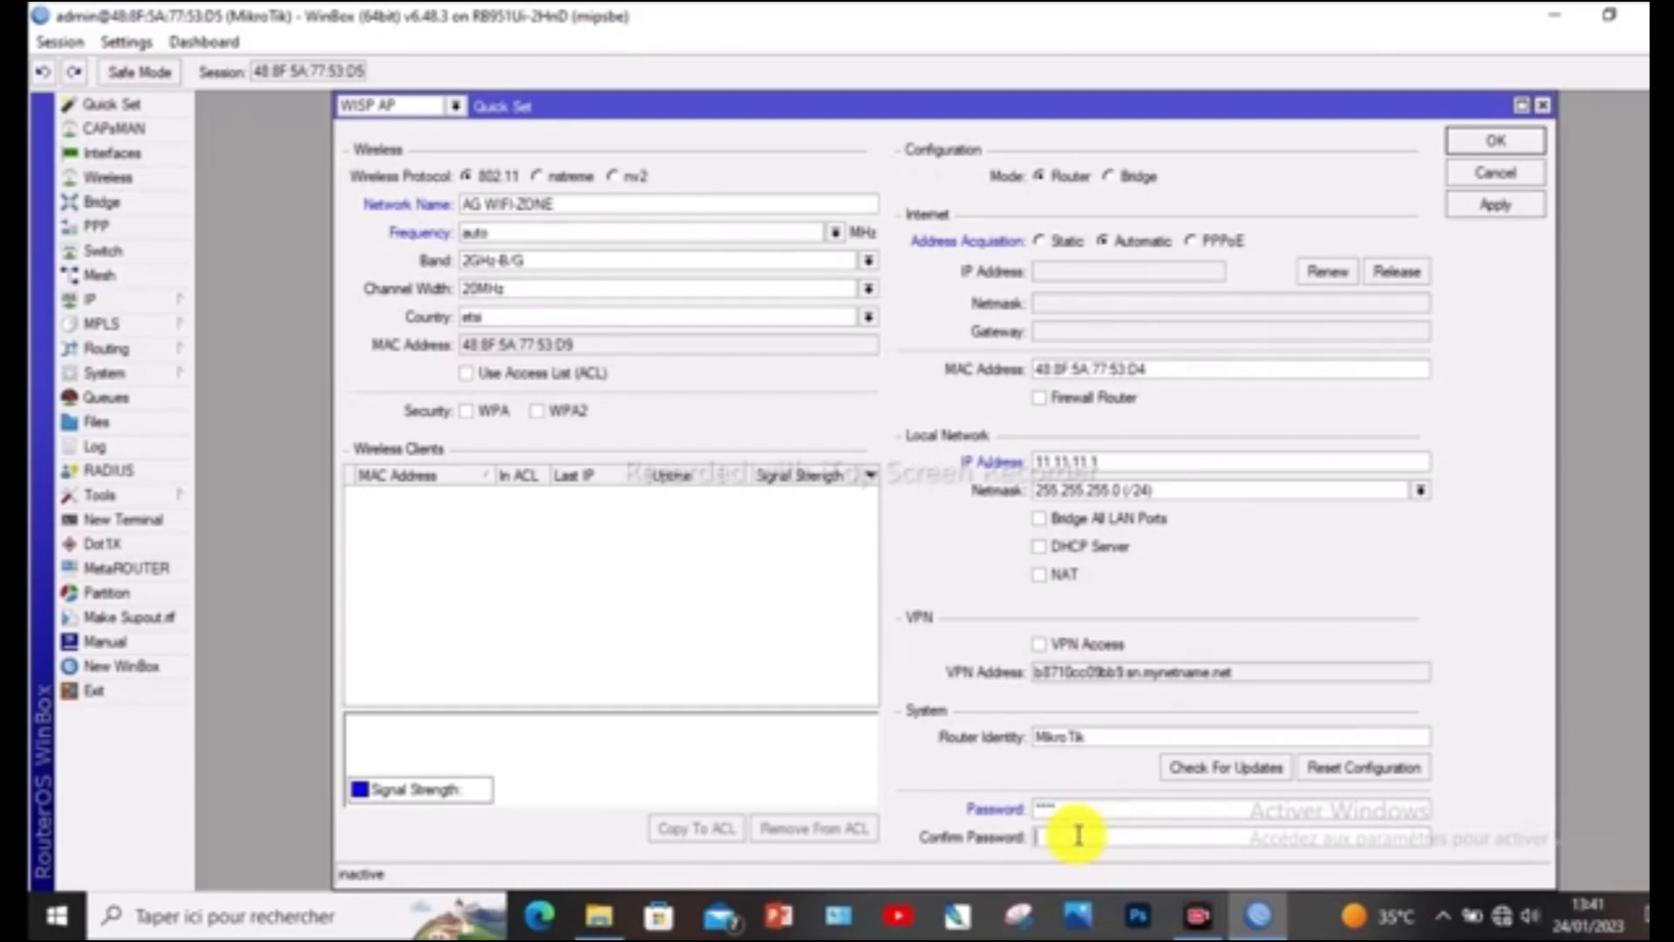
{"action": "type", "text": "*"}
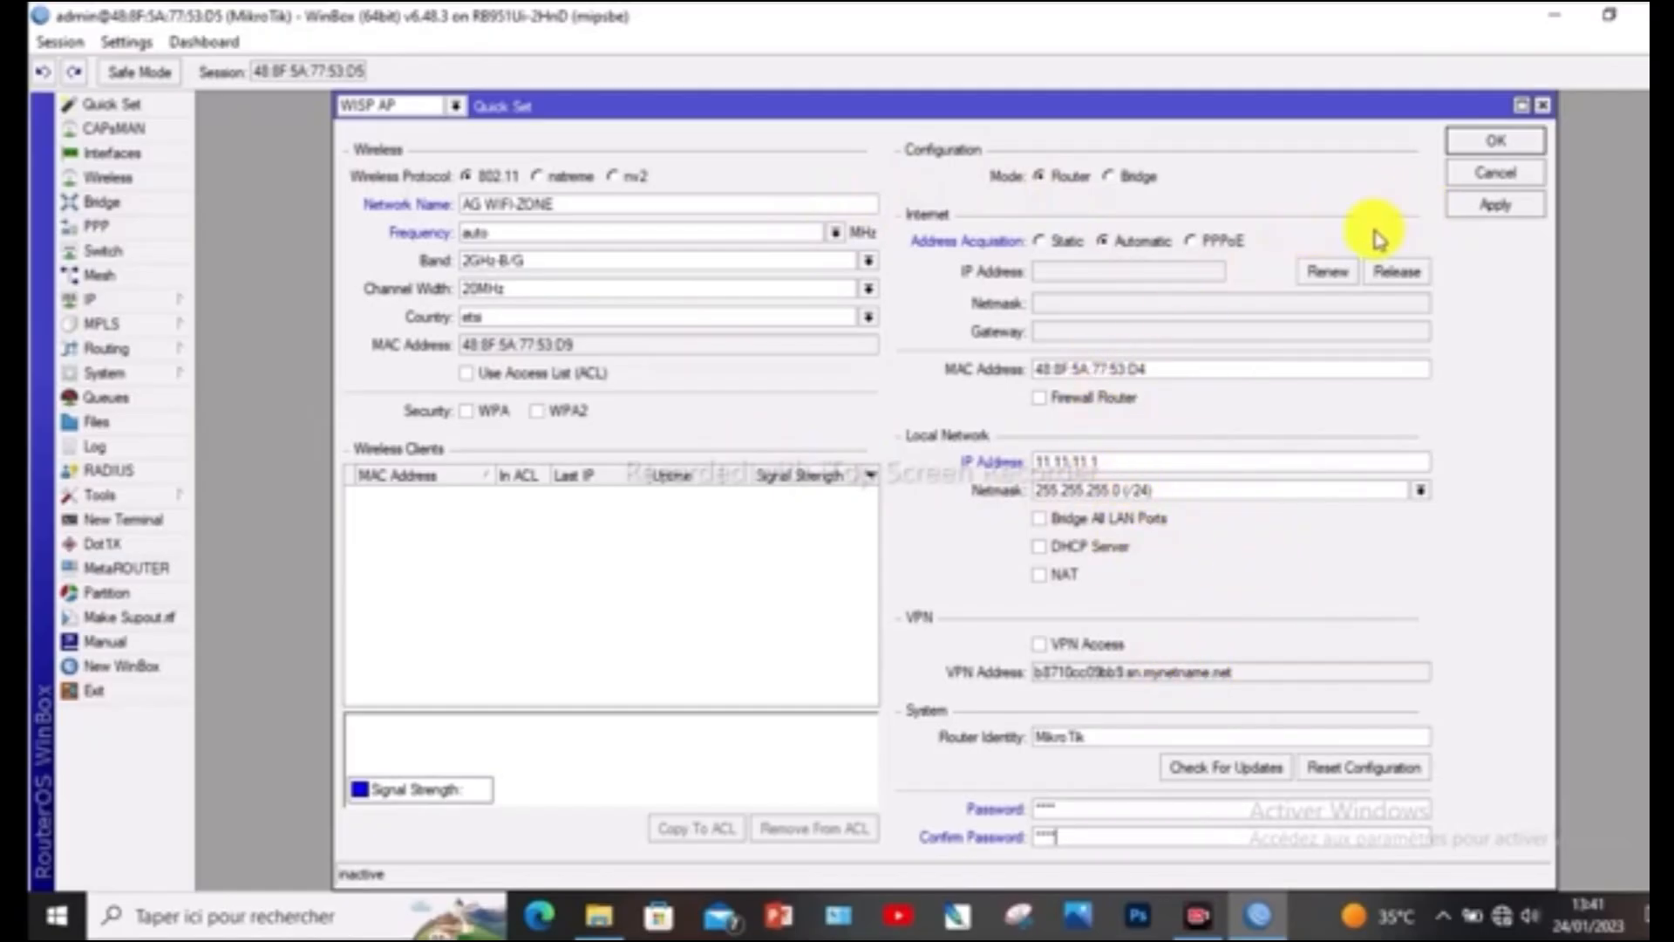
{"action": "left_click", "coordinate": [1496, 208]}
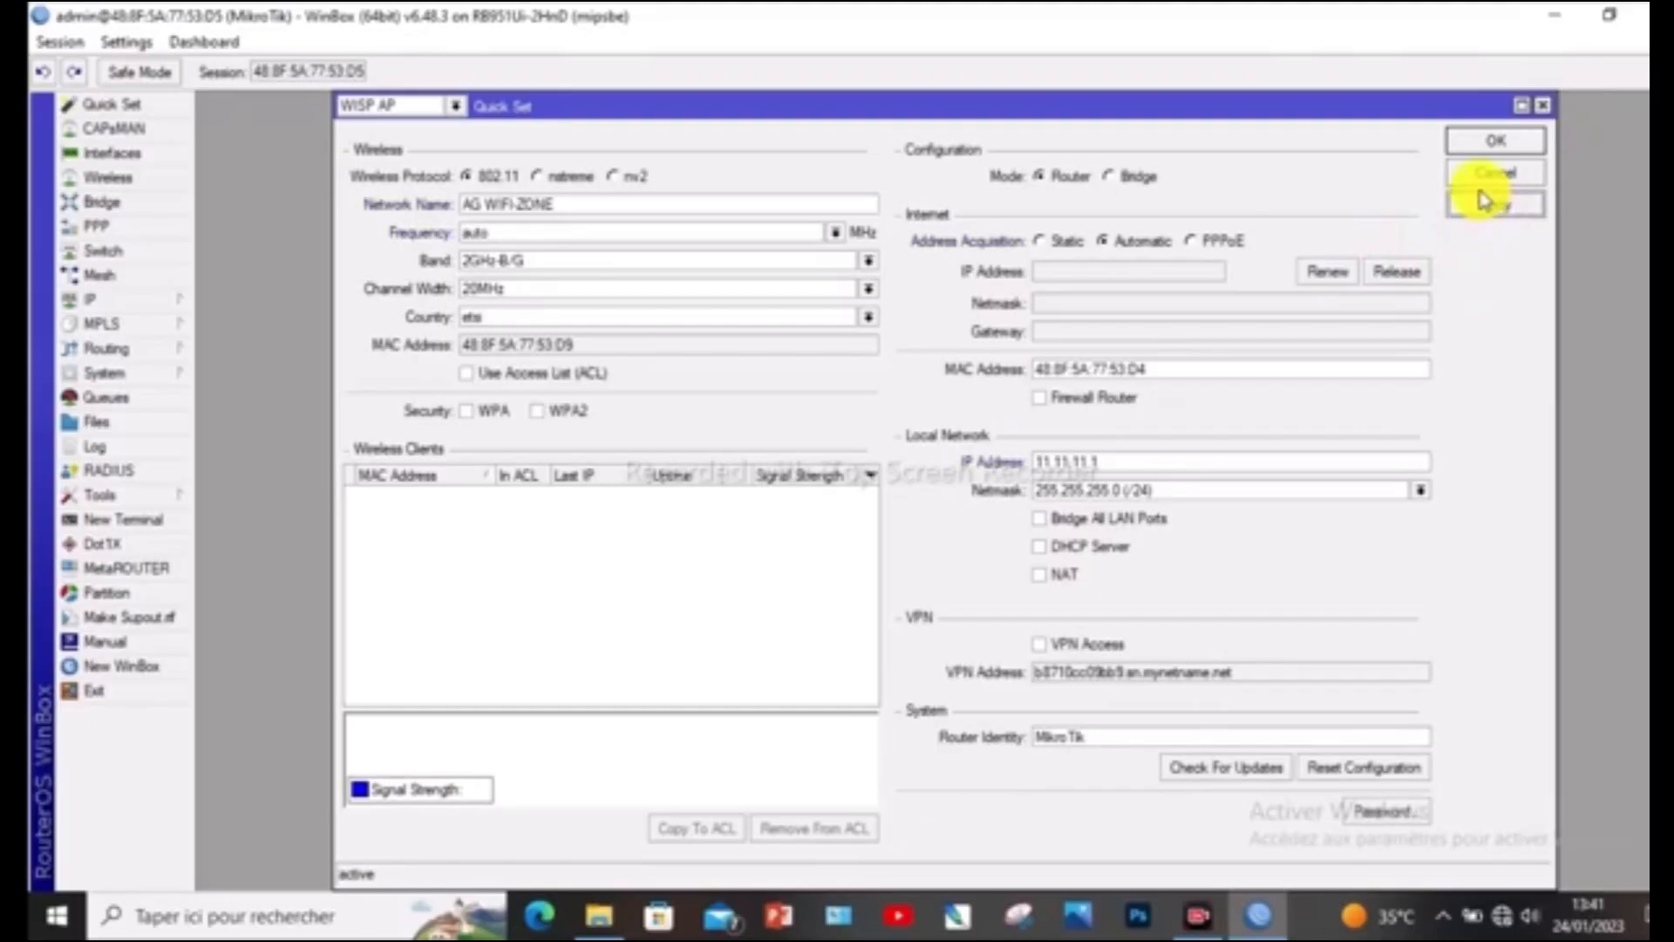
{"action": "left_click", "coordinate": [1481, 144]}
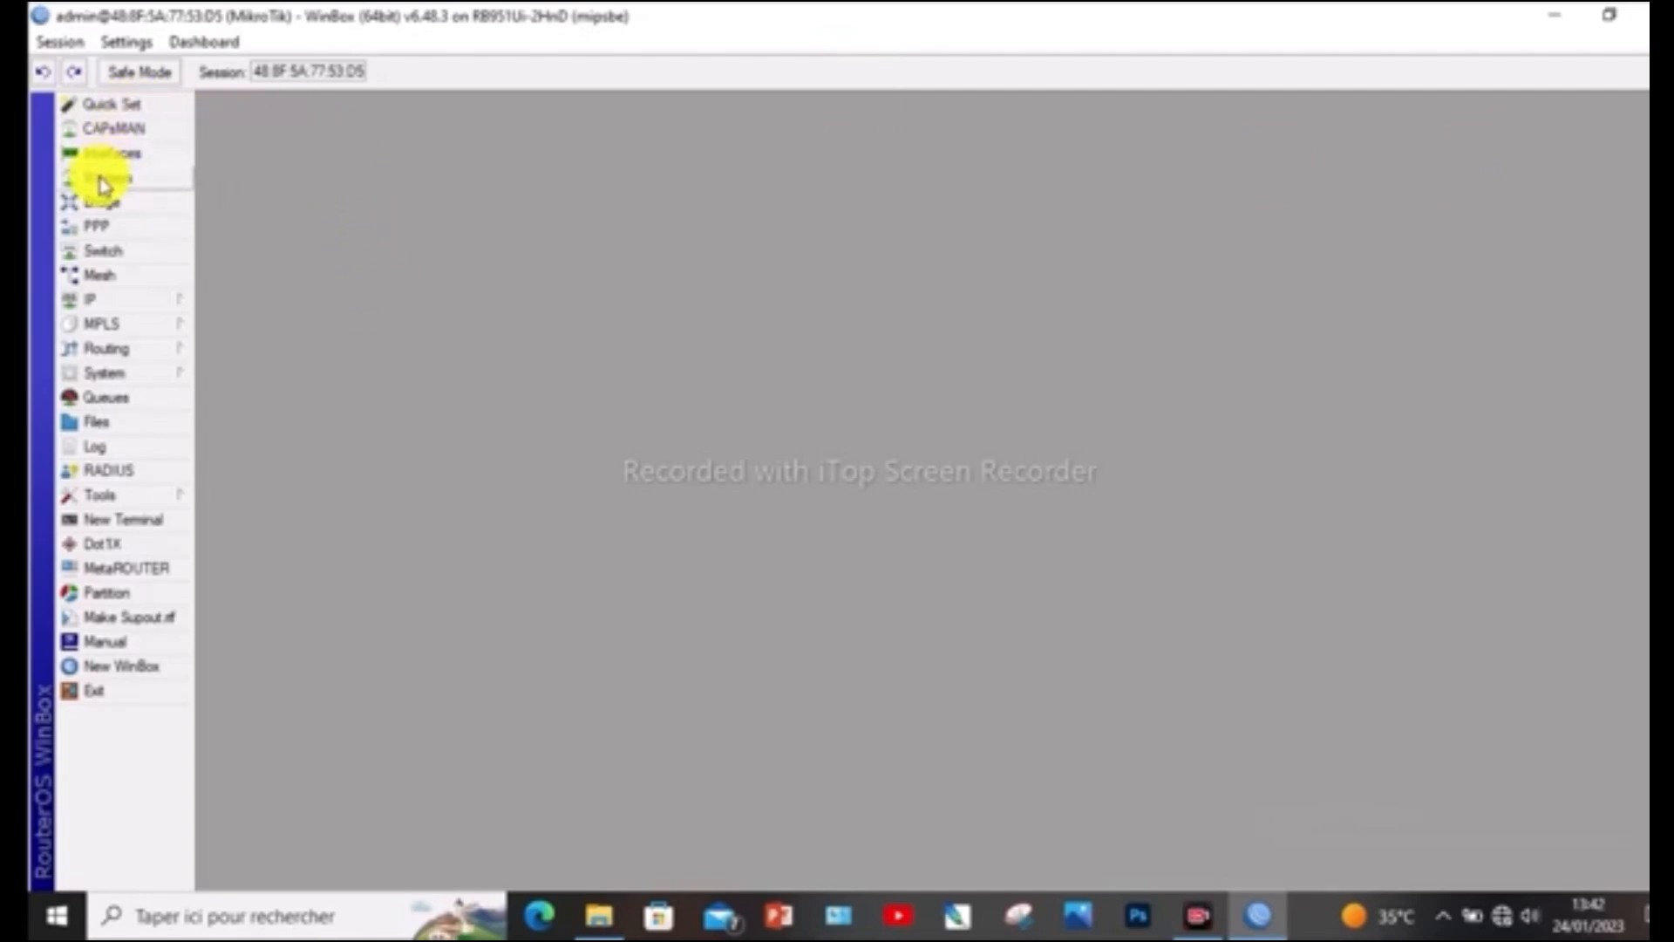
Enable the wlan1 interface in the wireless interface list
{"action": "left_click", "coordinate": [131, 183]}
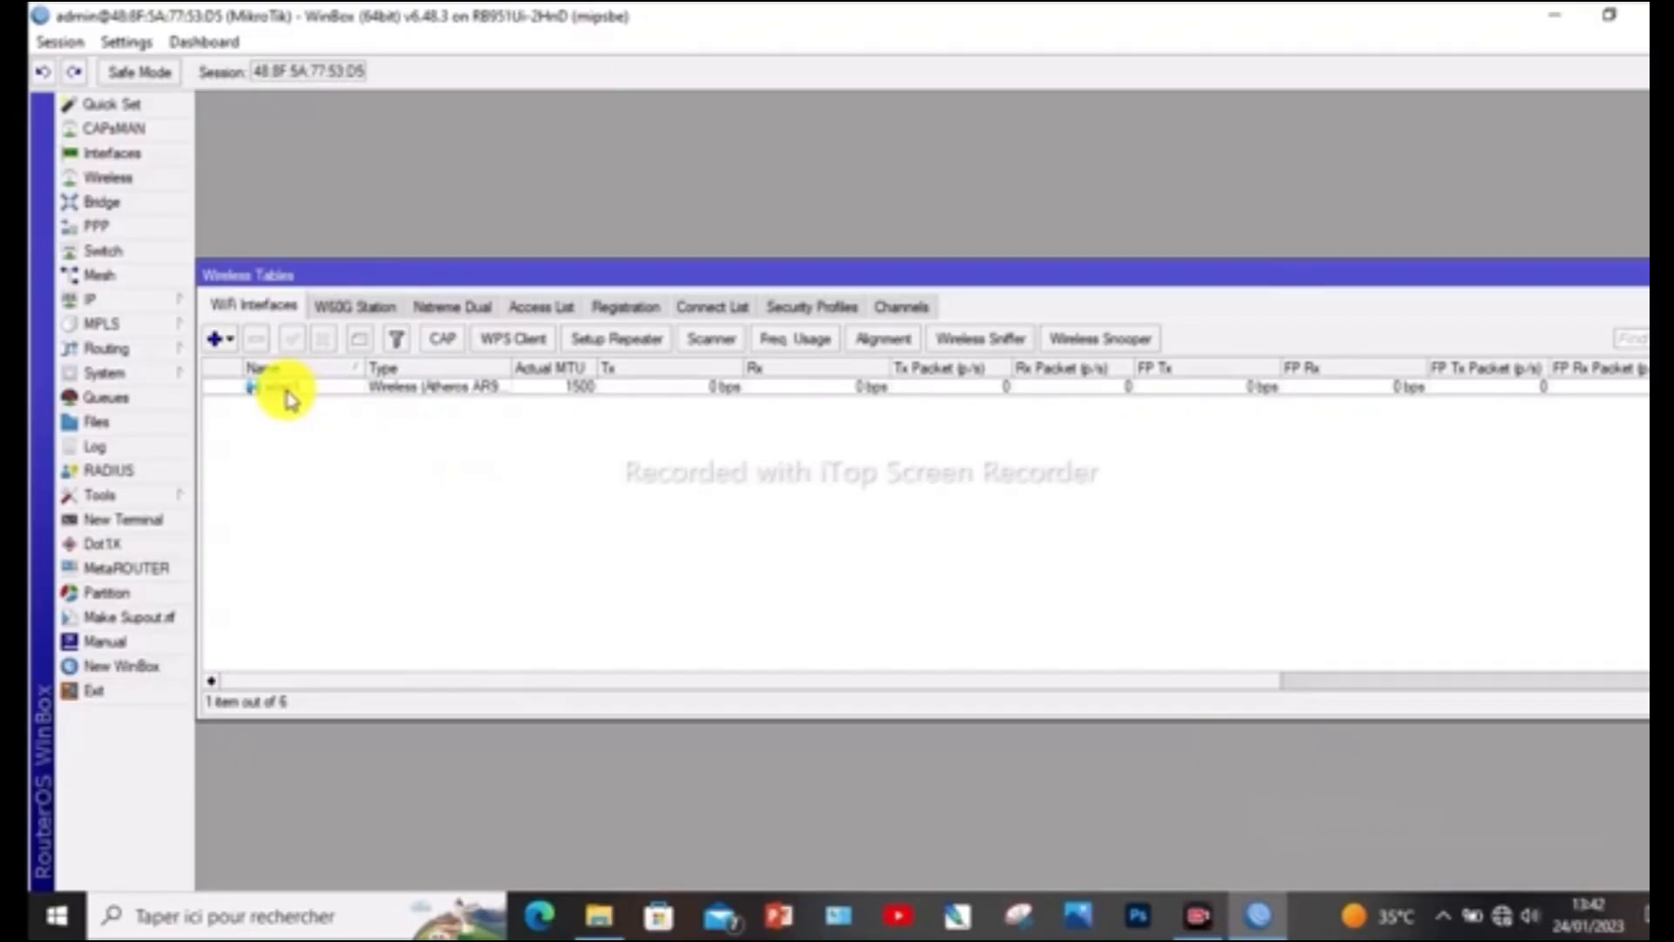
{"action": "left_click", "coordinate": [315, 390]}
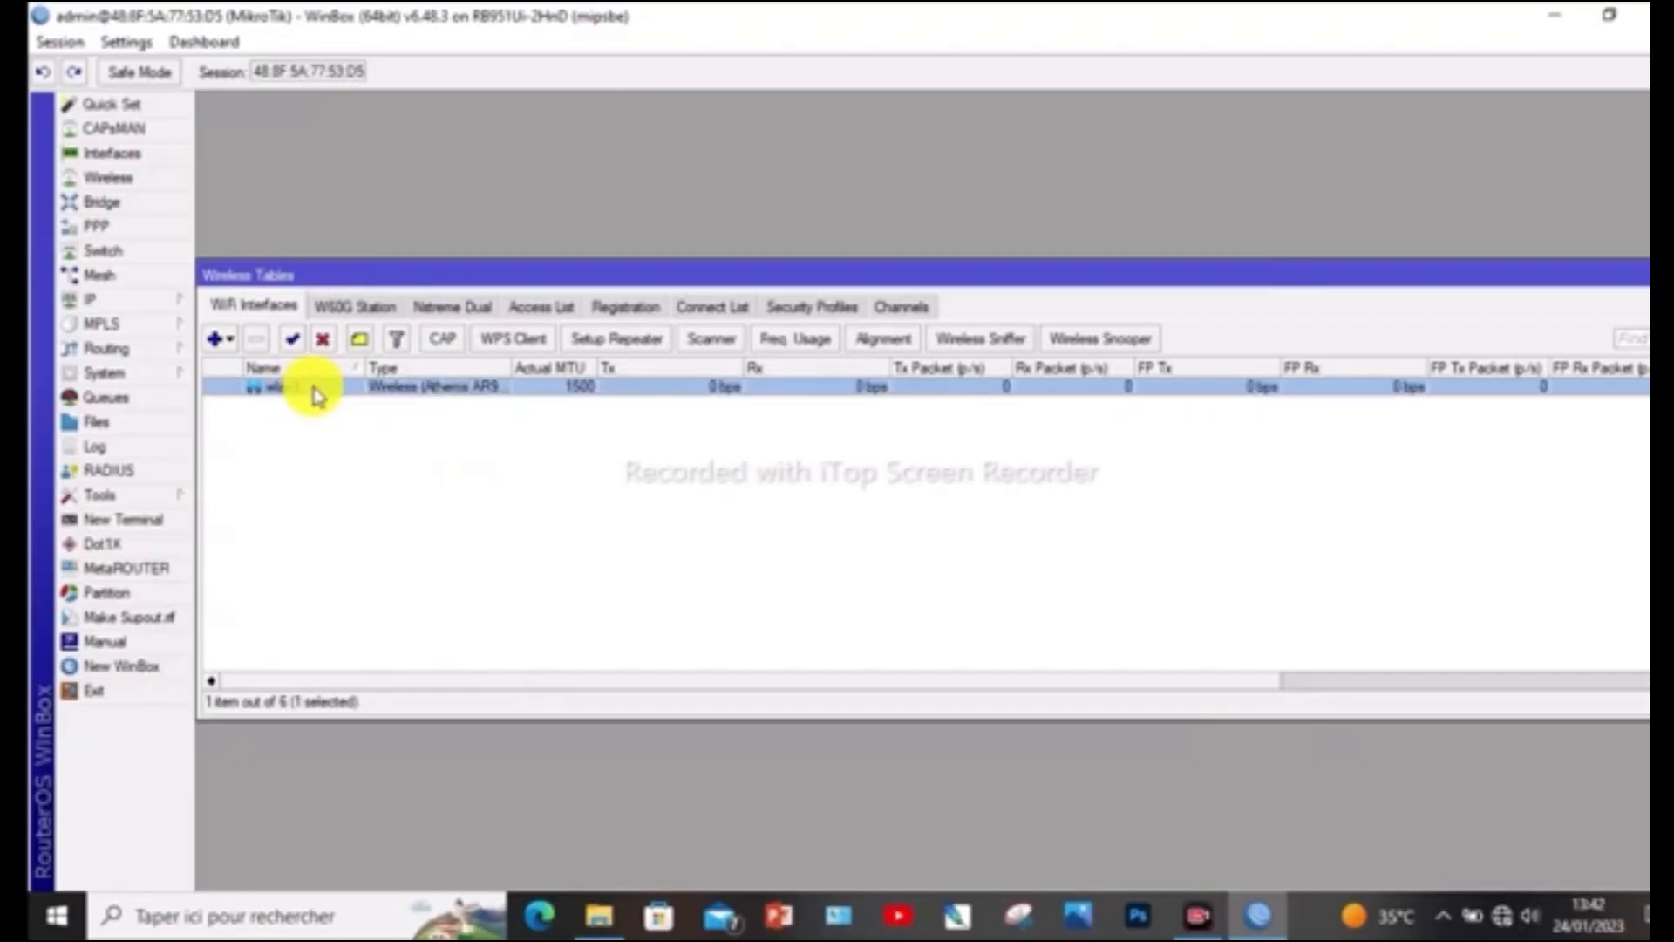
{"action": "left_click", "coordinate": [296, 342]}
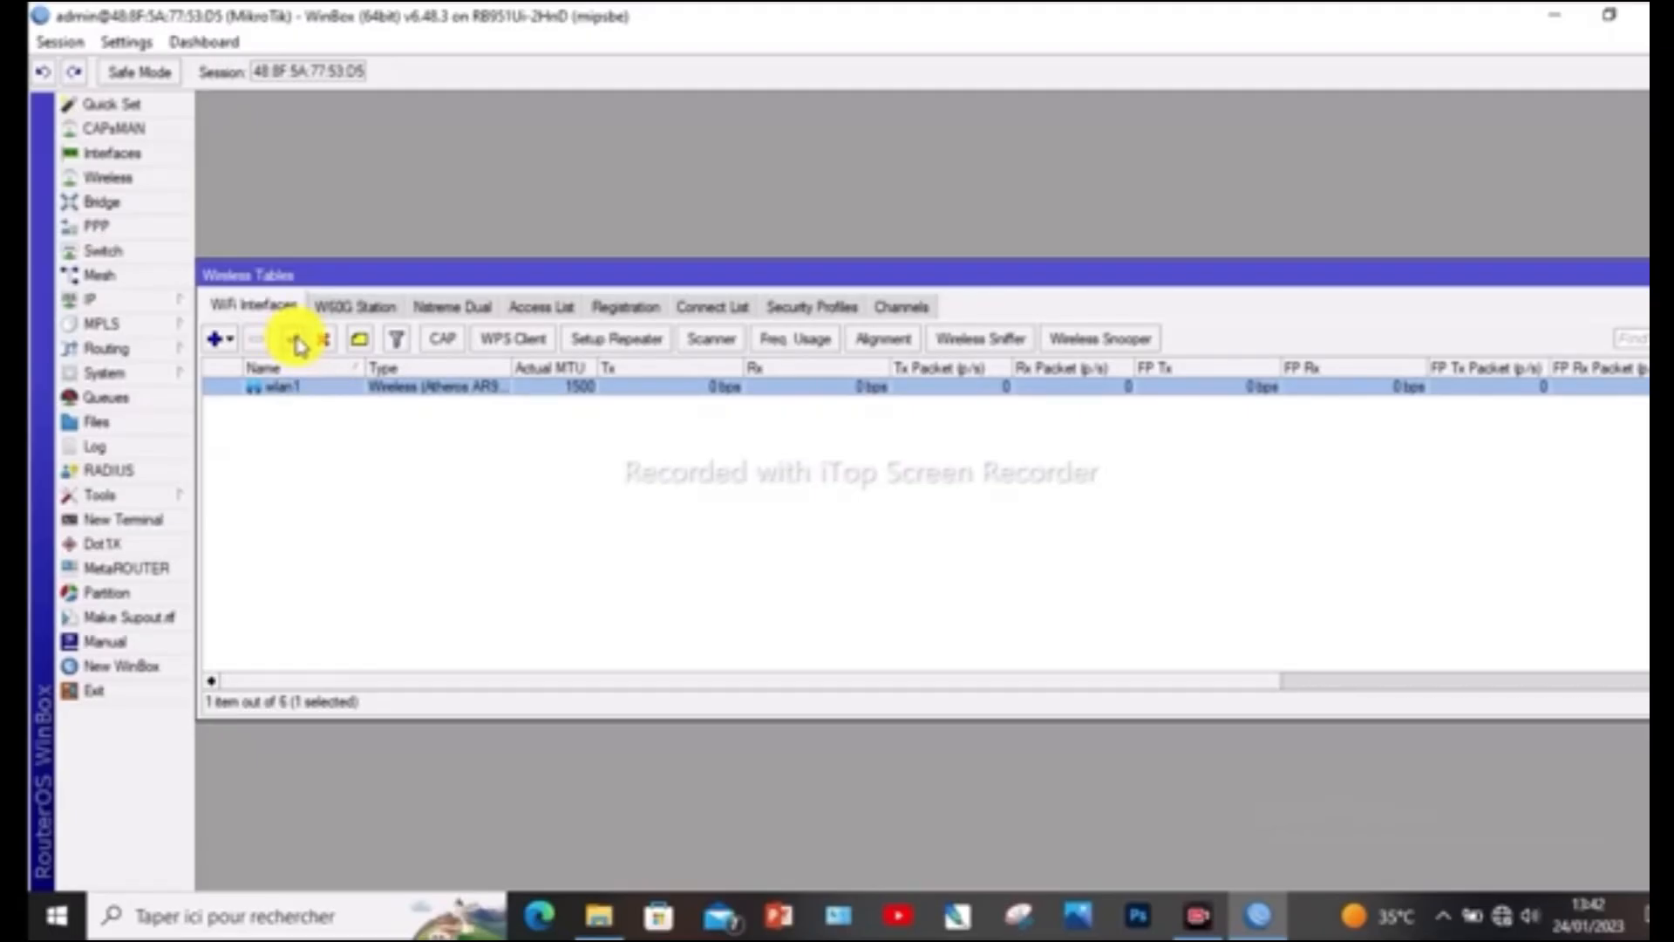
{"action": "left_click", "coordinate": [343, 406]}
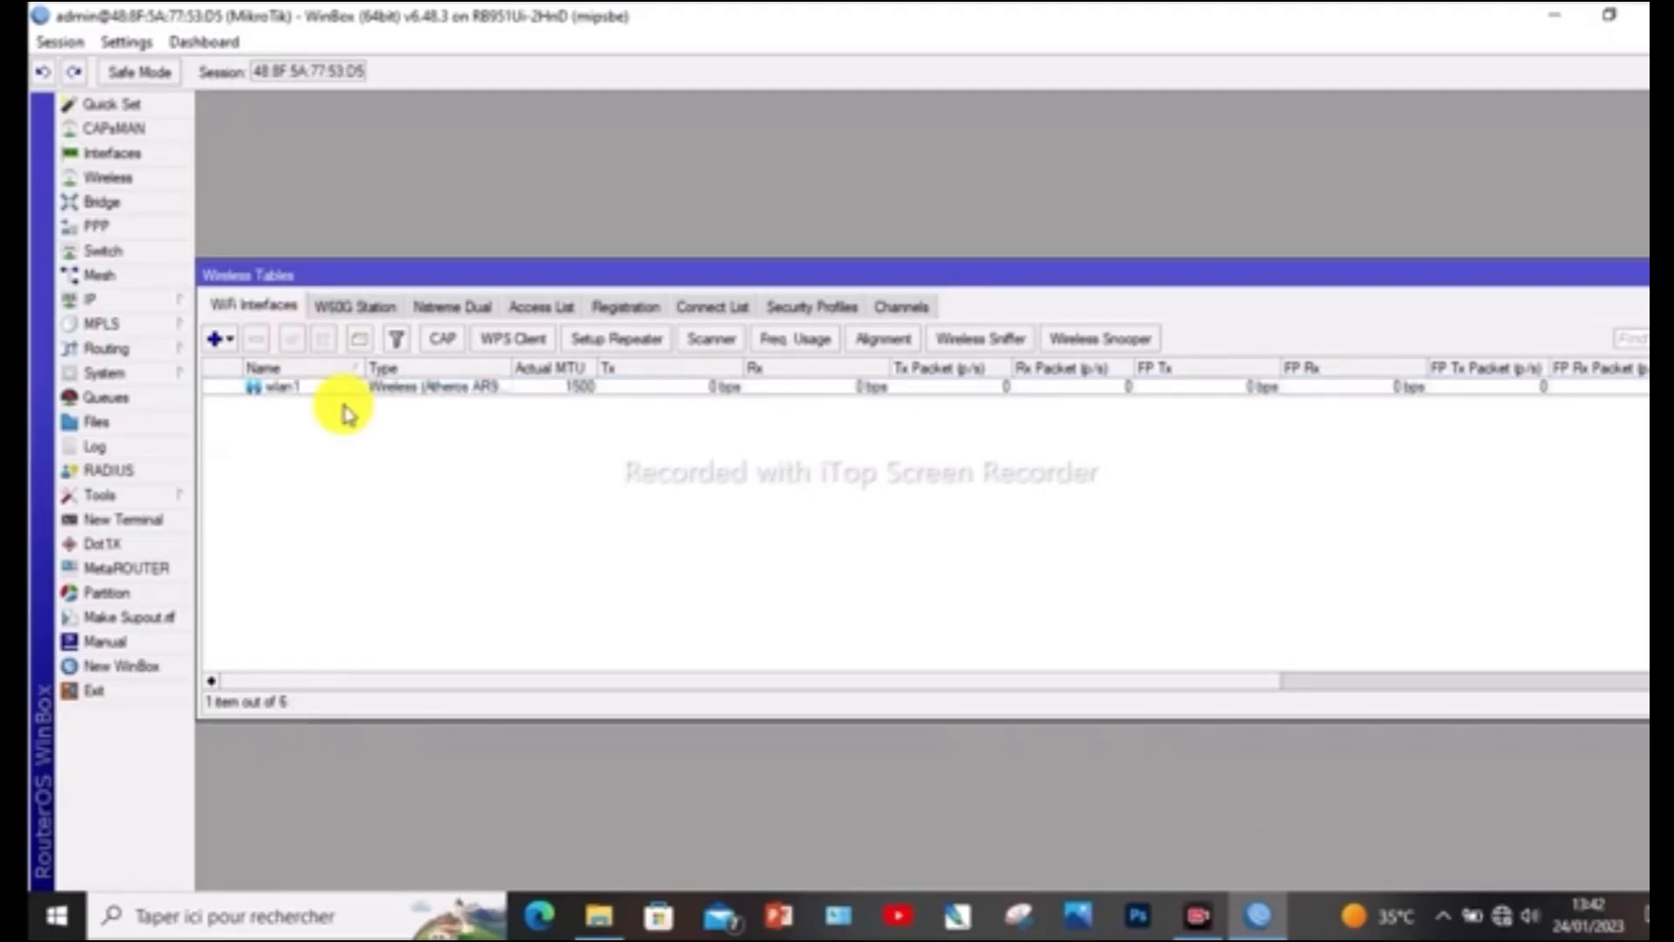
Review the wlan1 interface's wireless settings, accept them, and close the wireless tables
{"action": "left_click", "coordinate": [307, 388]}
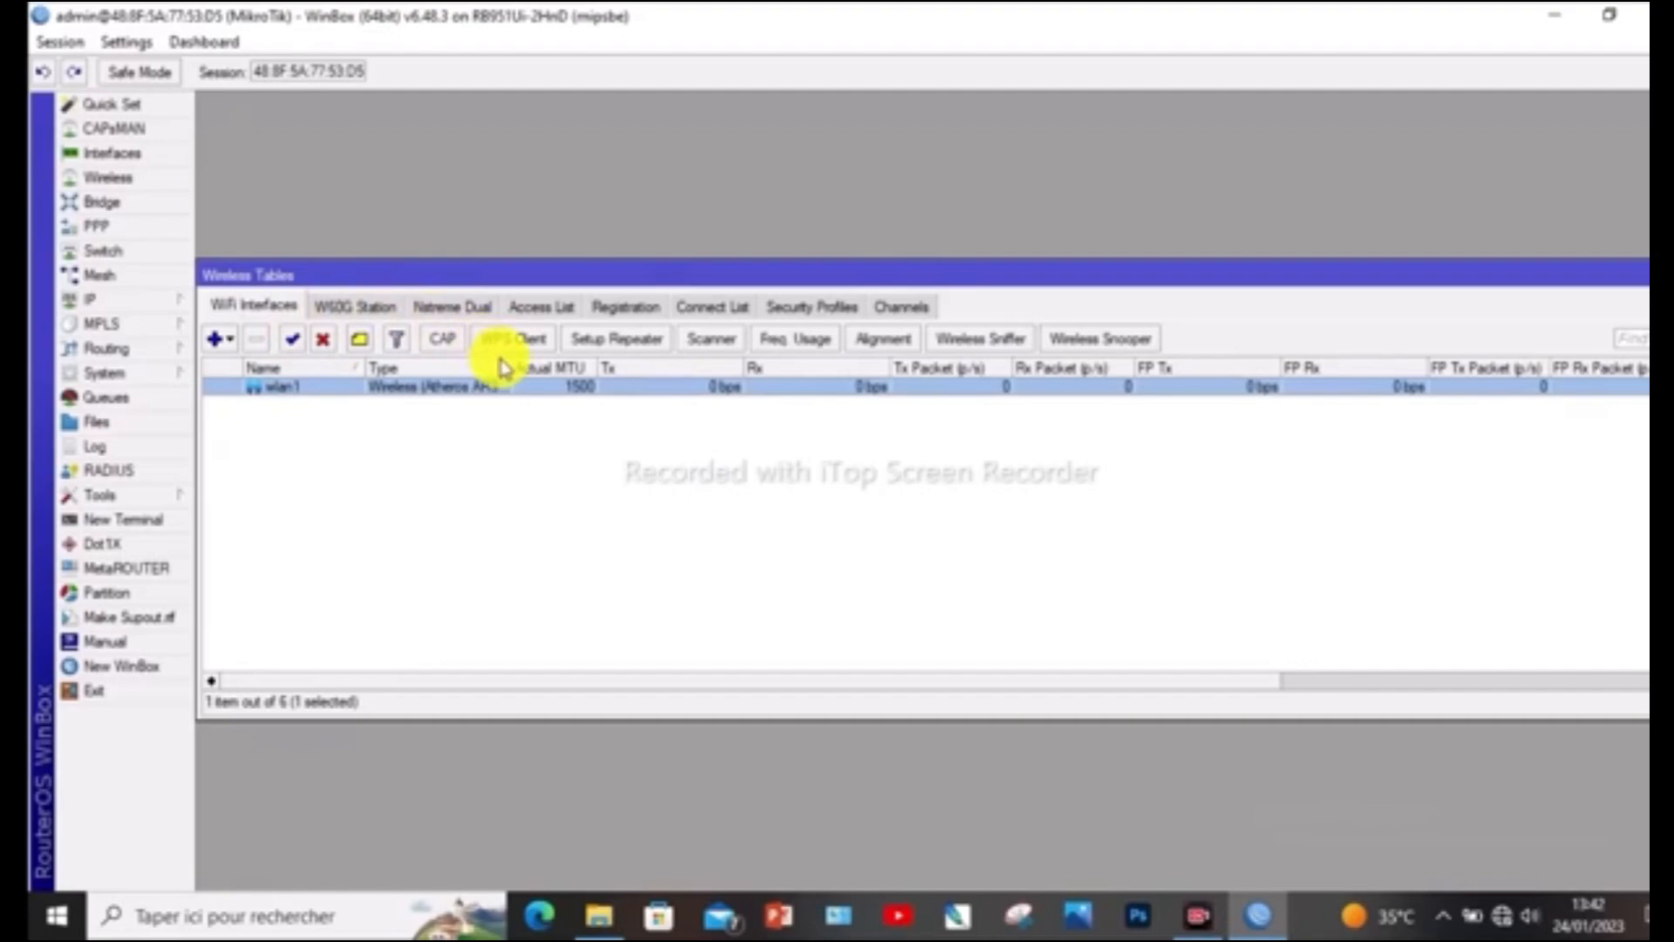
{"action": "double_click", "coordinate": [312, 389]}
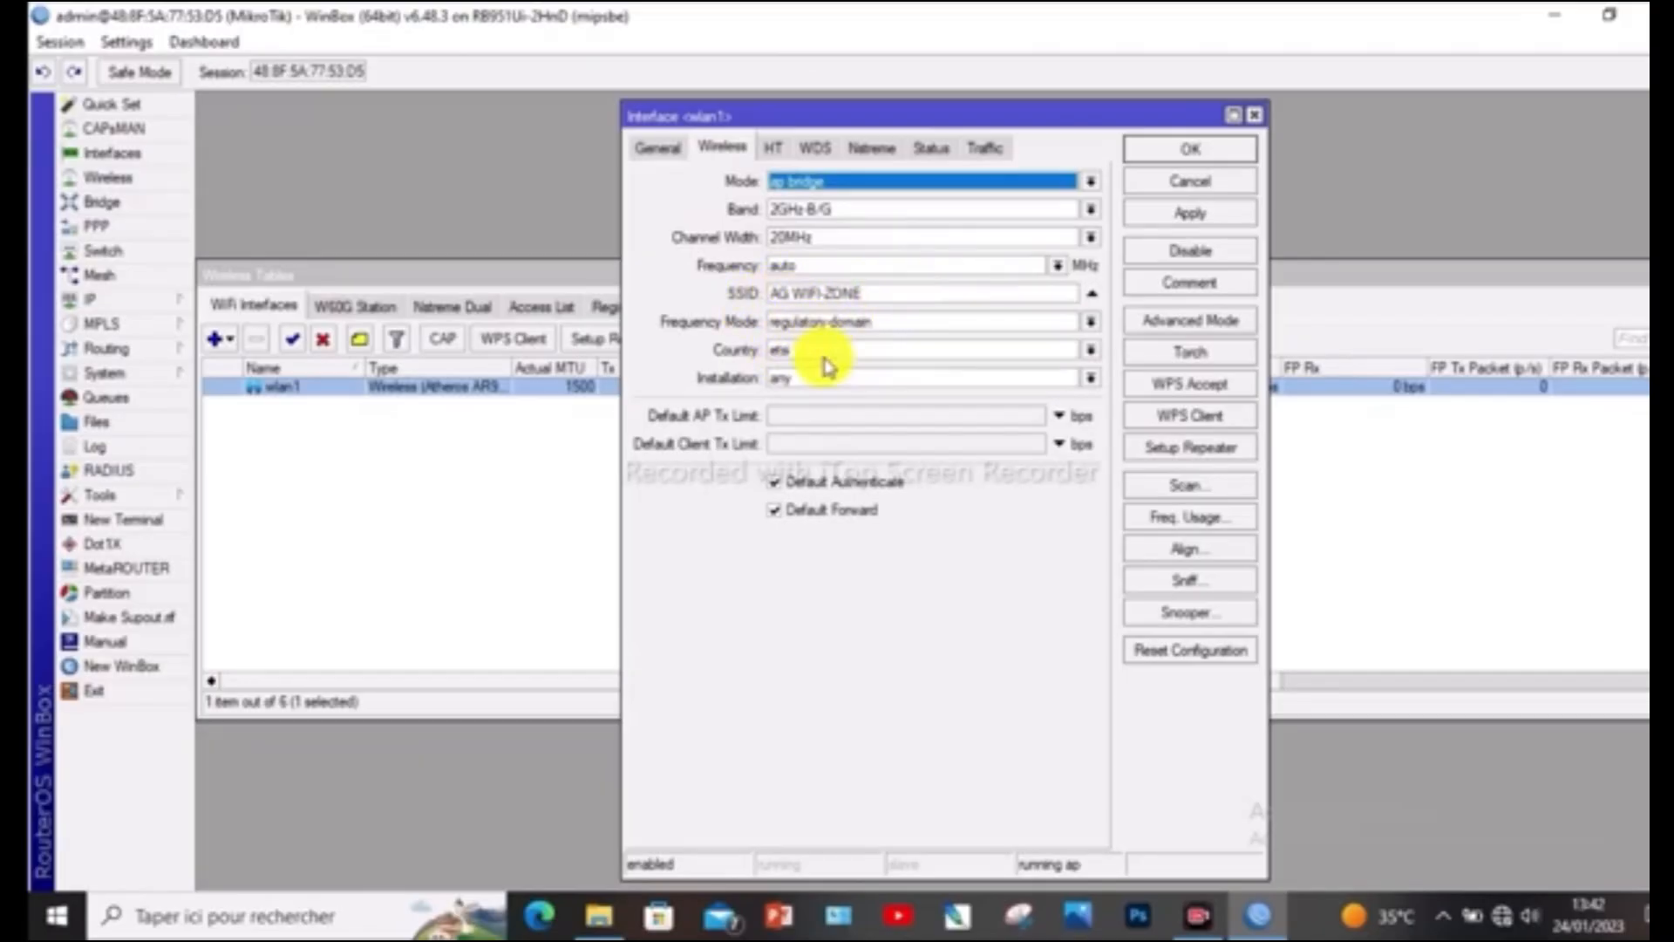
{"action": "left_click", "coordinate": [1196, 214]}
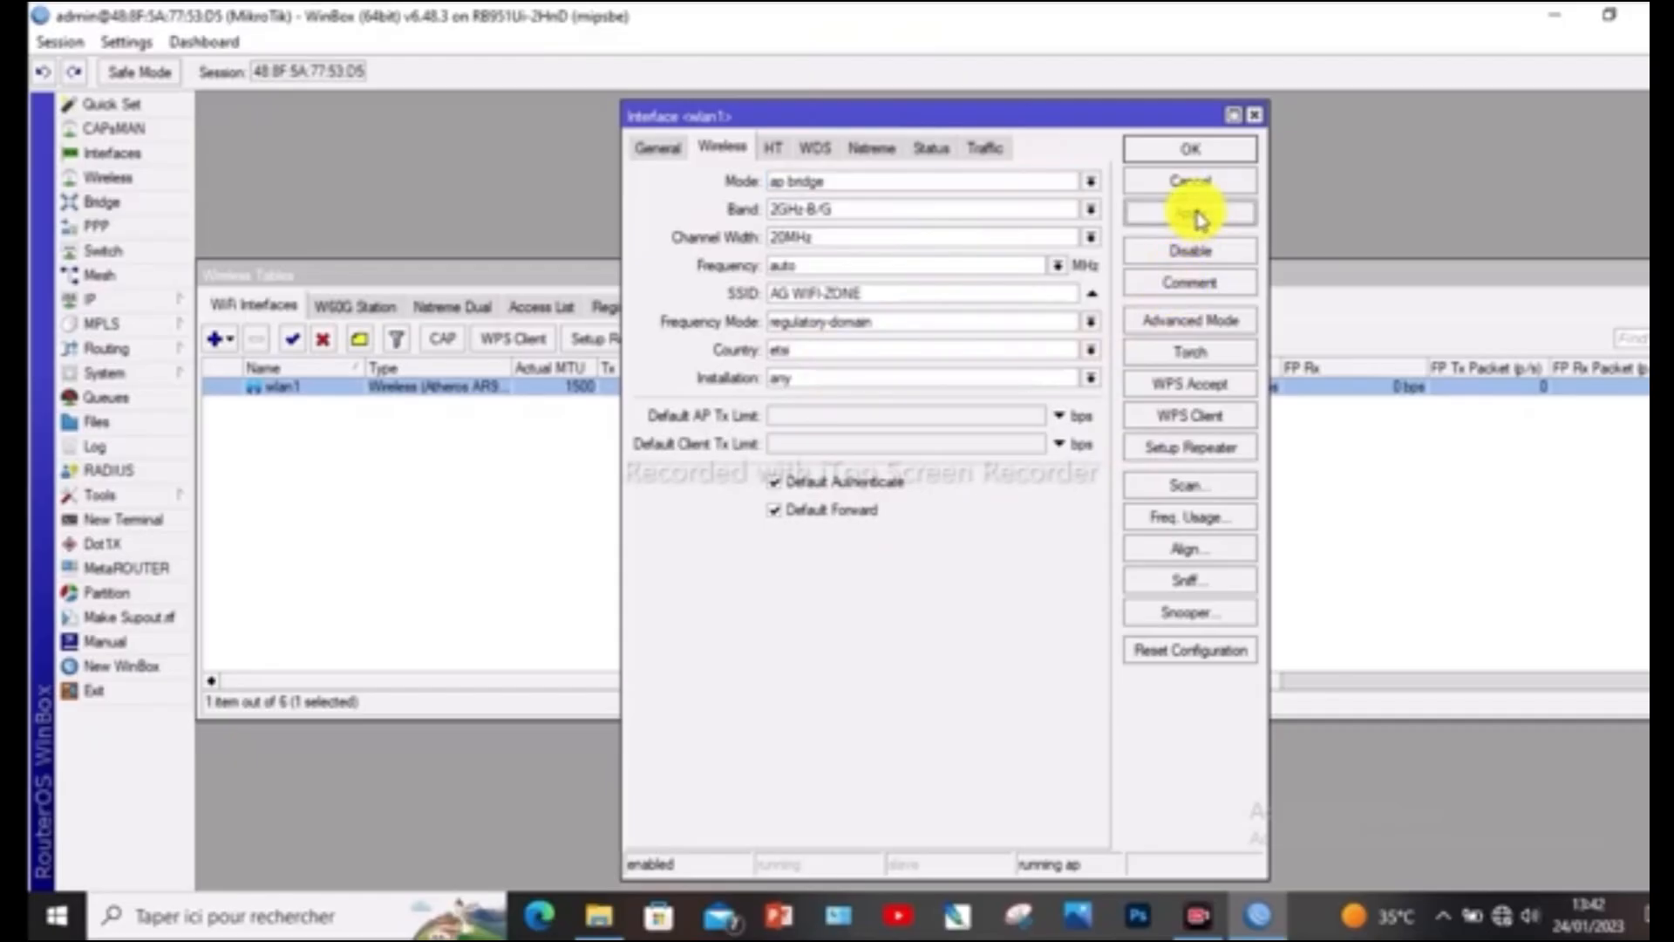
{"action": "left_click", "coordinate": [1193, 157]}
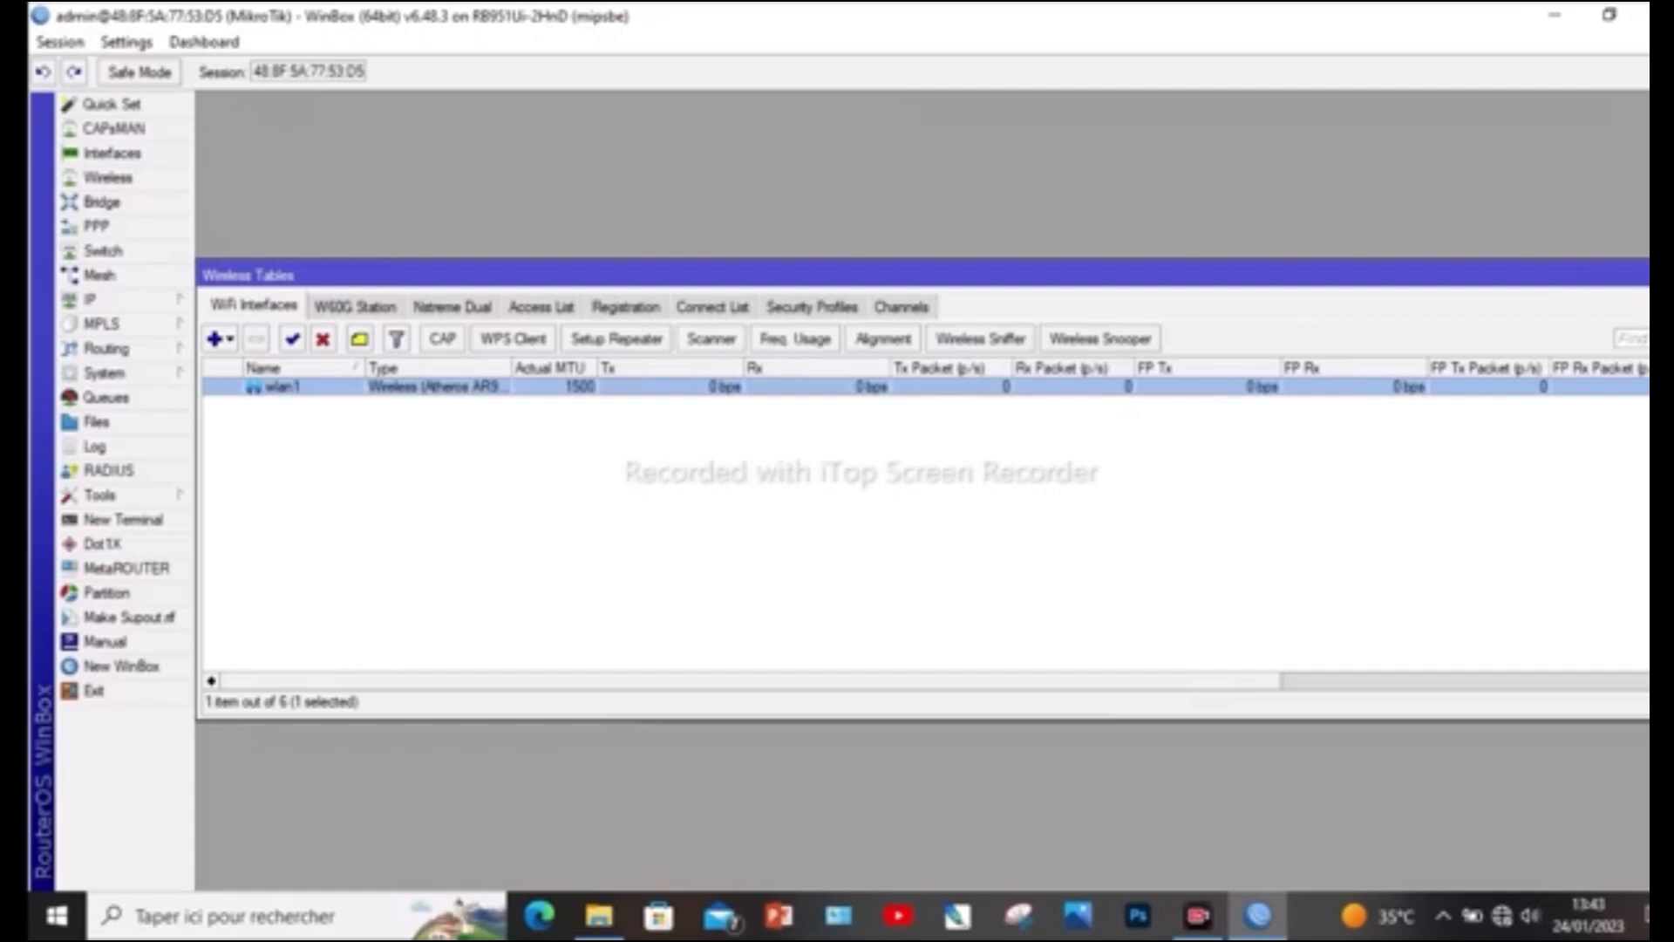
{"action": "left_click", "coordinate": [1662, 275]}
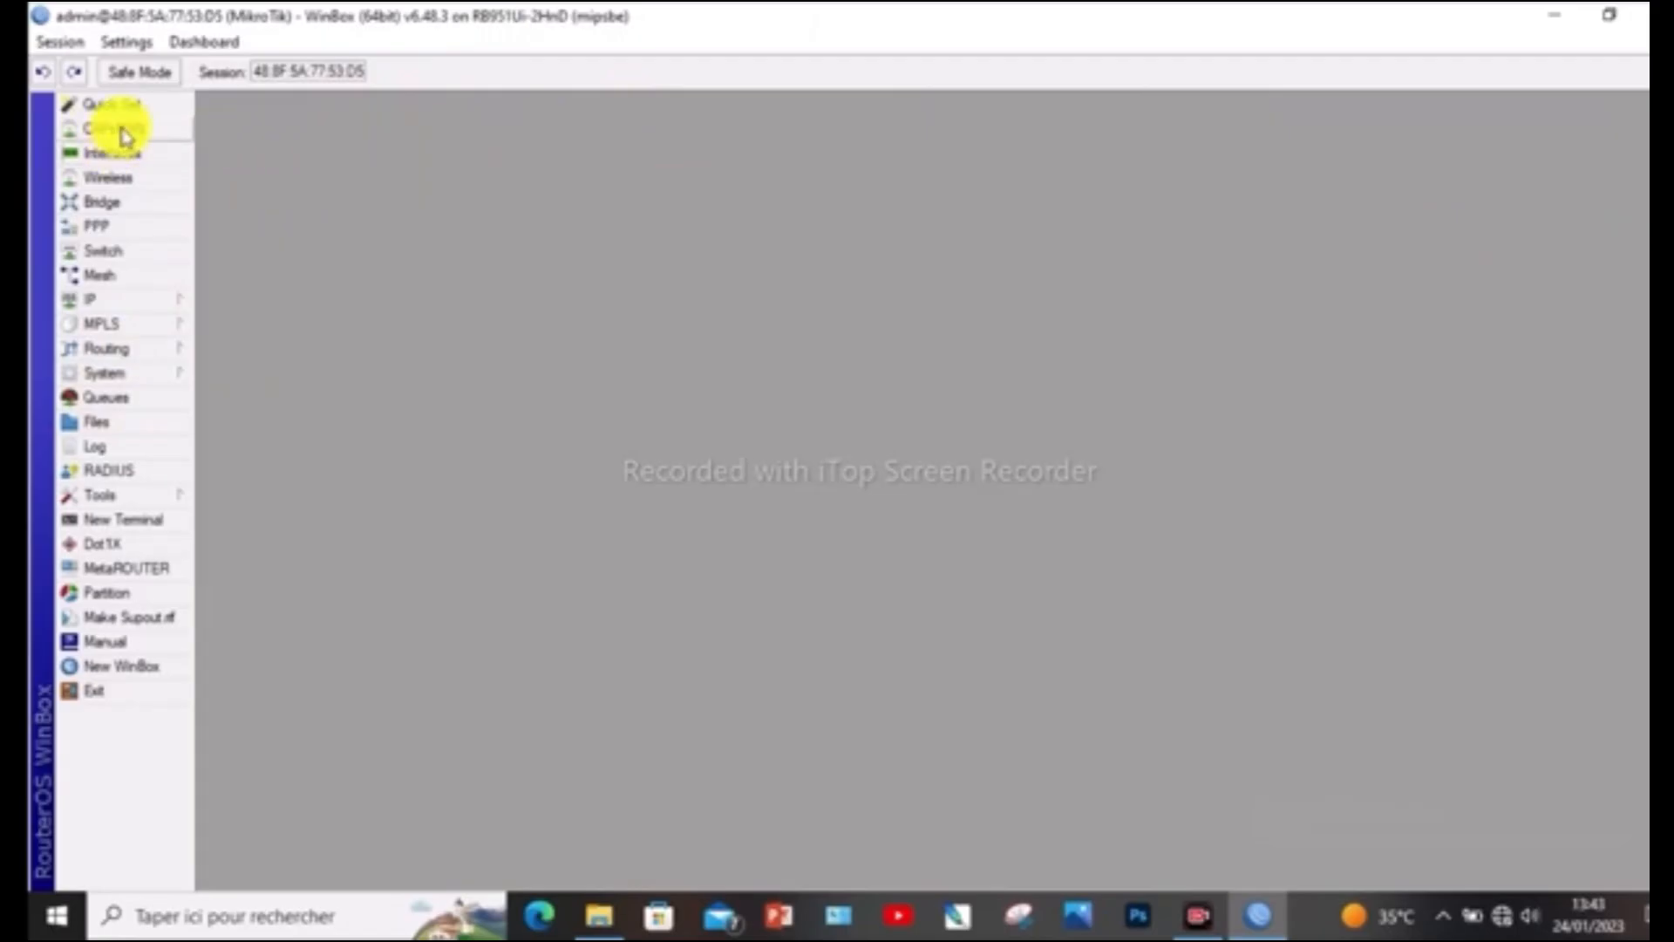
Create a new bridge interface with the default settings
{"action": "left_click", "coordinate": [139, 208]}
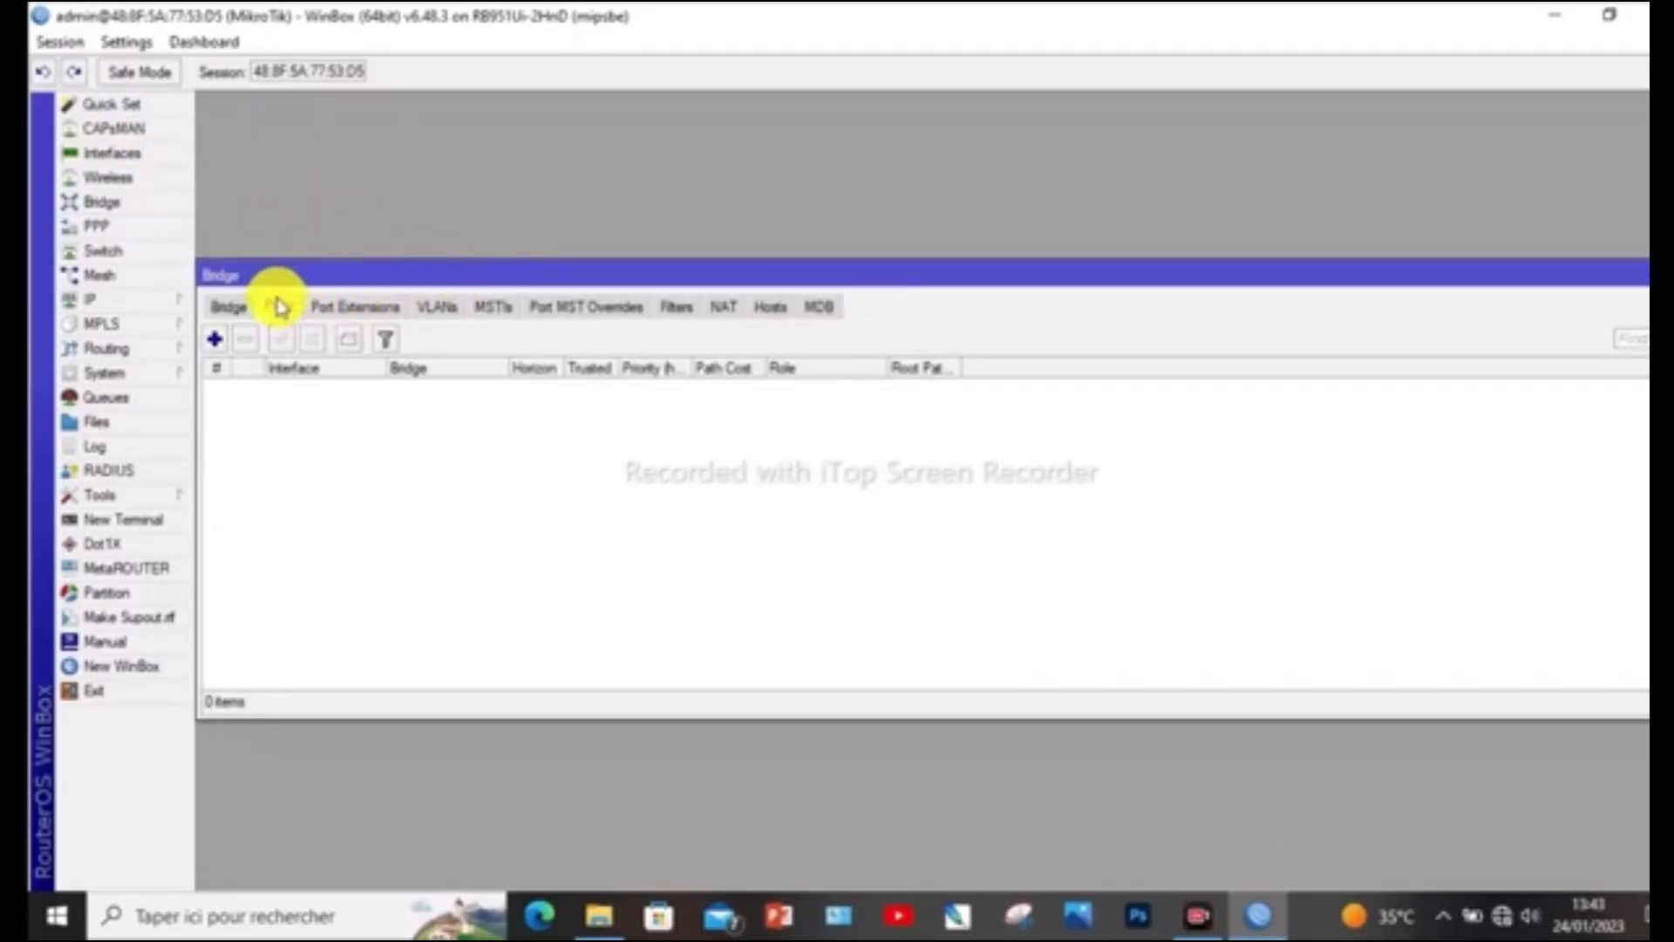
{"action": "left_click", "coordinate": [234, 309]}
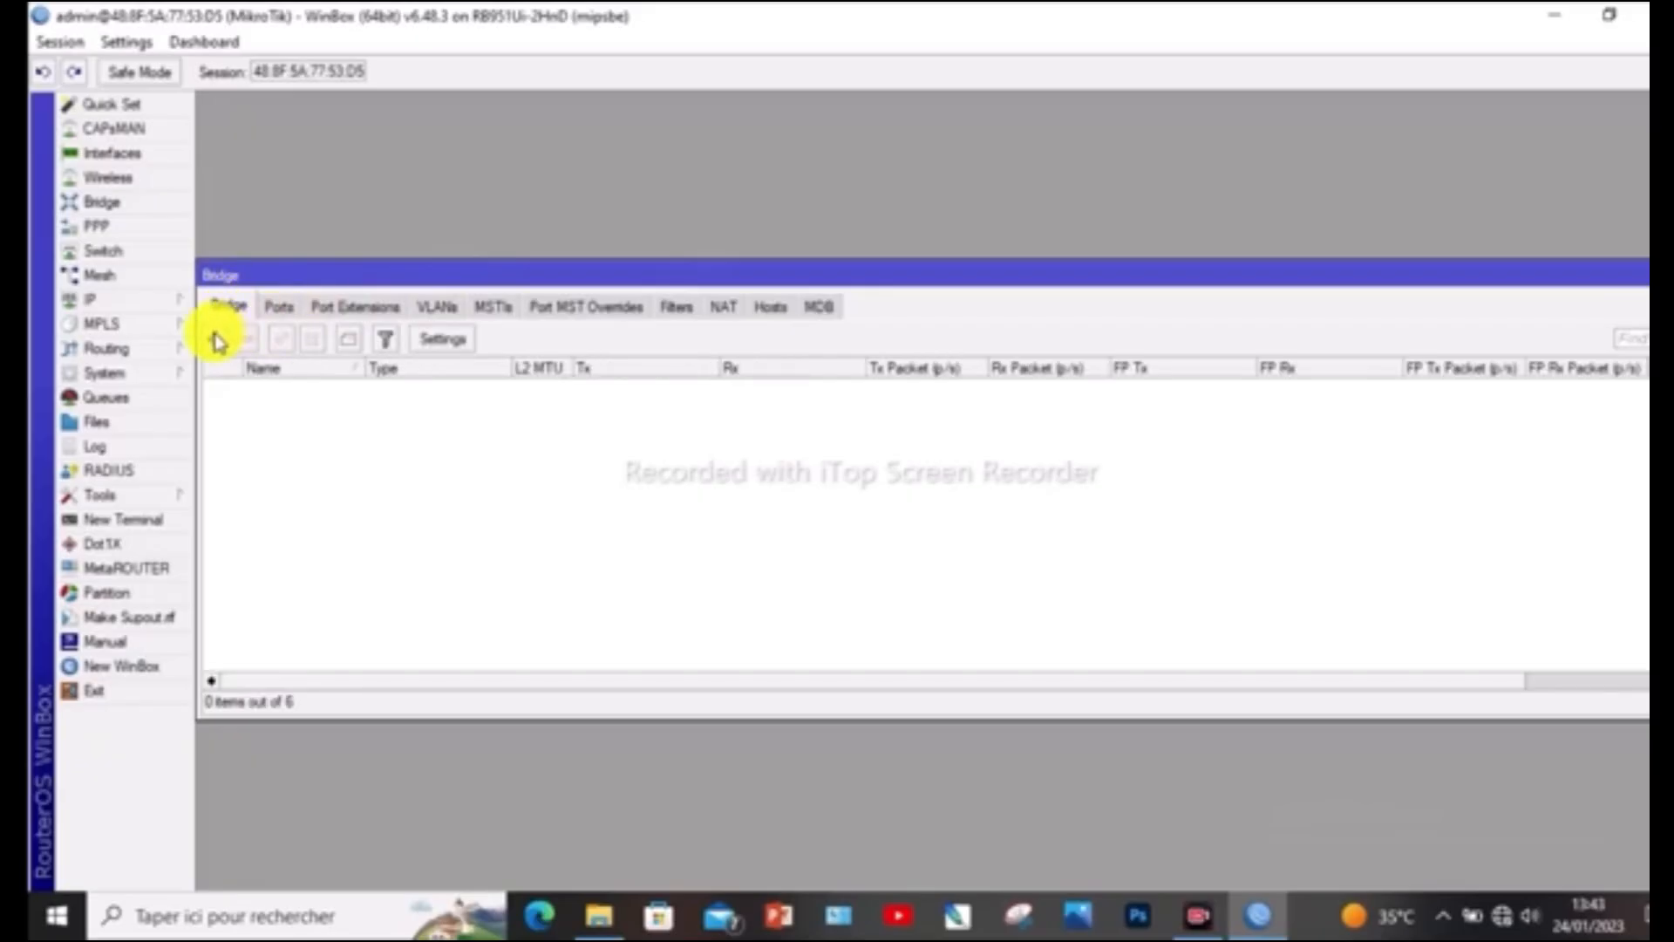
{"action": "left_click", "coordinate": [215, 340]}
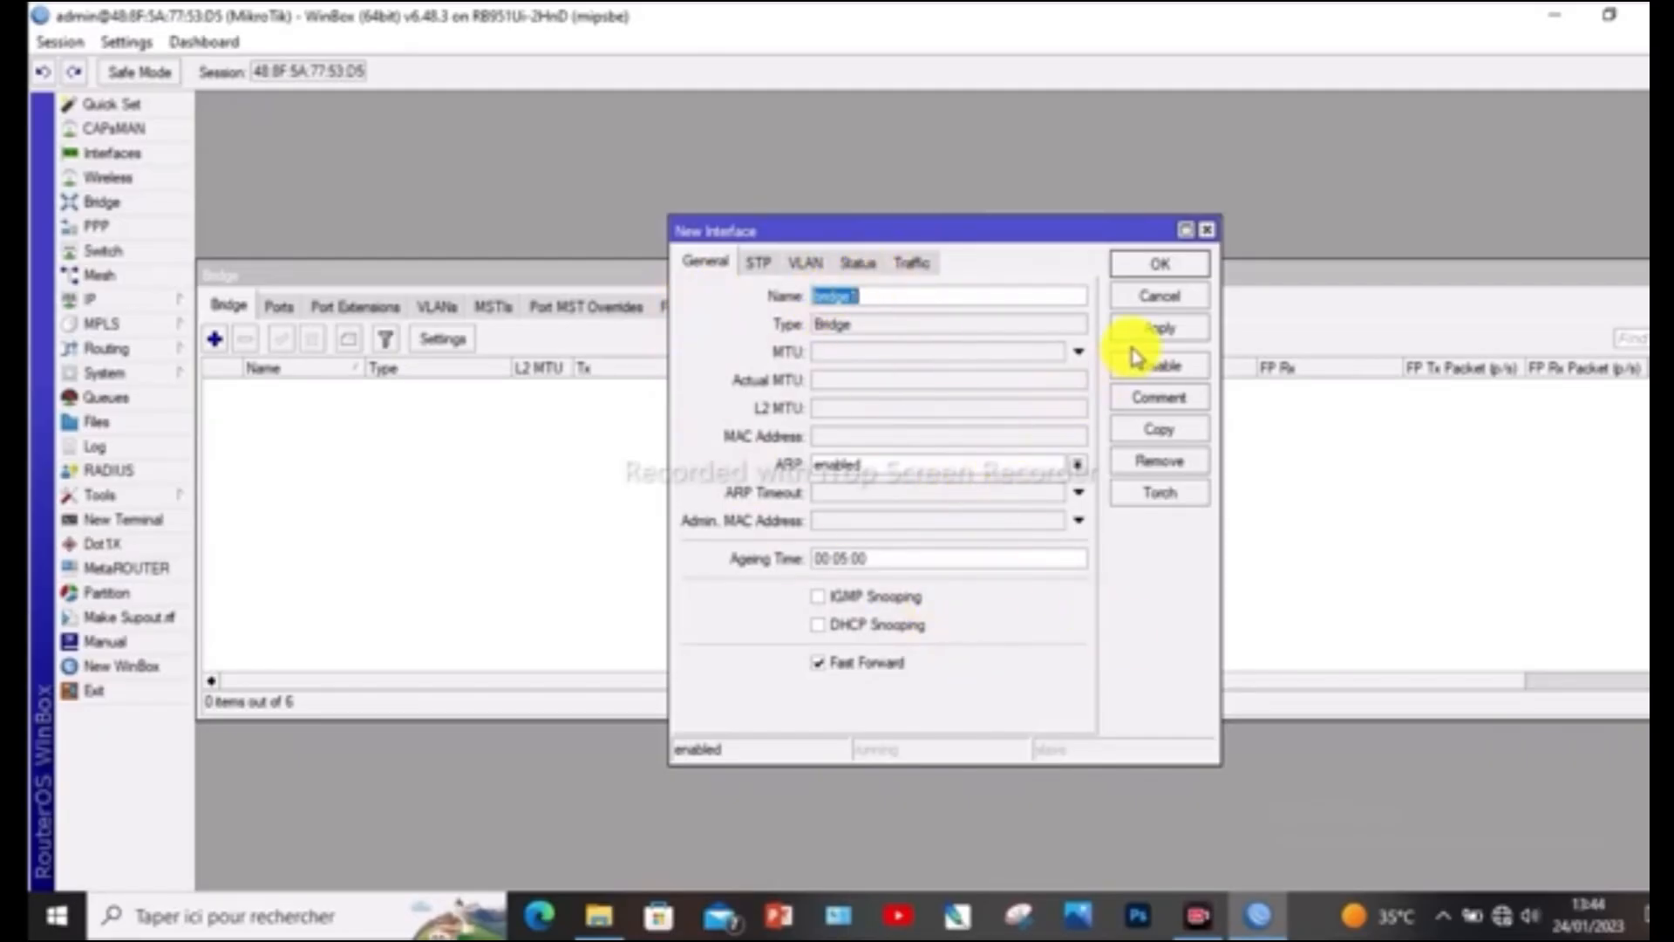
{"action": "left_click", "coordinate": [1160, 337]}
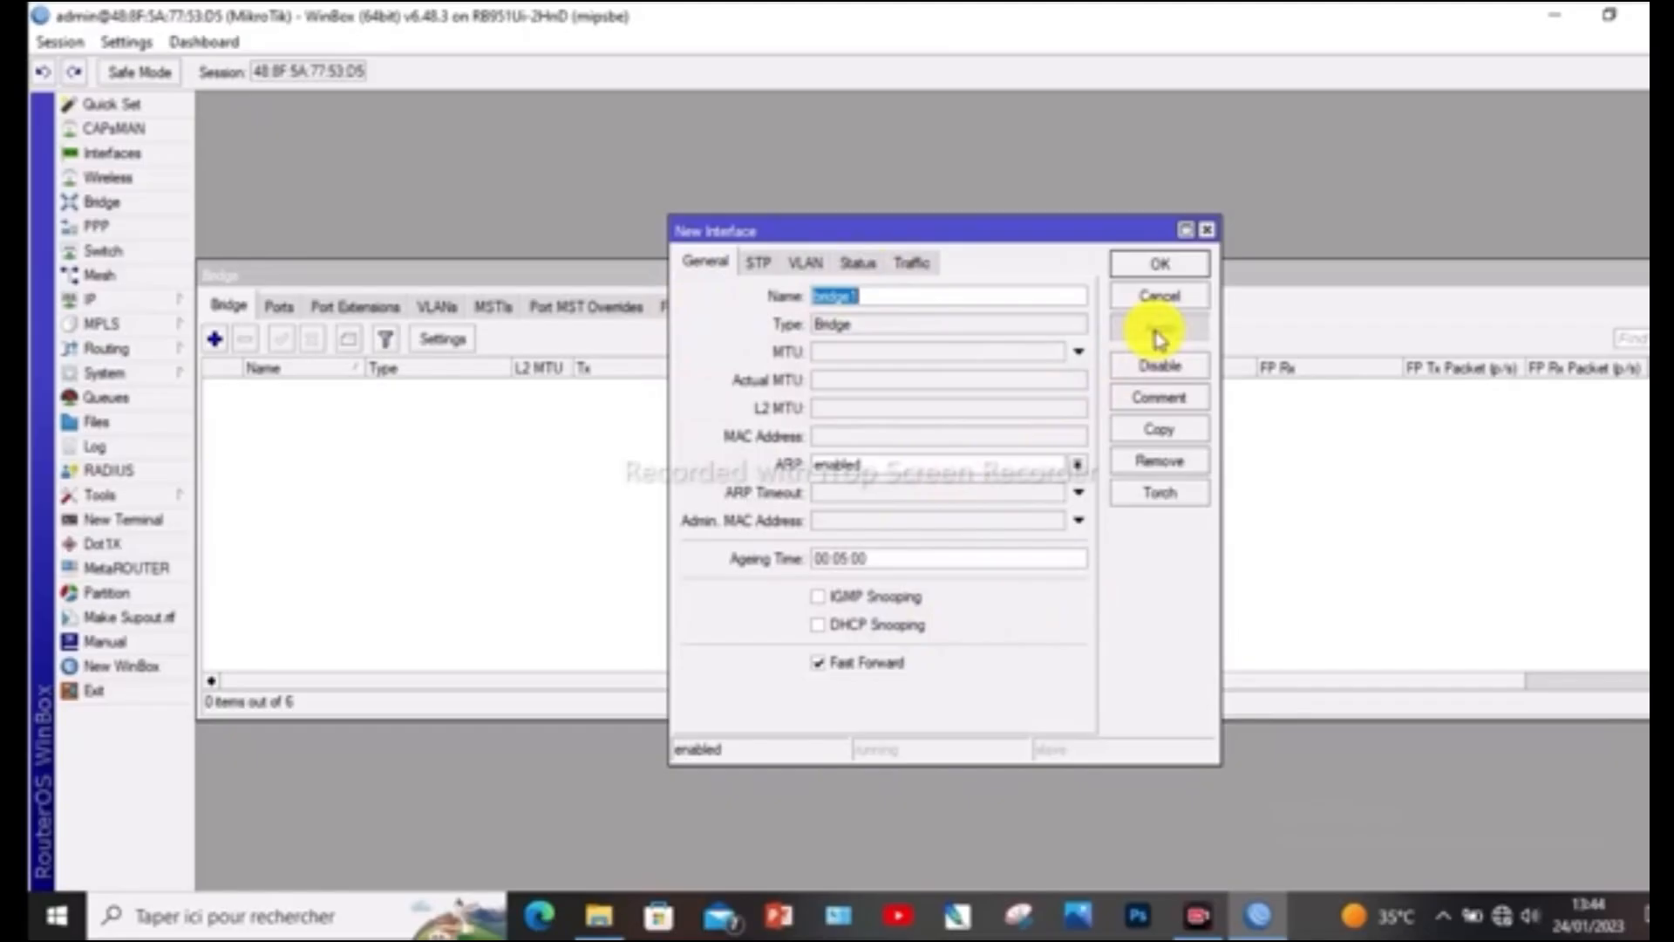
{"action": "left_click", "coordinate": [1162, 264]}
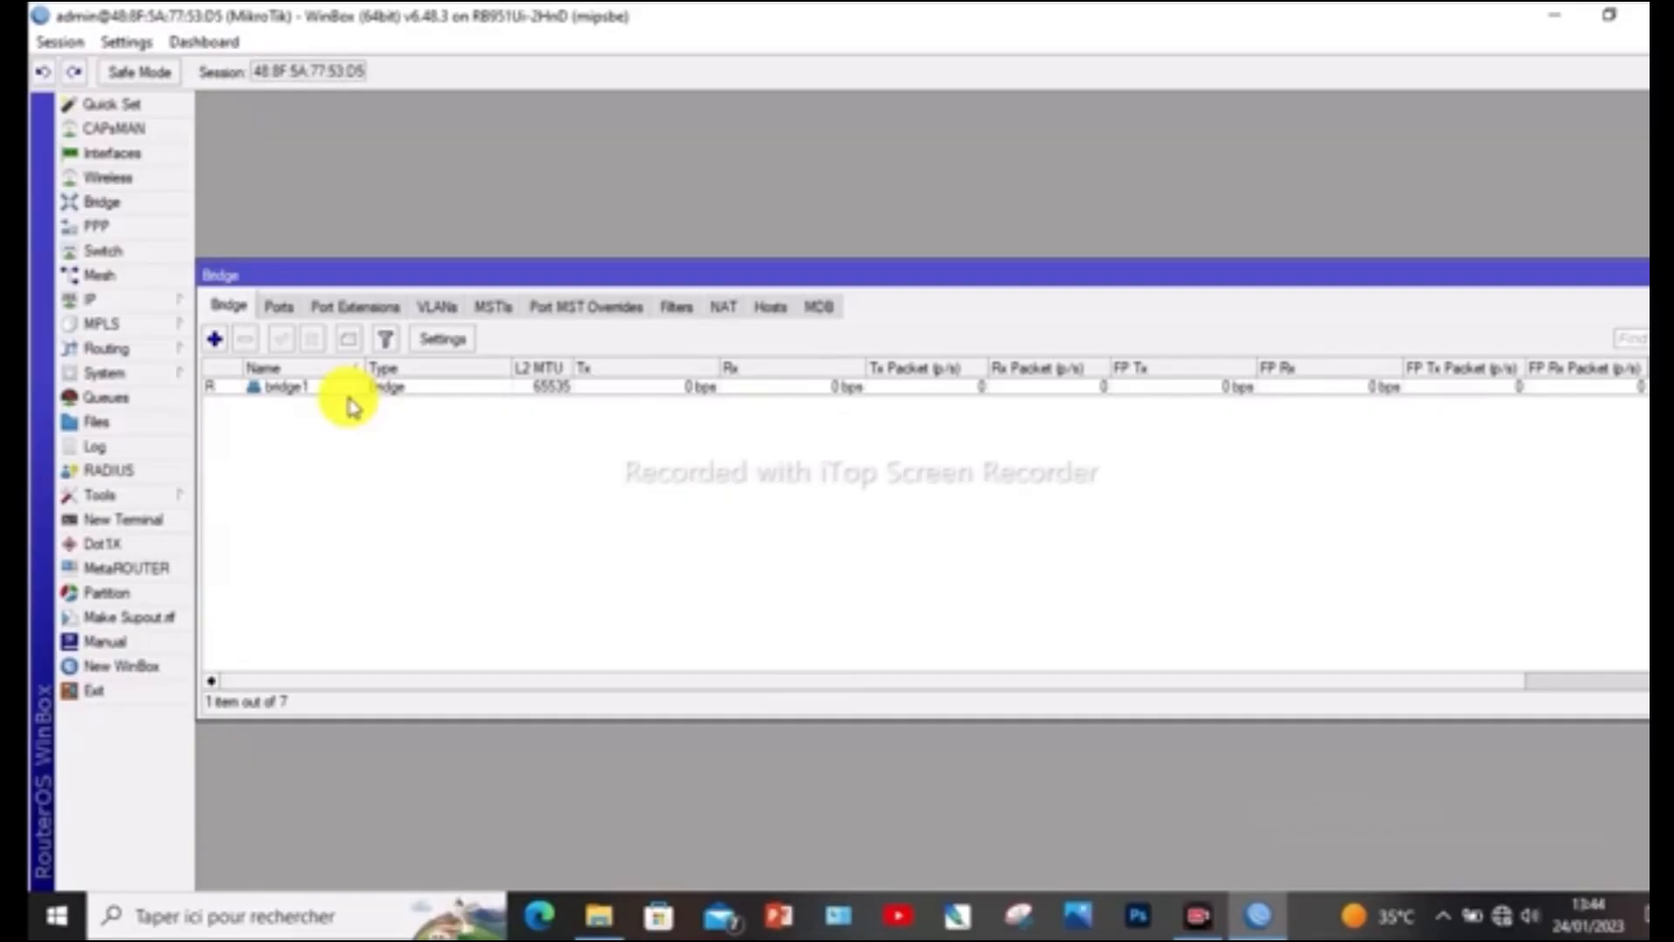
Add interface ether2 as a port of bridge1, keeping the other port settings at their defaults
{"action": "left_click", "coordinate": [279, 307]}
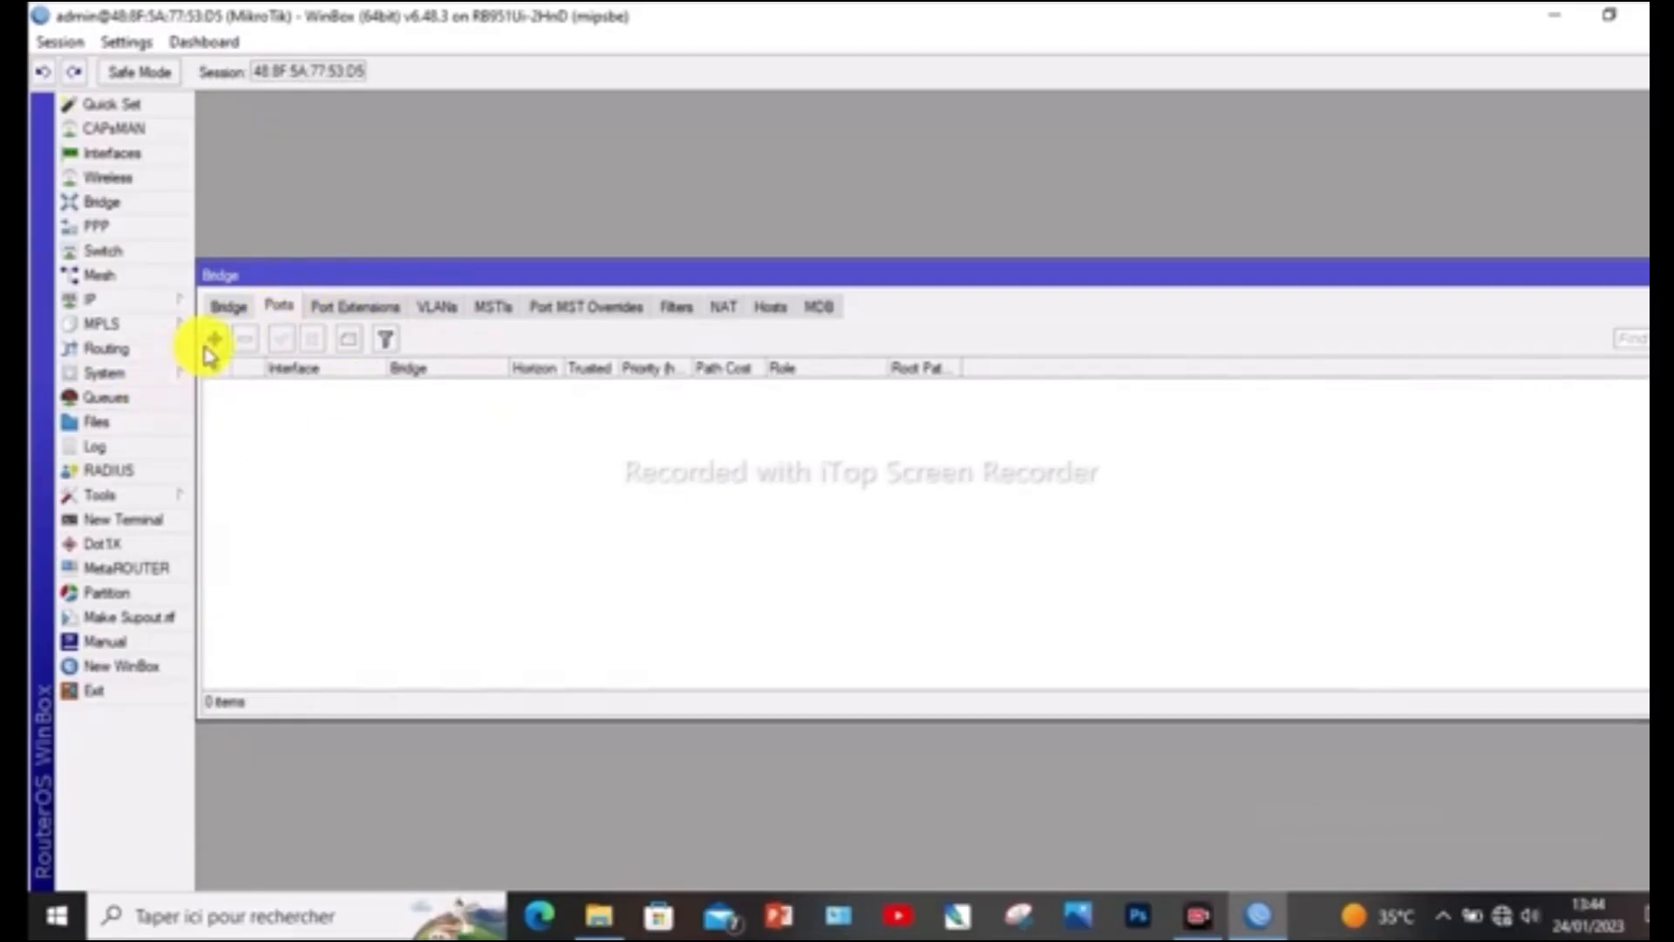
{"action": "left_click", "coordinate": [215, 340]}
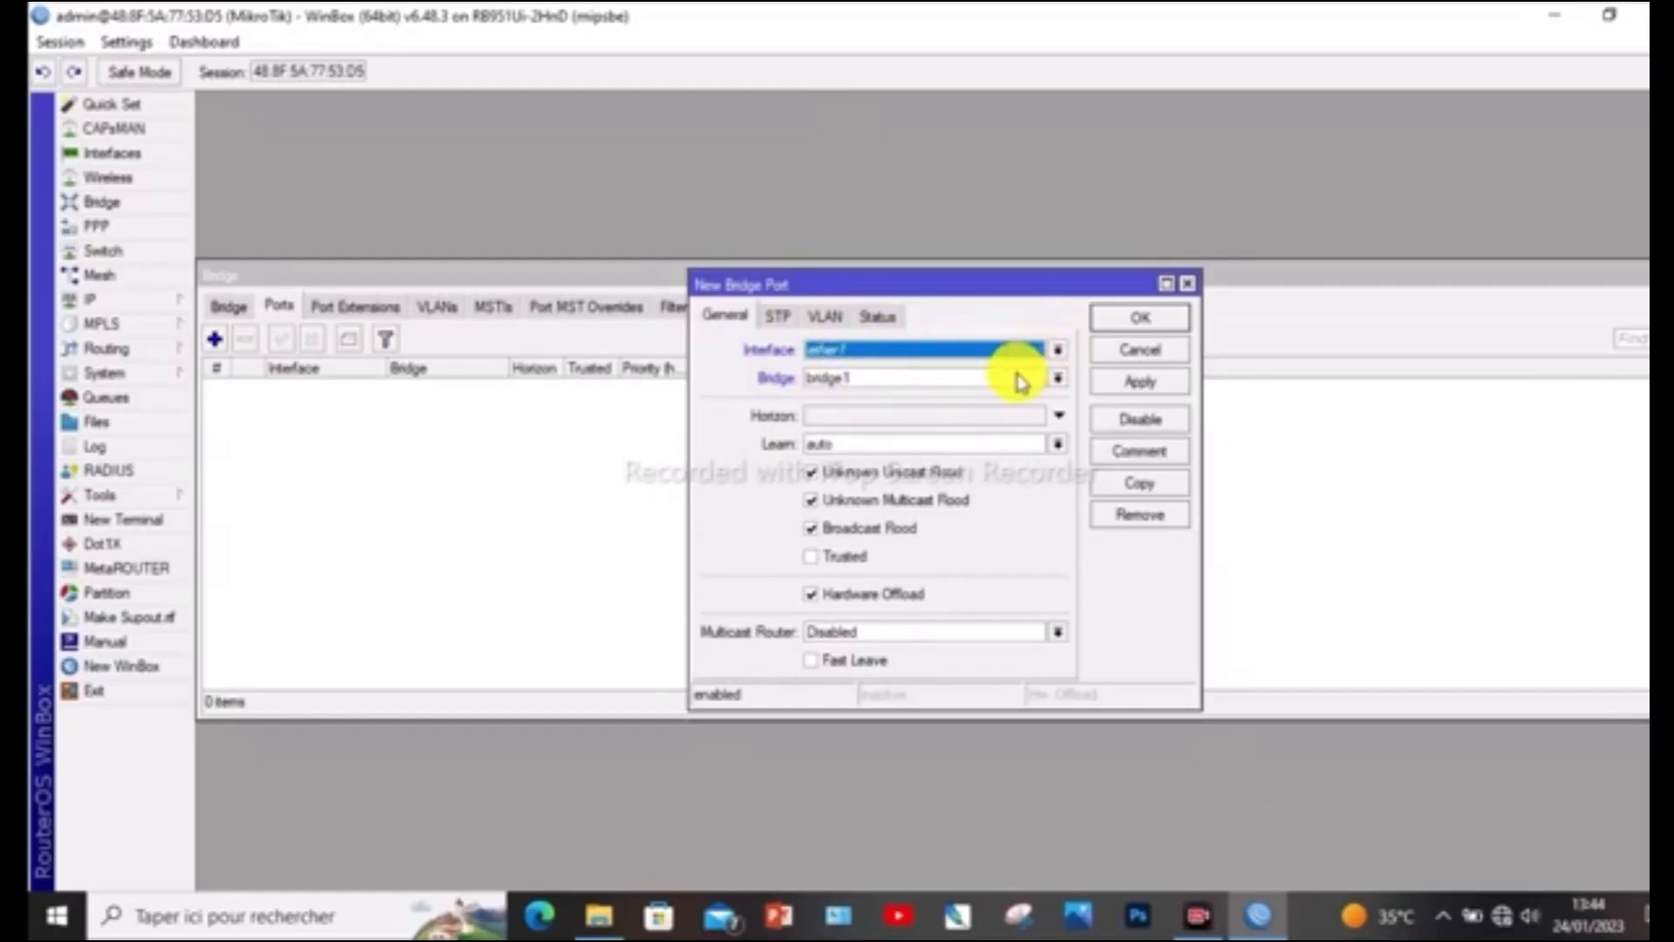
{"action": "left_click", "coordinate": [1058, 353]}
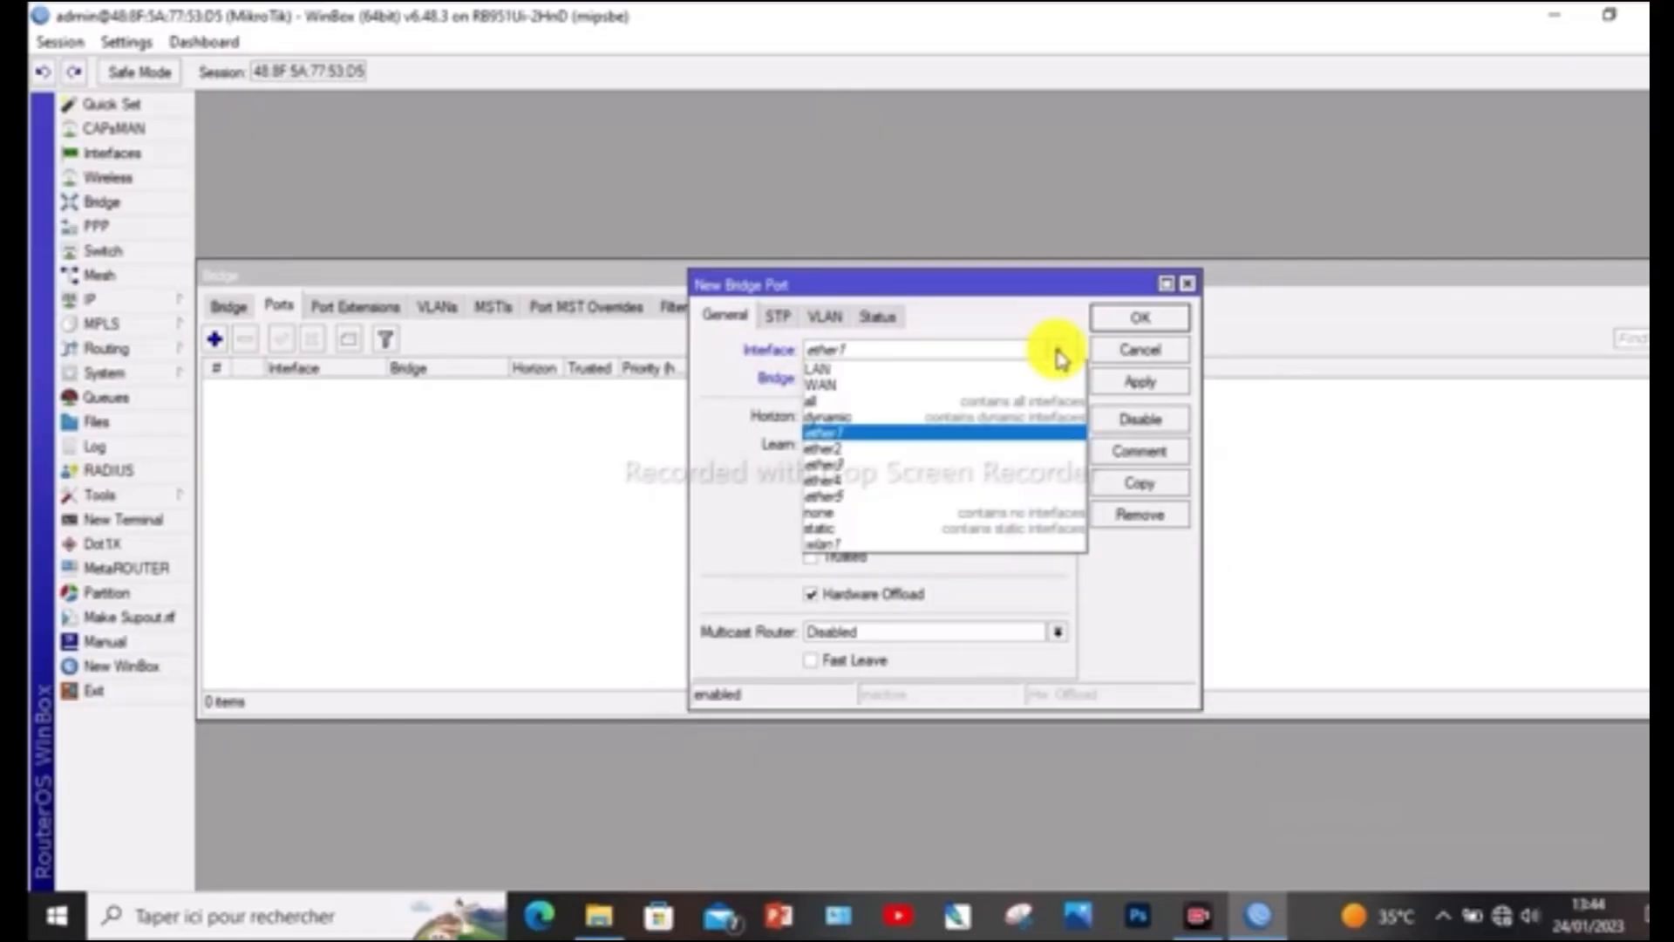
{"action": "left_click", "coordinate": [912, 448]}
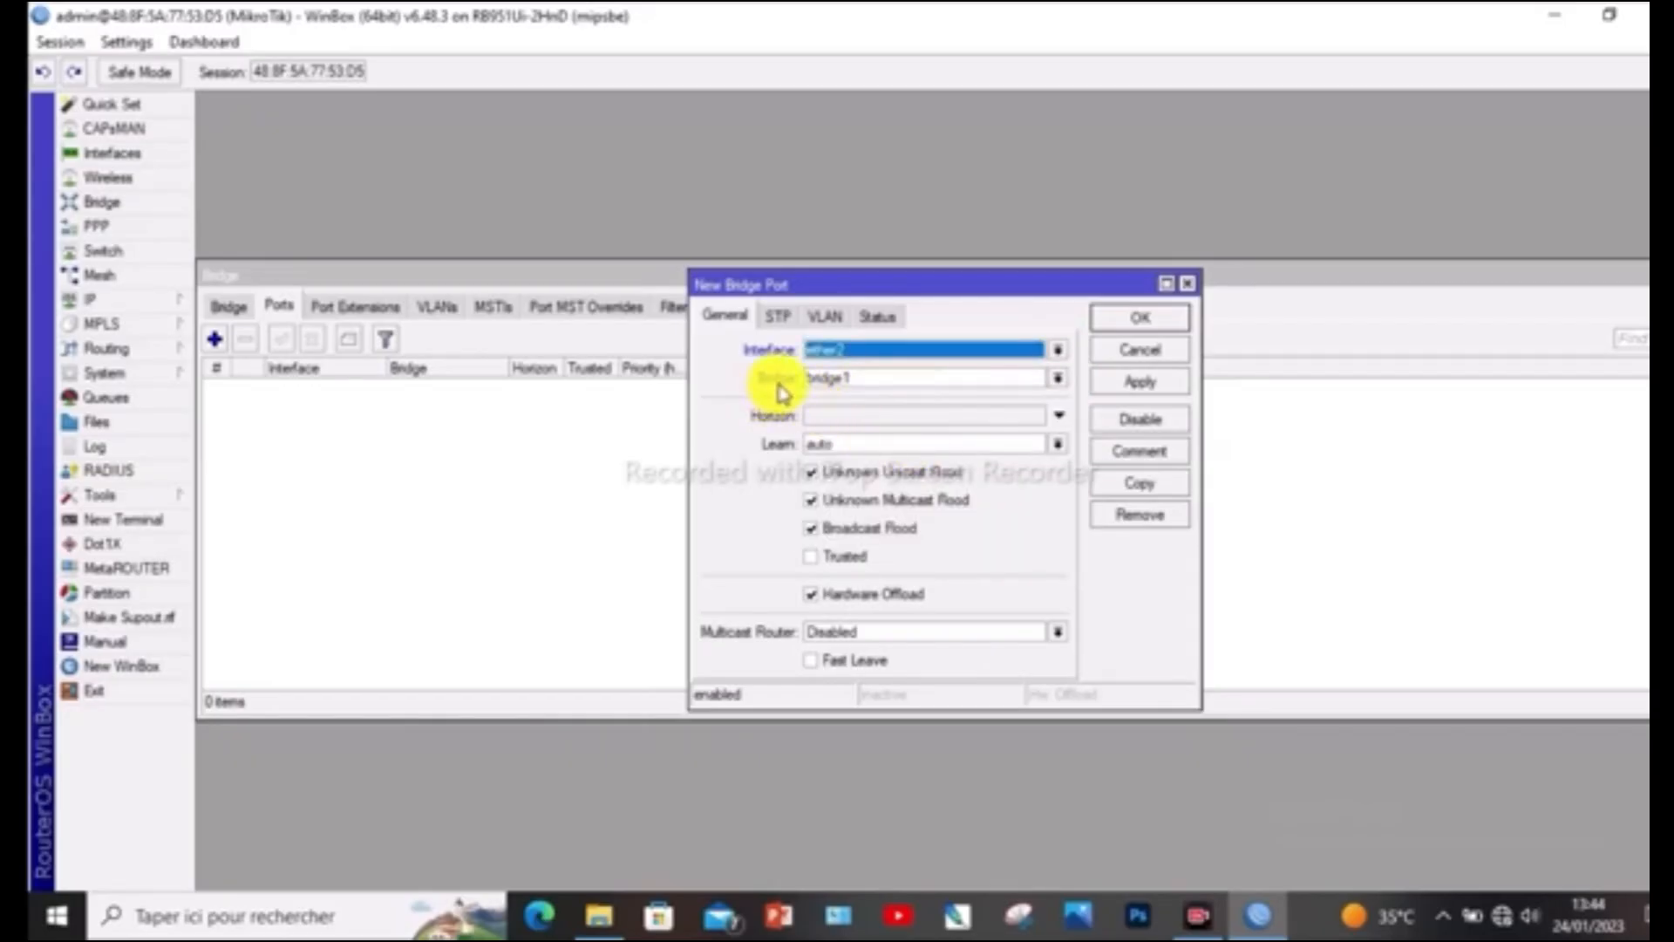
{"action": "left_click", "coordinate": [1147, 386]}
{"action": "left_click", "coordinate": [1141, 318]}
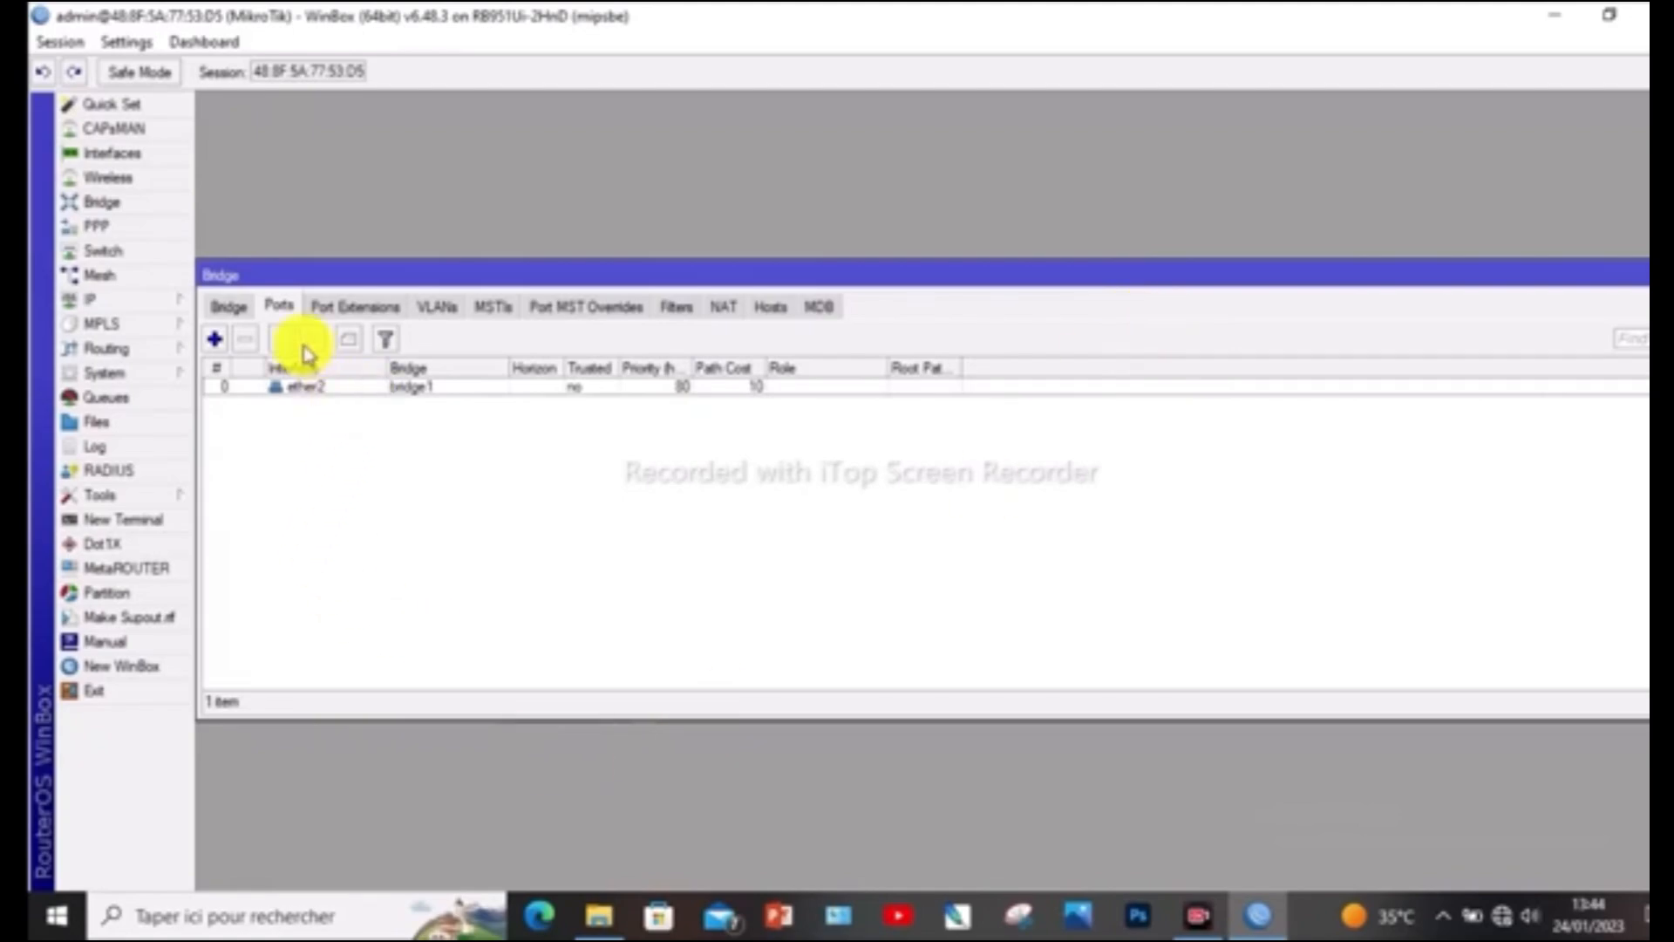
{"action": "left_click", "coordinate": [215, 341]}
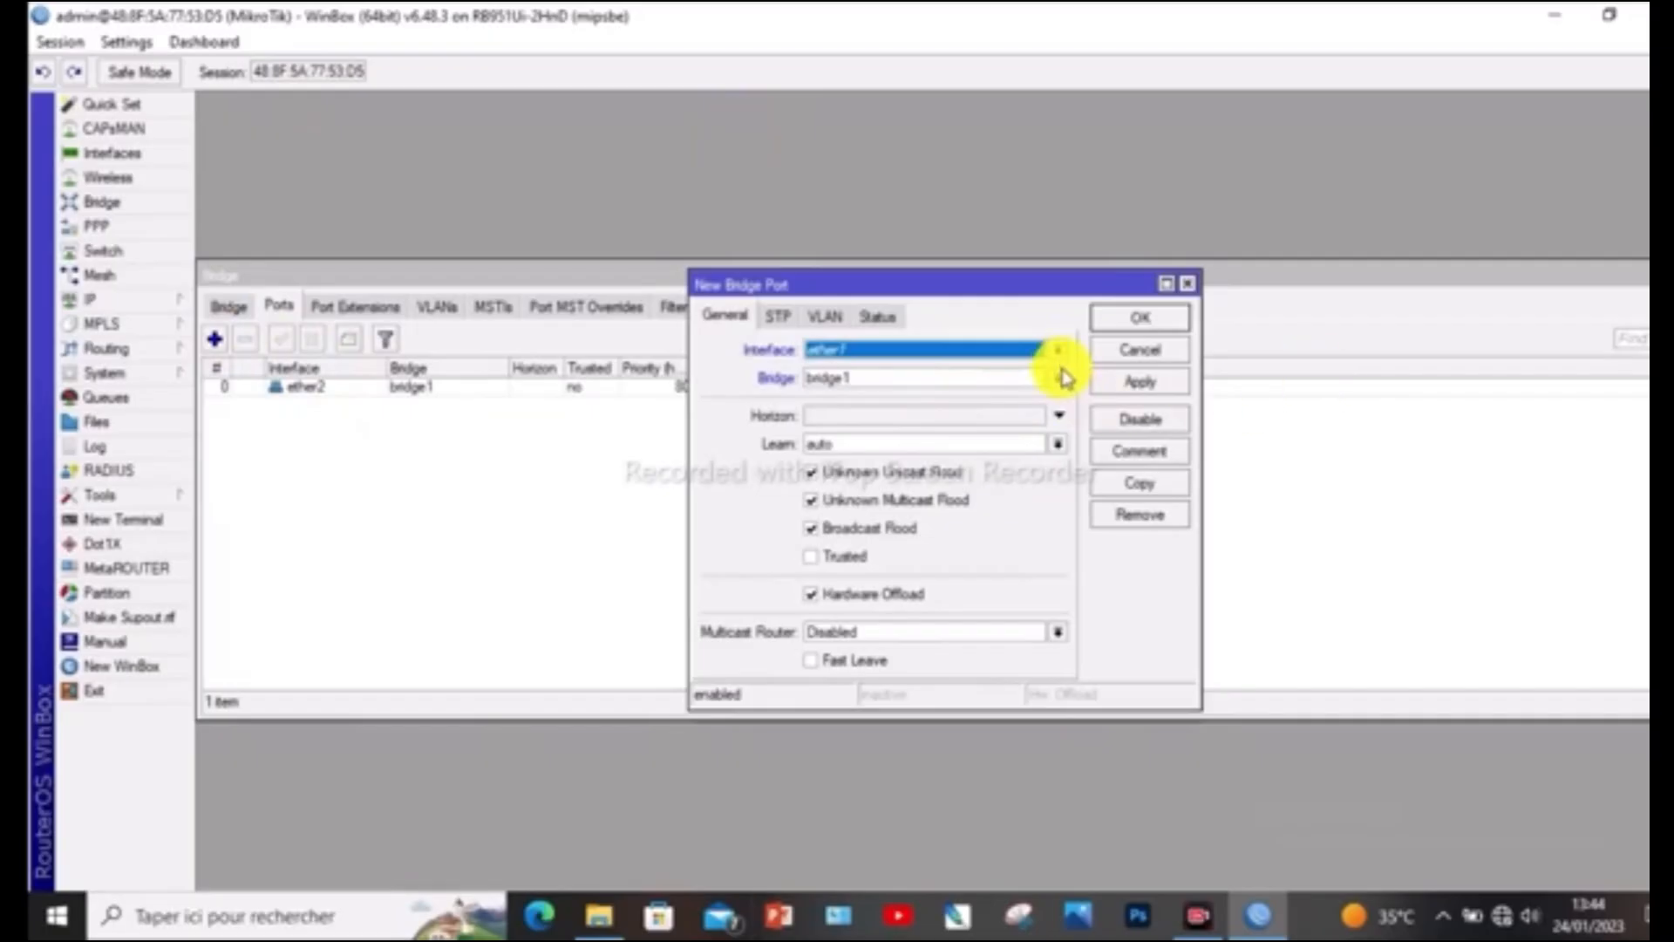
{"action": "left_click", "coordinate": [1064, 351]}
{"action": "left_click", "coordinate": [1035, 363]}
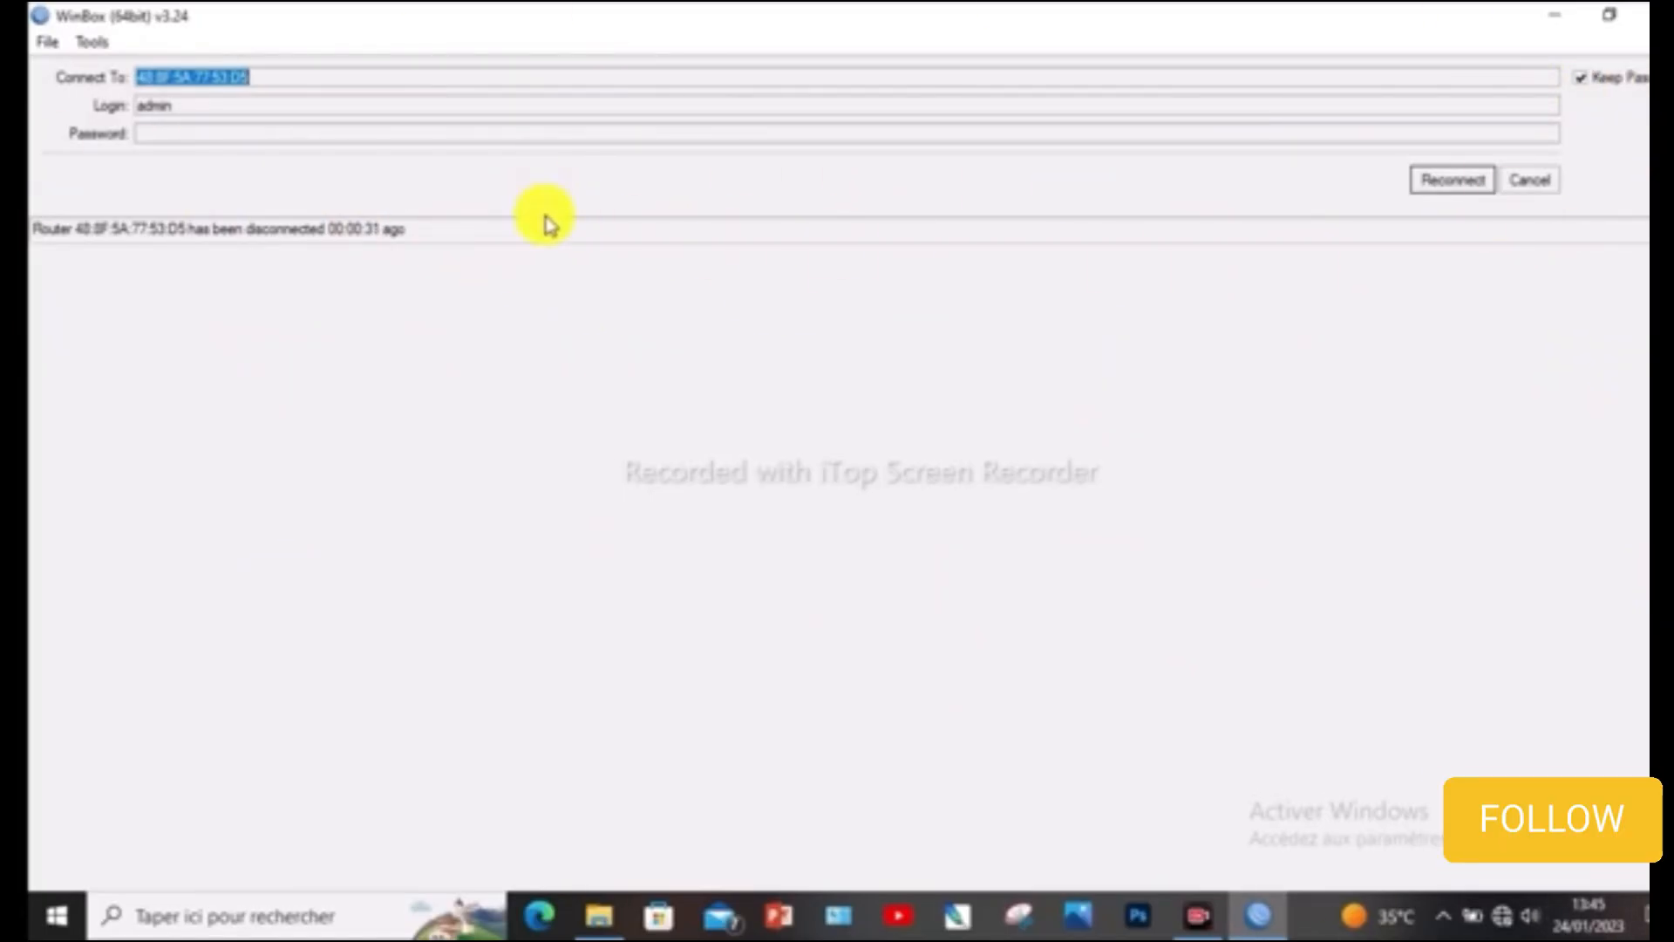
Cancel the pending reconnection, enter the router's login password, select the discovered router, and connect to it as admin
{"action": "left_click", "coordinate": [232, 133]}
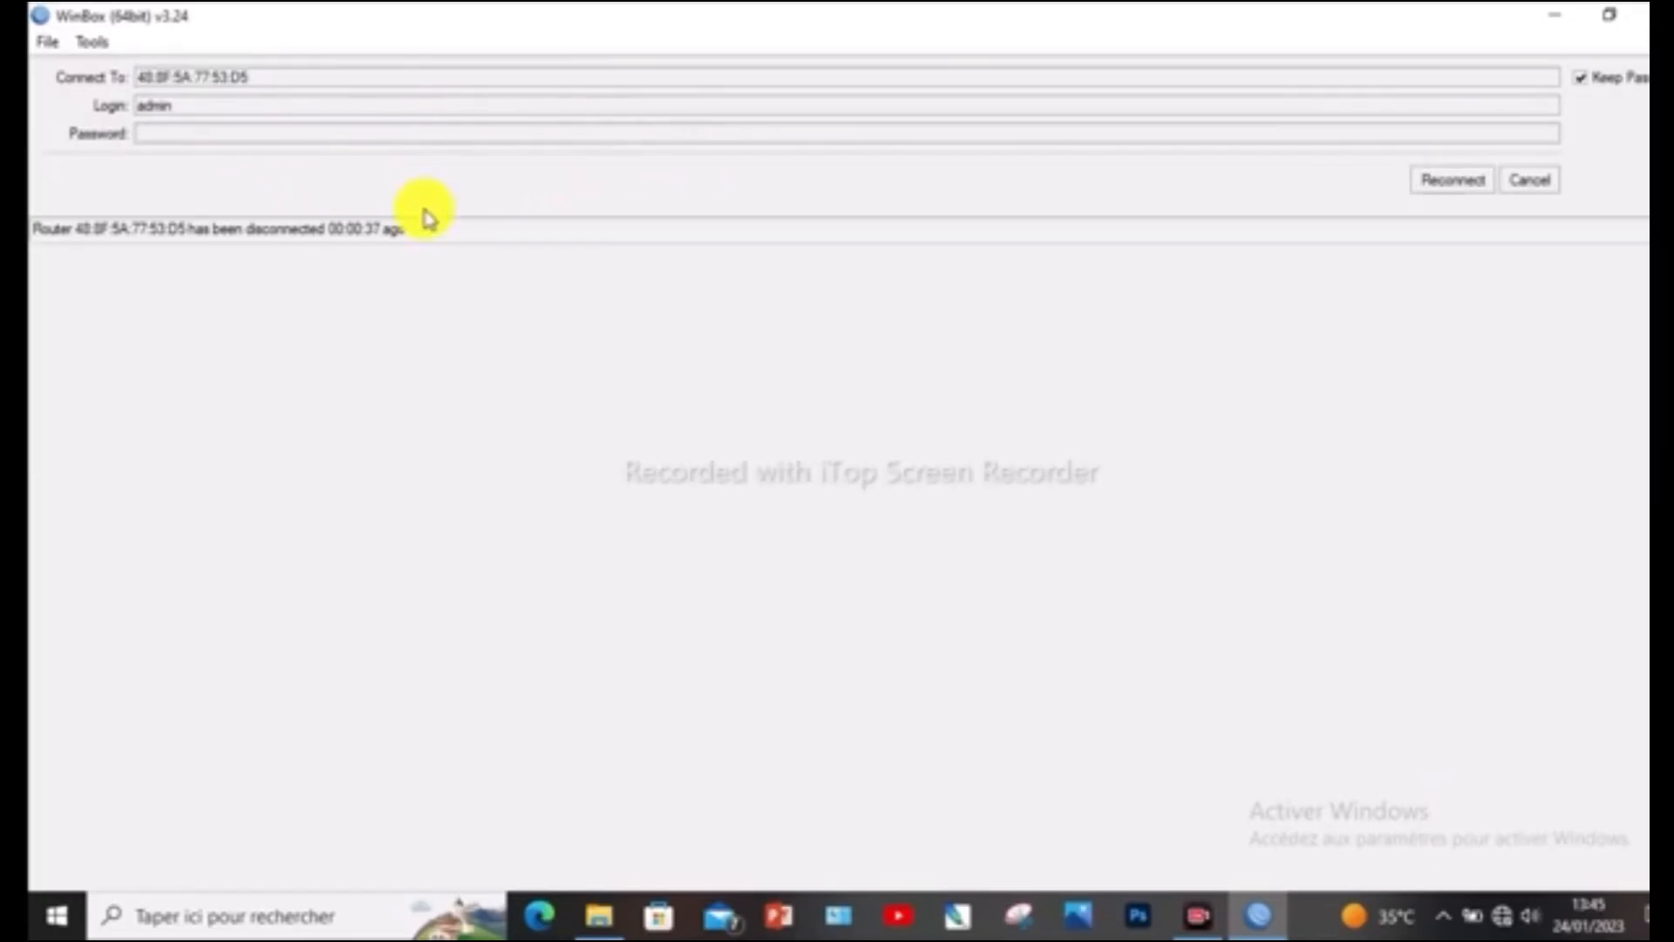
{"action": "left_click", "coordinate": [1536, 185]}
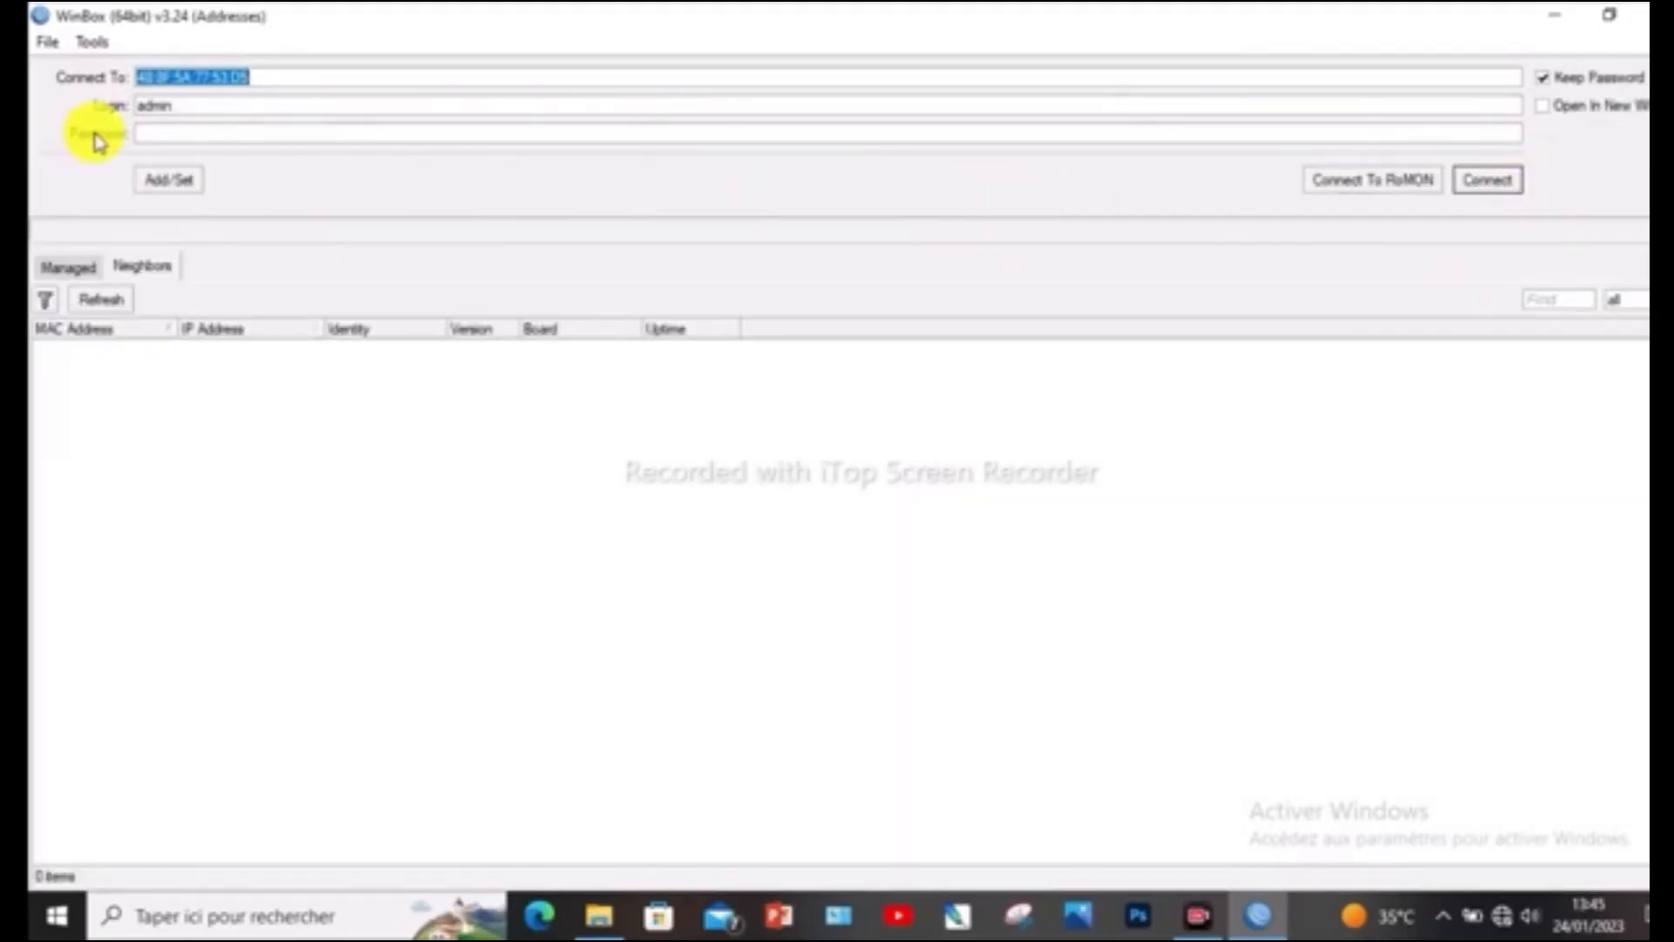
{"action": "left_click", "coordinate": [185, 131]}
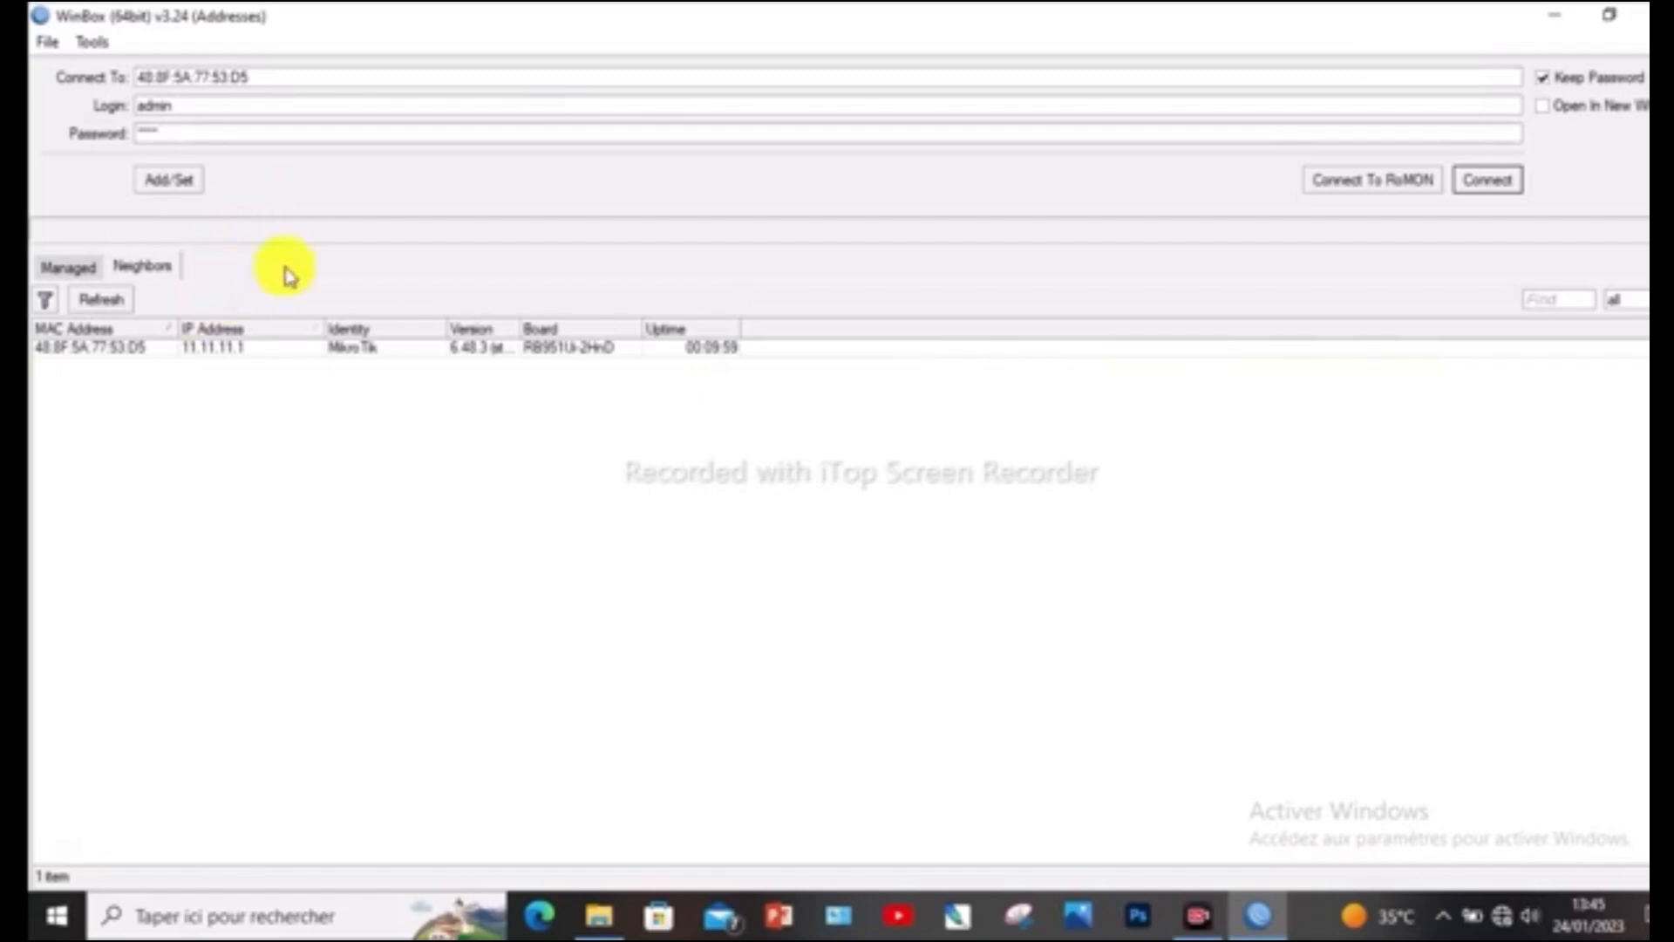
{"action": "left_click", "coordinate": [137, 353]}
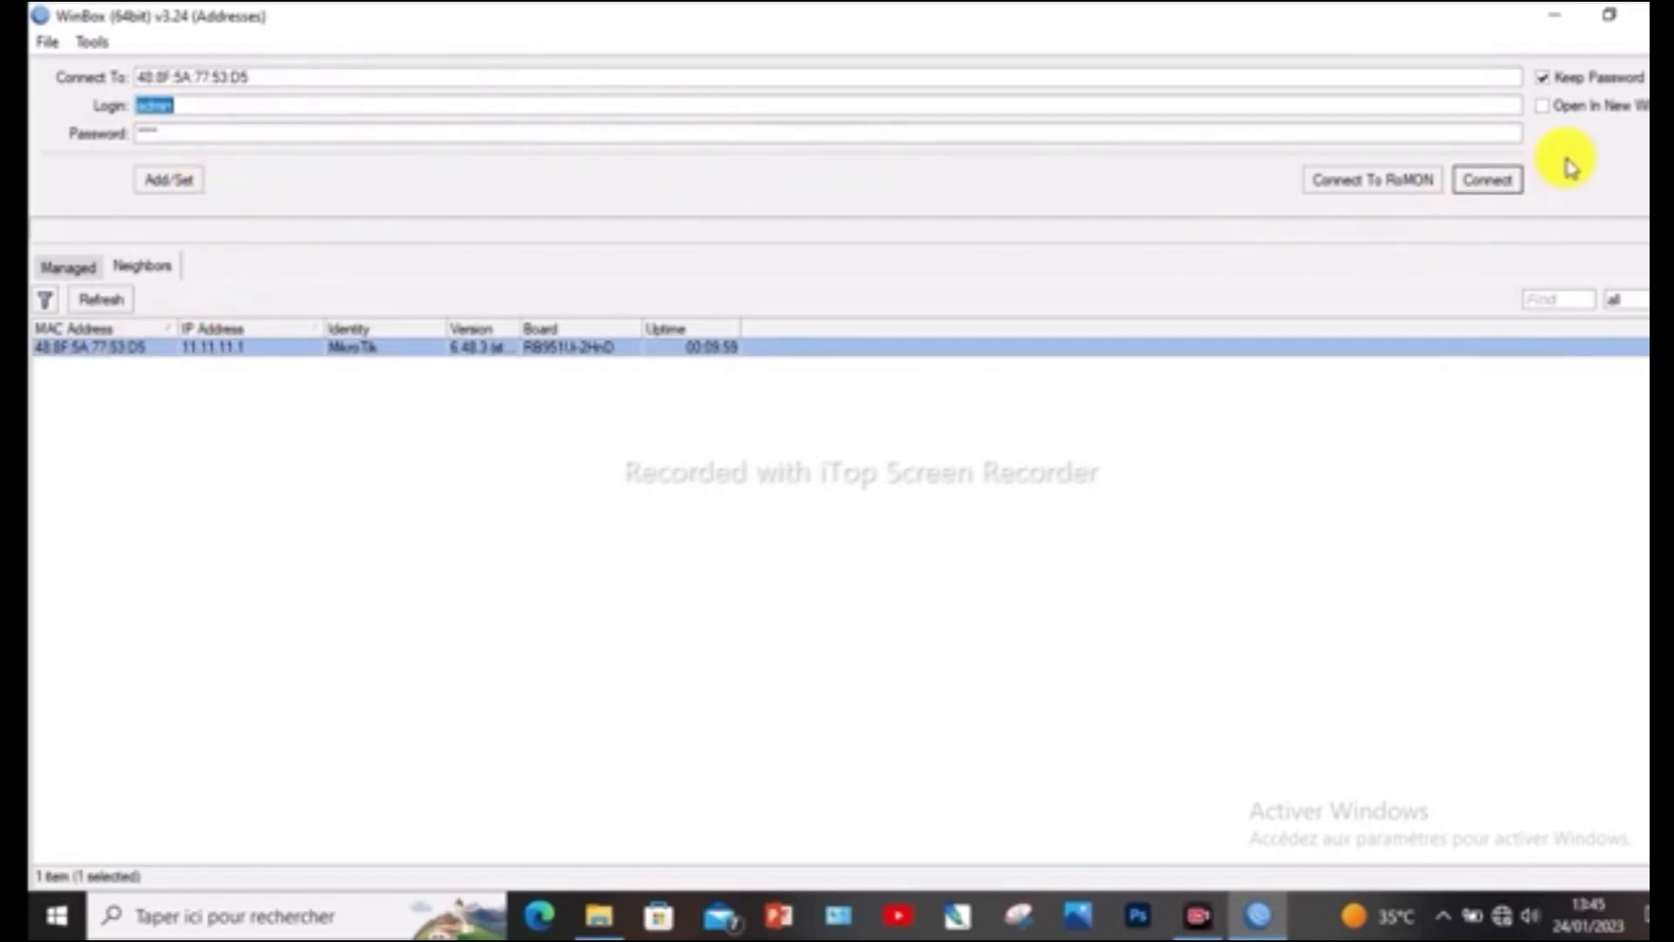
{"action": "left_click", "coordinate": [1503, 183]}
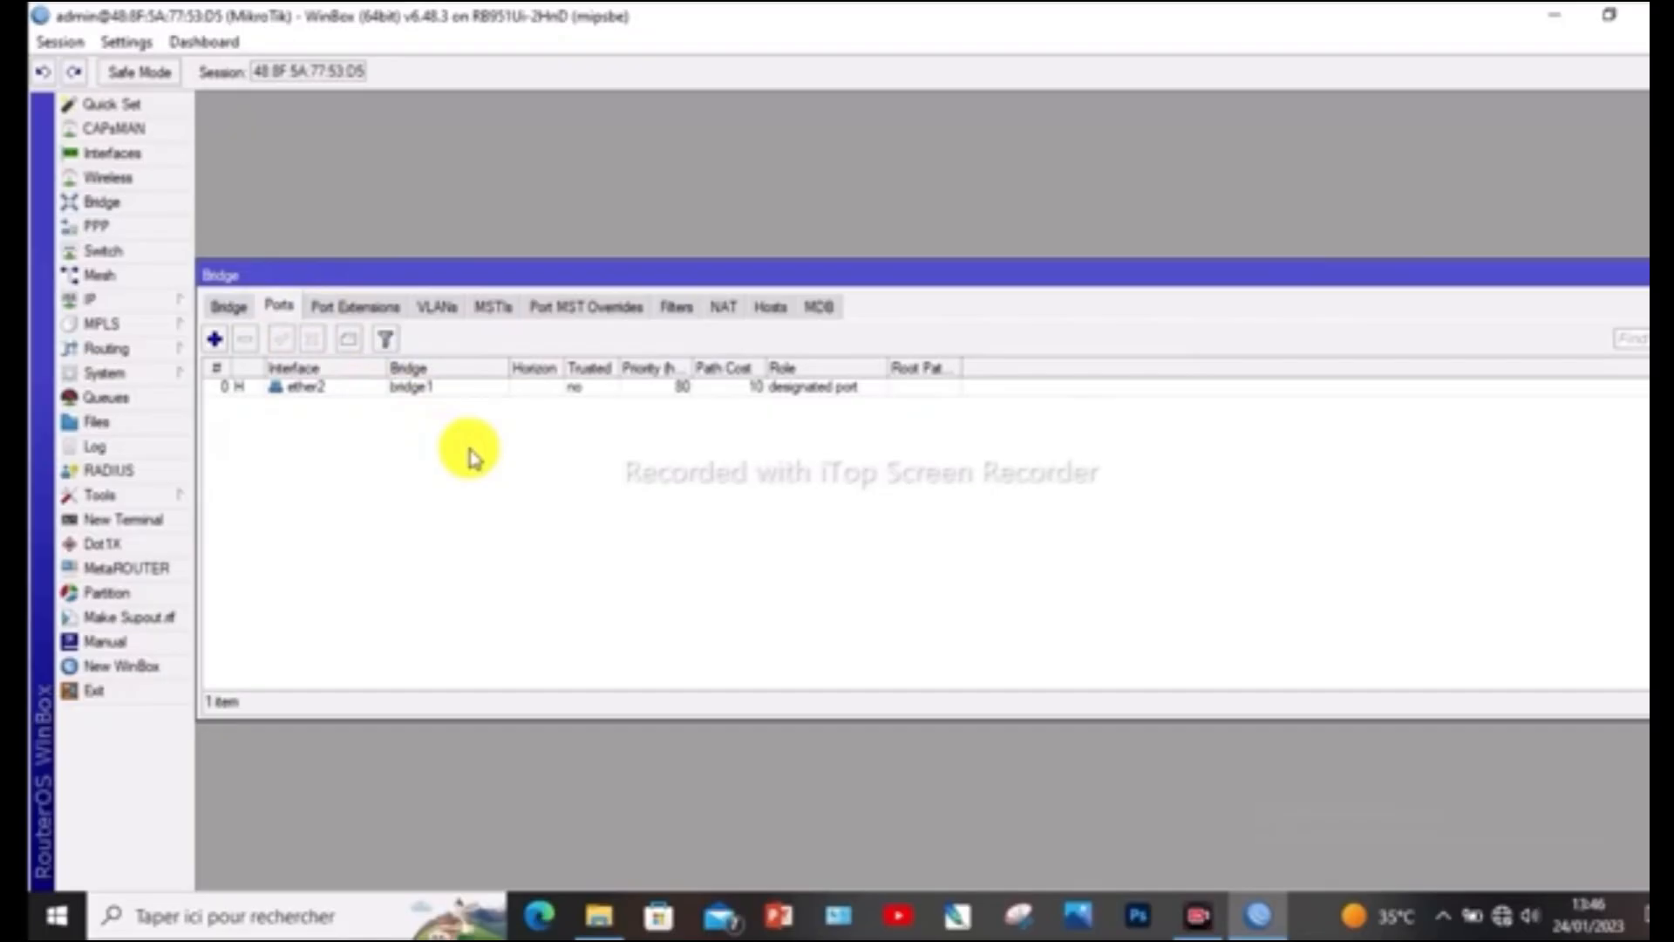
Add interface ether3 as a port of bridge1 with the default port settings
{"action": "left_click", "coordinate": [216, 340]}
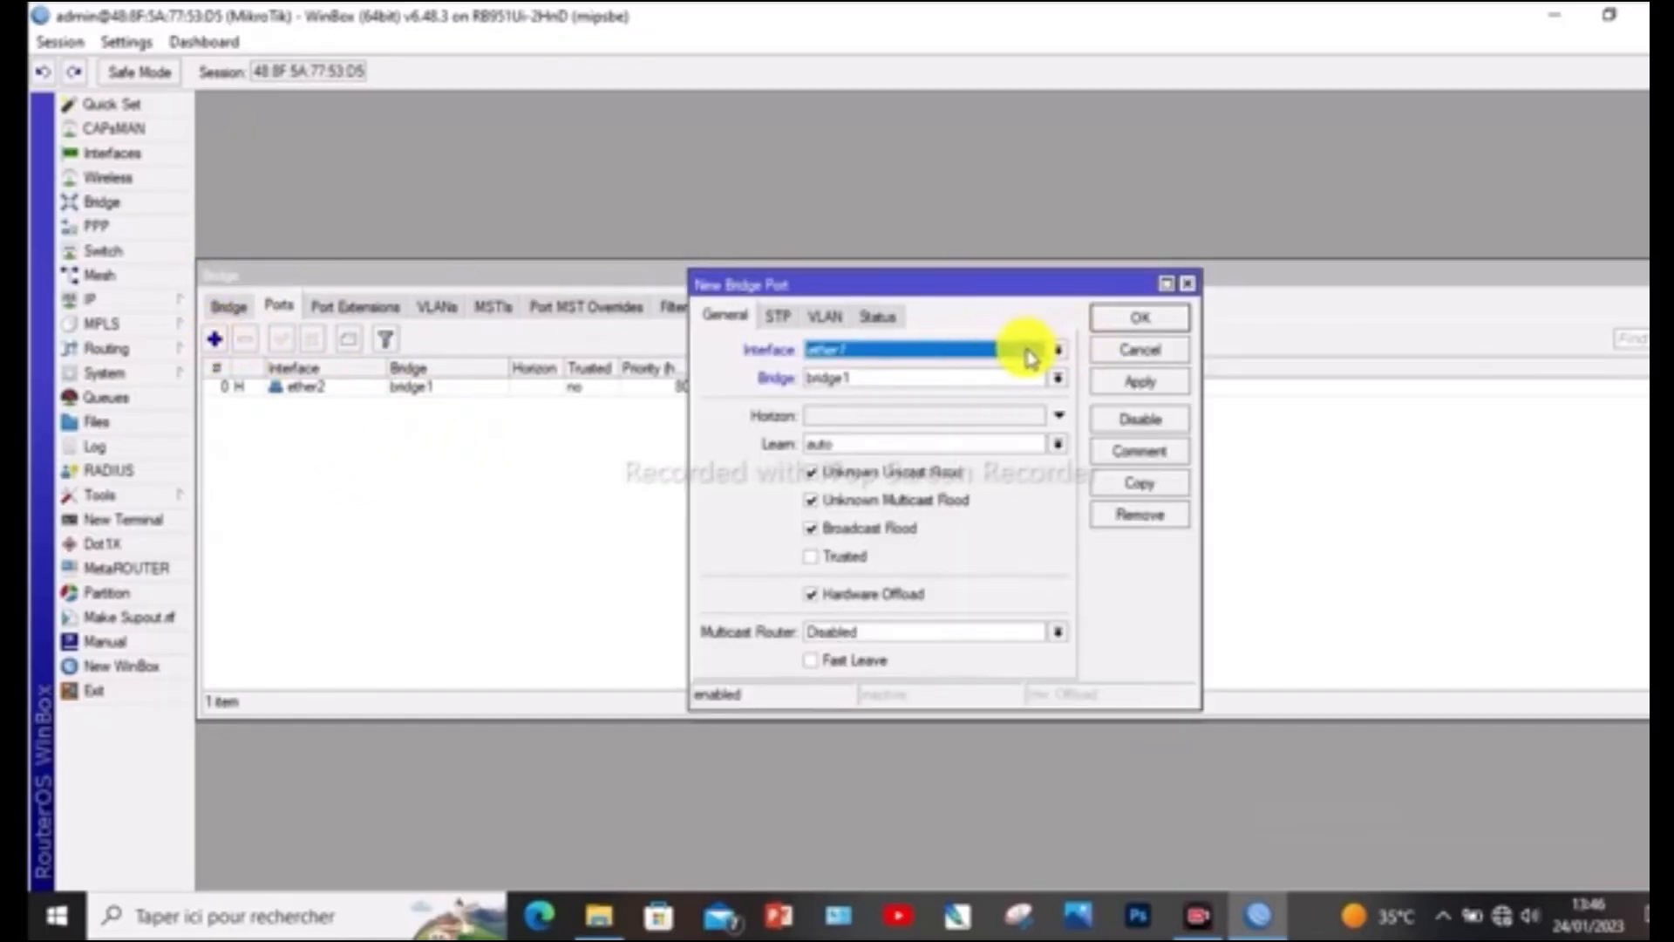
{"action": "left_click", "coordinate": [1057, 350]}
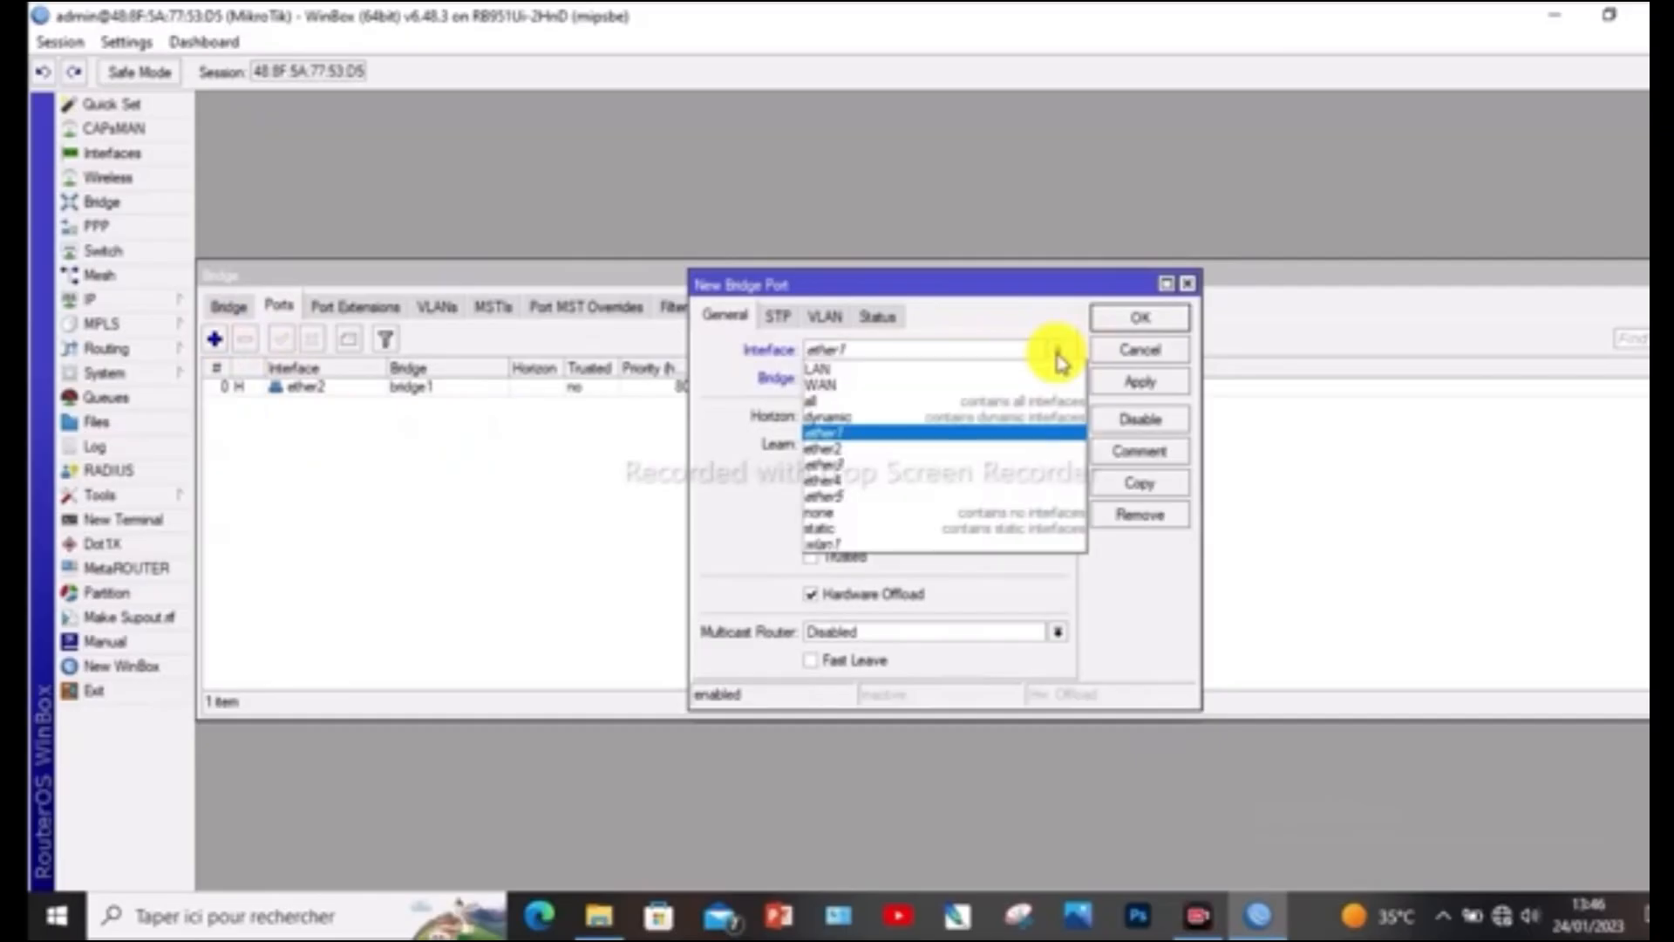
{"action": "left_click", "coordinate": [924, 469]}
{"action": "left_click", "coordinate": [1139, 319]}
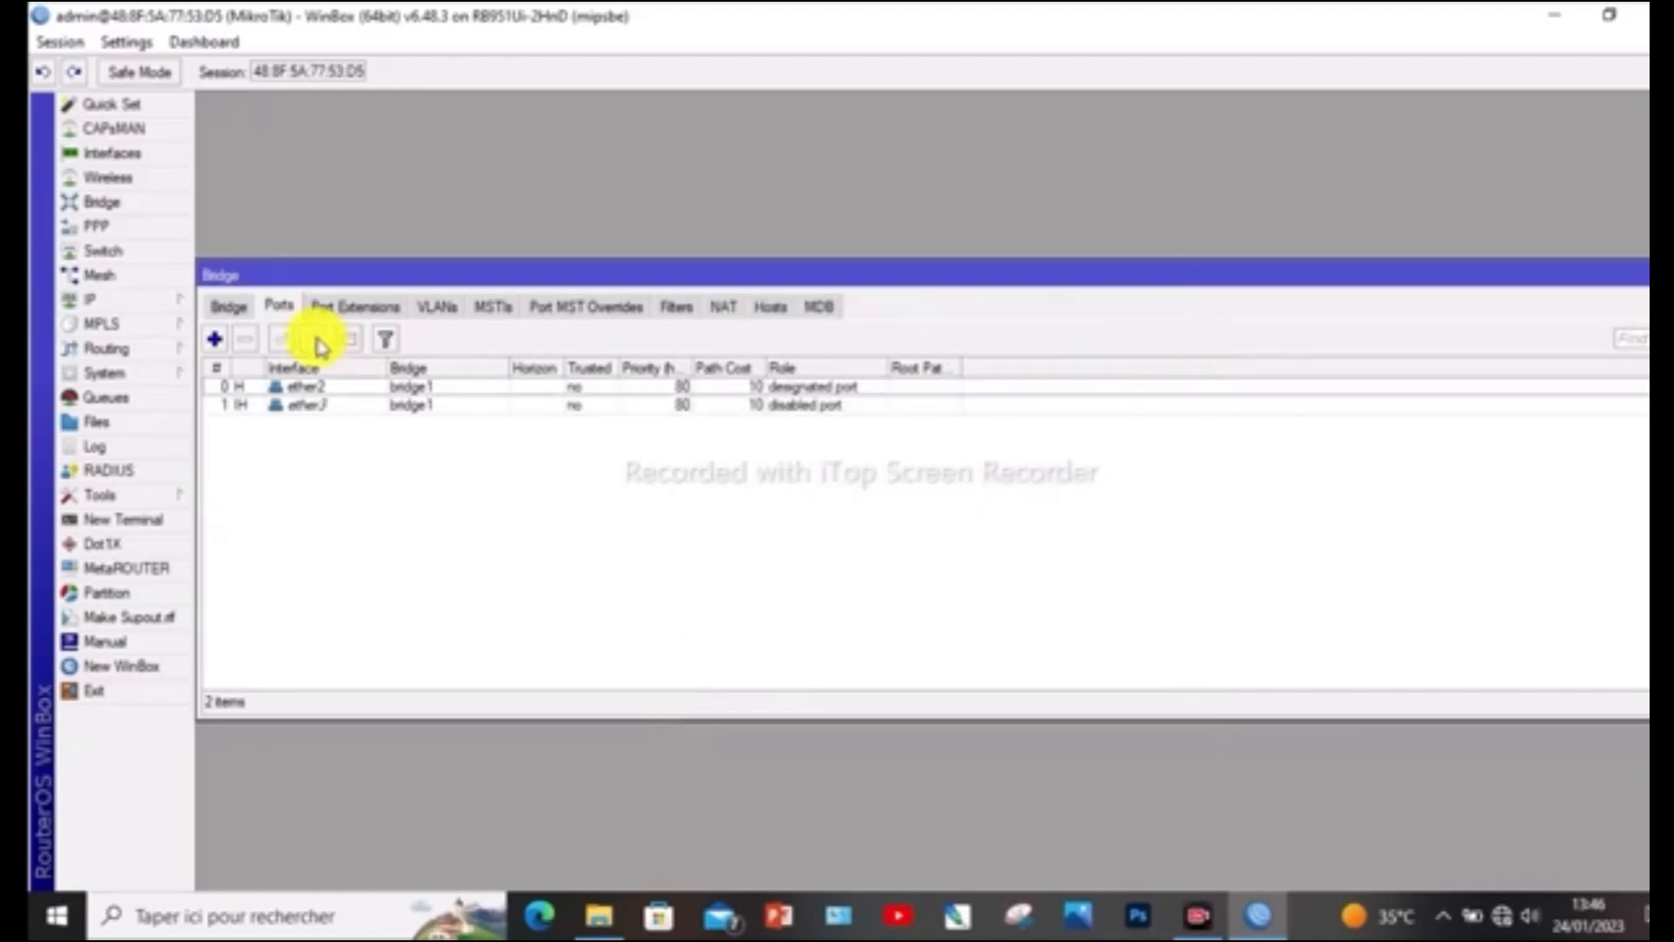
Add interface ether4 as a port of bridge1, keeping the default port options
{"action": "left_click", "coordinate": [213, 338]}
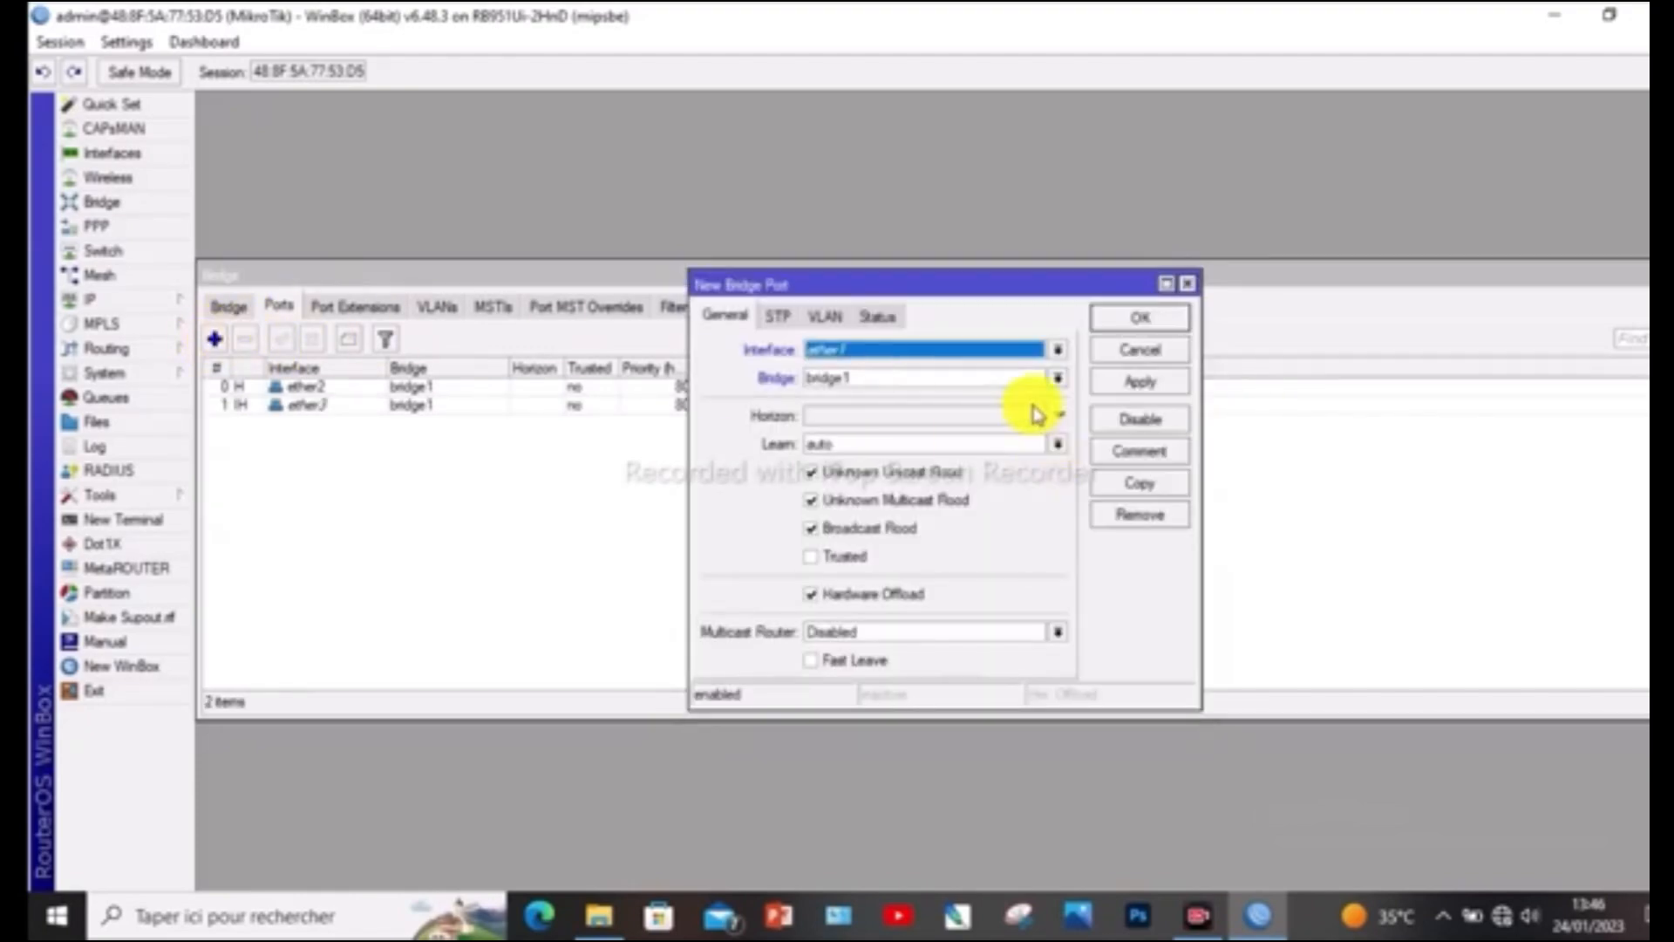
{"action": "left_click", "coordinate": [1057, 357]}
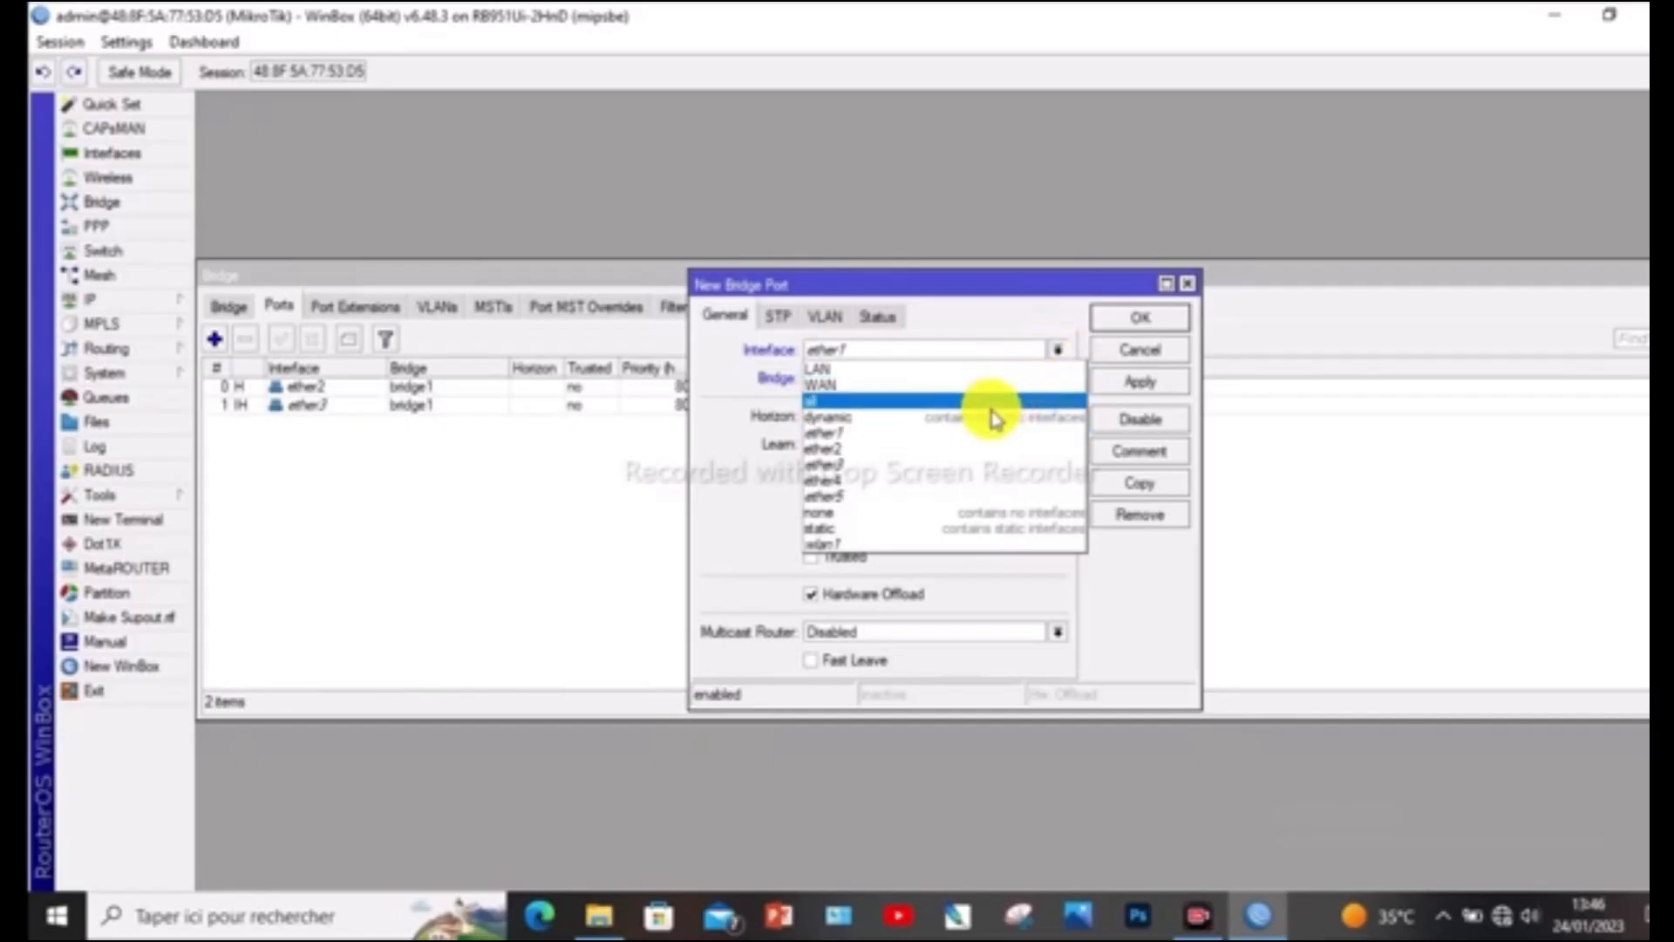
{"action": "left_click", "coordinate": [916, 479]}
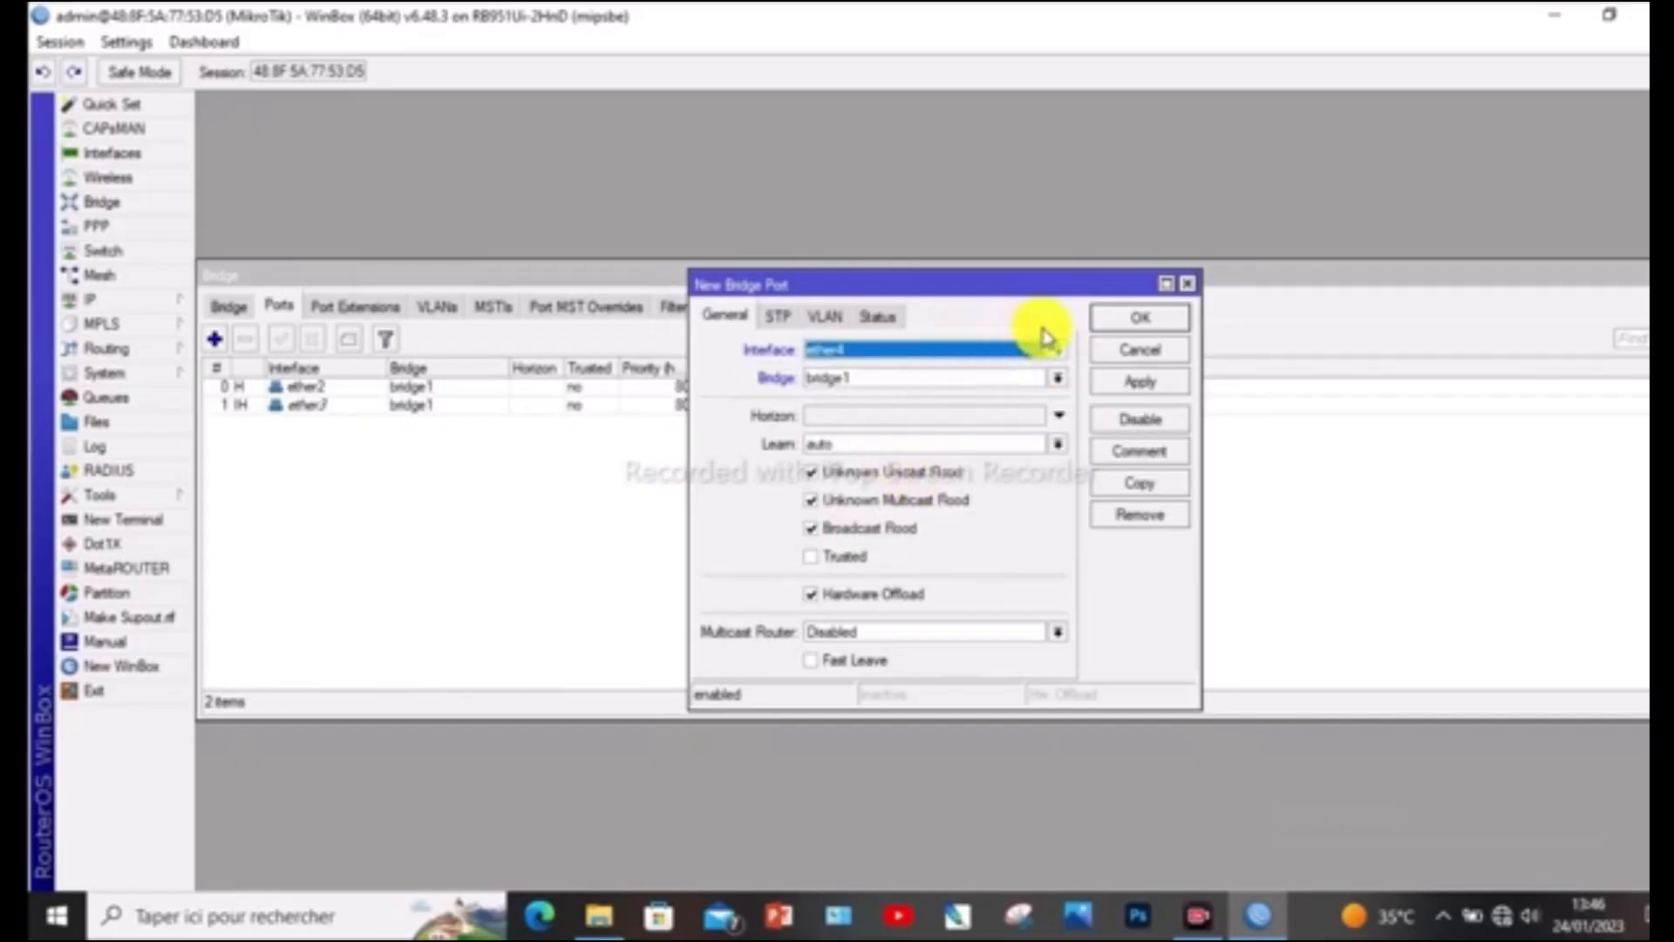
{"action": "left_click", "coordinate": [1136, 384]}
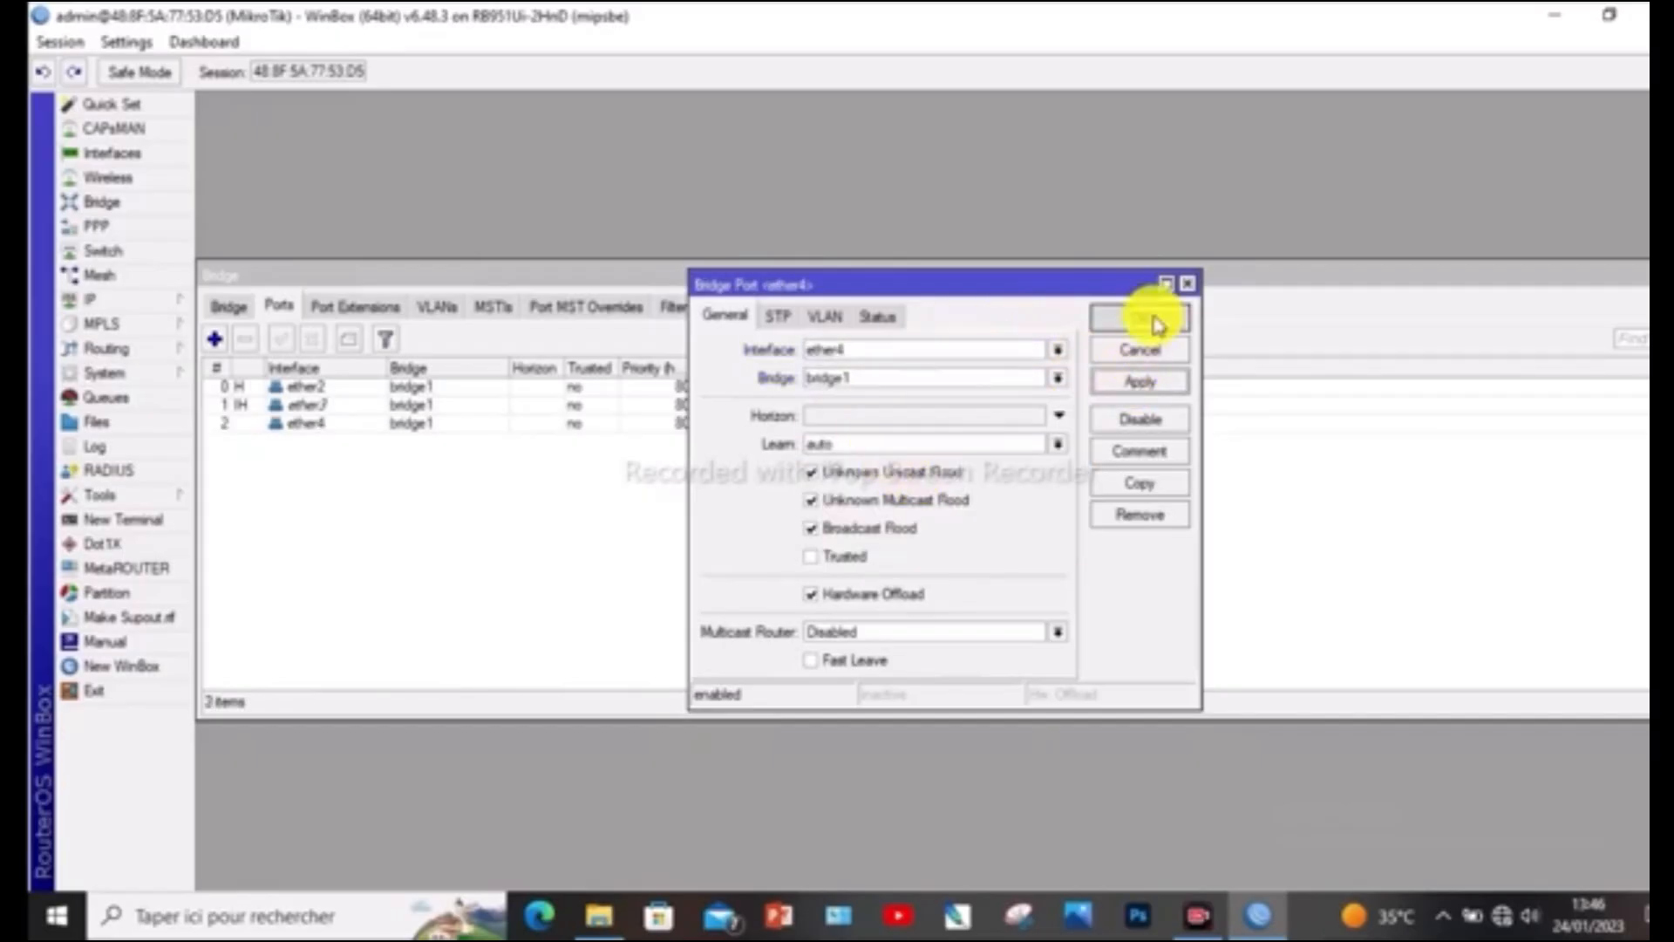
{"action": "left_click", "coordinate": [1140, 317]}
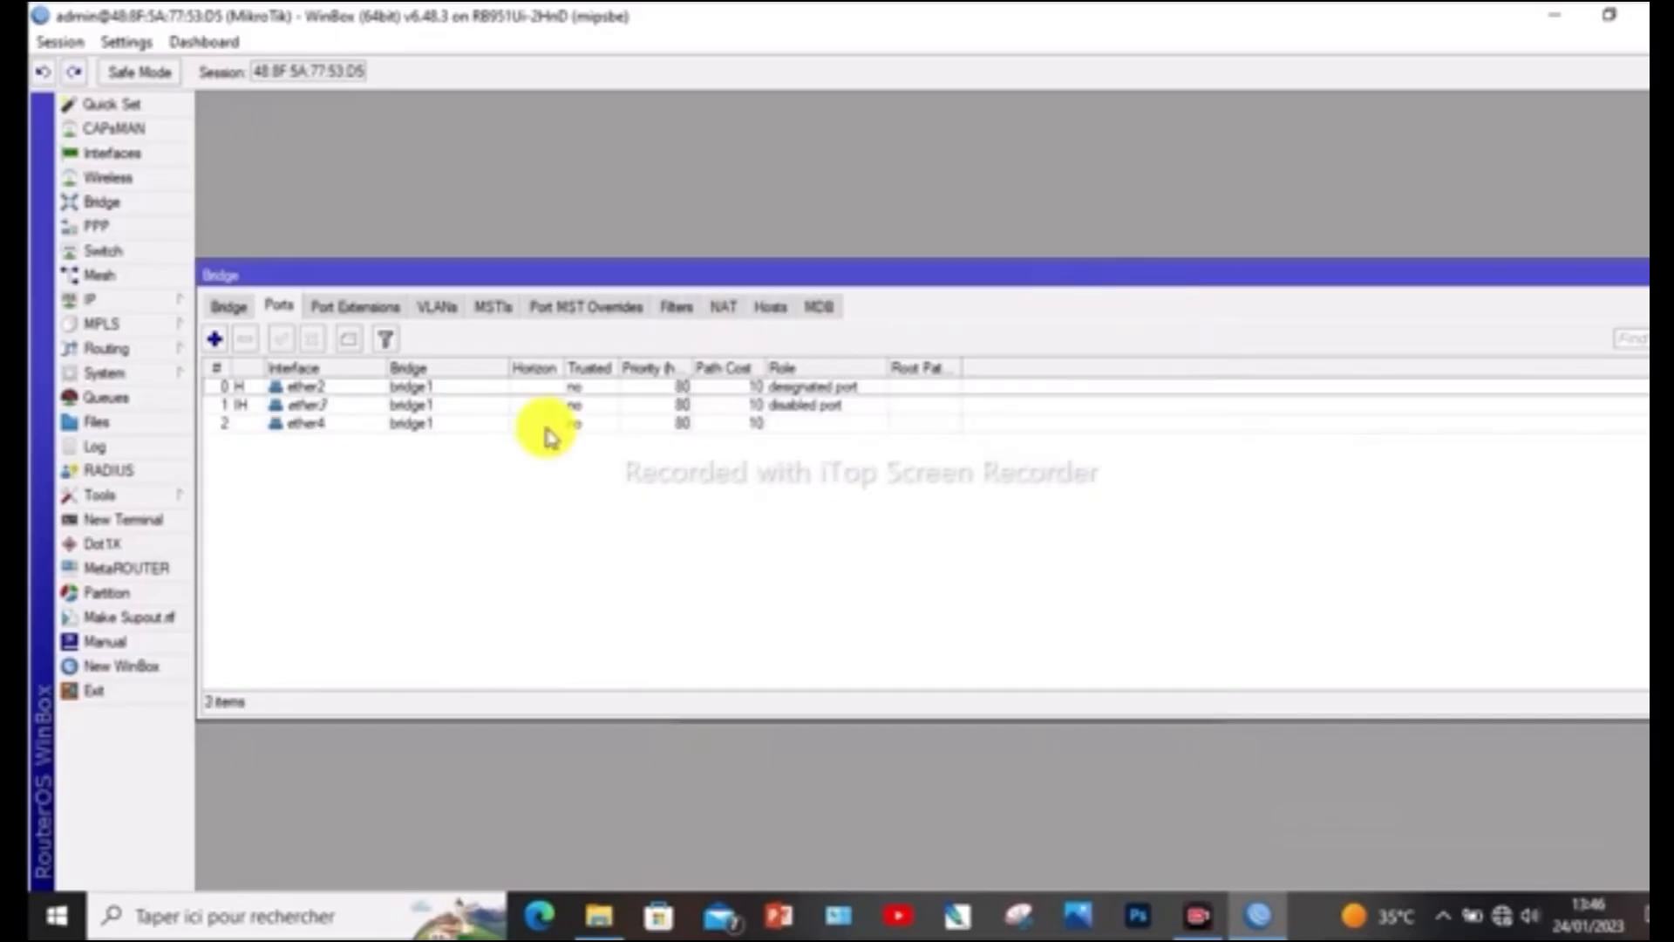
Add interface ether5 as a port of bridge1, leaving the remaining options at their defaults
{"action": "left_click", "coordinate": [218, 340]}
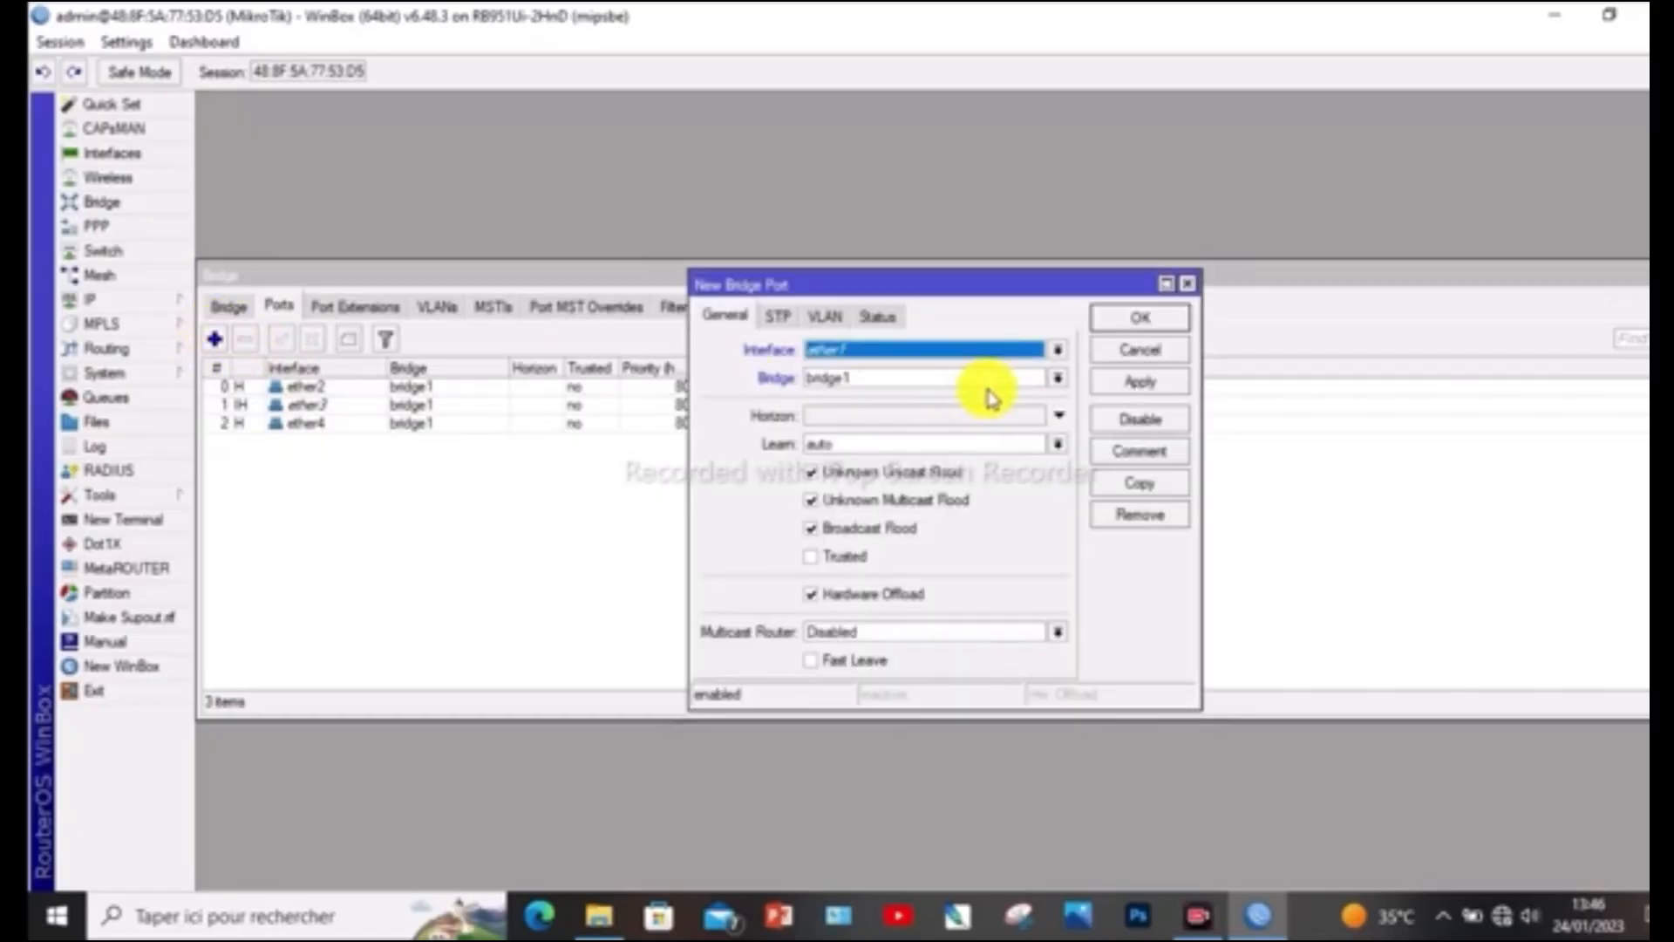
{"action": "left_click", "coordinate": [1058, 353]}
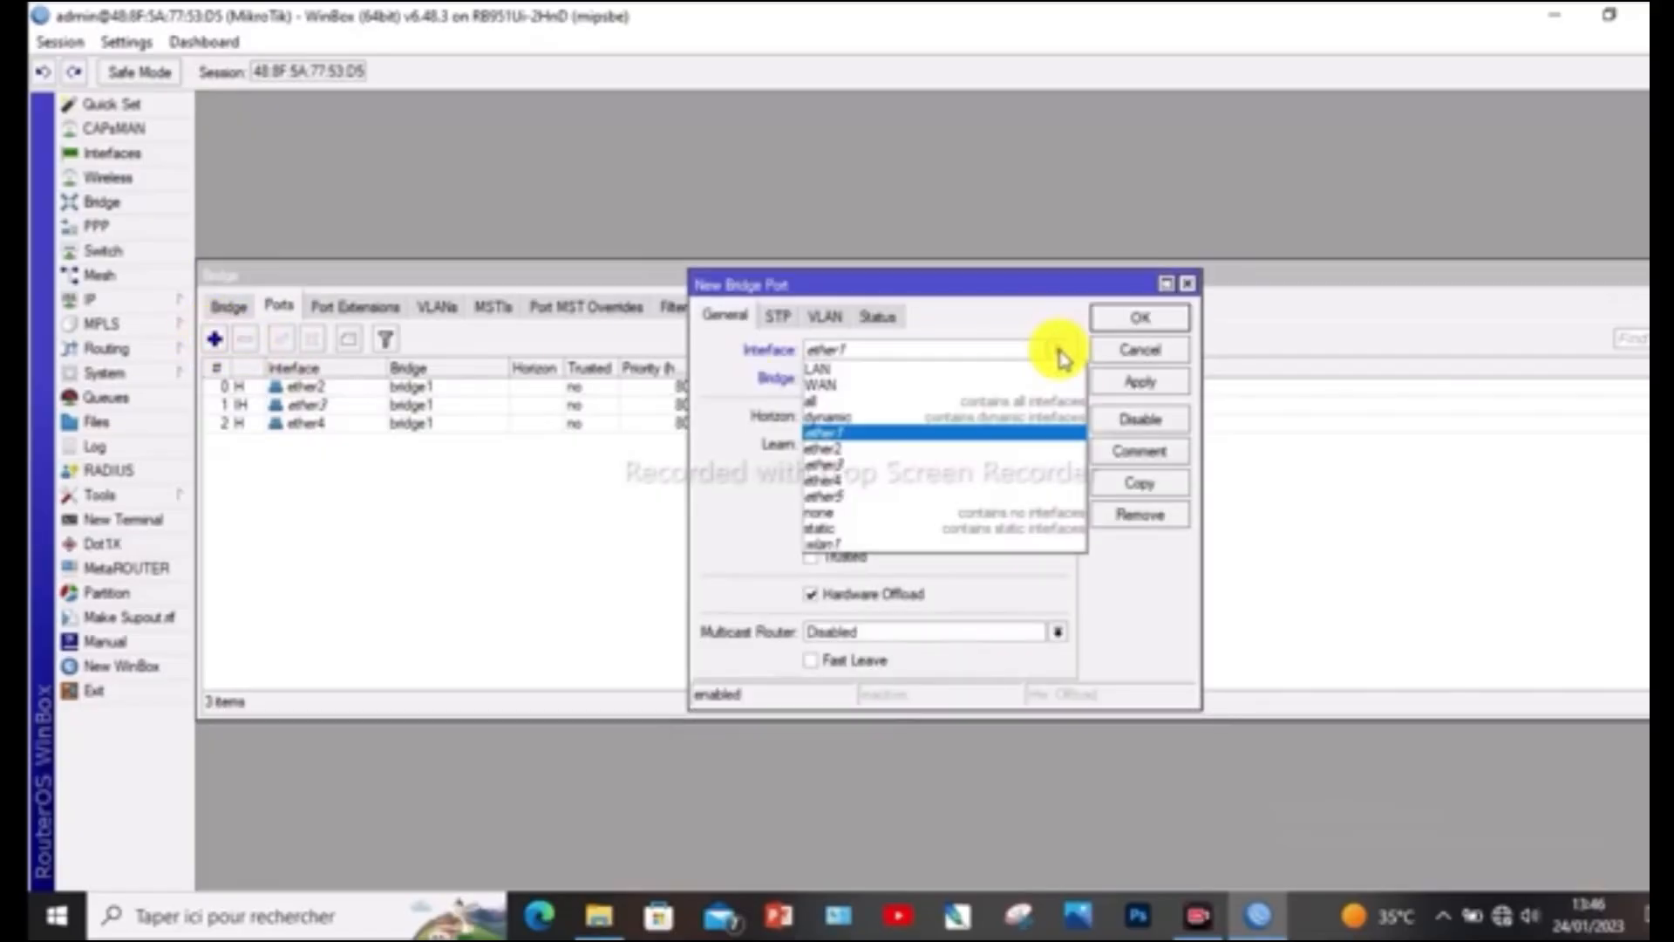
{"action": "left_click", "coordinate": [911, 495]}
{"action": "left_click", "coordinate": [1134, 384]}
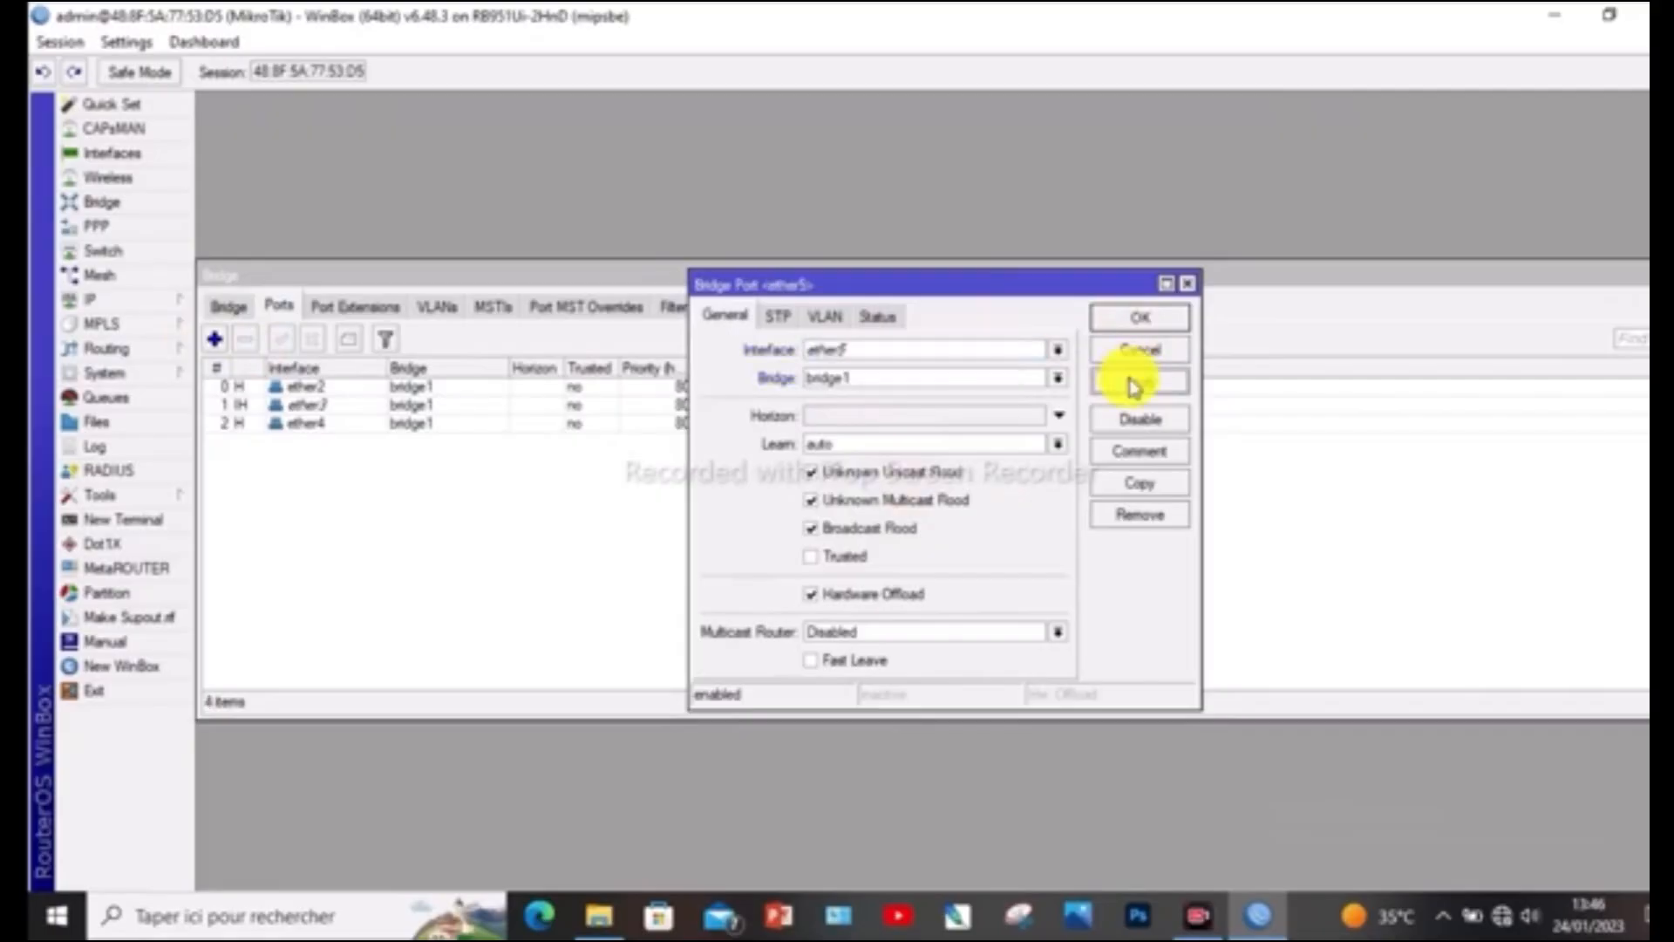
{"action": "left_click", "coordinate": [1144, 319]}
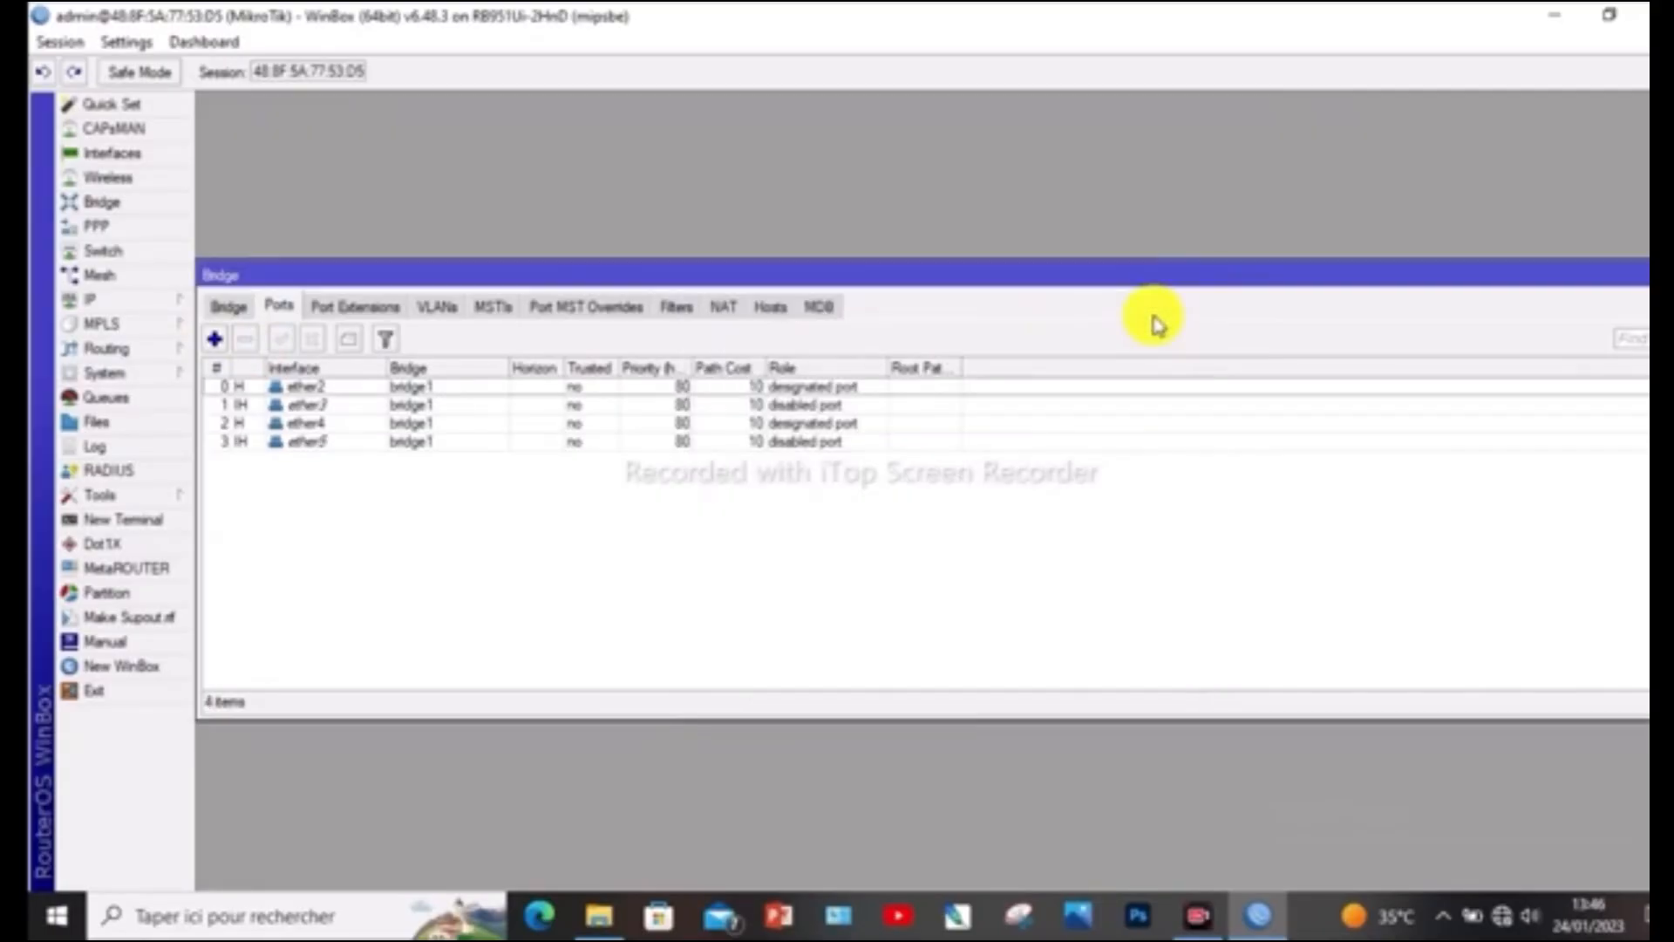
Add the wireless interface wlan1 as a port of bridge1, then close the bridge configuration
{"action": "left_click", "coordinate": [215, 340]}
{"action": "left_click", "coordinate": [1058, 352]}
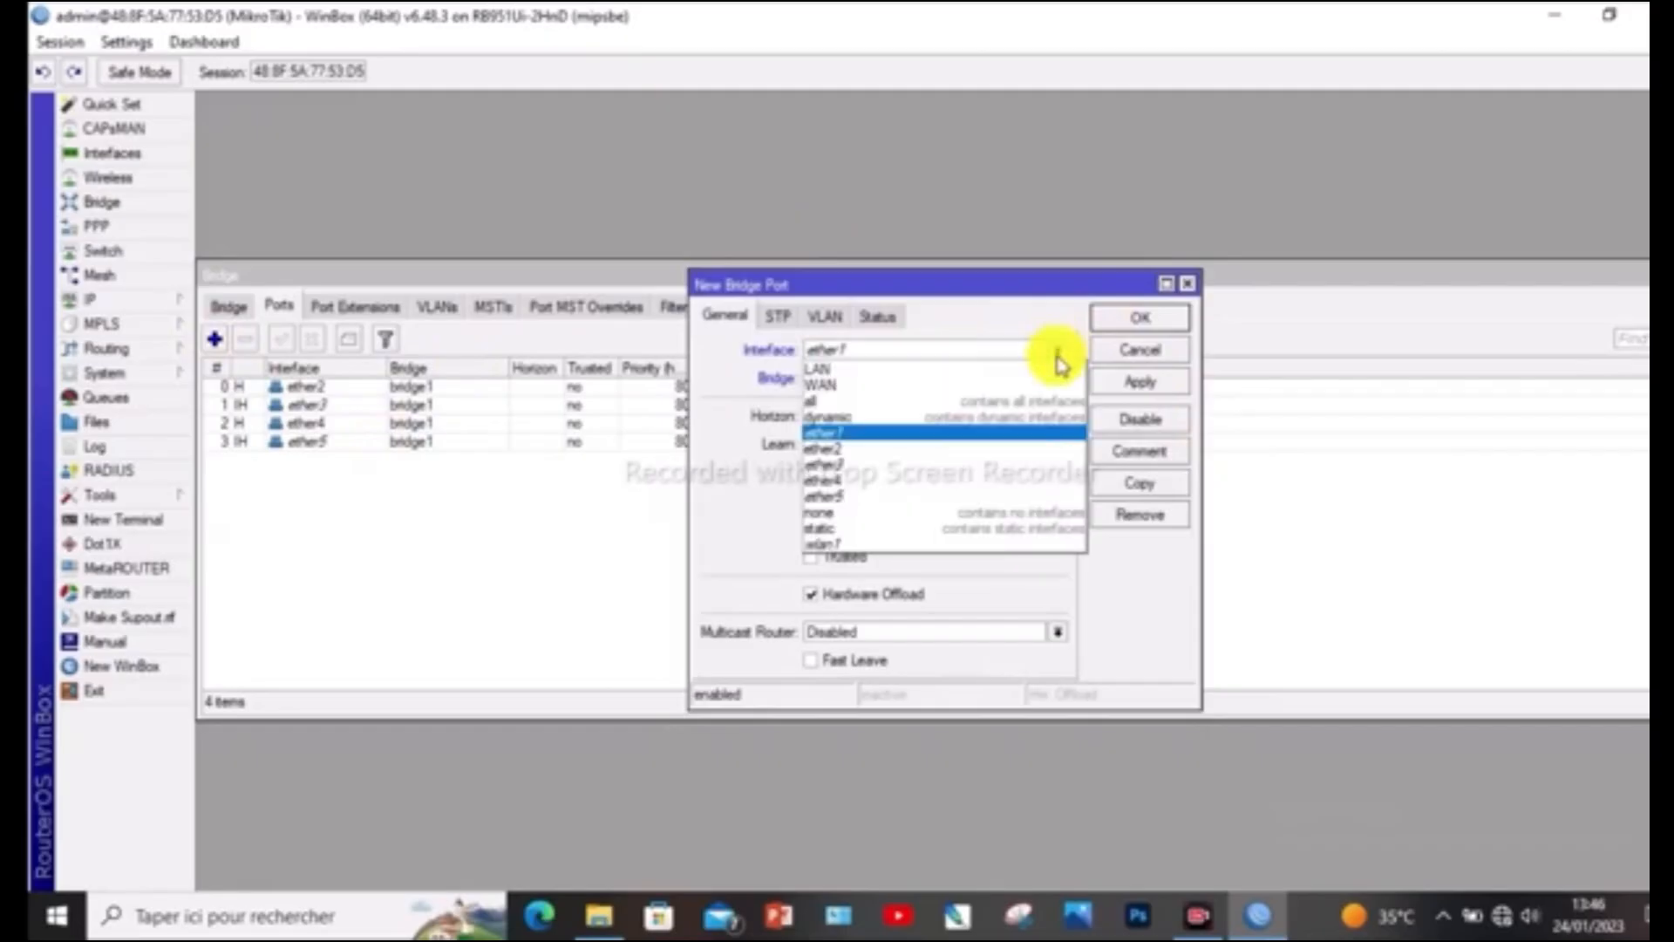
{"action": "left_click", "coordinate": [880, 548]}
{"action": "left_click", "coordinate": [1152, 384]}
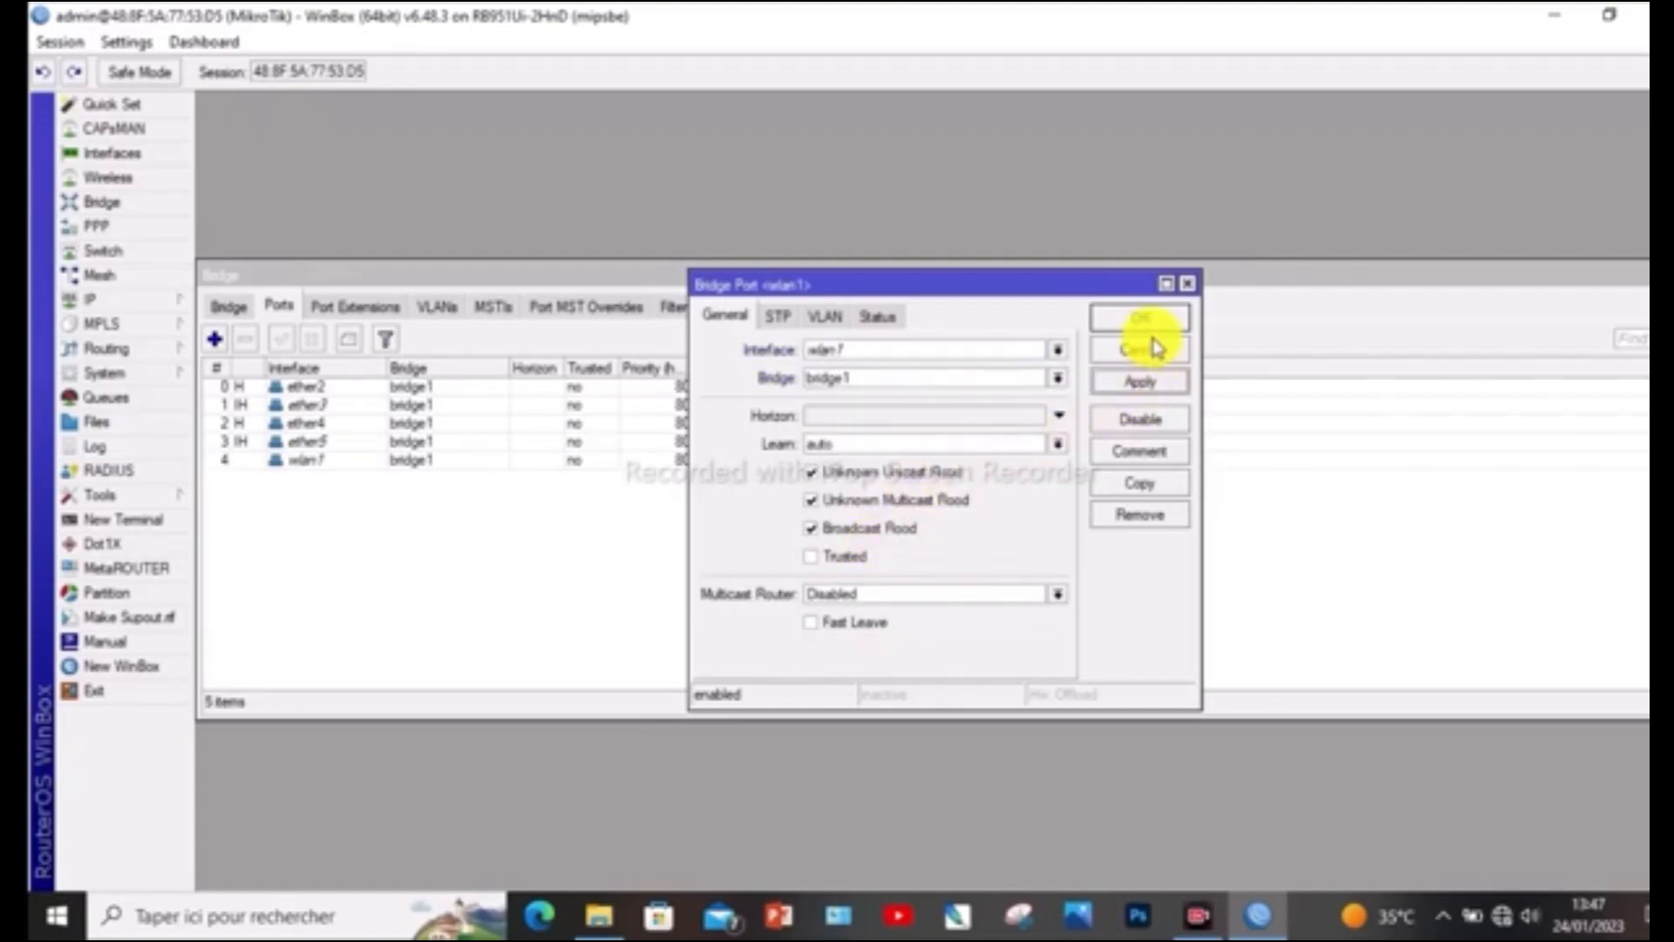
{"action": "left_click", "coordinate": [1149, 317]}
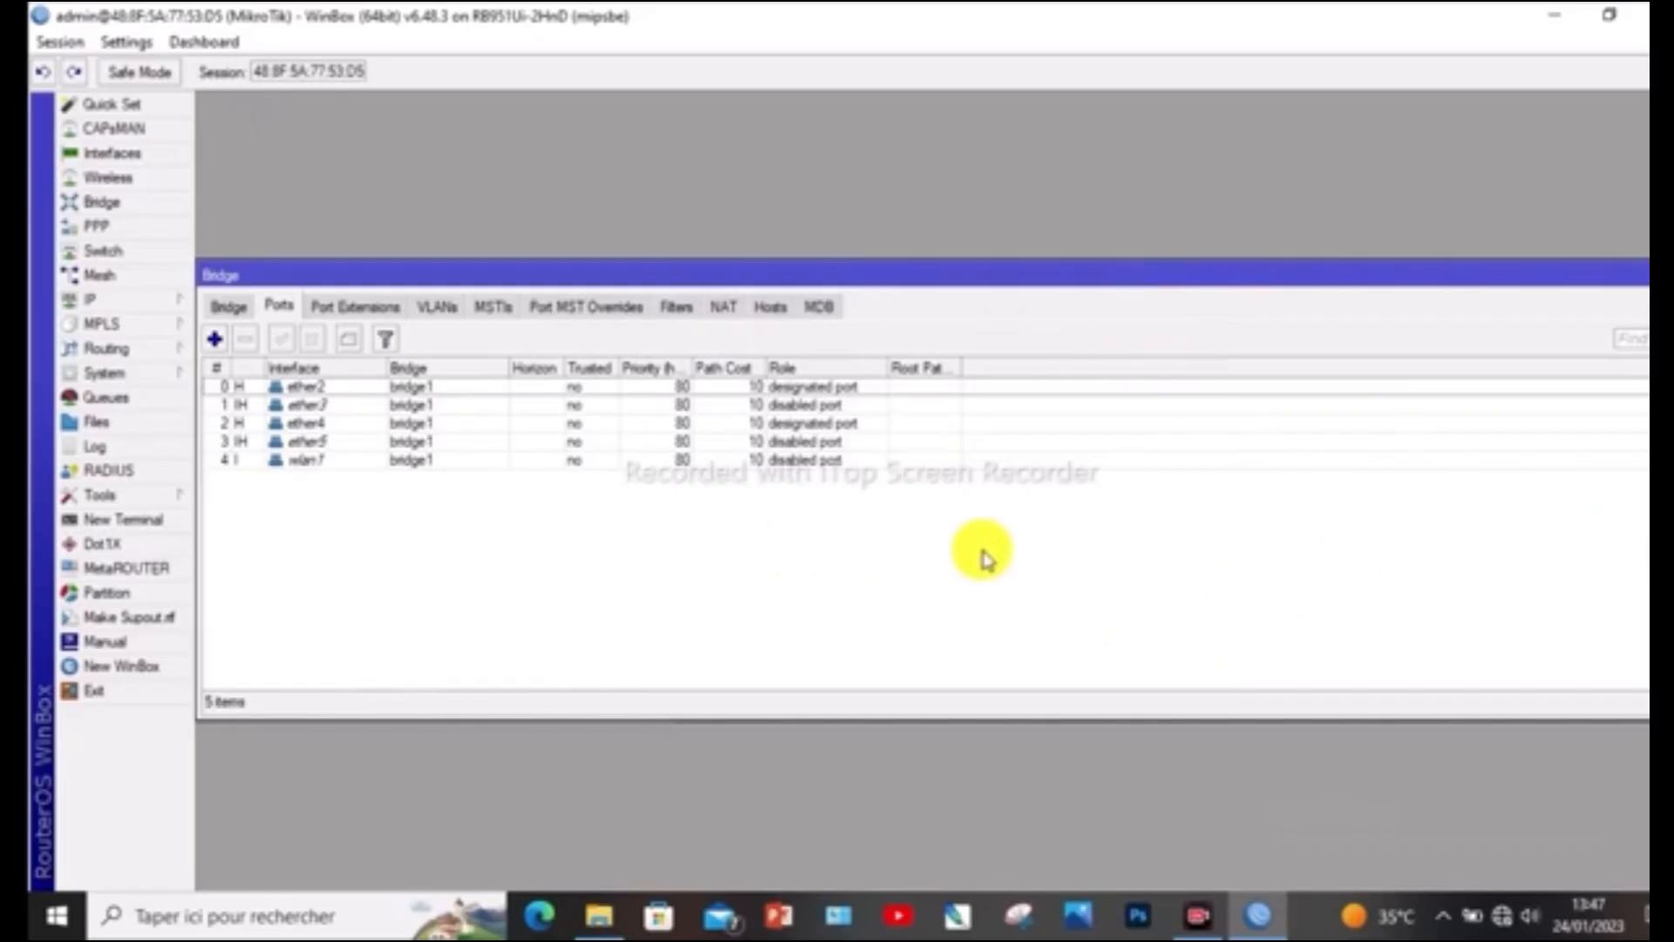
{"action": "left_click", "coordinate": [233, 311]}
{"action": "left_click", "coordinate": [280, 307]}
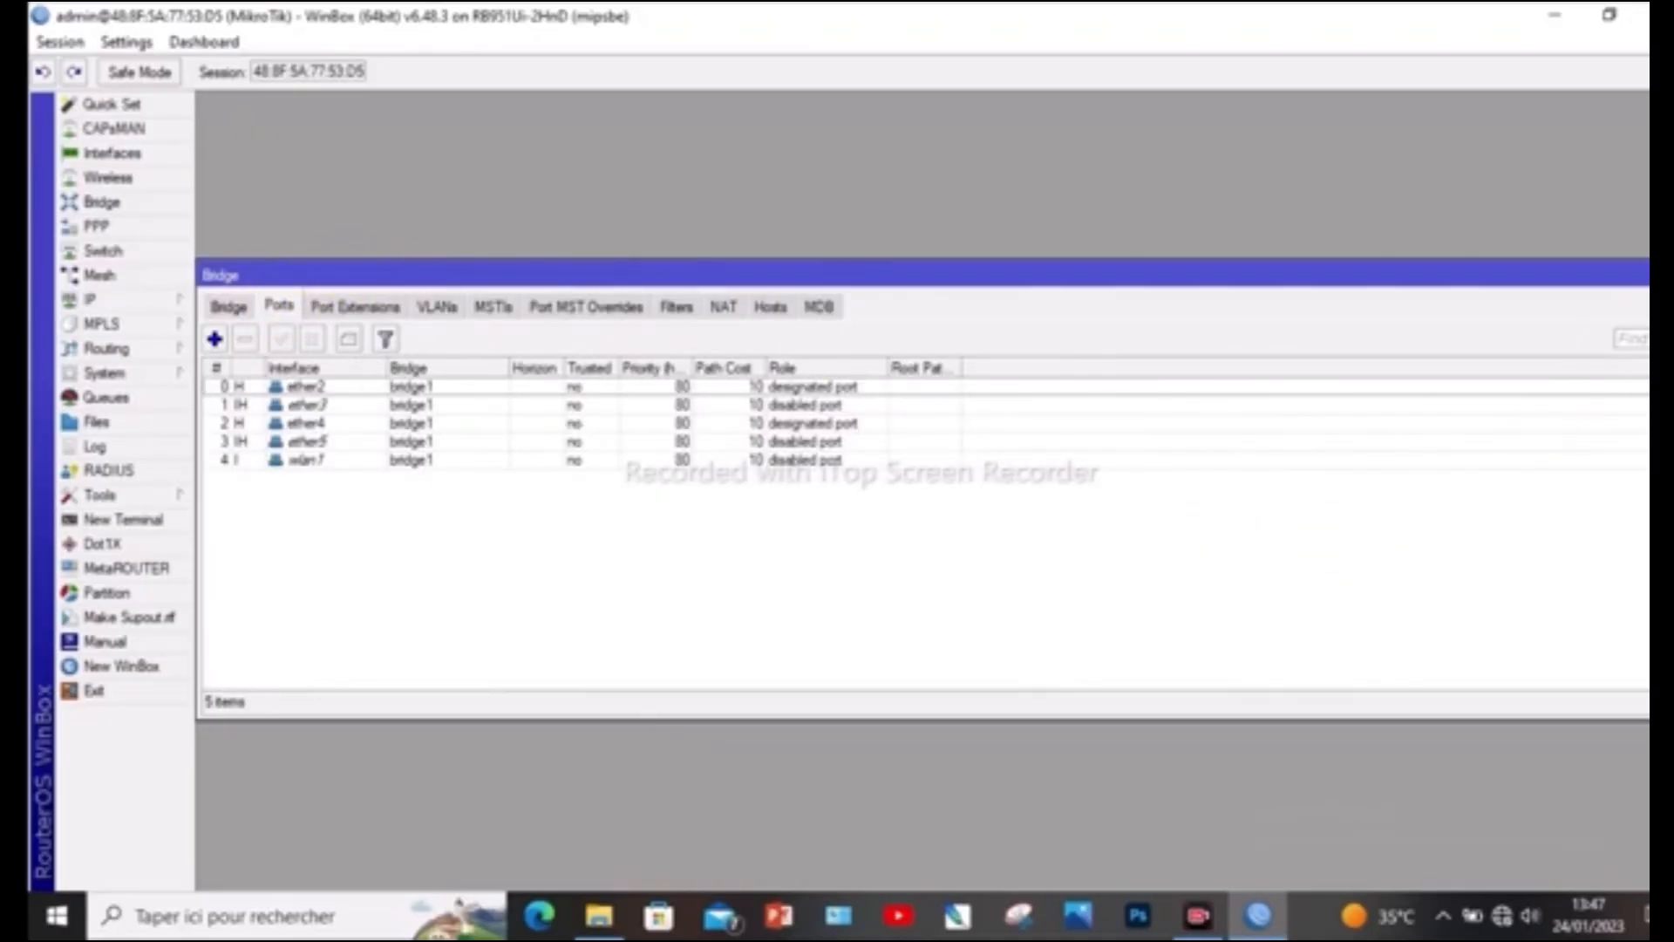
{"action": "left_click", "coordinate": [1561, 274]}
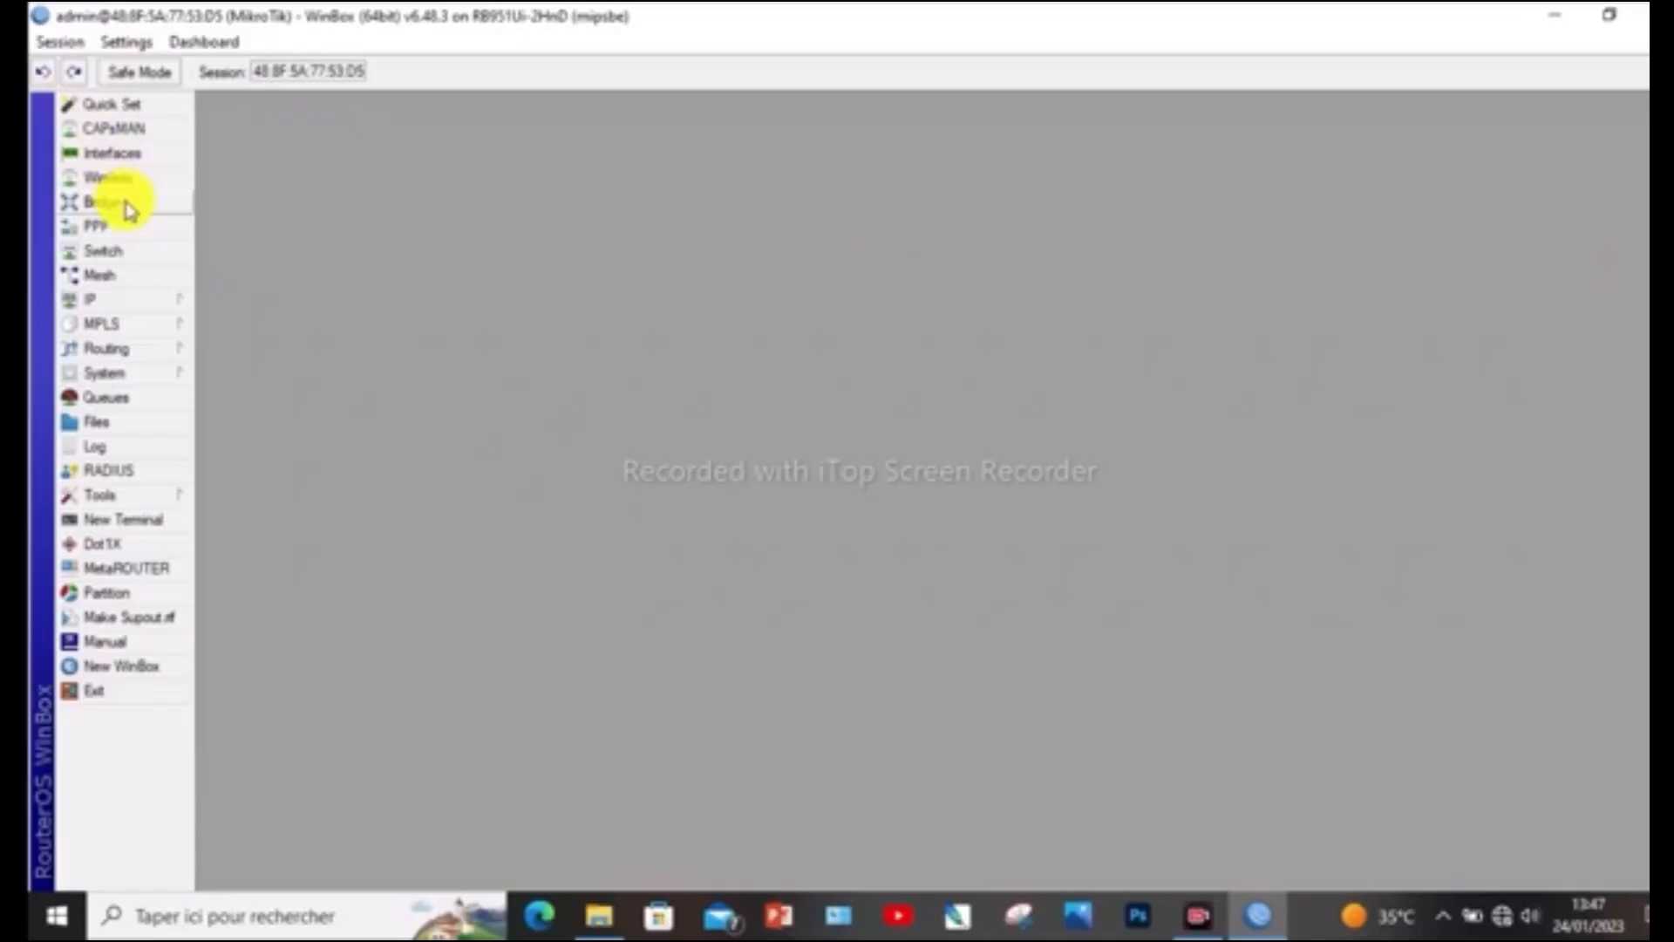
Open the firewall's NAT rules and start a new NAT rule
{"action": "left_click", "coordinate": [136, 302]}
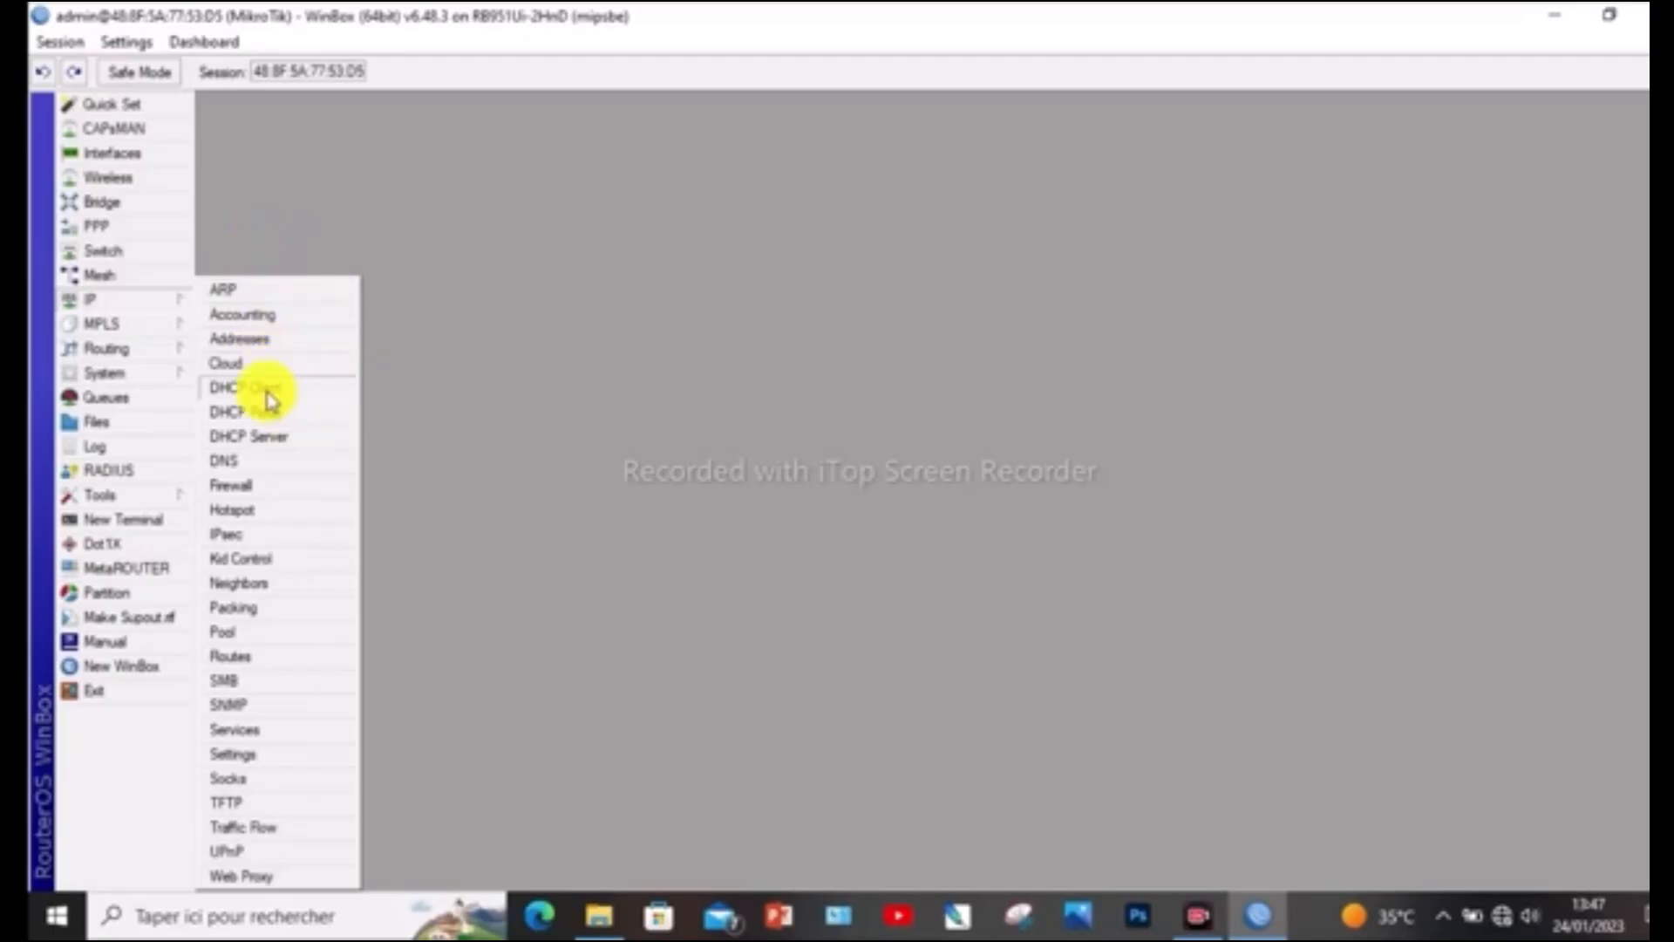
{"action": "left_click", "coordinate": [271, 493]}
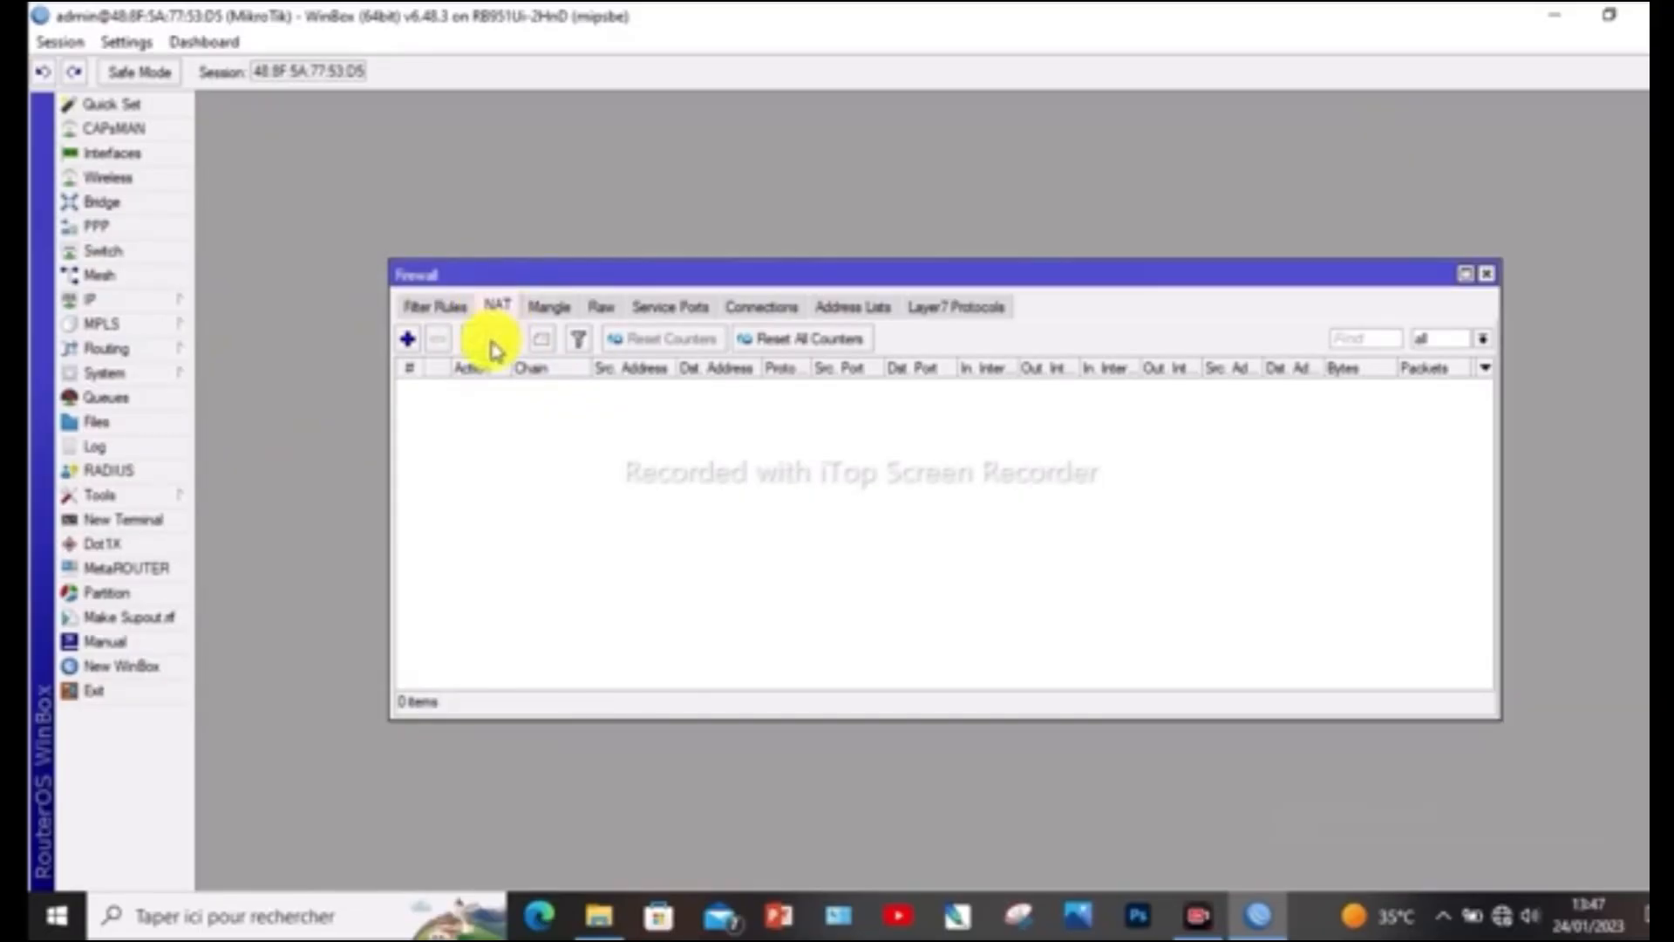
{"action": "left_click", "coordinate": [410, 342]}
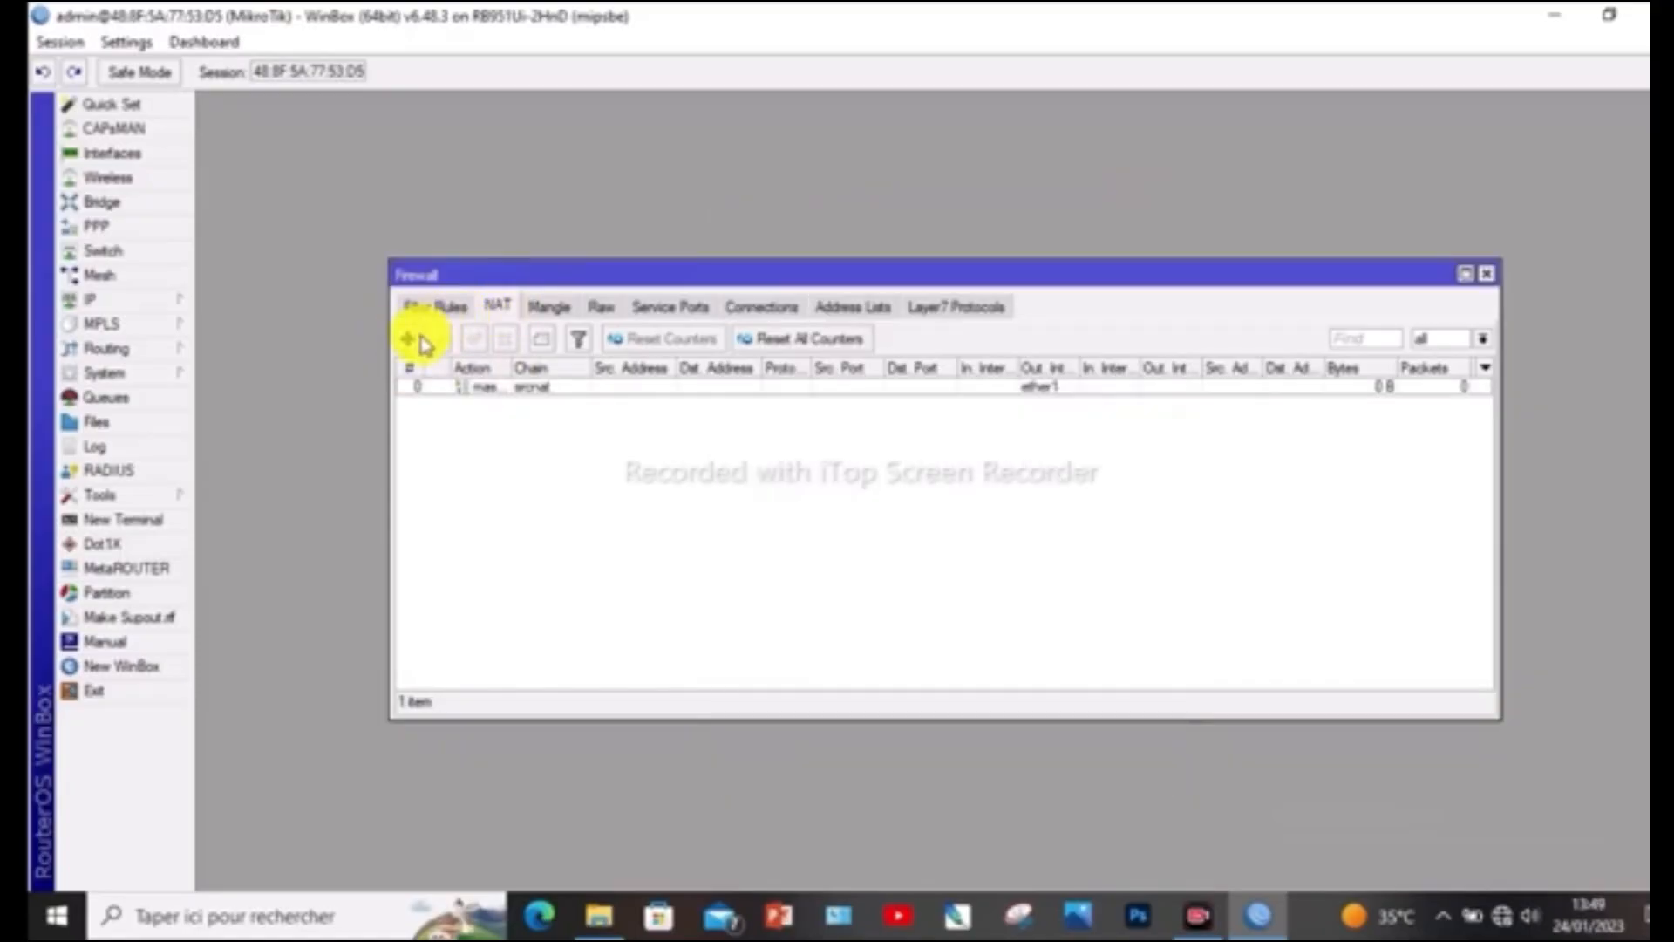
Draft another NAT rule with chain srcnat, out interface ether1 and action masquerade, discard it, and close the firewall window
{"action": "left_click", "coordinate": [410, 341]}
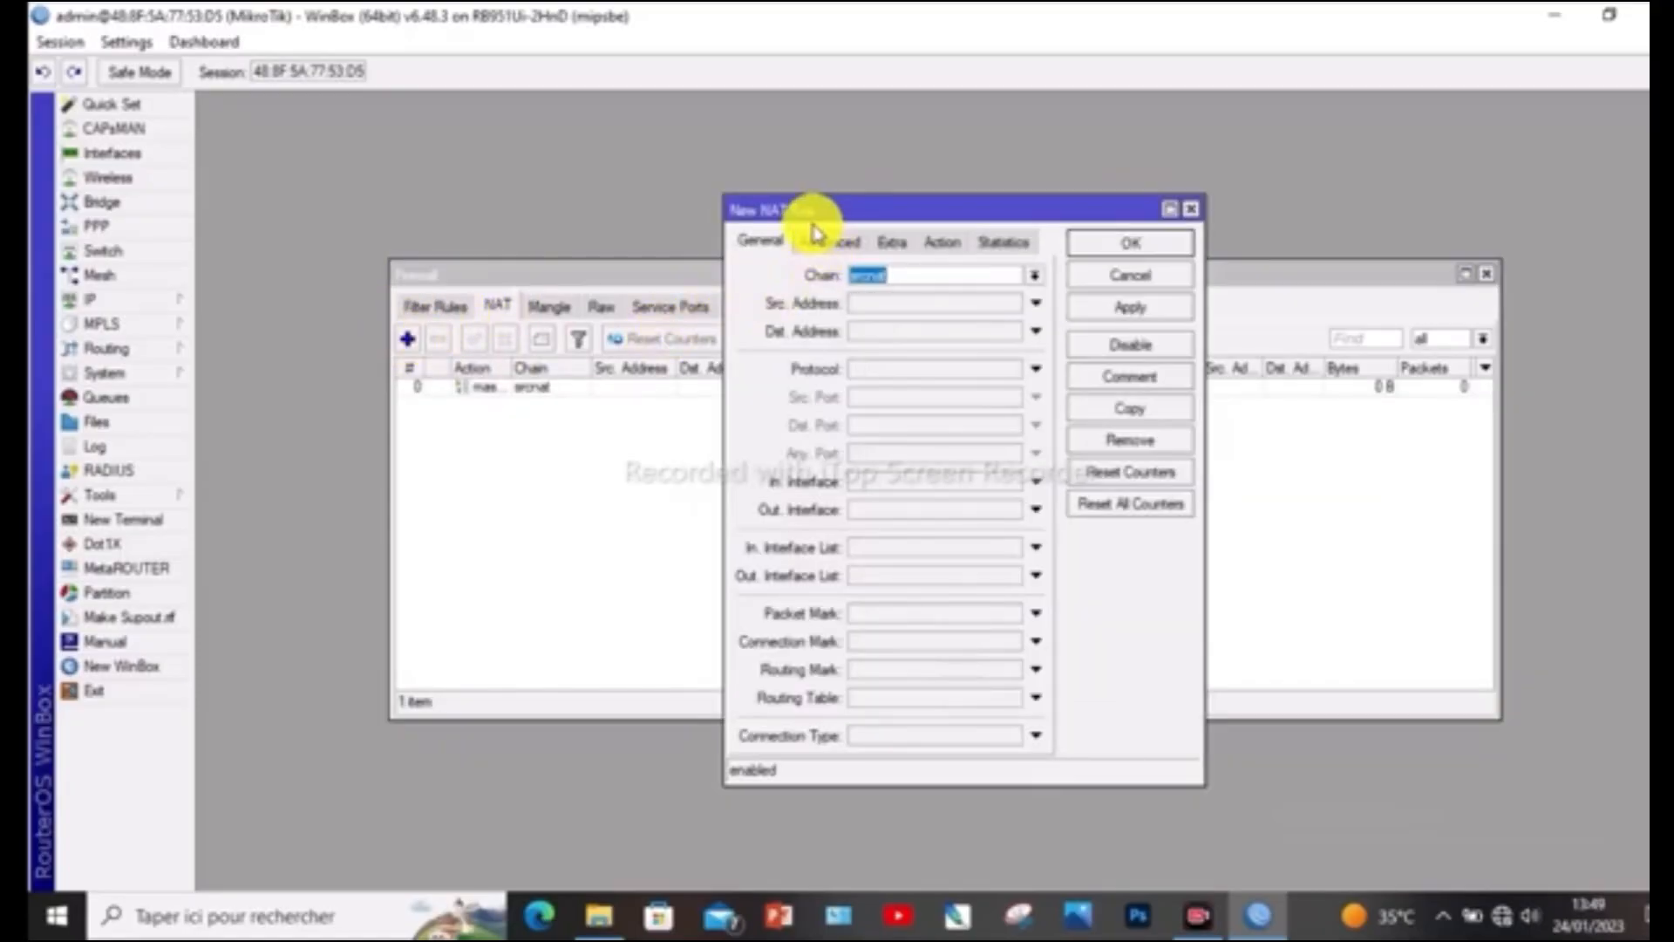
{"action": "double_click", "coordinate": [872, 275]}
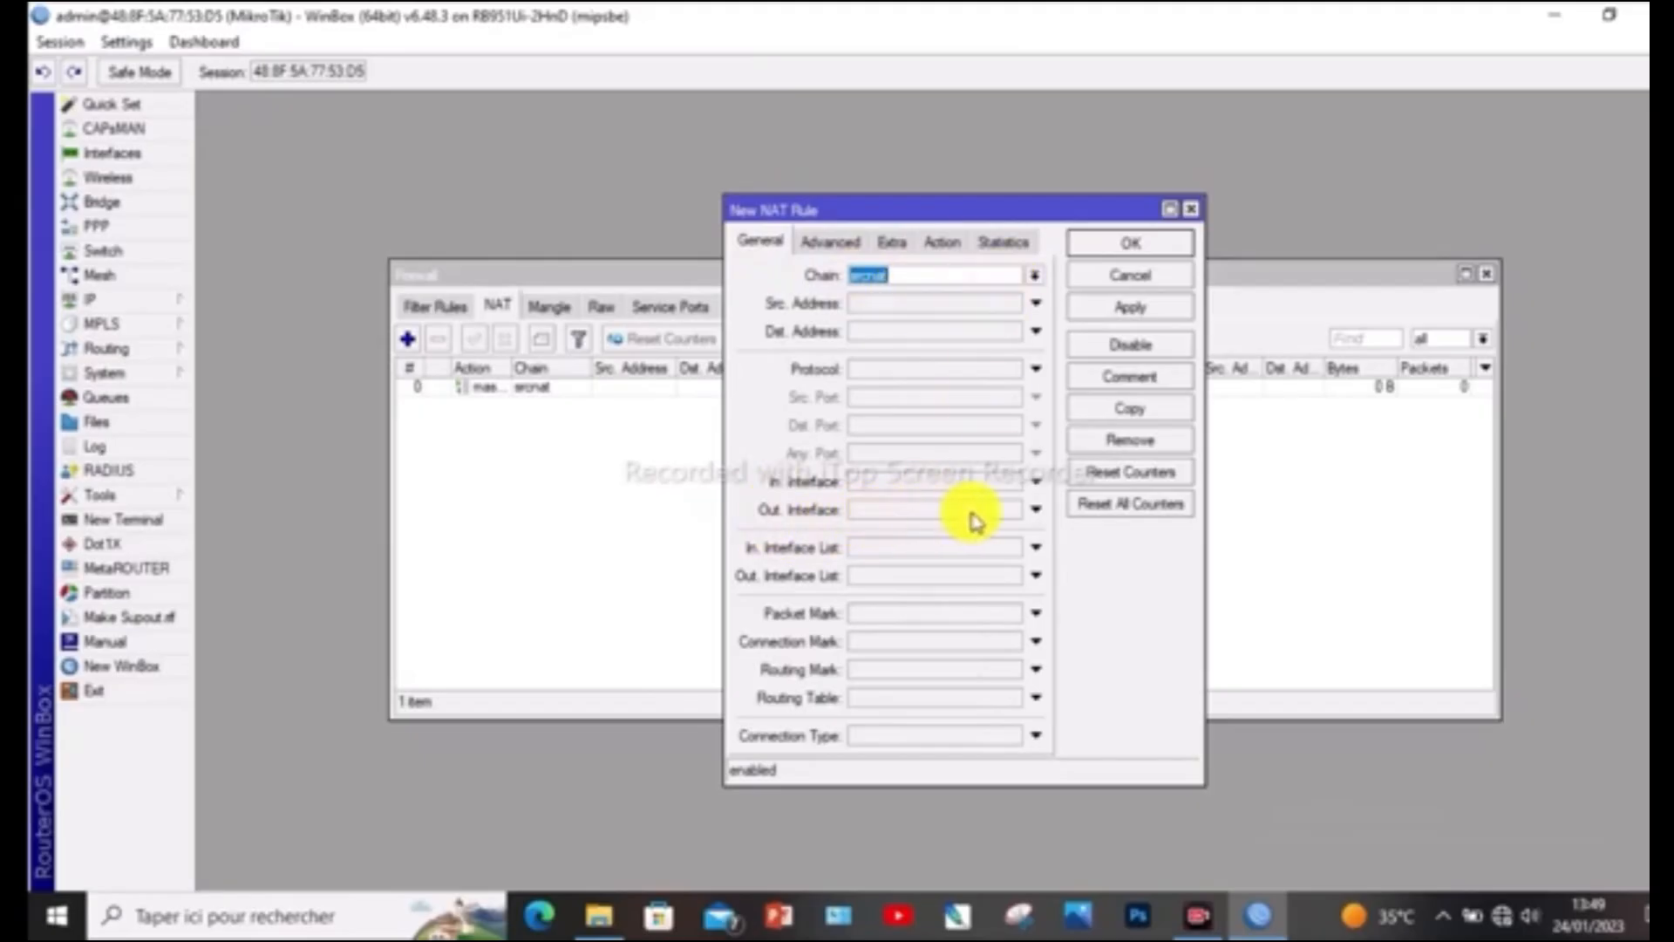
{"action": "left_click", "coordinate": [1044, 513]}
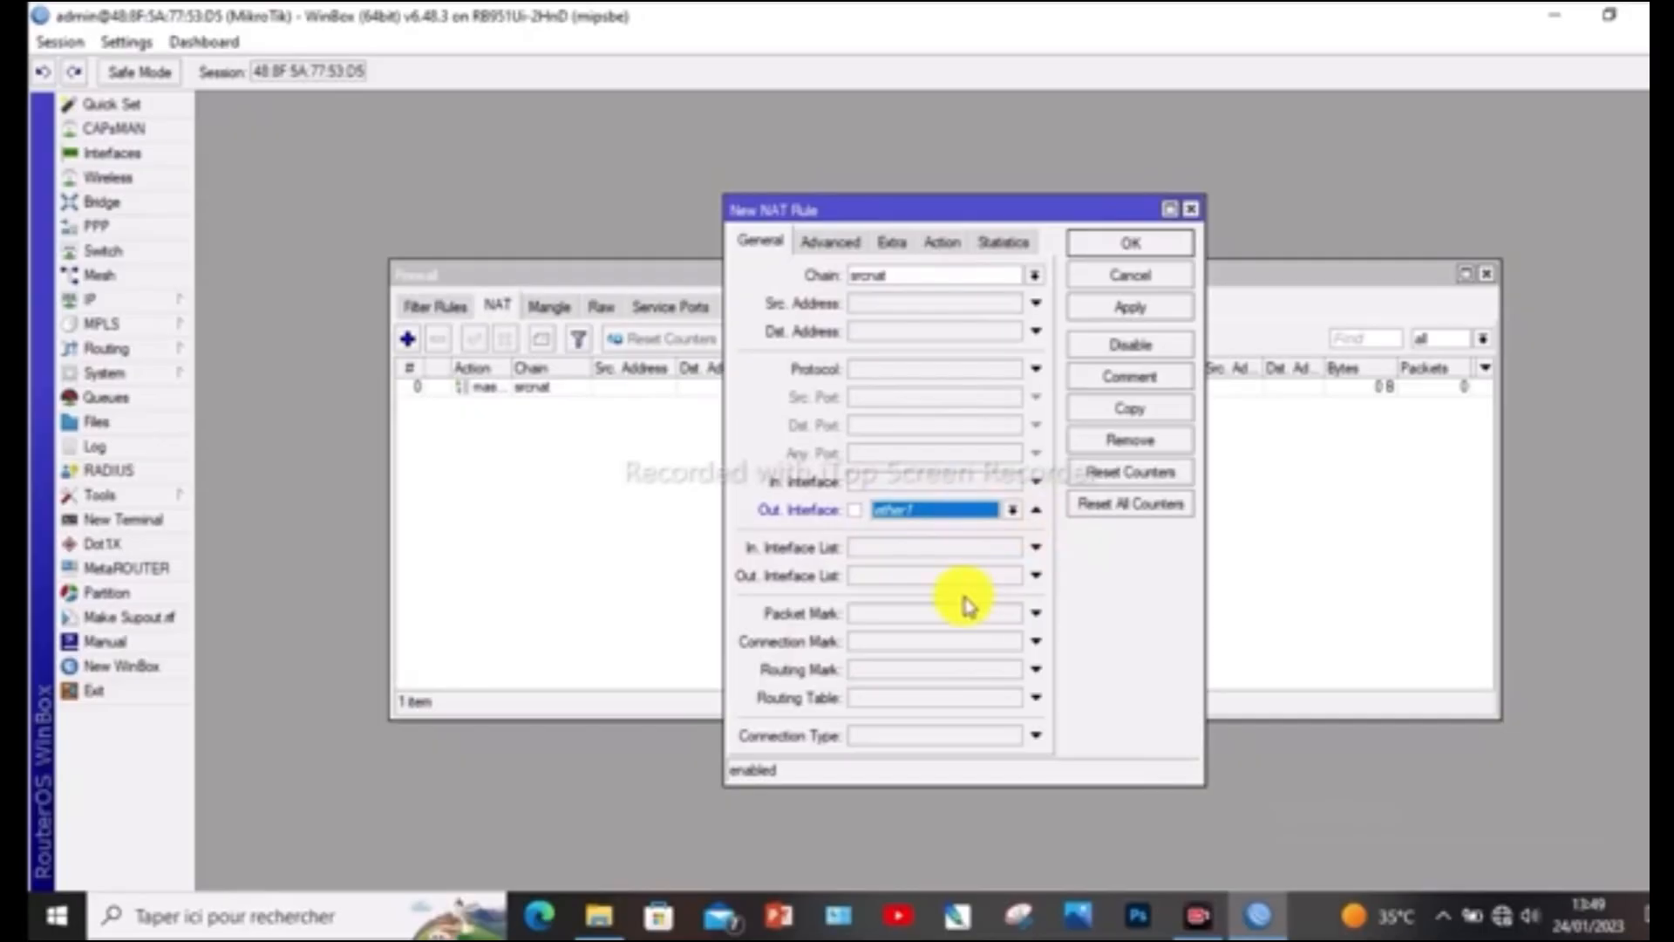
{"action": "left_click", "coordinate": [944, 244]}
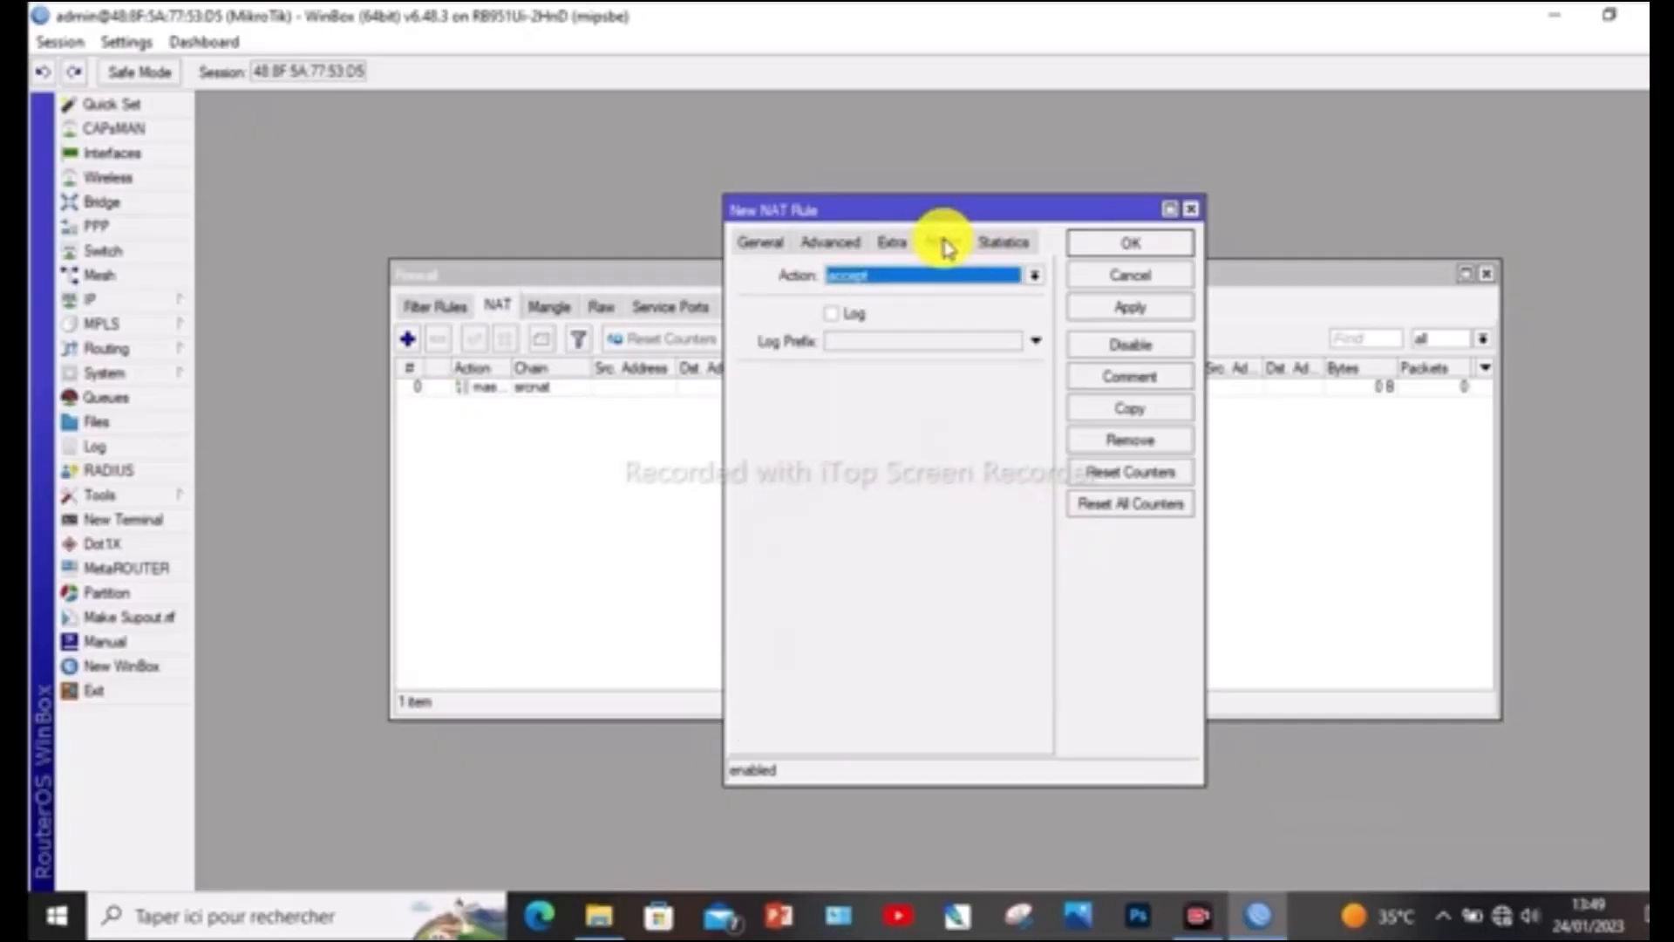
{"action": "left_click", "coordinate": [1032, 277]}
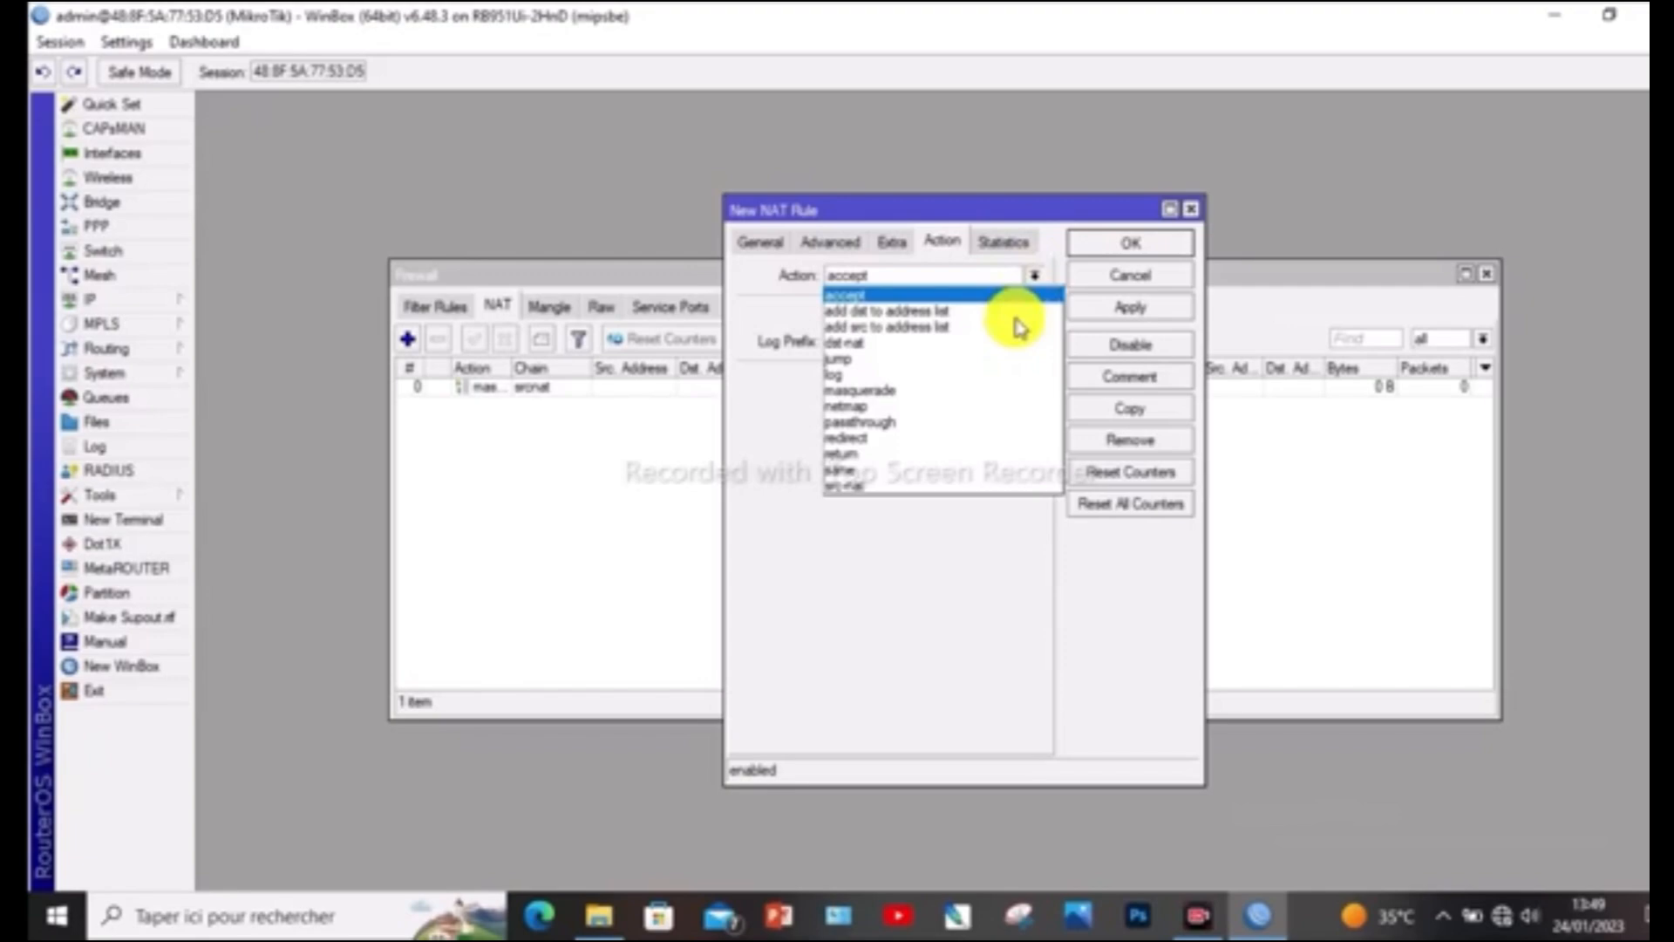
{"action": "left_click", "coordinate": [994, 389]}
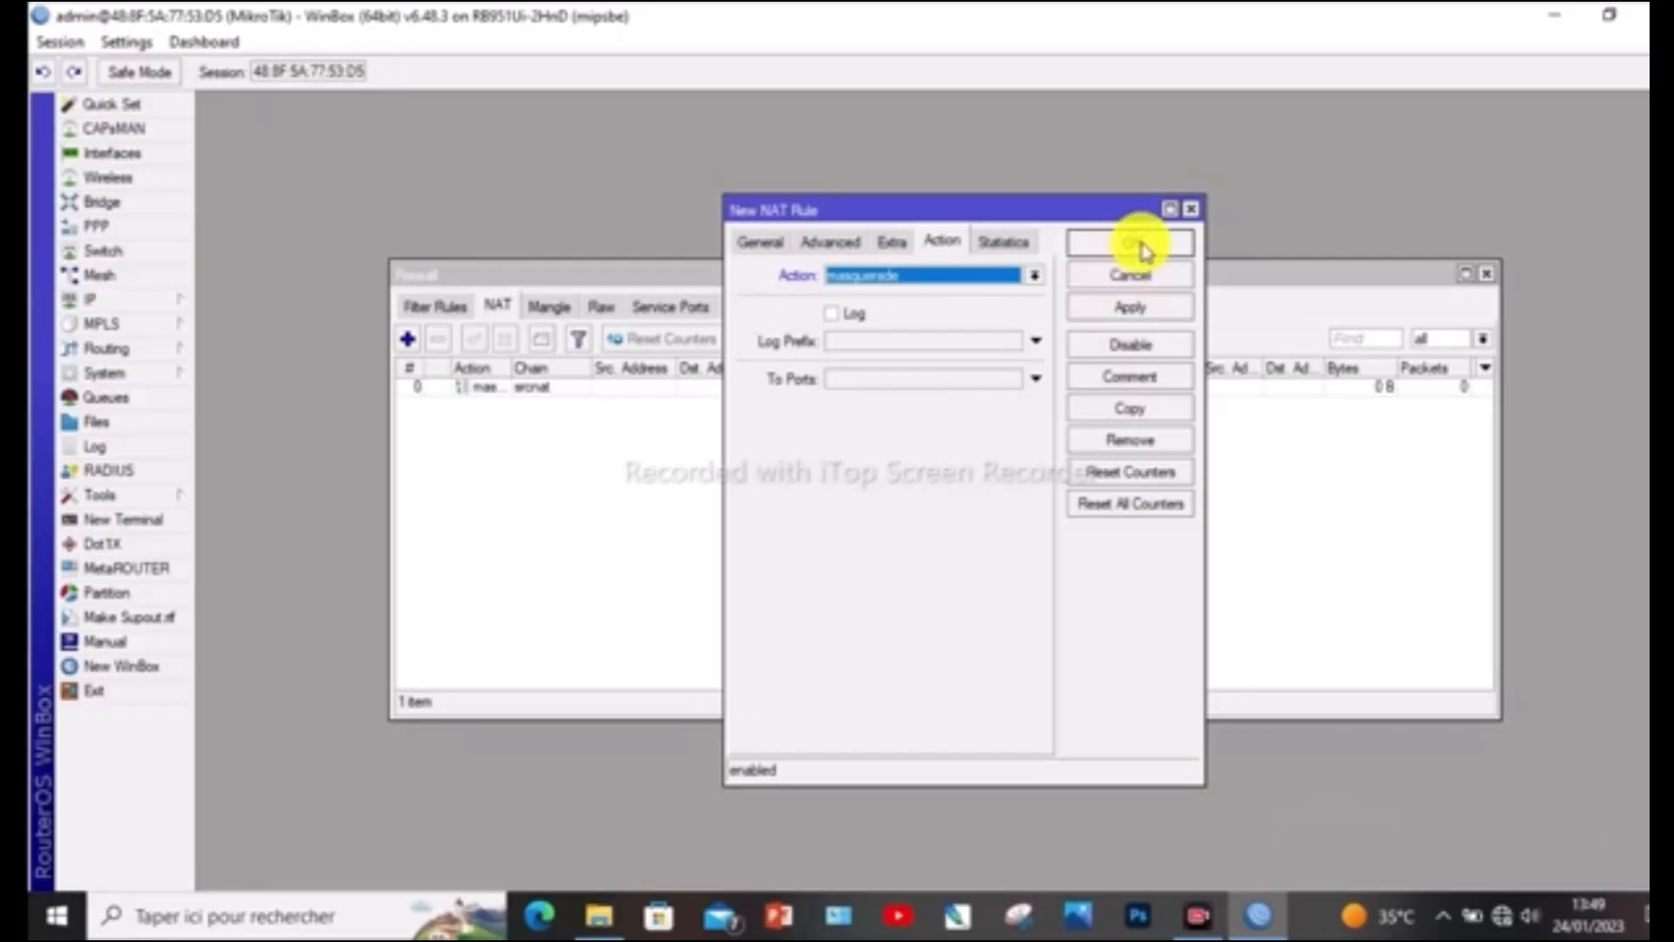
{"action": "left_click", "coordinate": [1191, 211]}
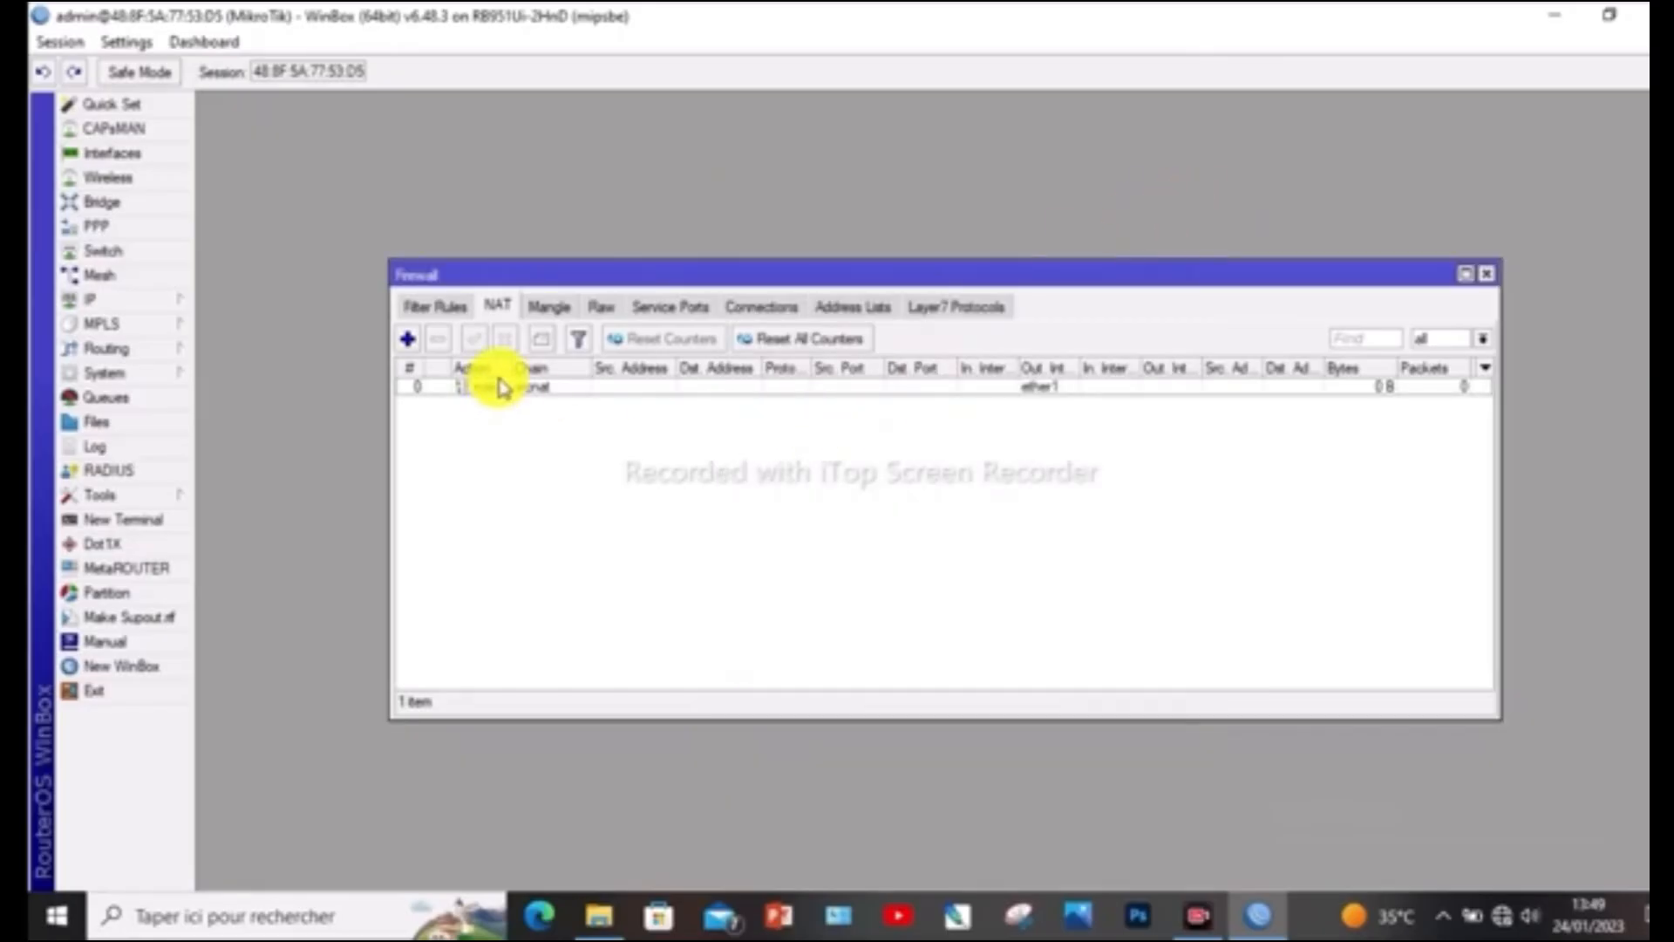
{"action": "left_click", "coordinate": [1492, 278]}
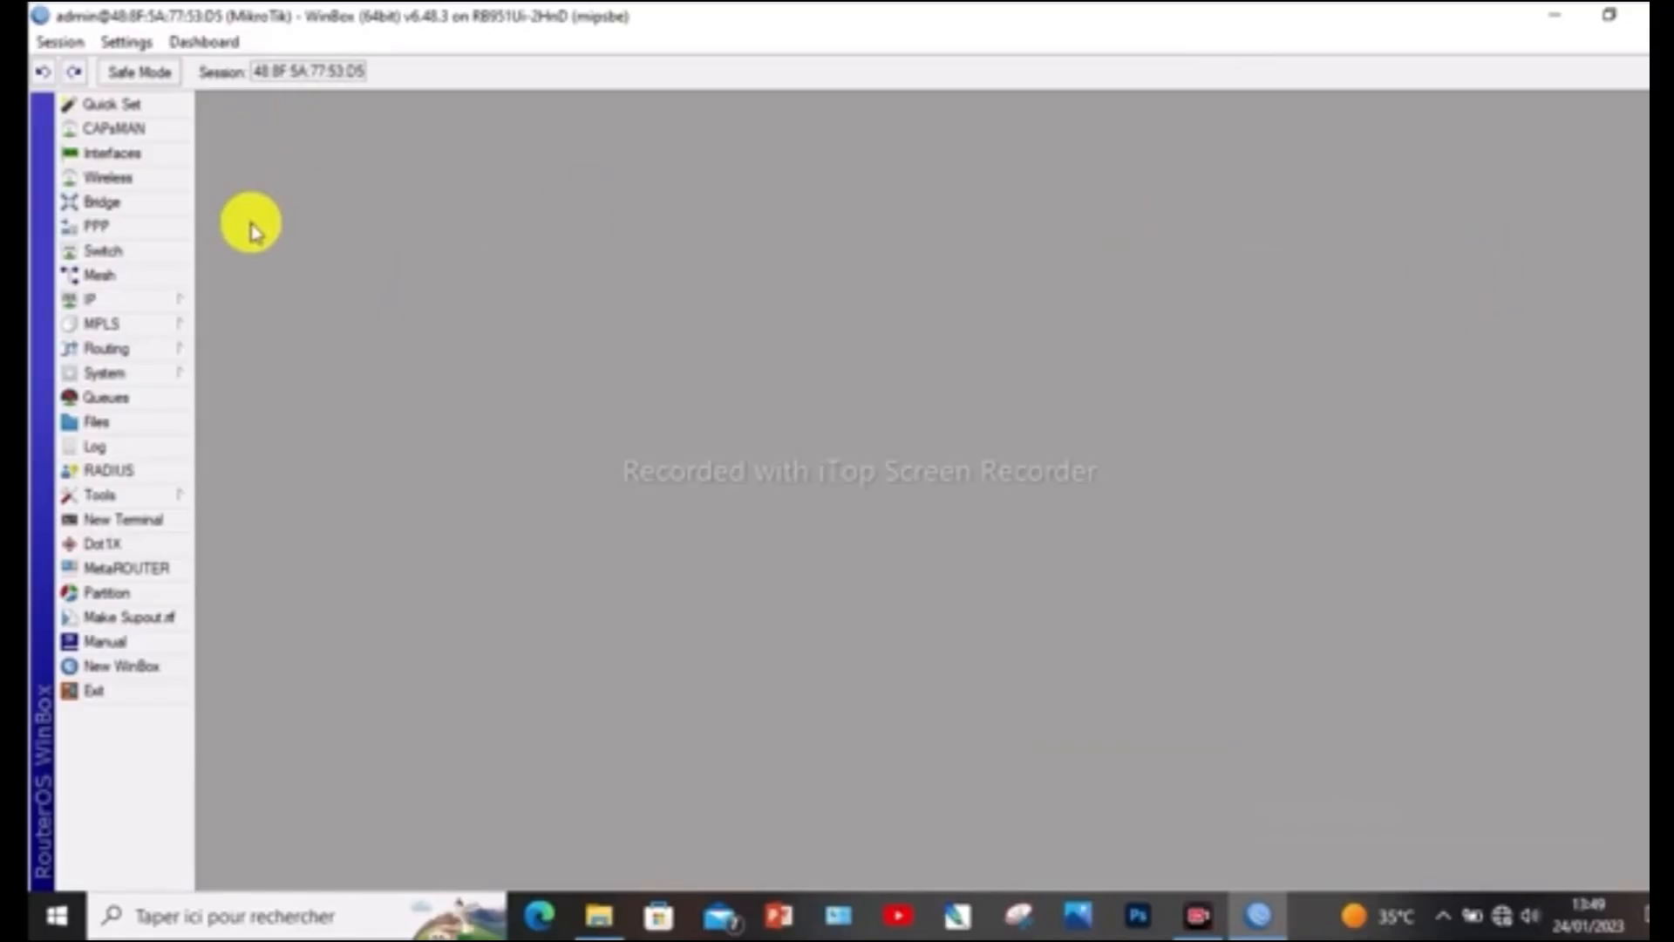
Start the DHCP server setup and select bridge1 as the interface it runs on
{"action": "left_click", "coordinate": [131, 301]}
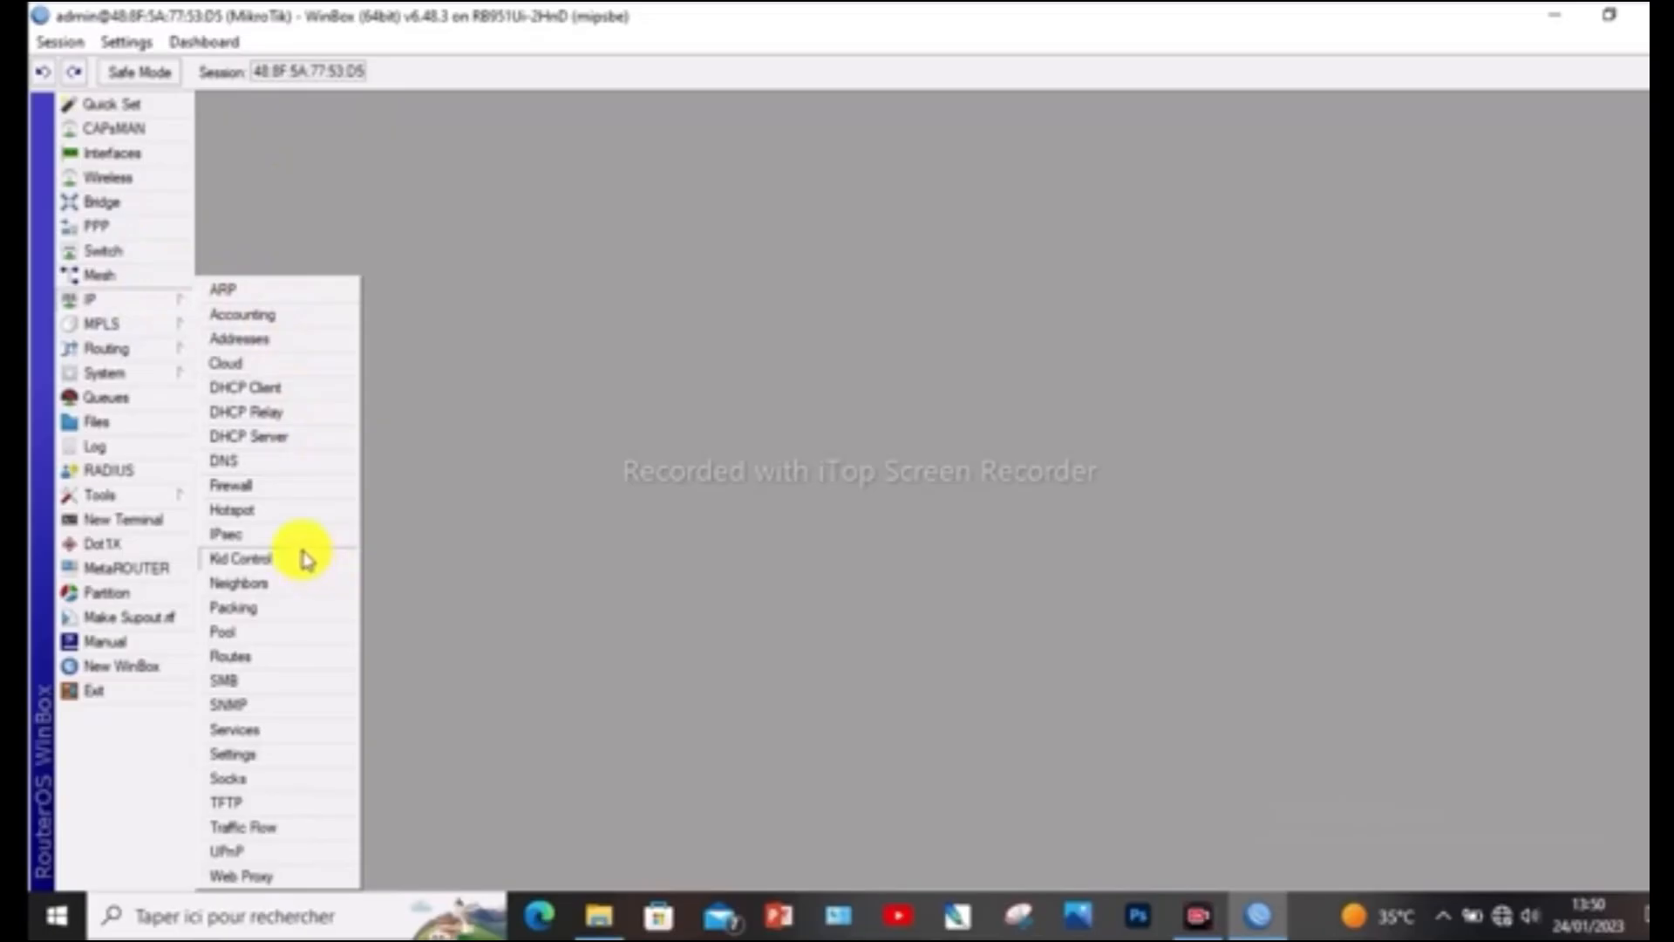
{"action": "left_click", "coordinate": [300, 440]}
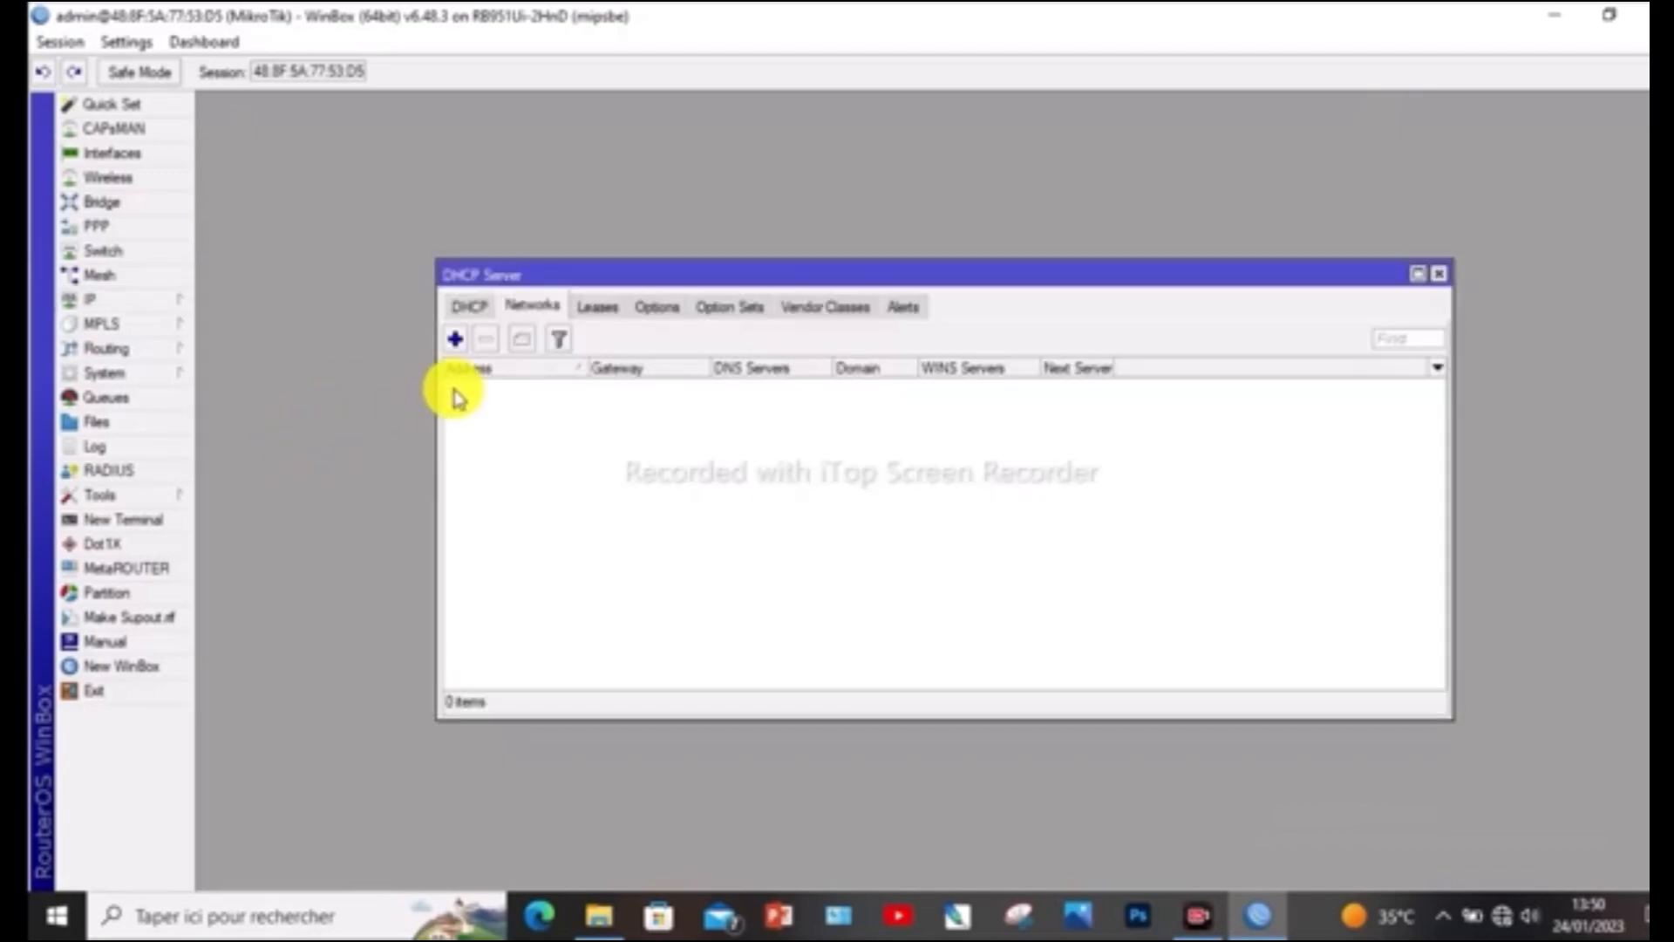
{"action": "left_click", "coordinate": [469, 310]}
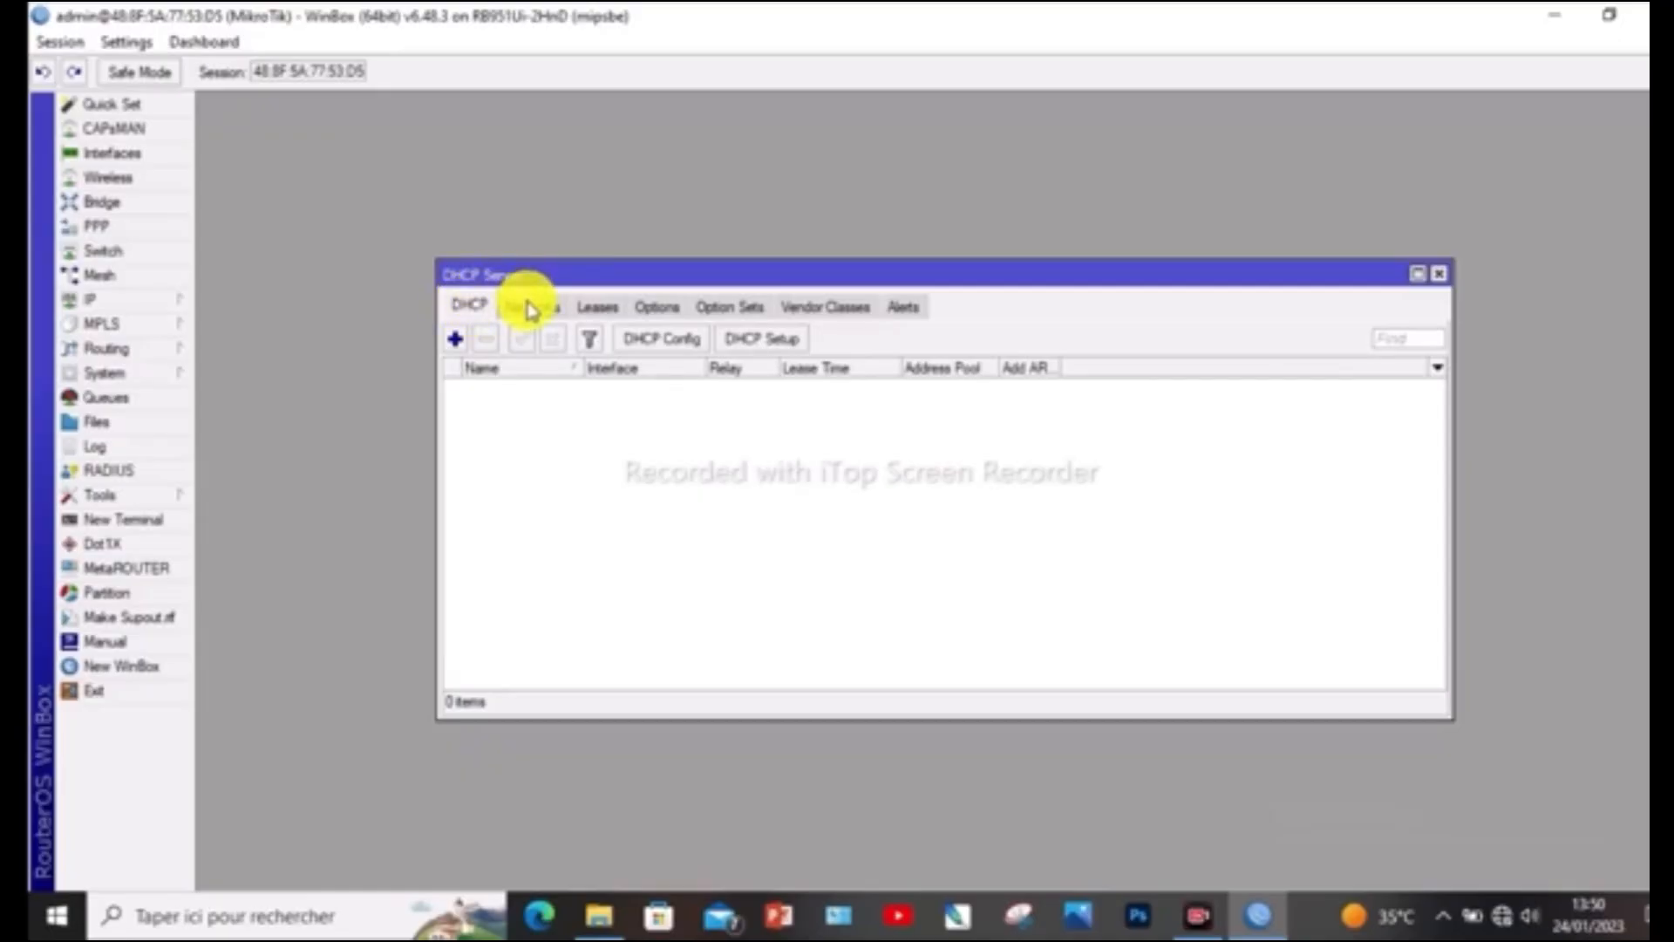
{"action": "left_click", "coordinate": [778, 343]}
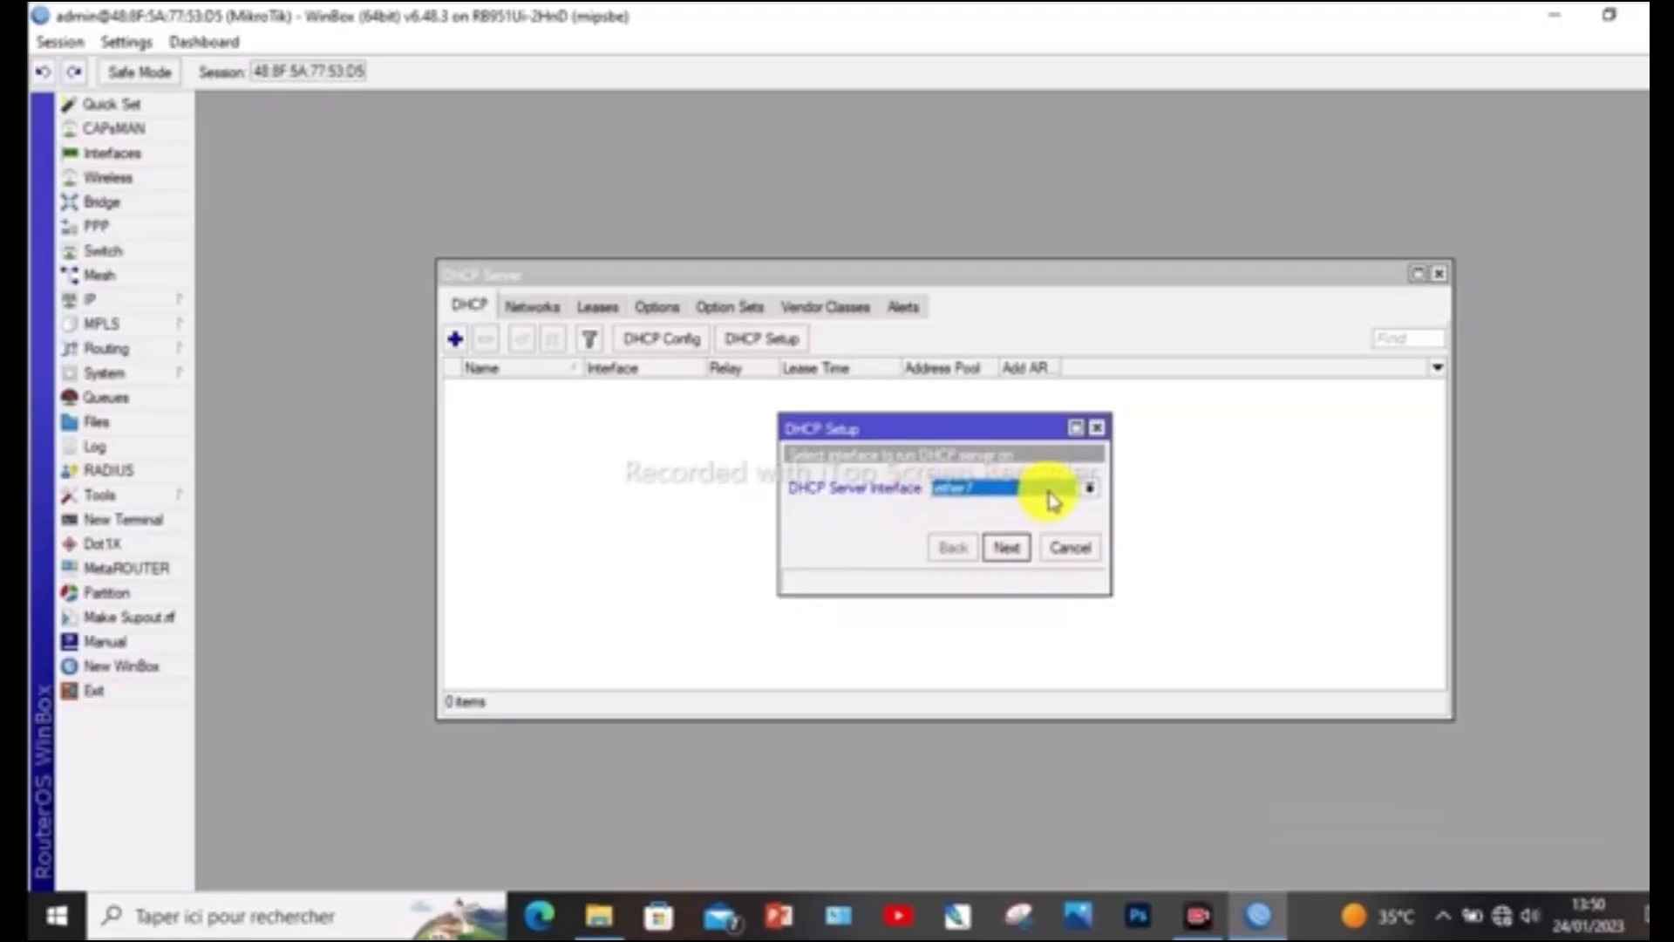
{"action": "left_click", "coordinate": [1089, 488]}
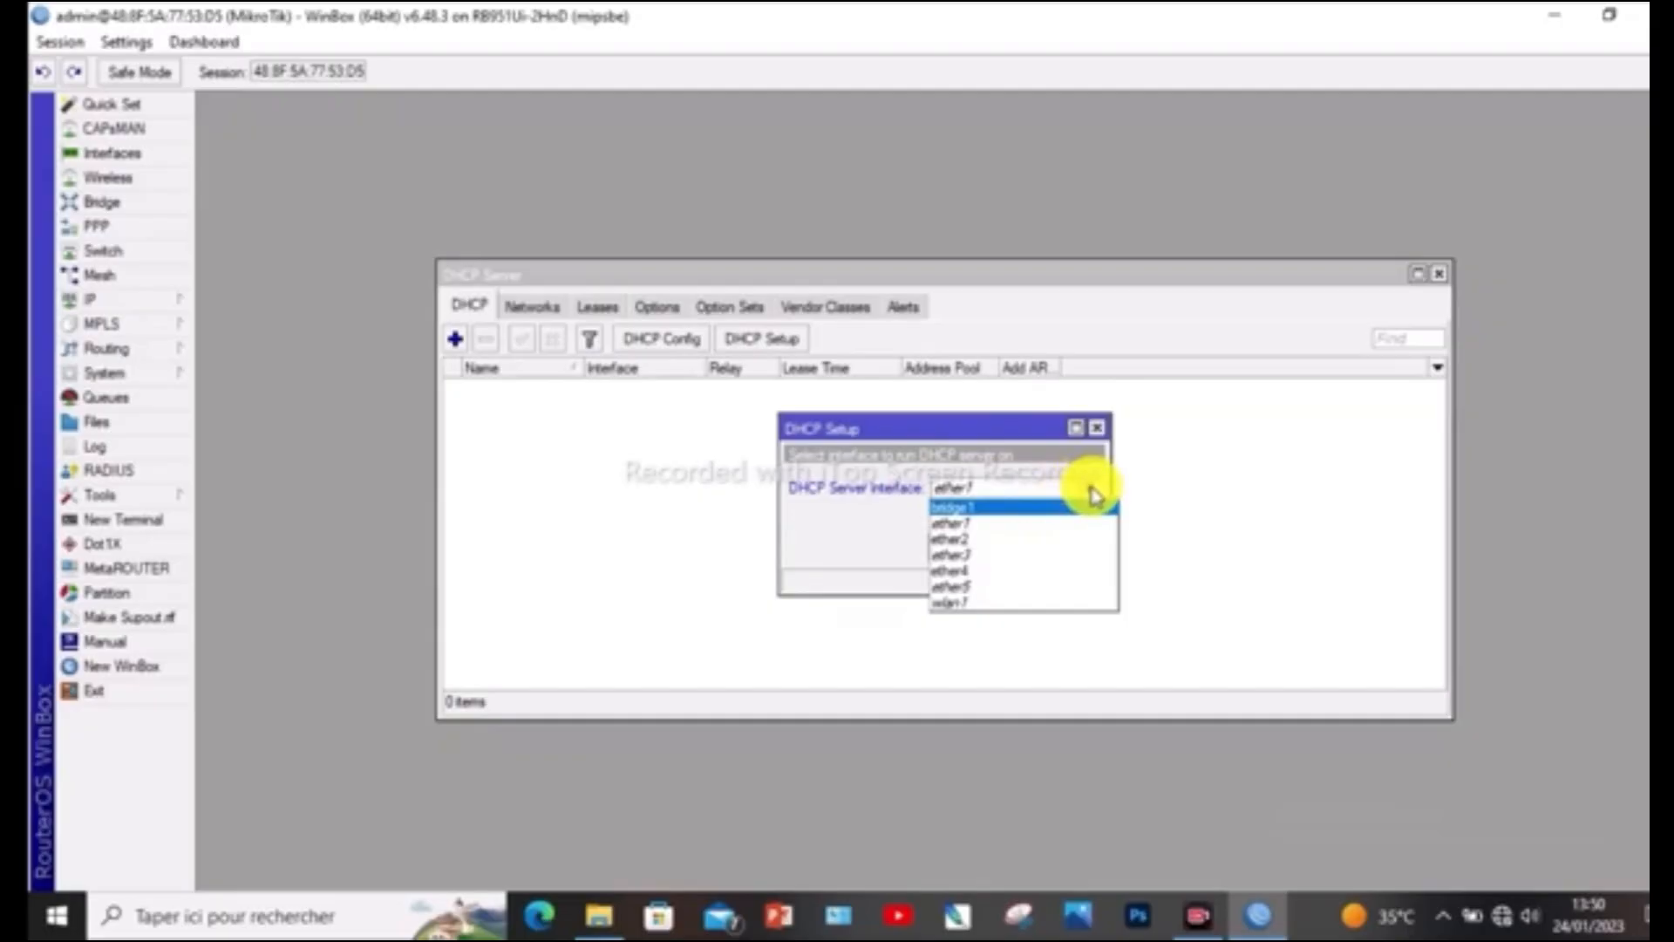
{"action": "left_click", "coordinate": [988, 513]}
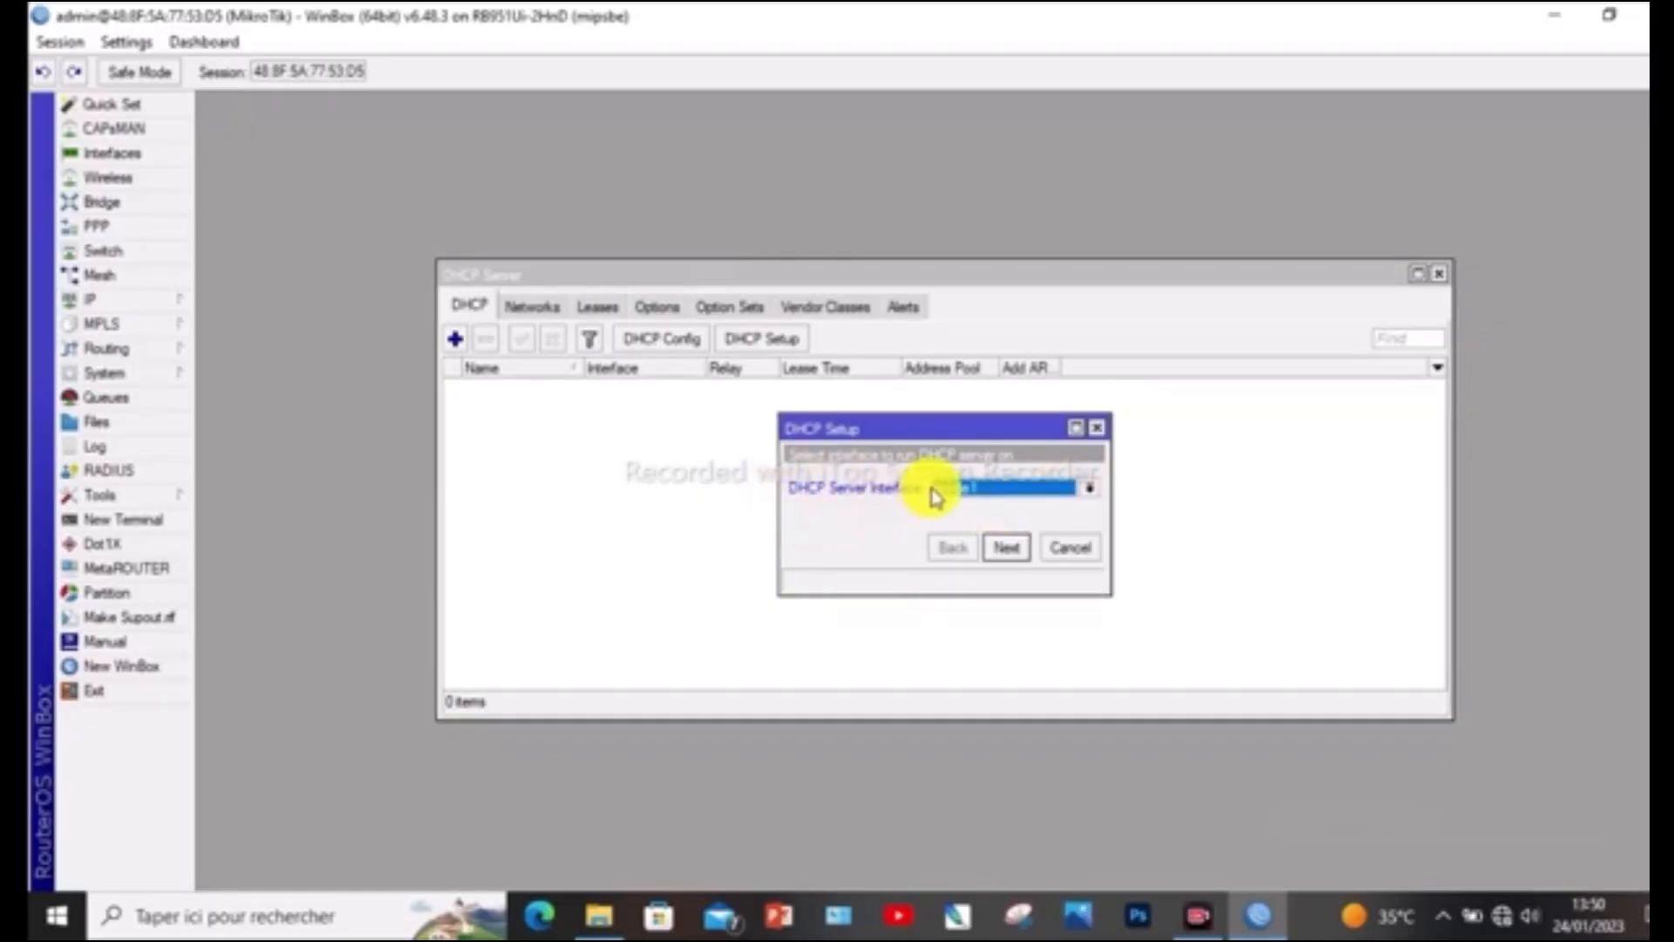
{"action": "left_click", "coordinate": [1014, 553]}
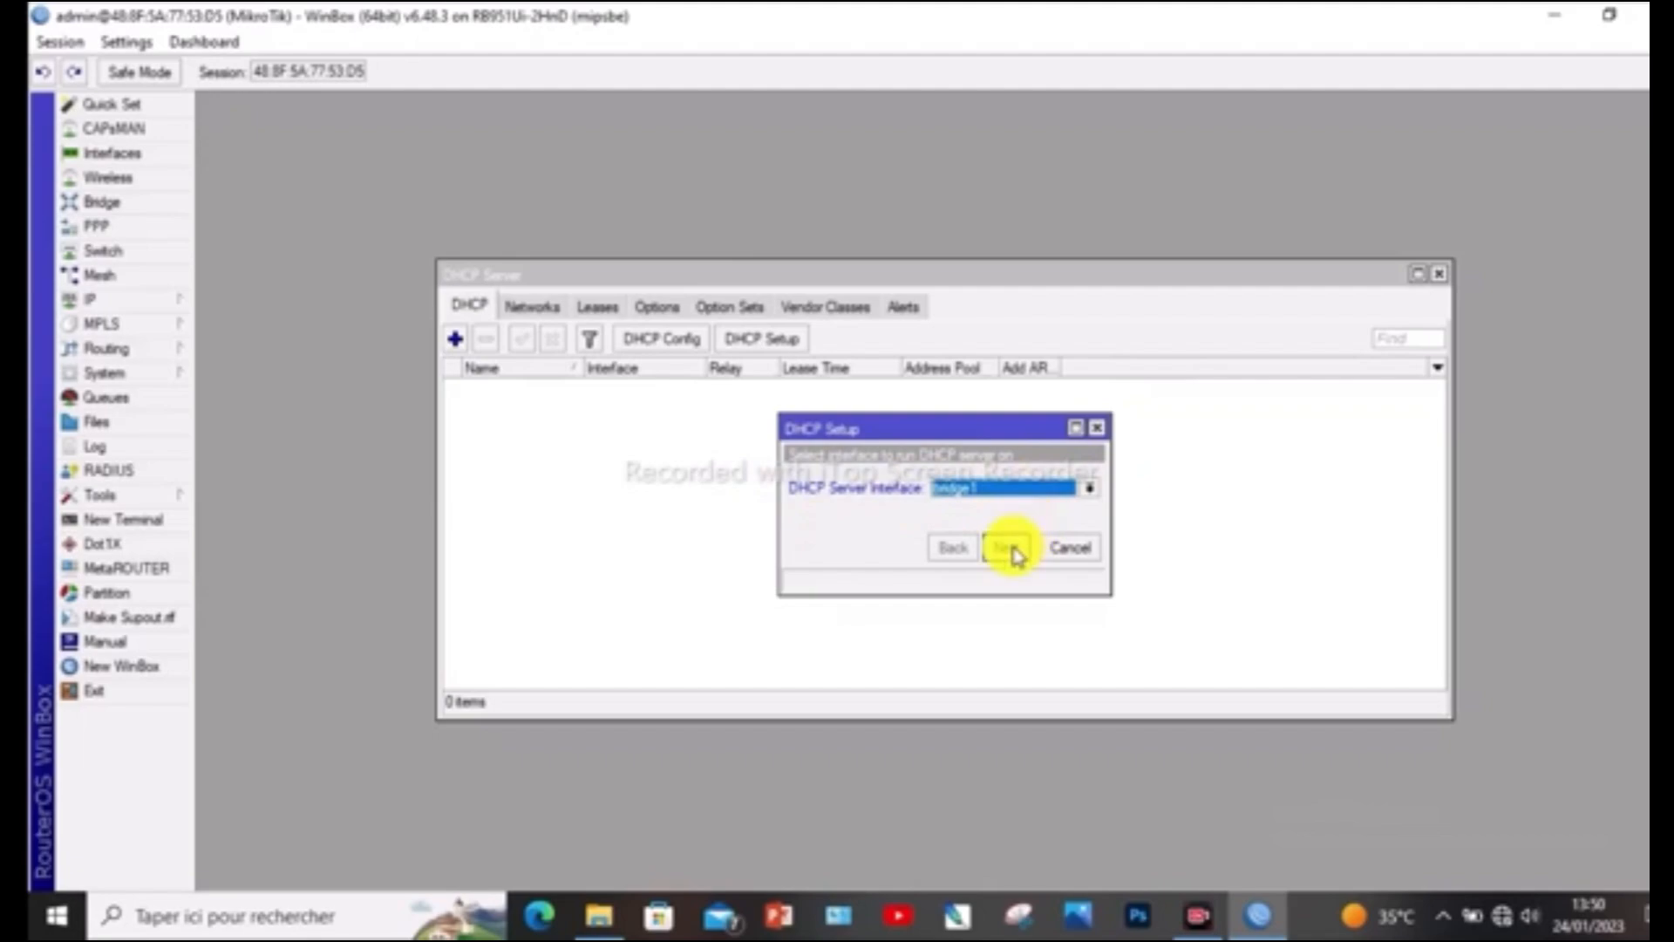
{"action": "left_click", "coordinate": [1009, 549]}
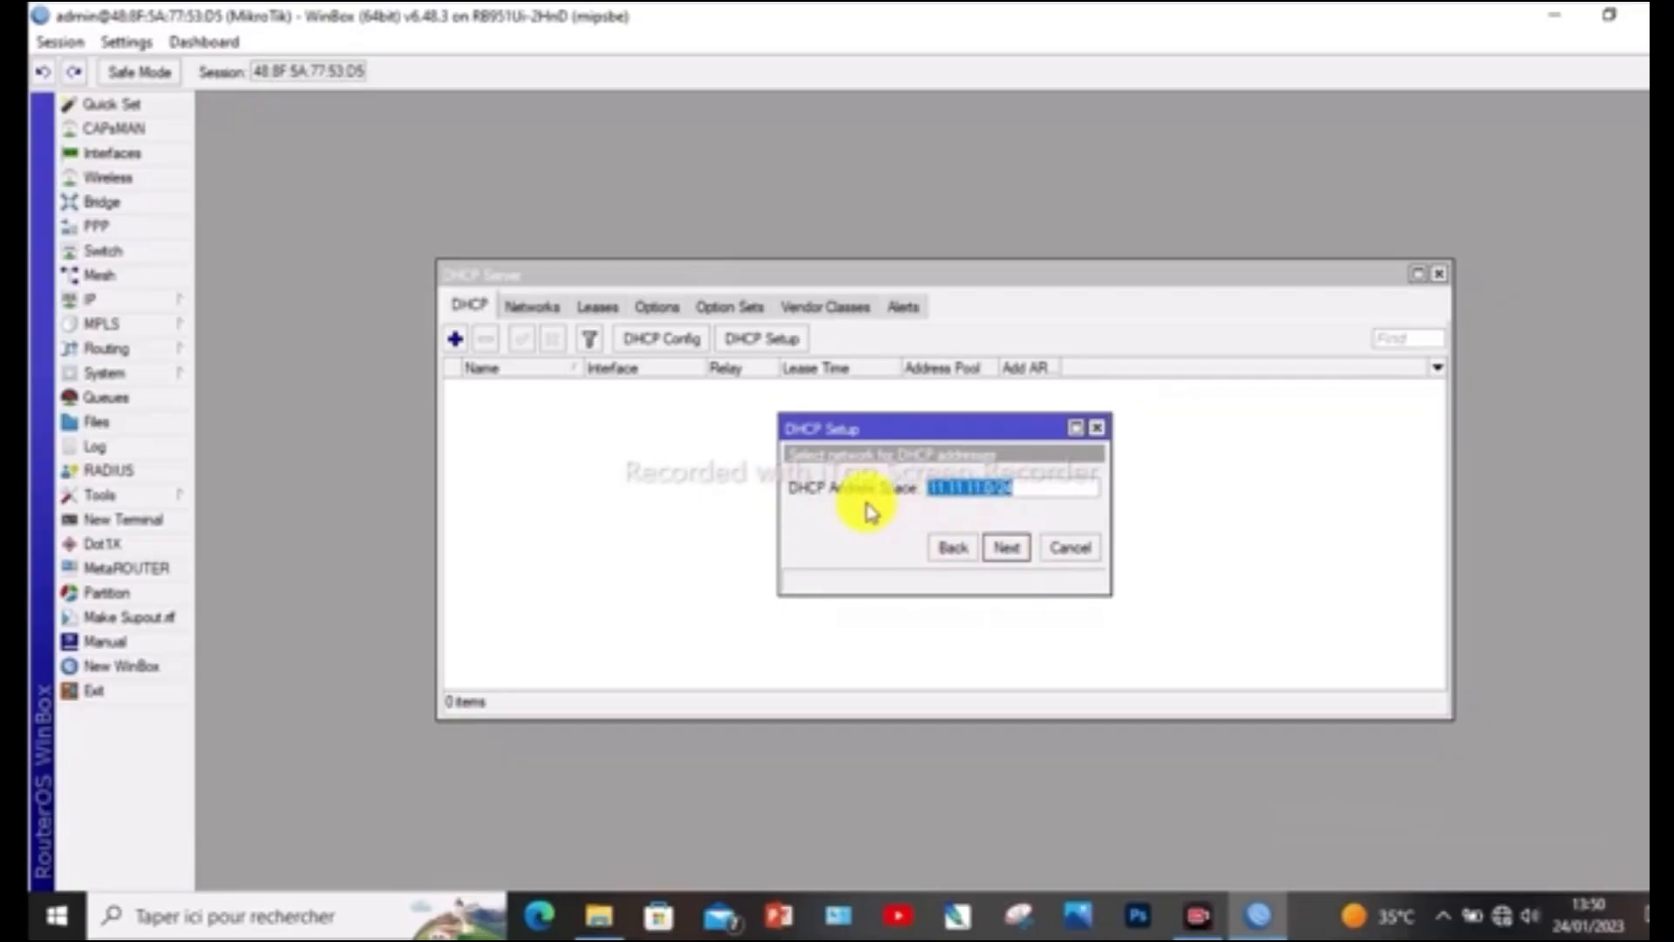
Accept DHCP address space 11.11.11.0/24, gateway 11.11.11.1 and the address pool 11.11.11.2-11.11.11.254
{"action": "left_click", "coordinate": [1007, 547]}
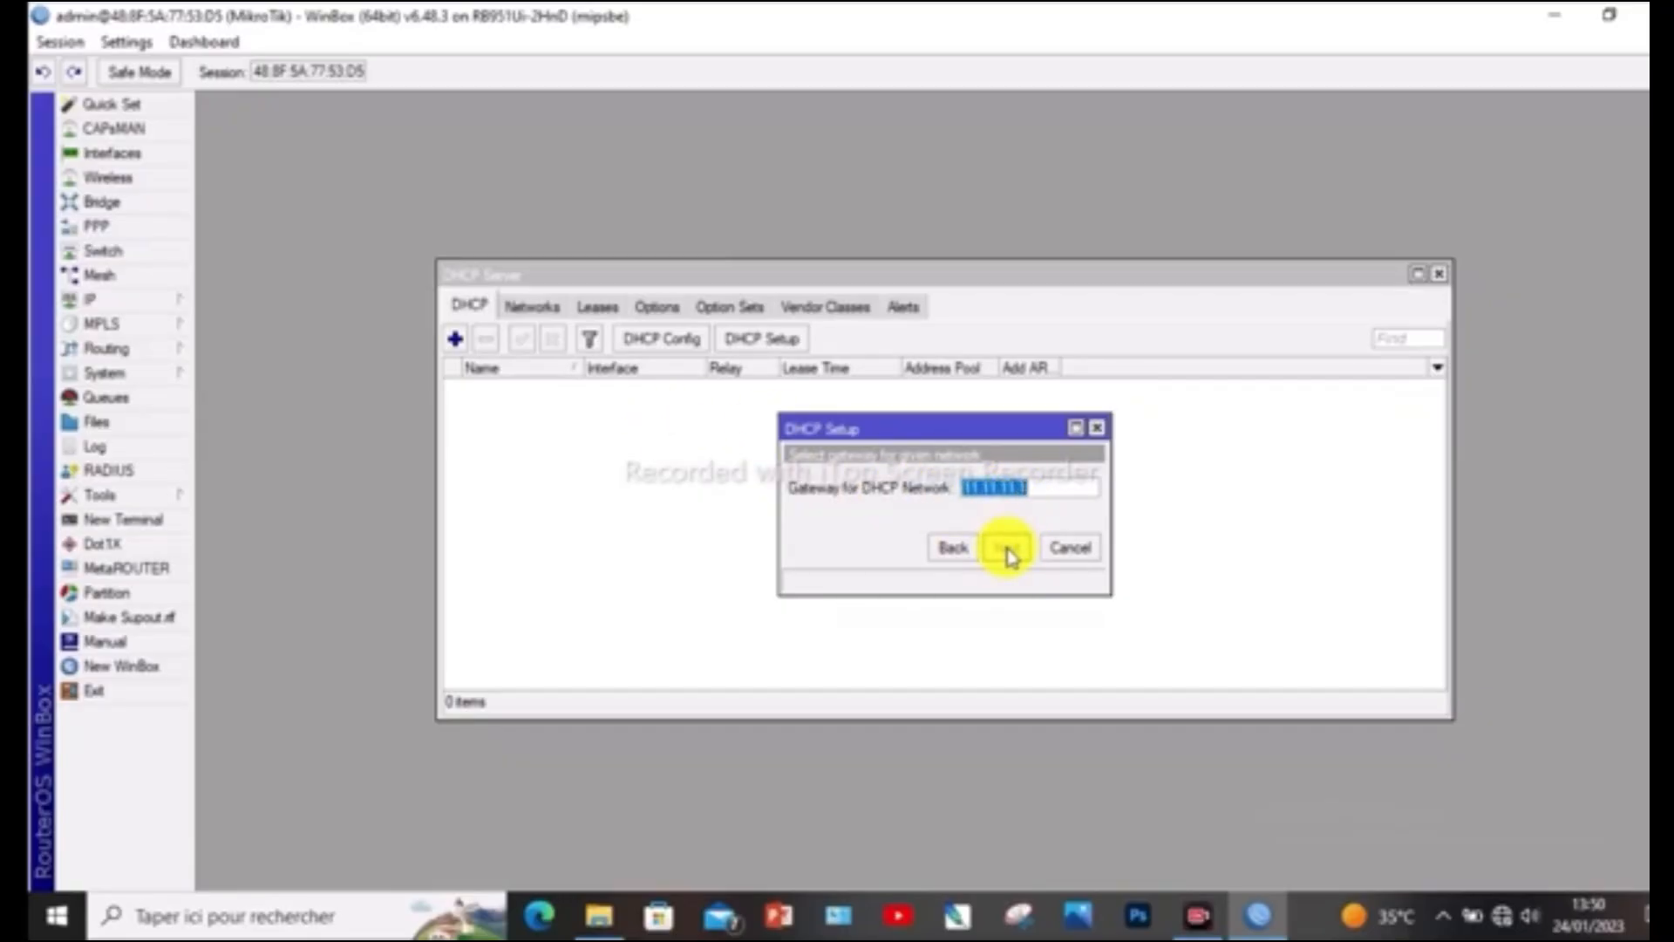
{"action": "left_click", "coordinate": [1009, 549]}
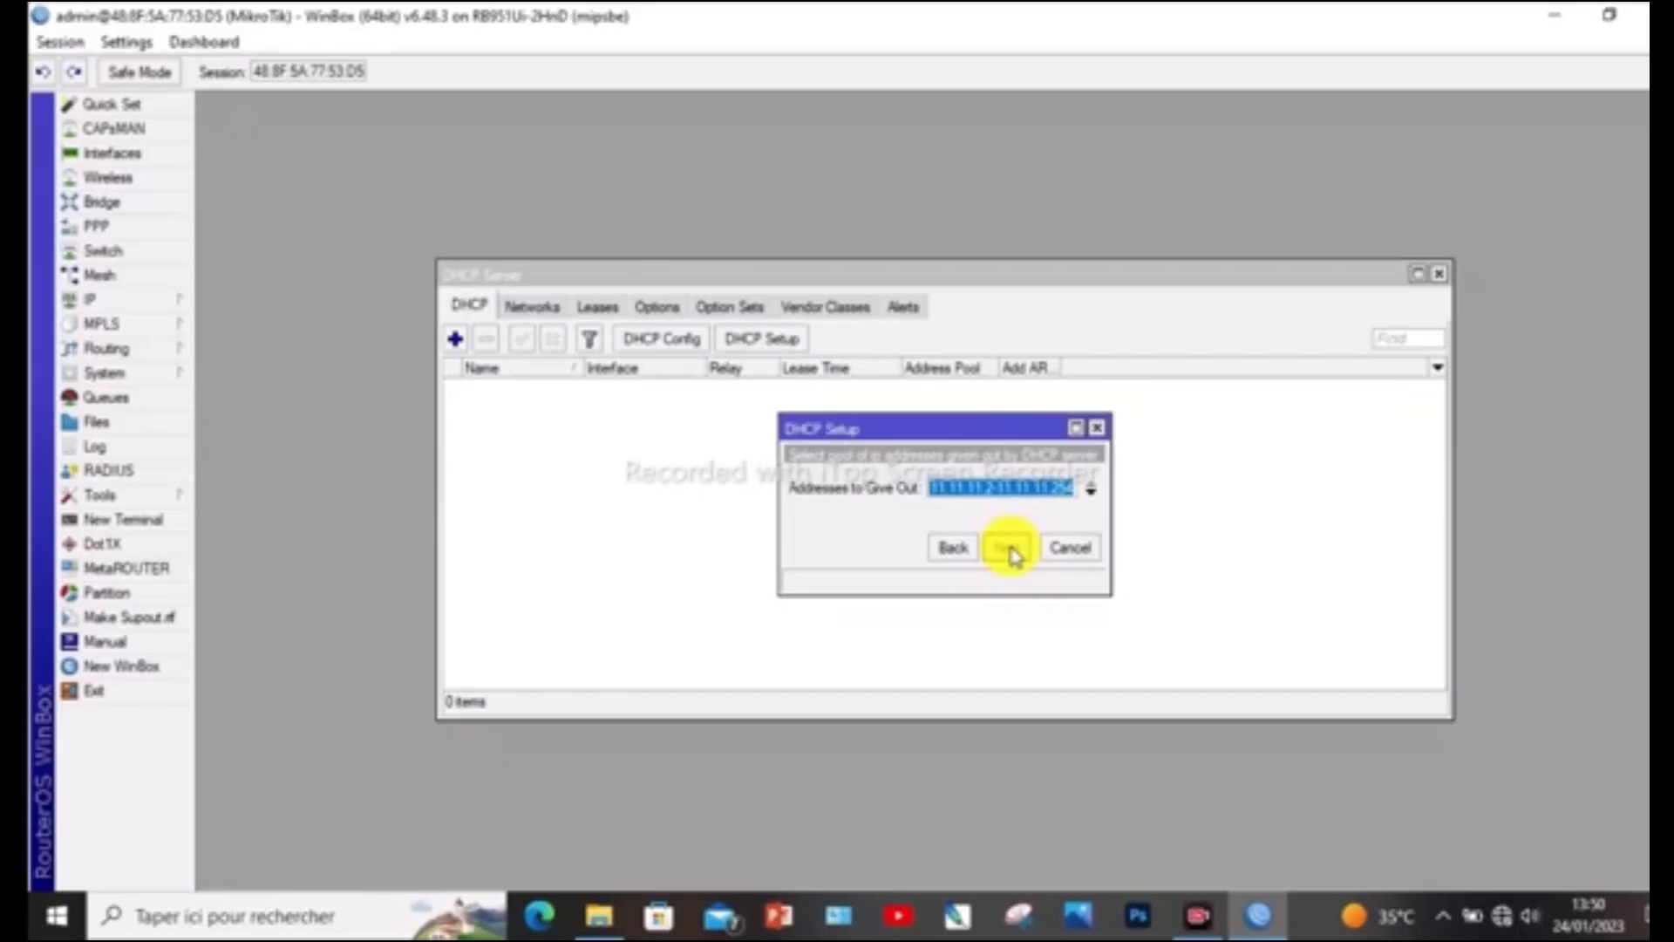
{"action": "left_click", "coordinate": [1014, 553]}
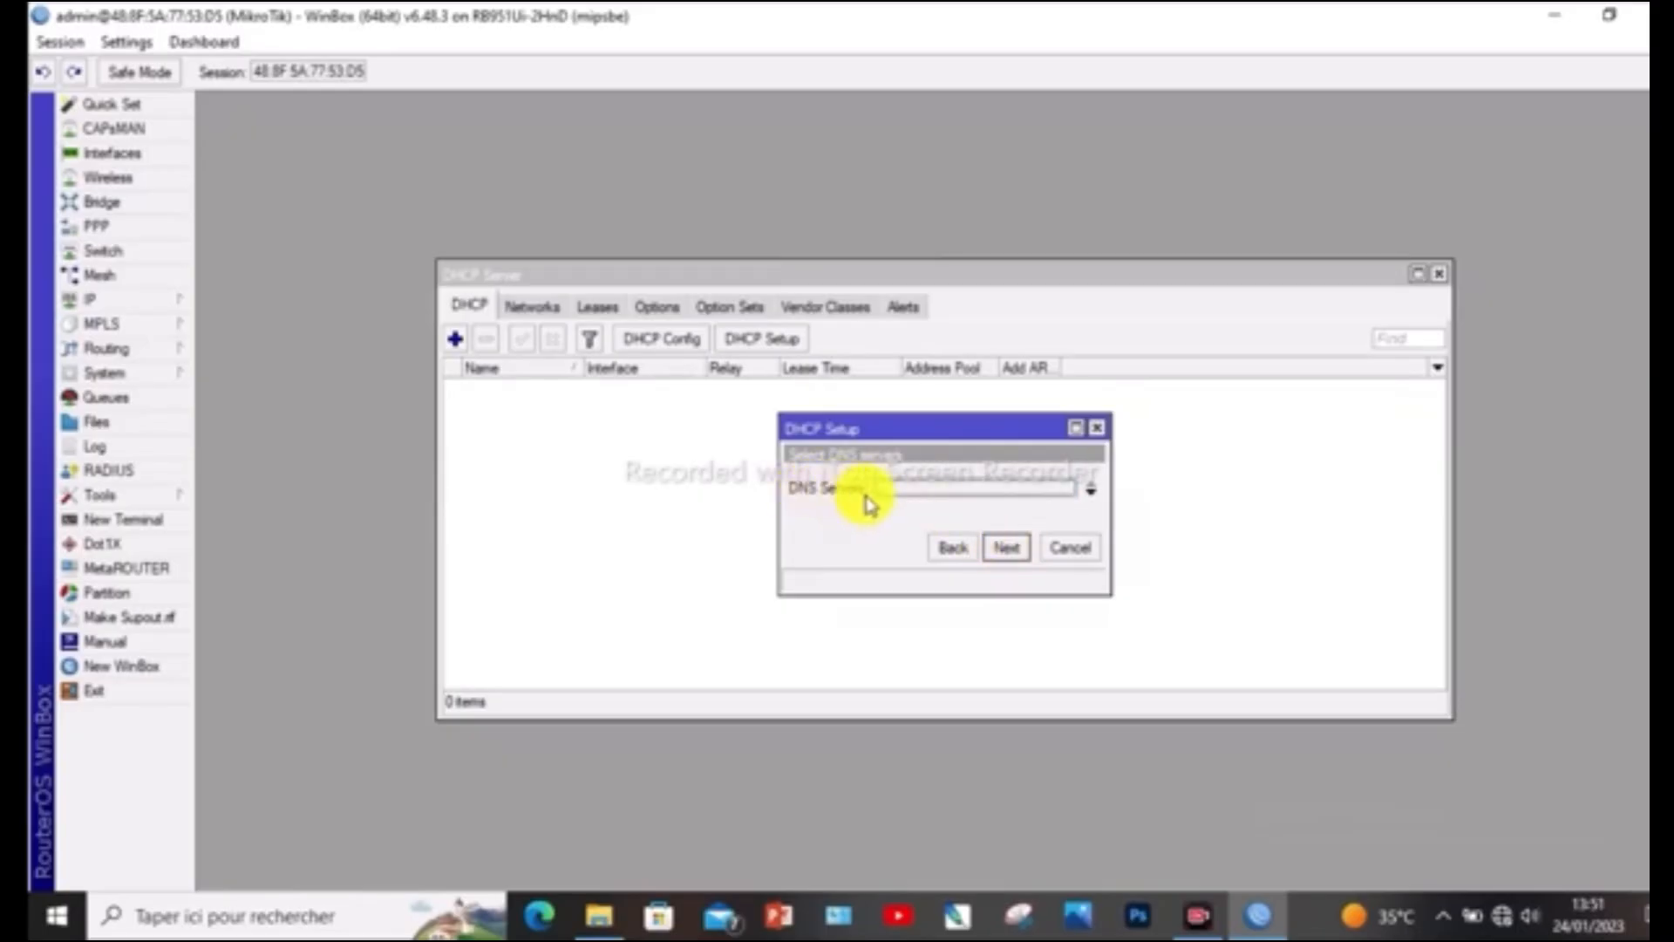
Set the DNS servers to 8.8.8.8 and 8.8.4.4, keep the 00:10:00 lease time, and finish the DHCP setup
{"action": "left_click", "coordinate": [1089, 497]}
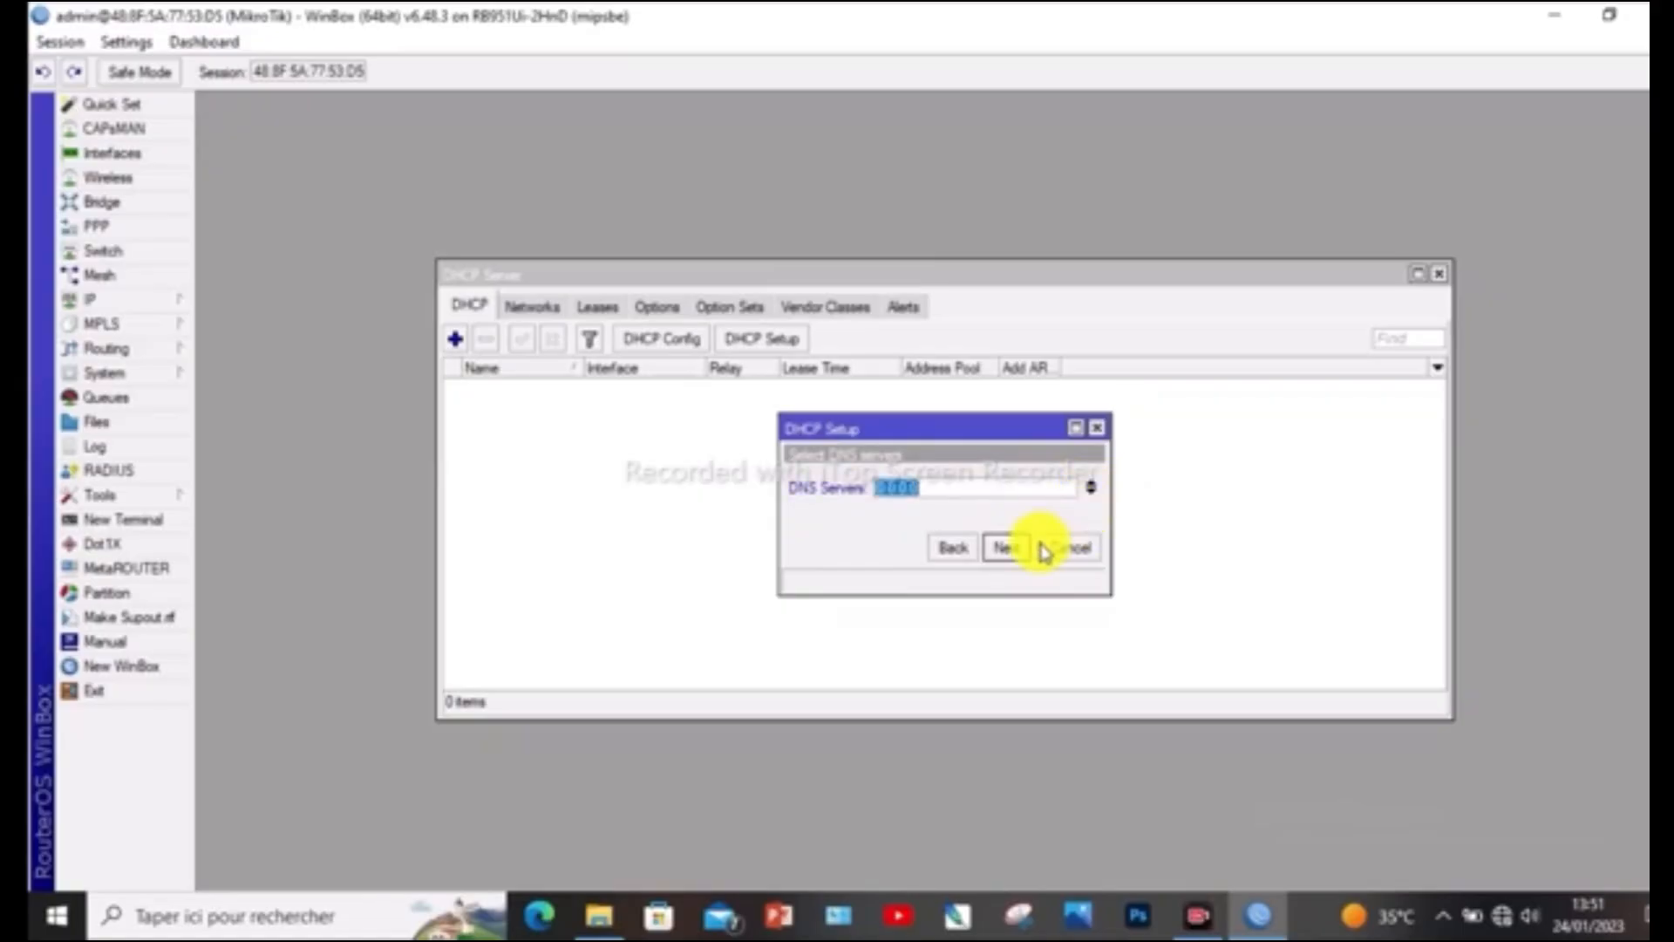
{"action": "type", "text": "8.8.8.8"}
{"action": "left_click", "coordinate": [1091, 494]}
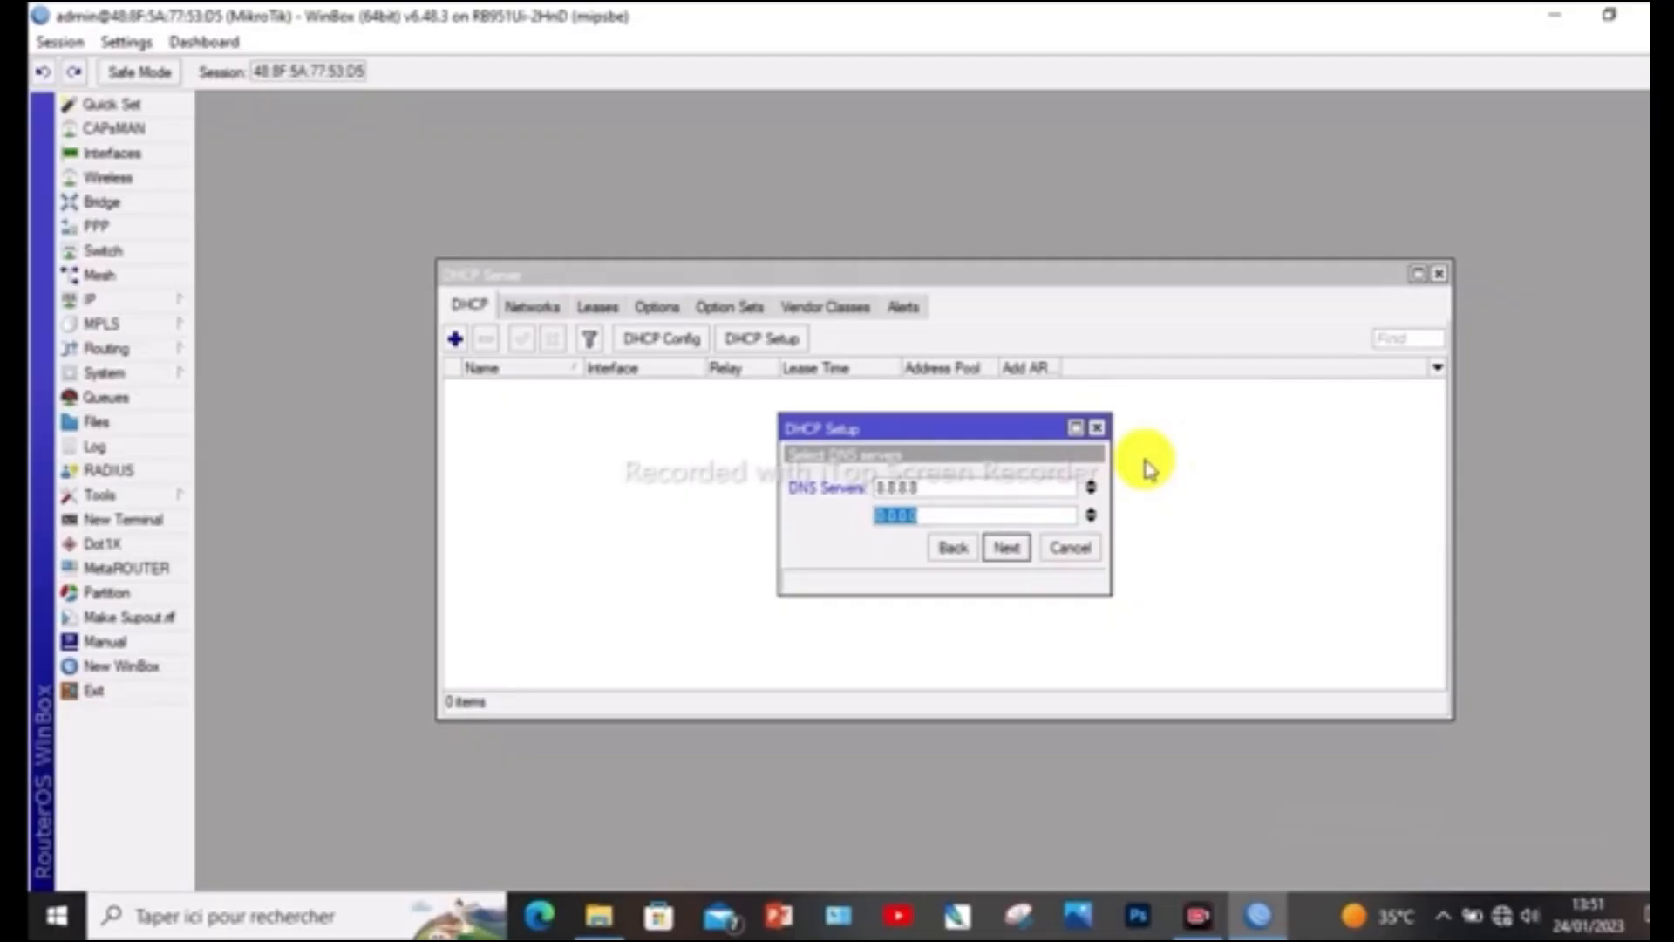
{"action": "type", "text": "8.8.4.4"}
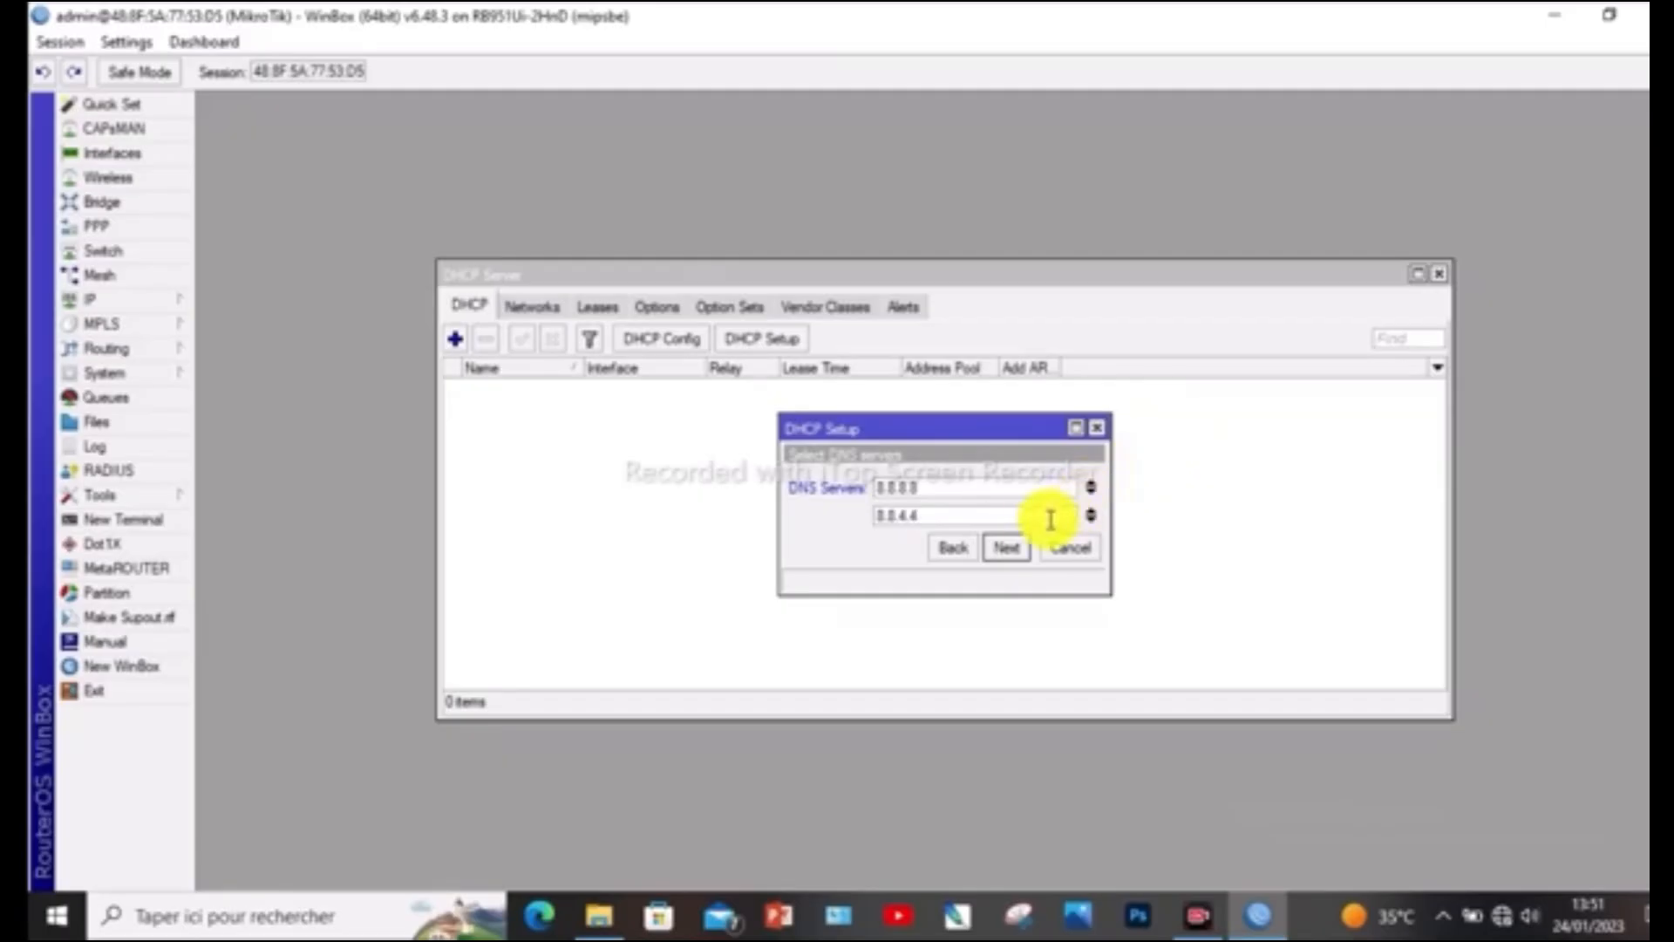
{"action": "left_click", "coordinate": [1008, 551]}
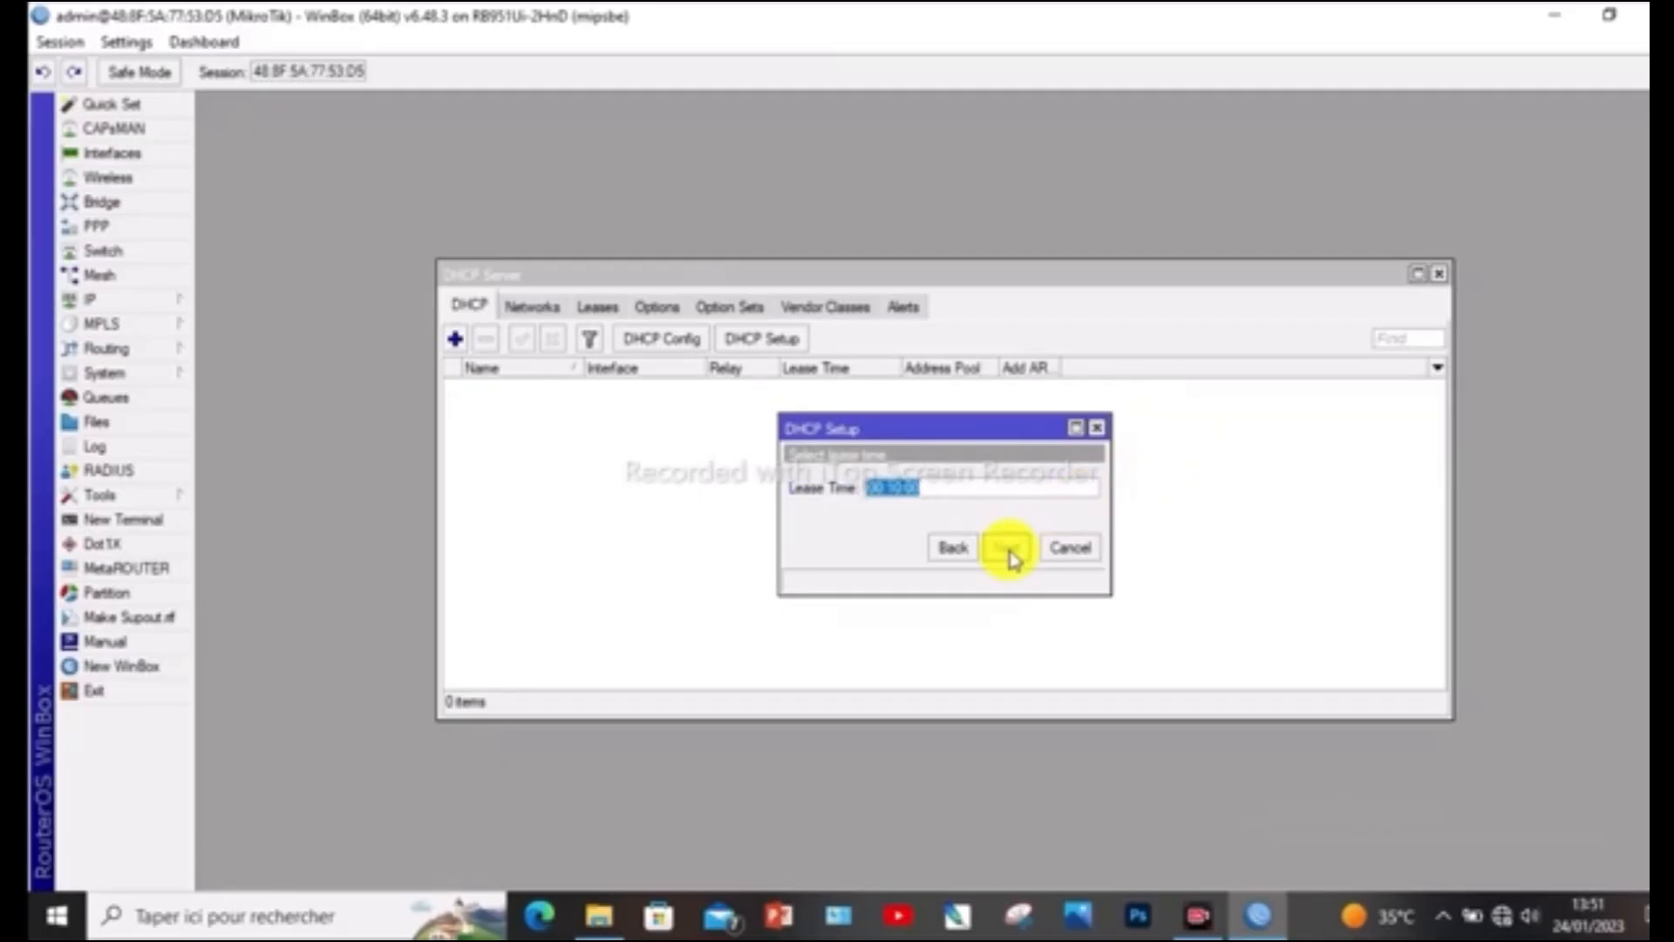
{"action": "left_click", "coordinate": [1009, 551]}
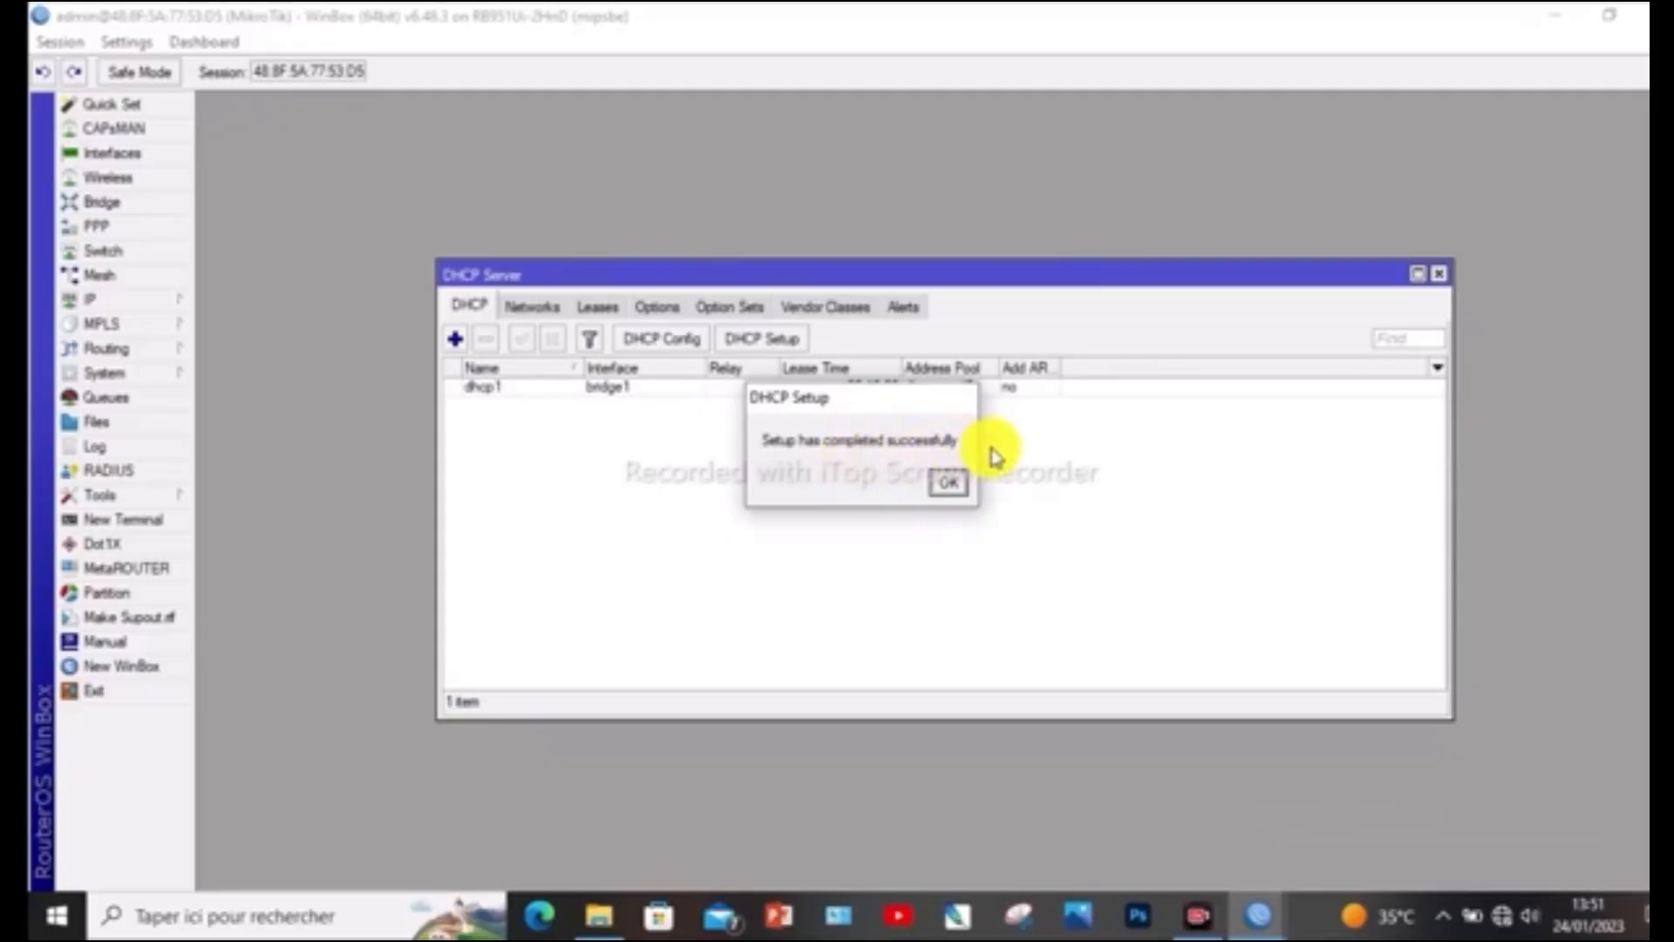
{"action": "left_click", "coordinate": [953, 491]}
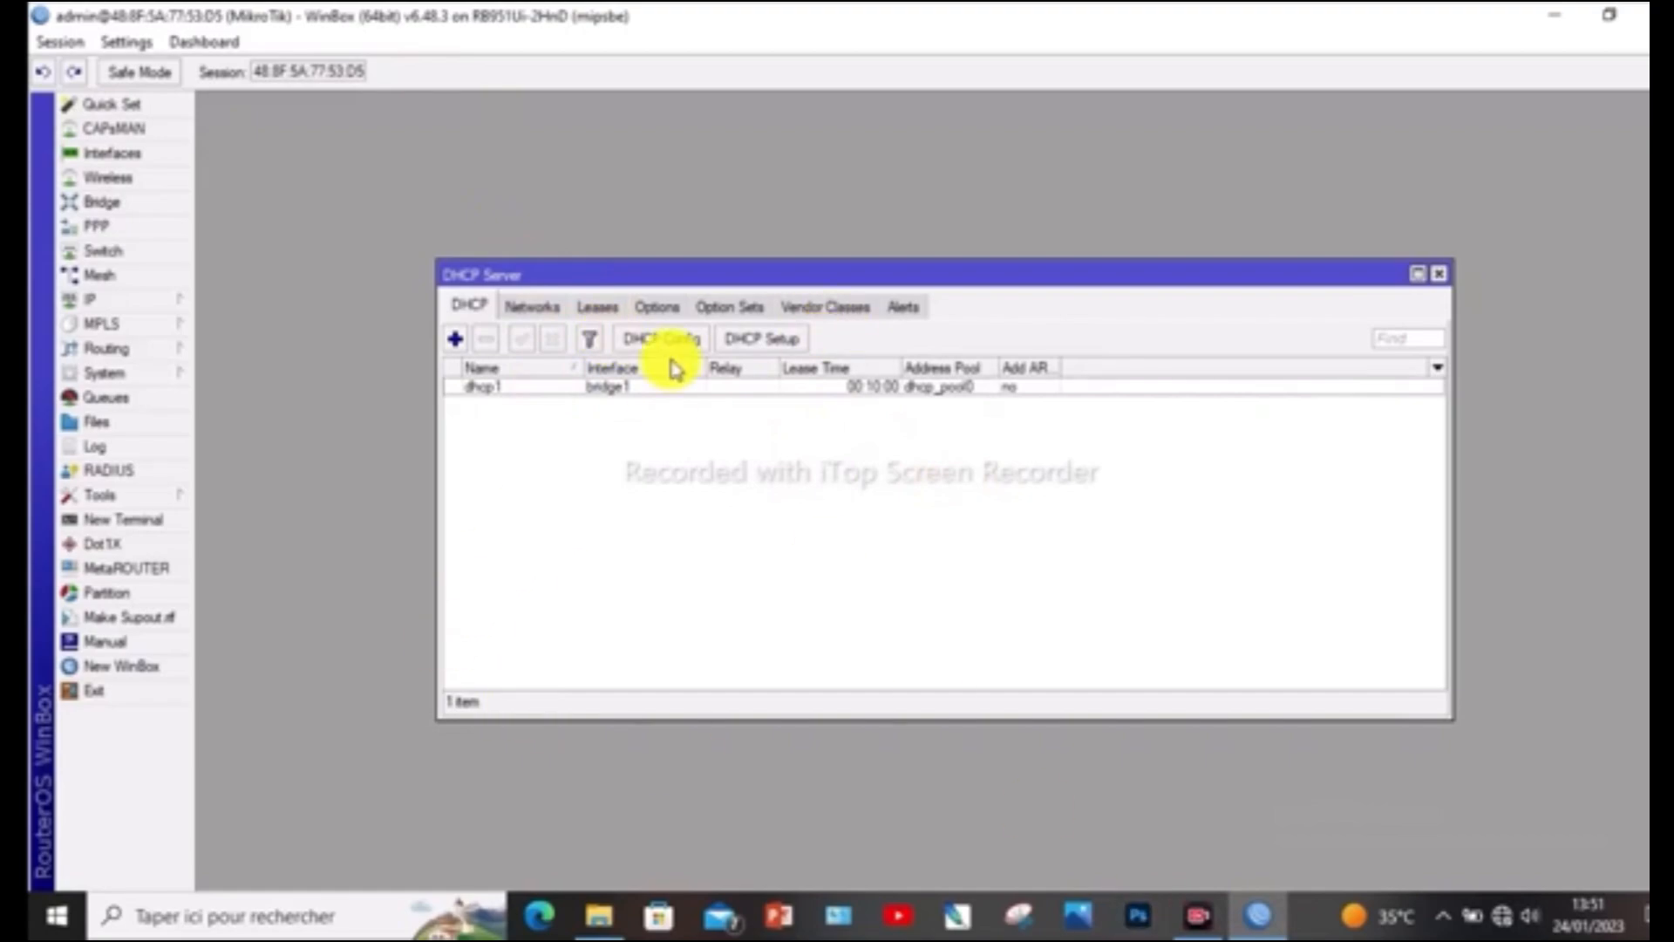
Enable Always Broadcast and Add ARP For Leases on the bridge1 DHCP server, and apply the settings
{"action": "left_click", "coordinate": [519, 309]}
{"action": "left_click", "coordinate": [475, 310]}
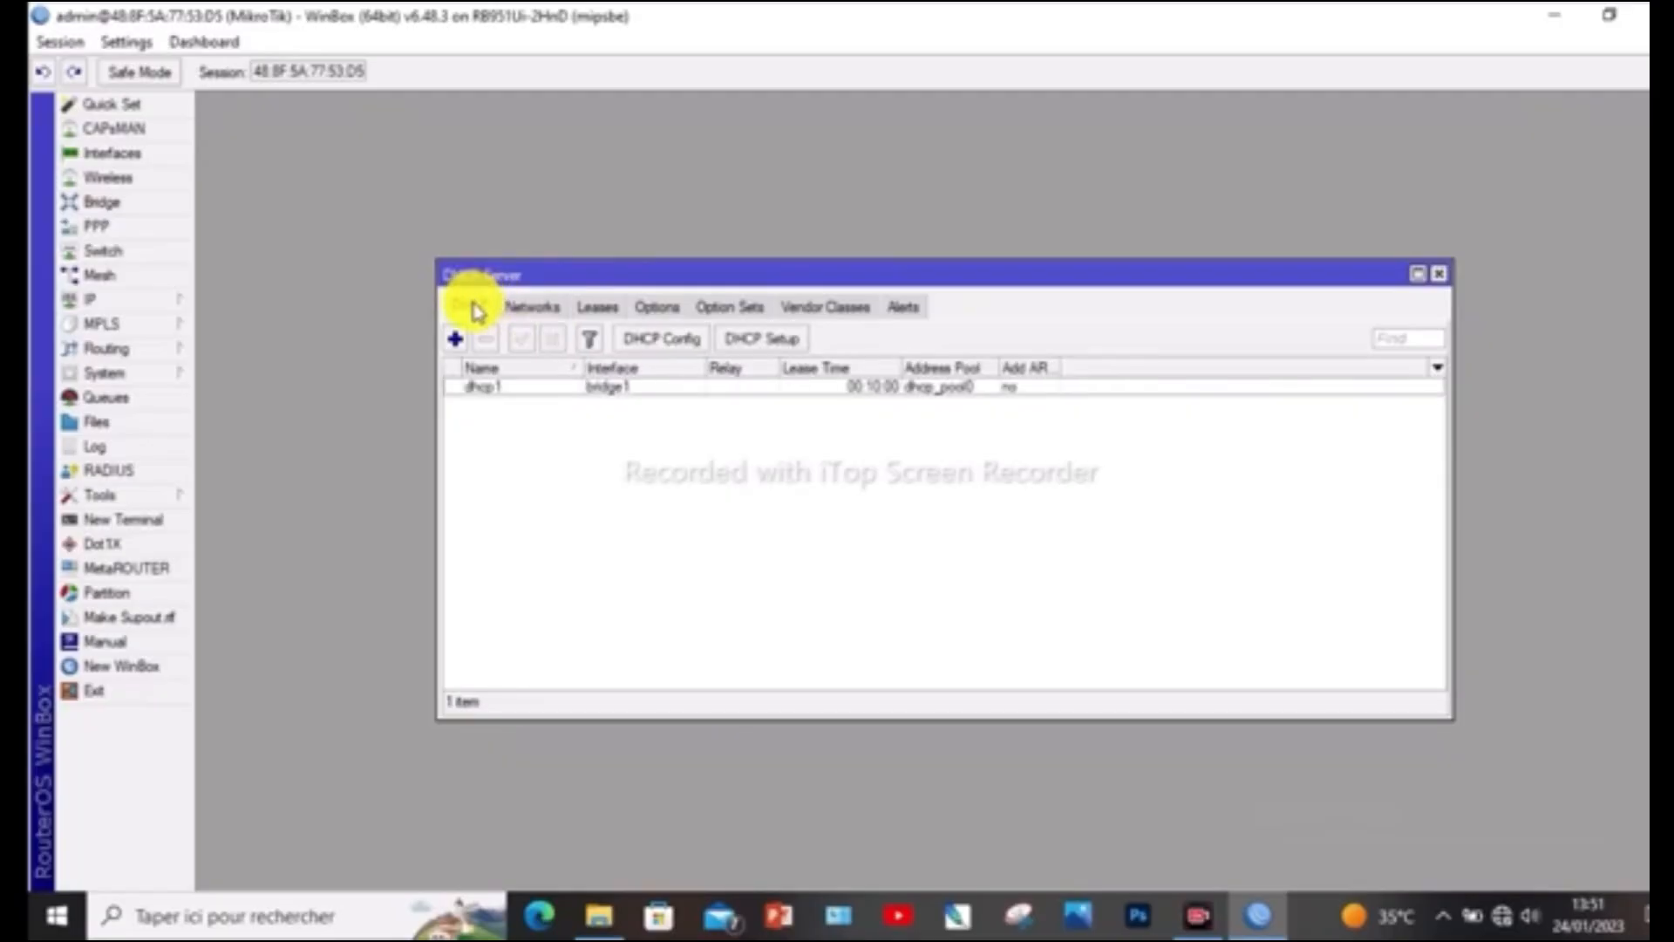
{"action": "double_click", "coordinate": [527, 387]}
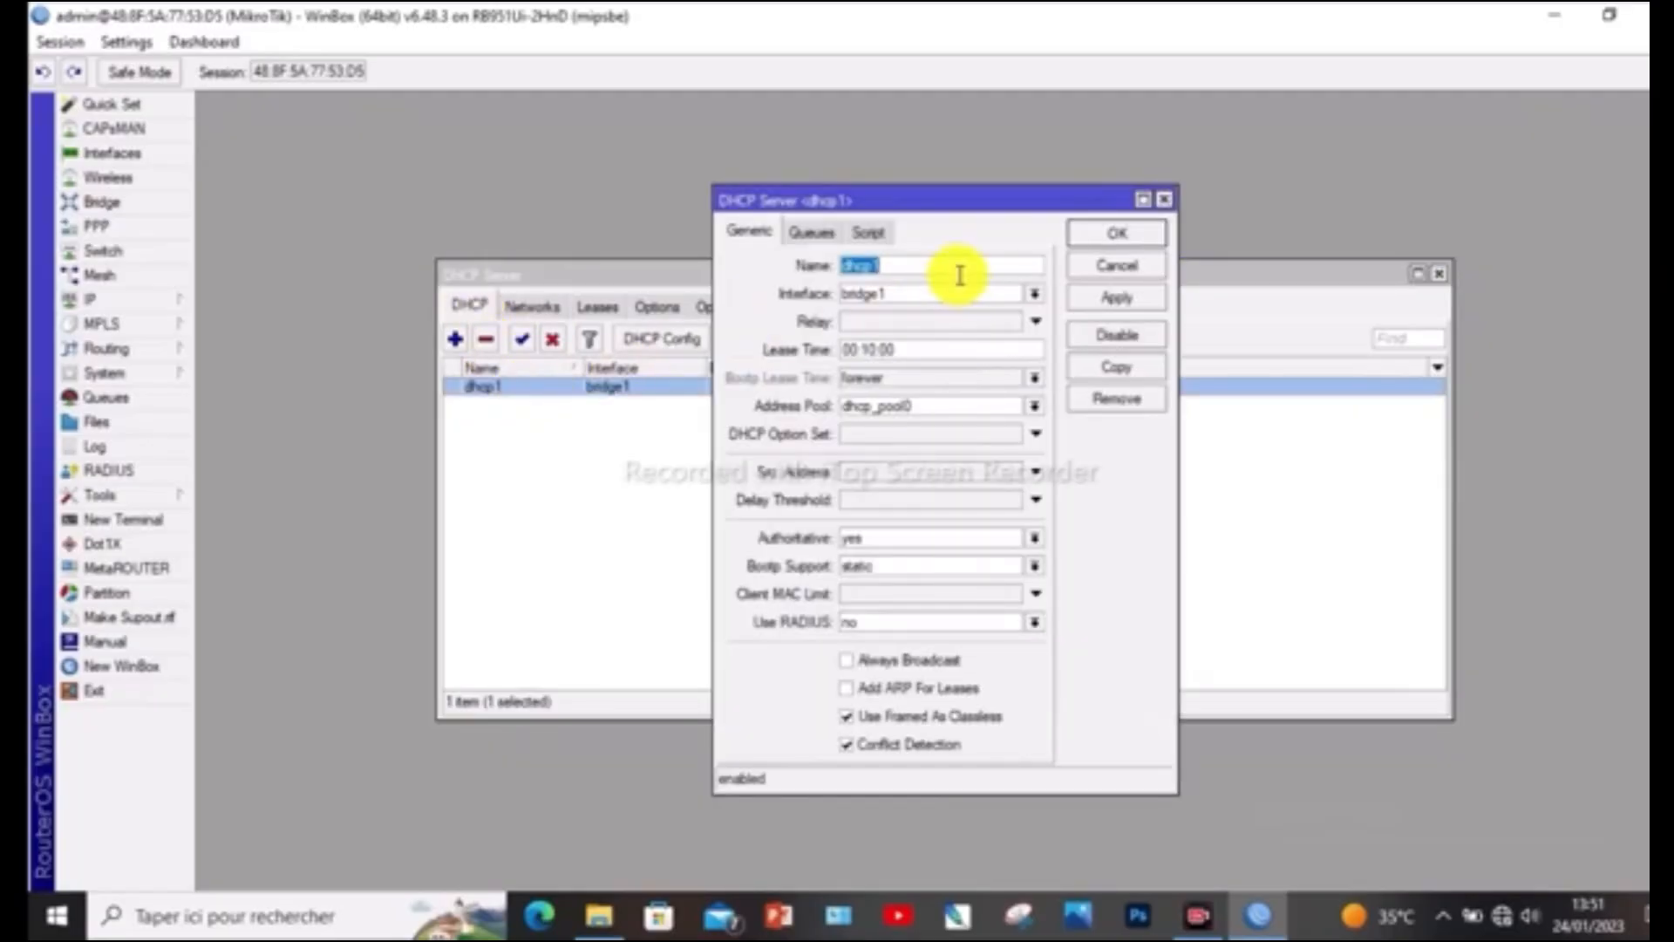
{"action": "left_click", "coordinate": [1161, 203]}
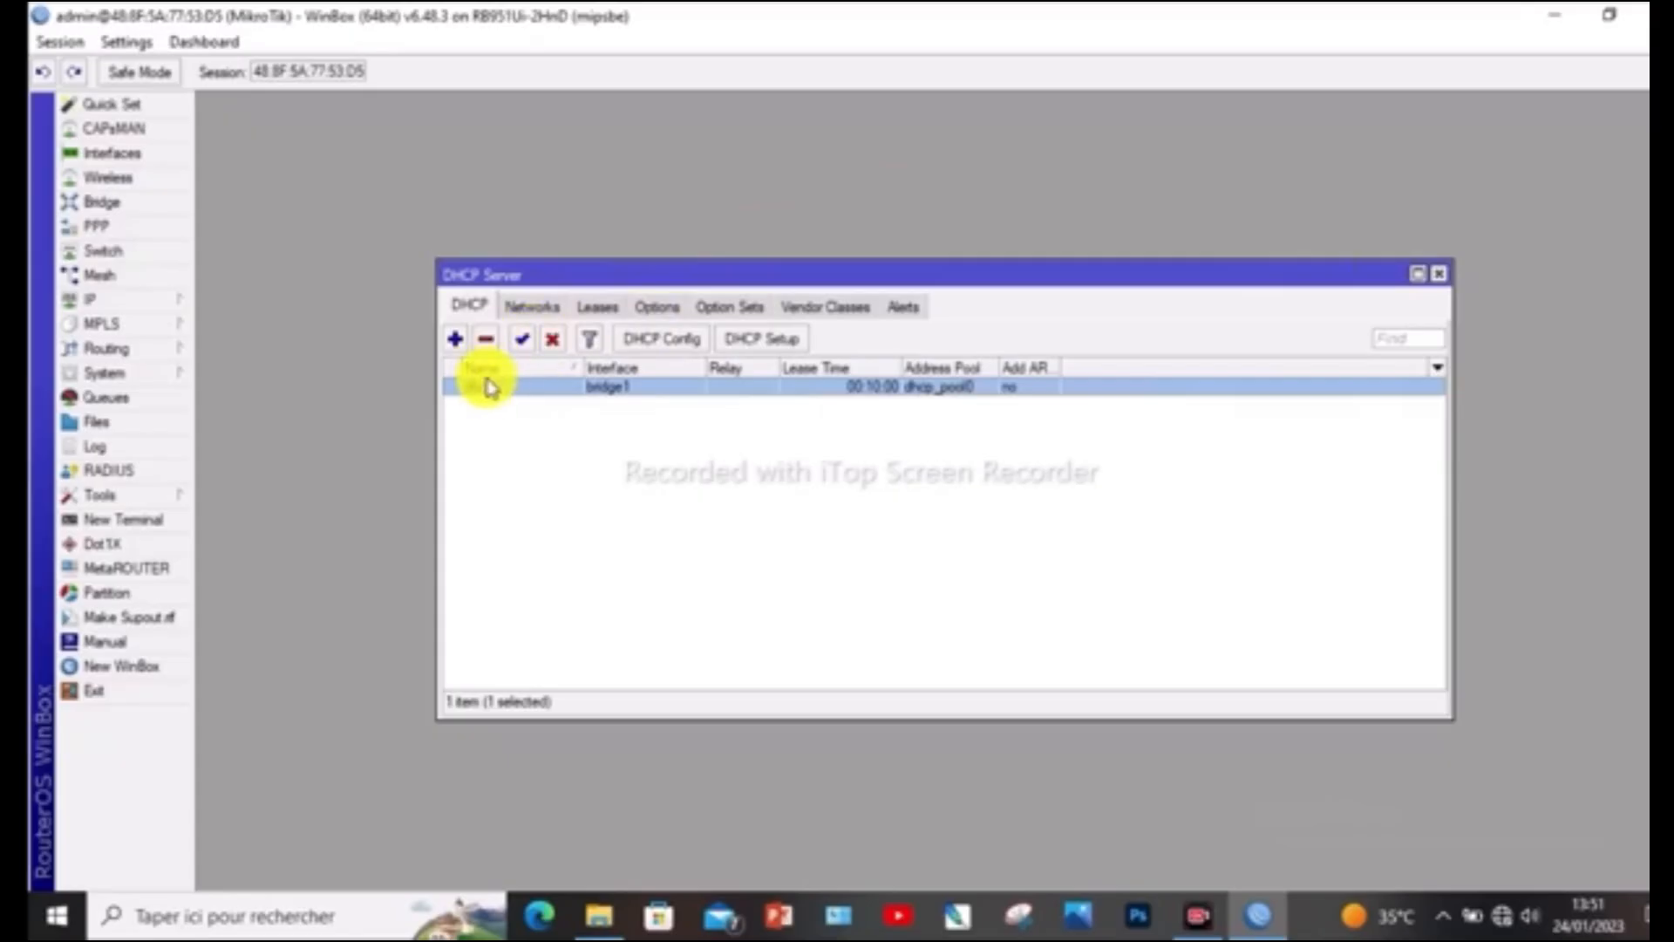
{"action": "double_click", "coordinate": [538, 387]}
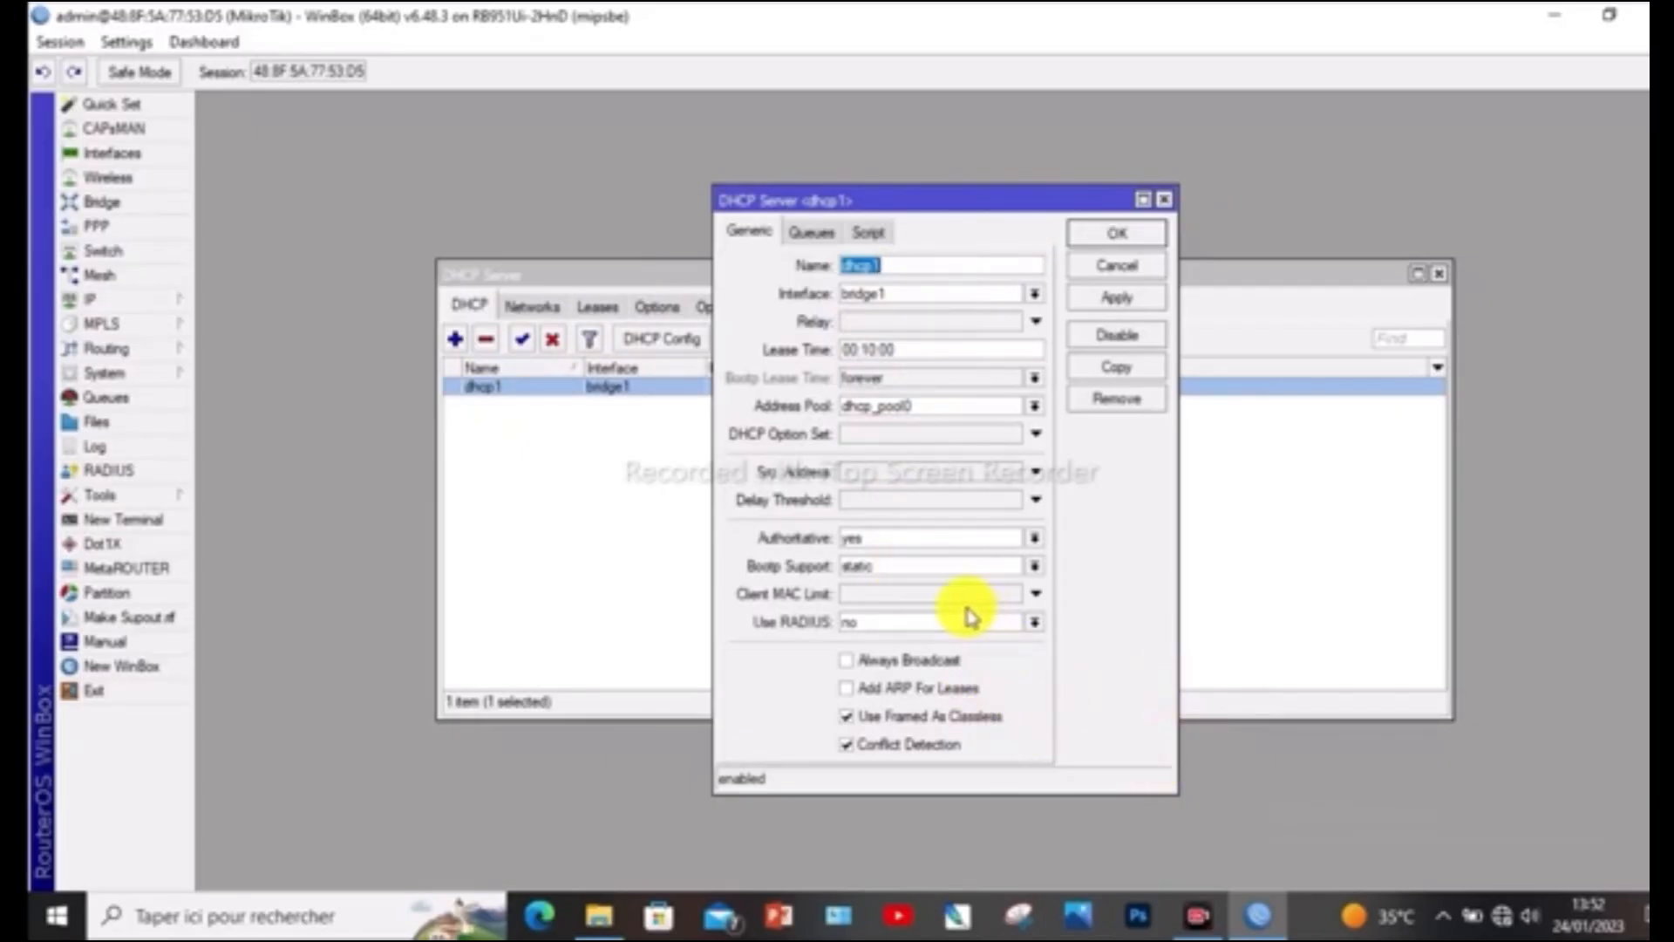
{"action": "left_click", "coordinate": [850, 662]}
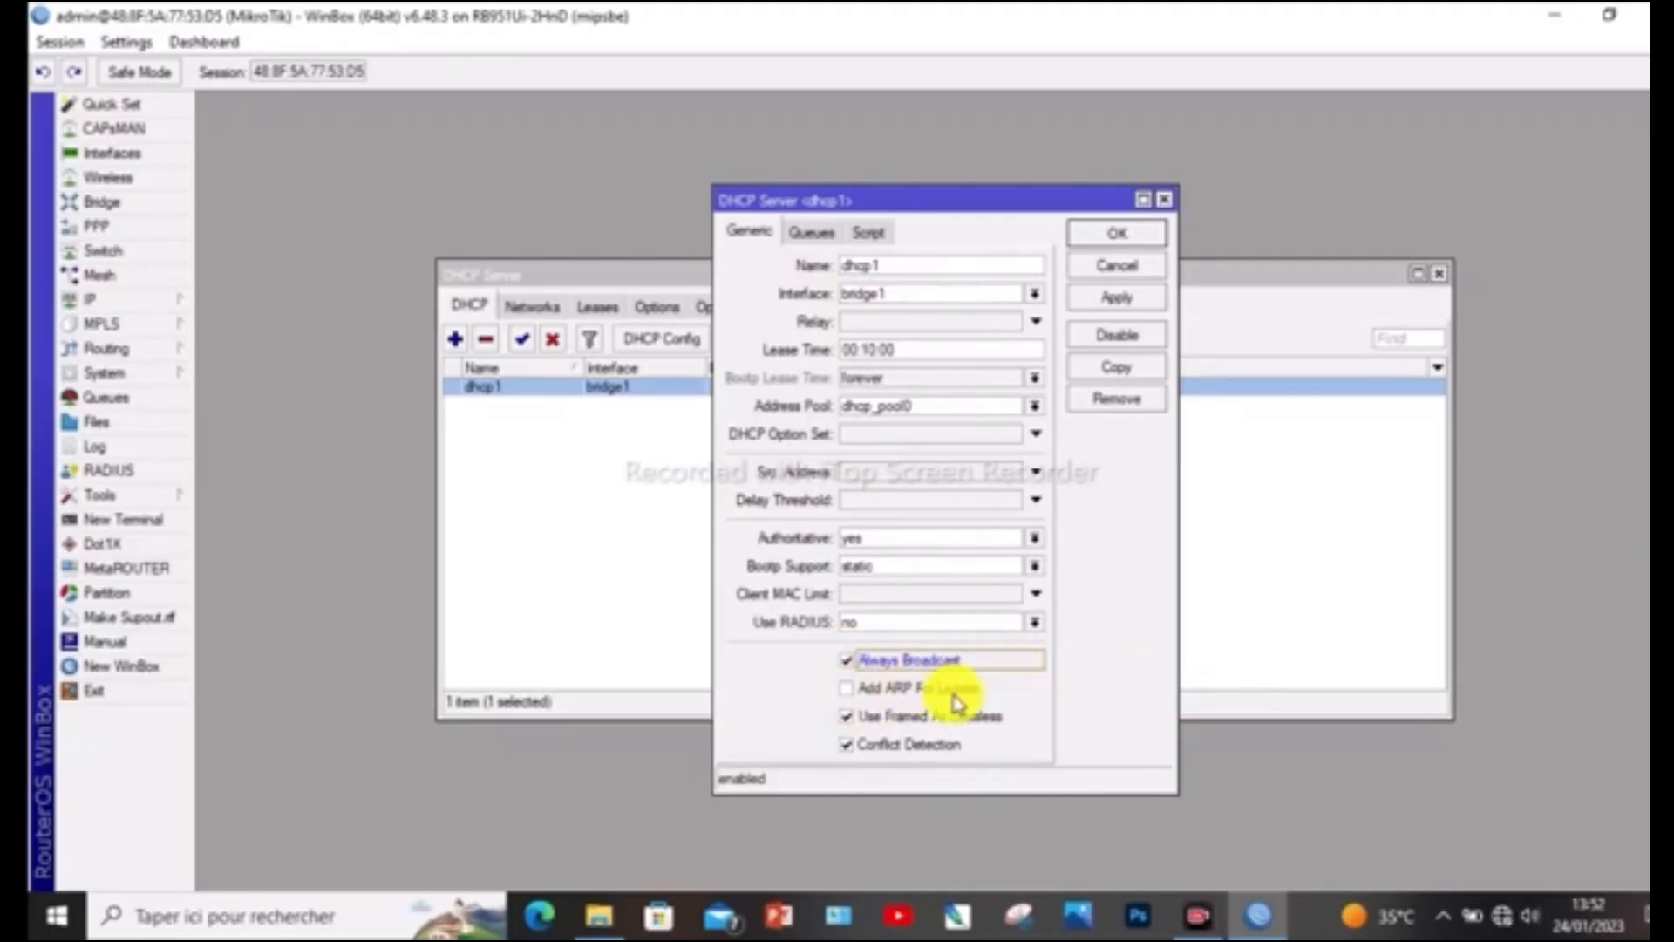
{"action": "left_click", "coordinate": [847, 688]}
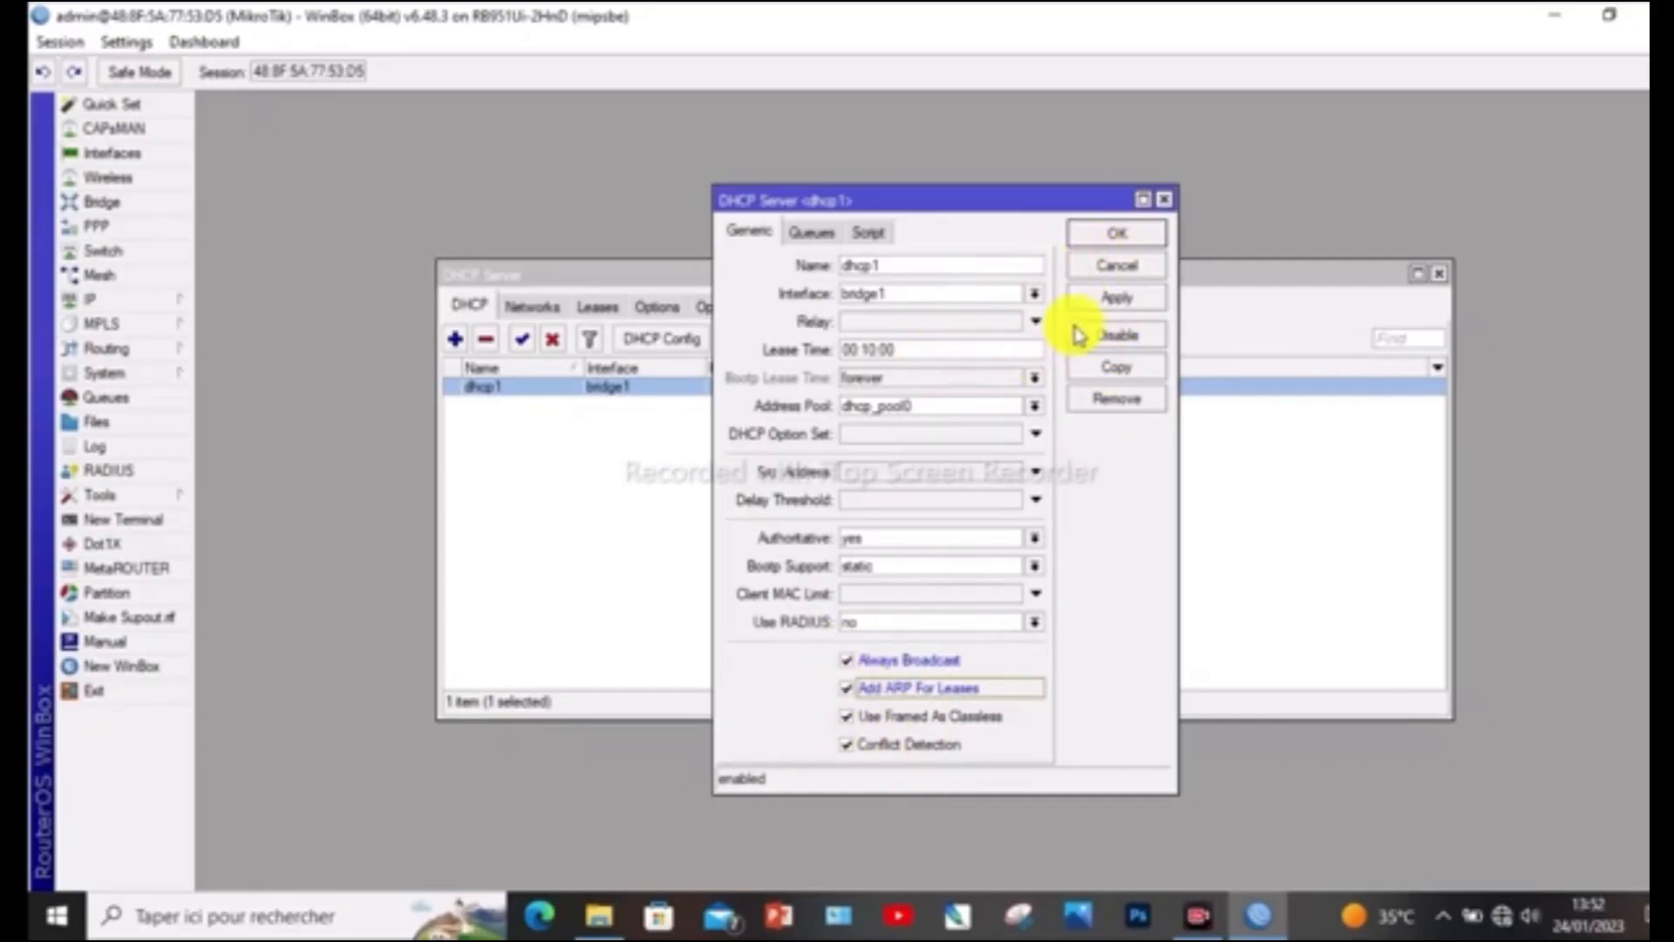
Confirm and close the DHCP server settings, and open the router's Hotspot configuration
{"action": "left_click", "coordinate": [1117, 233]}
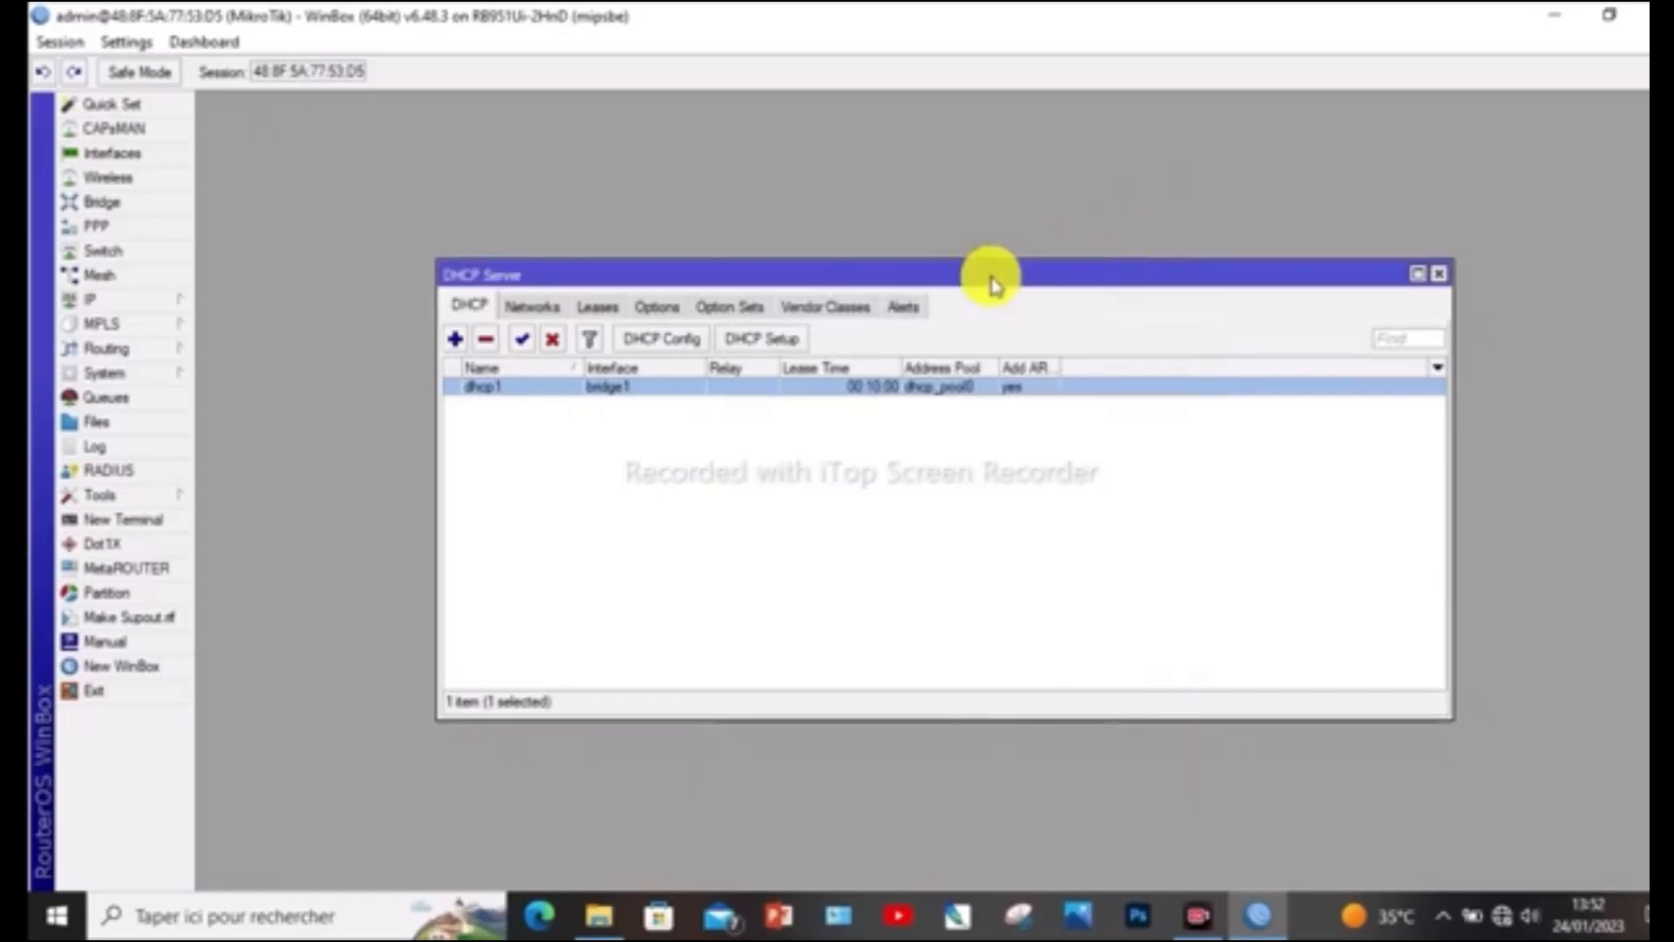
{"action": "left_click", "coordinate": [1441, 277]}
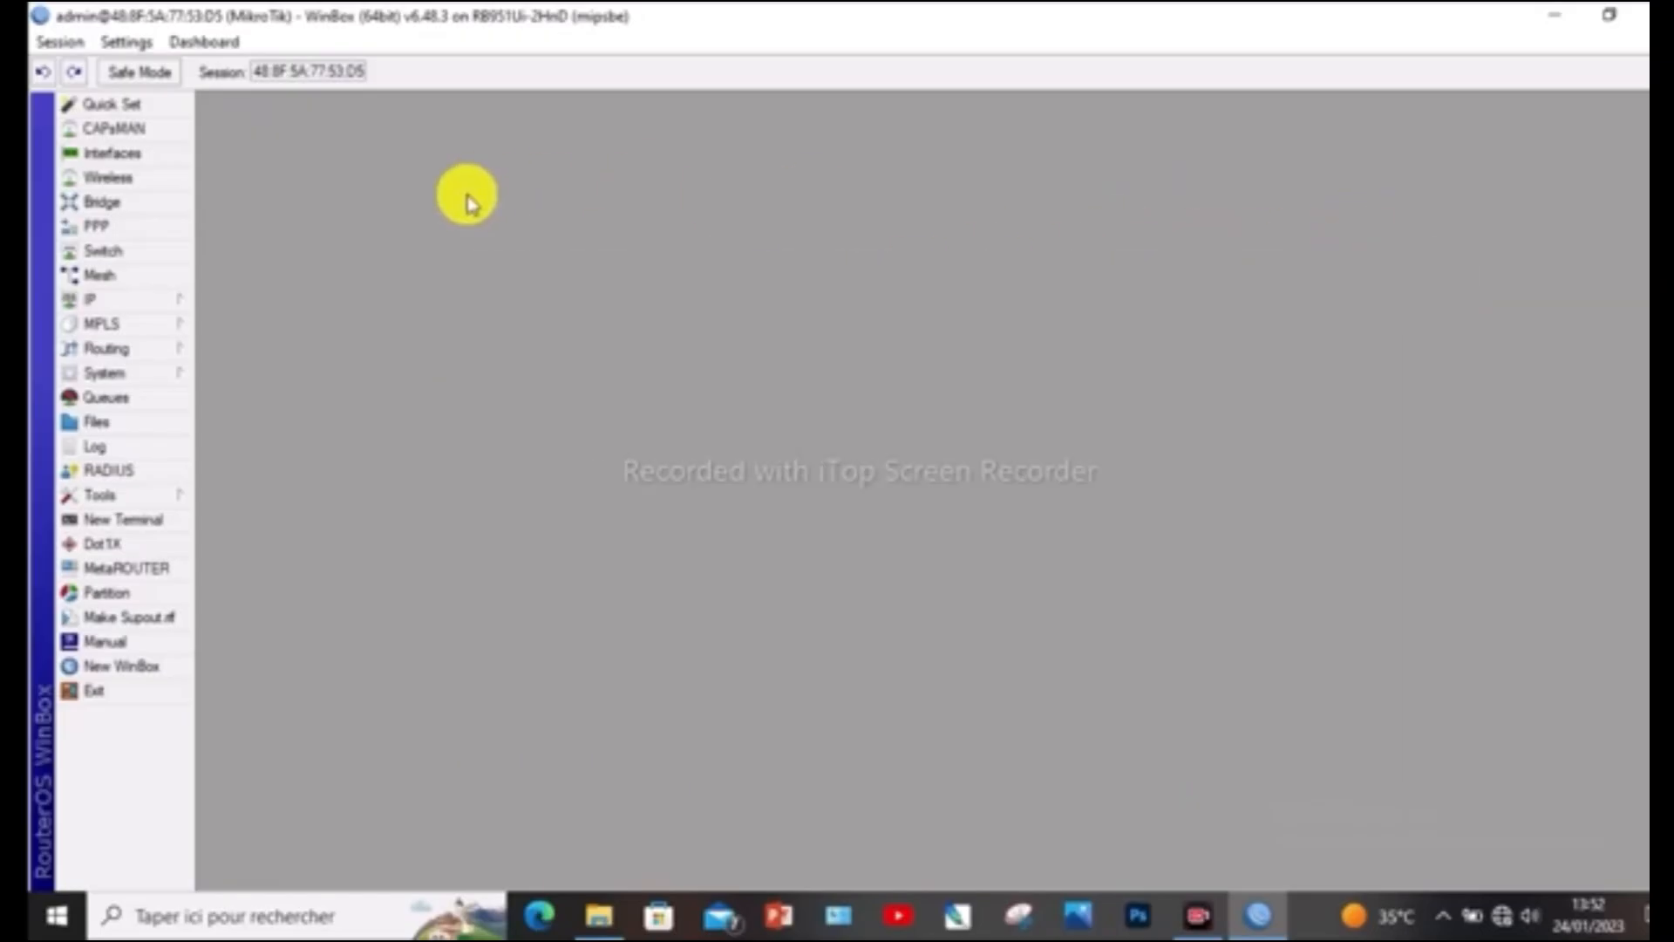
{"action": "left_click", "coordinate": [112, 304]}
{"action": "left_click", "coordinate": [127, 301]}
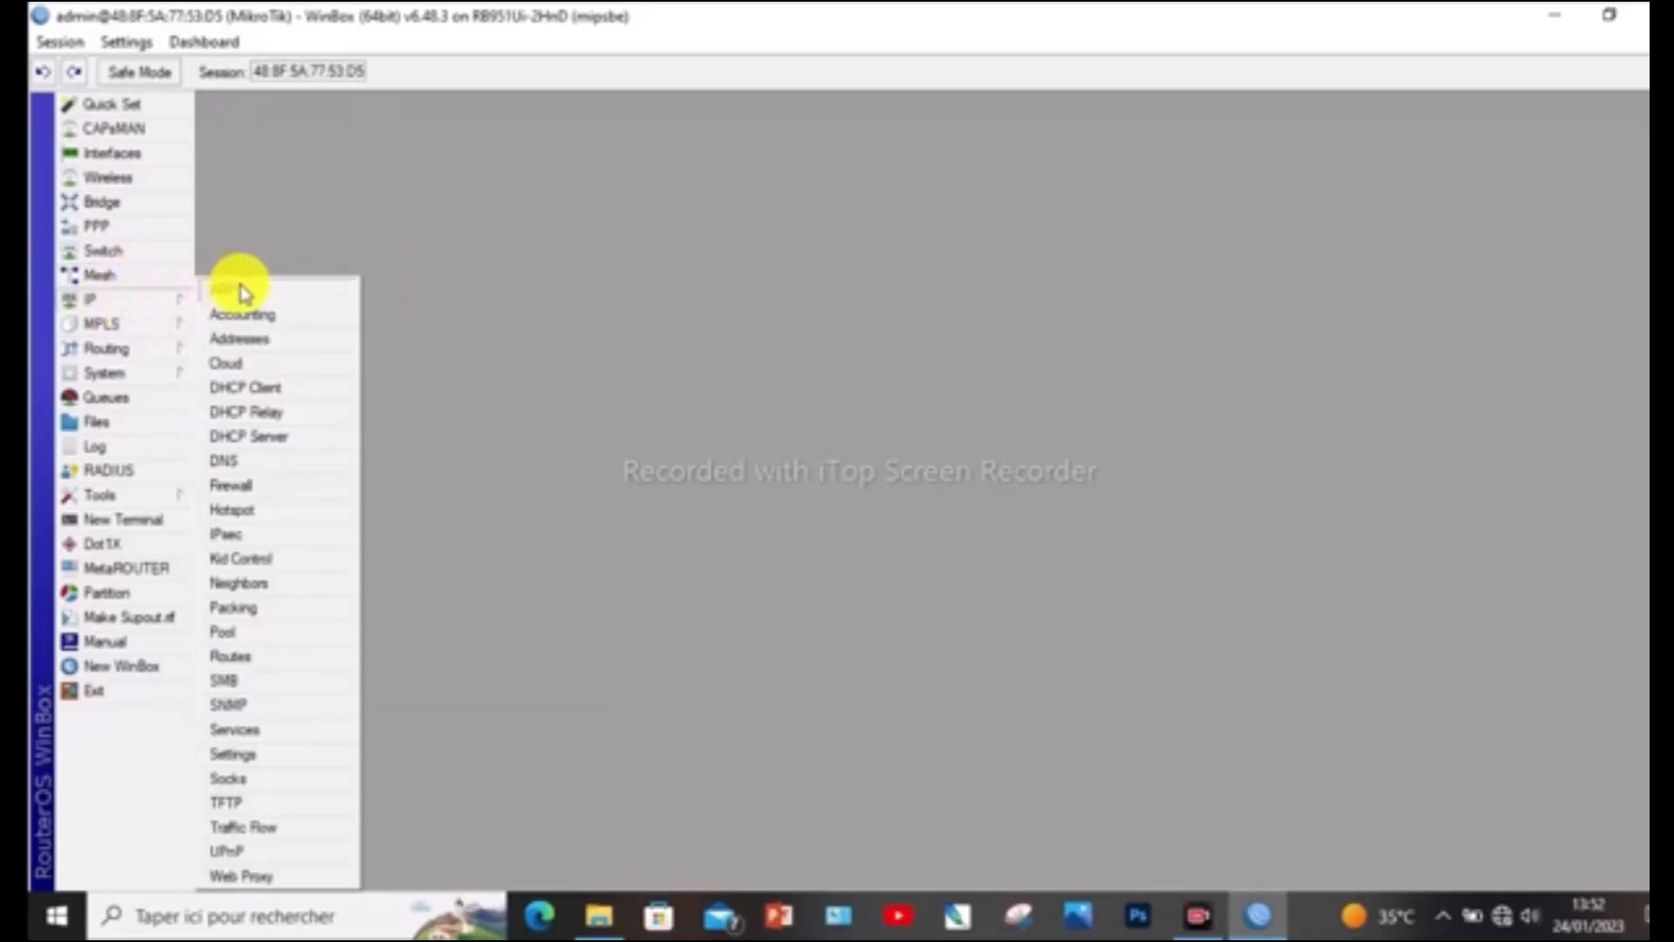
{"action": "left_click", "coordinate": [281, 518]}
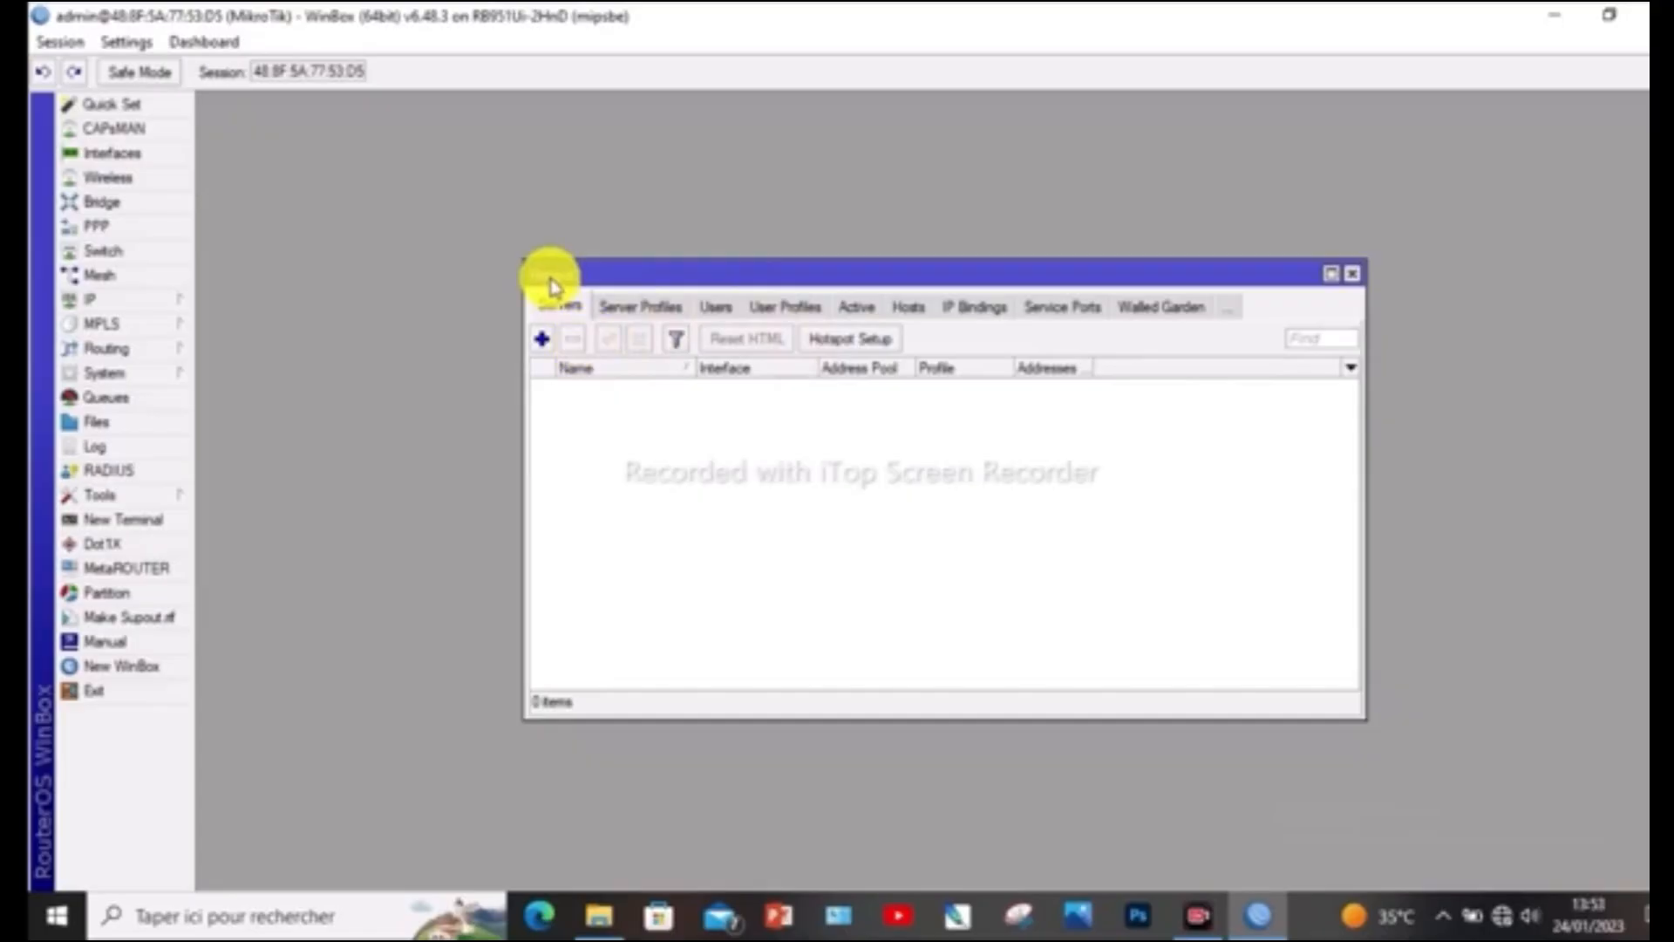
Start the Hotspot setup and select bridge1 as the interface it runs on
{"action": "left_click", "coordinate": [872, 344]}
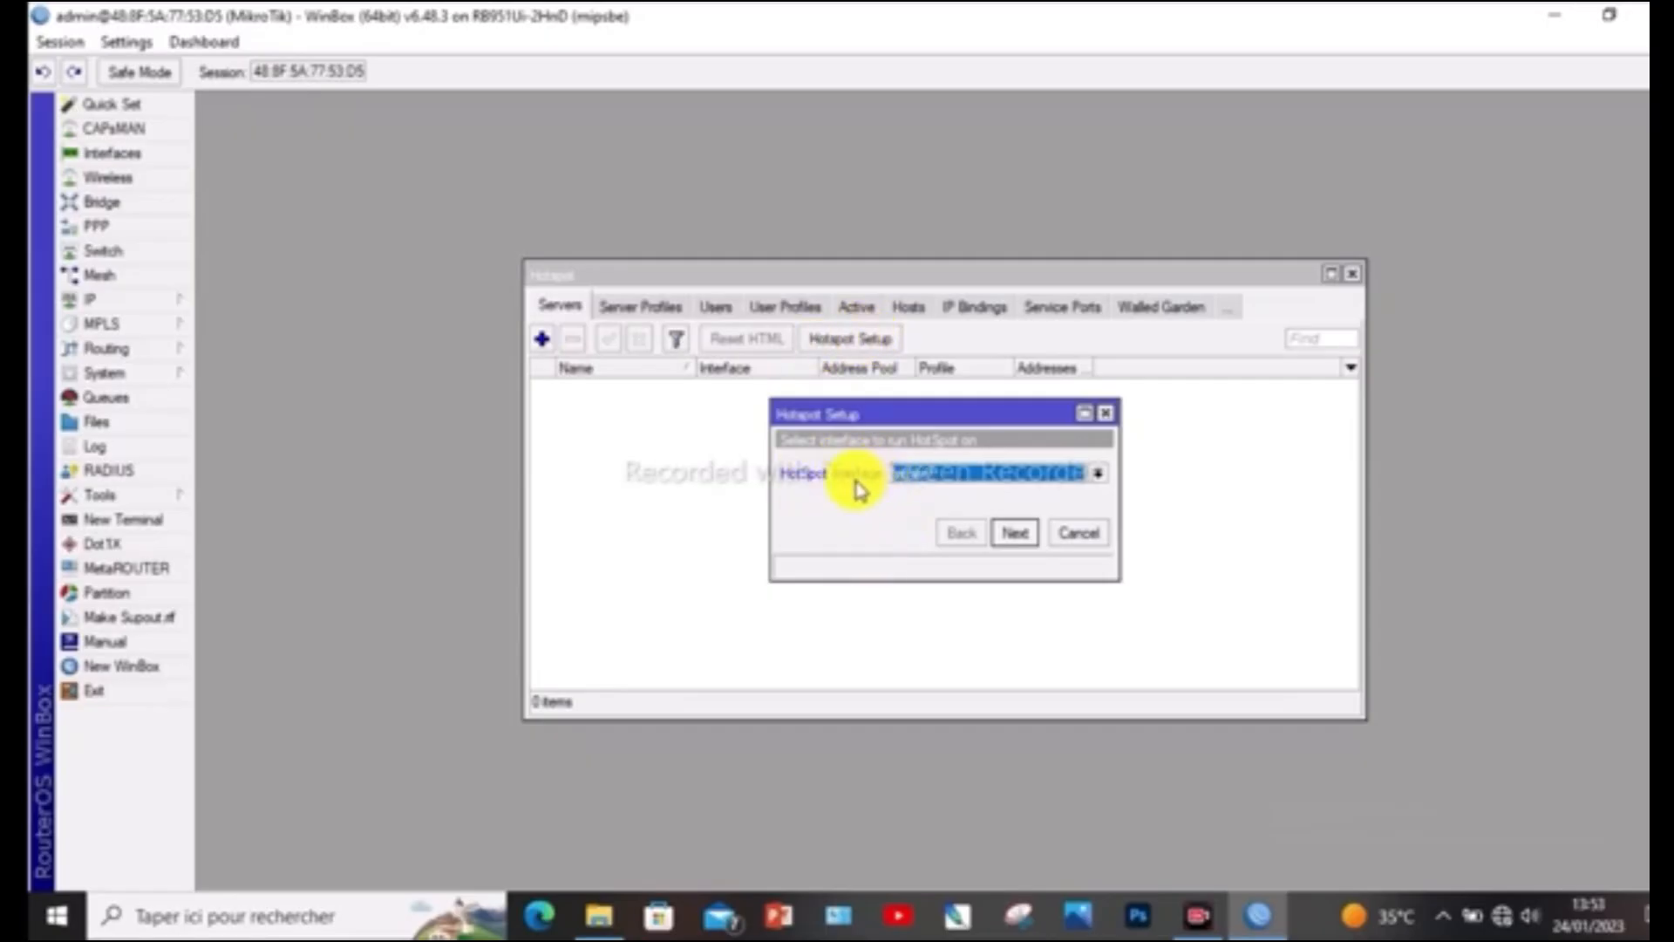
{"action": "left_click", "coordinate": [1098, 475]}
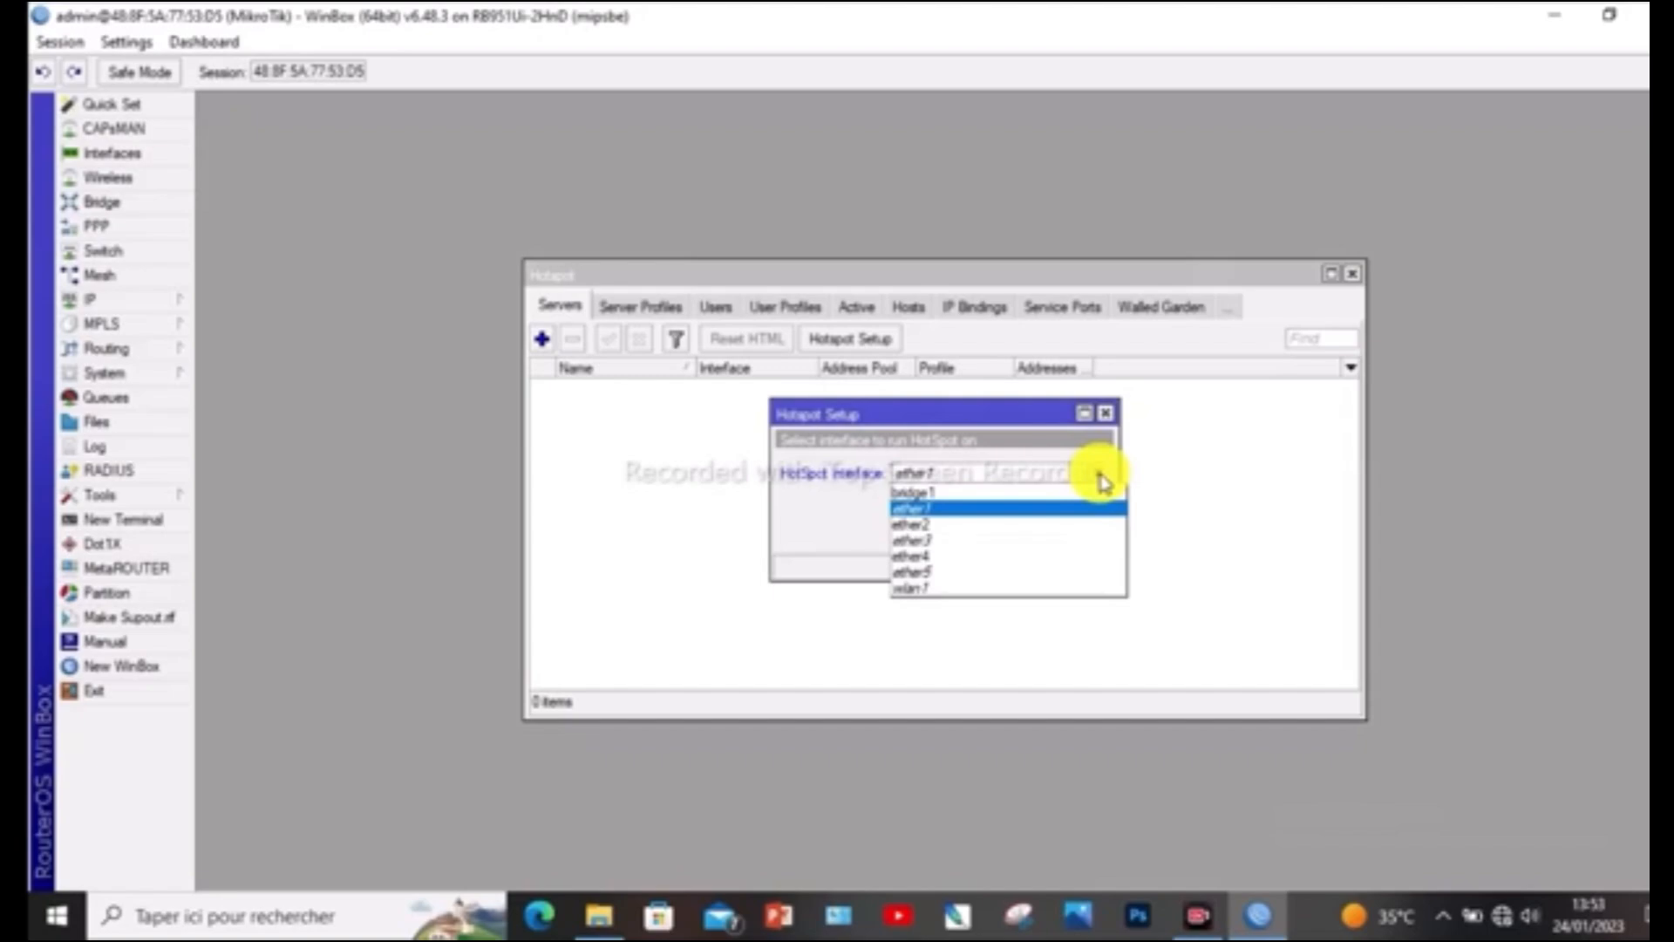
{"action": "left_click", "coordinate": [971, 493]}
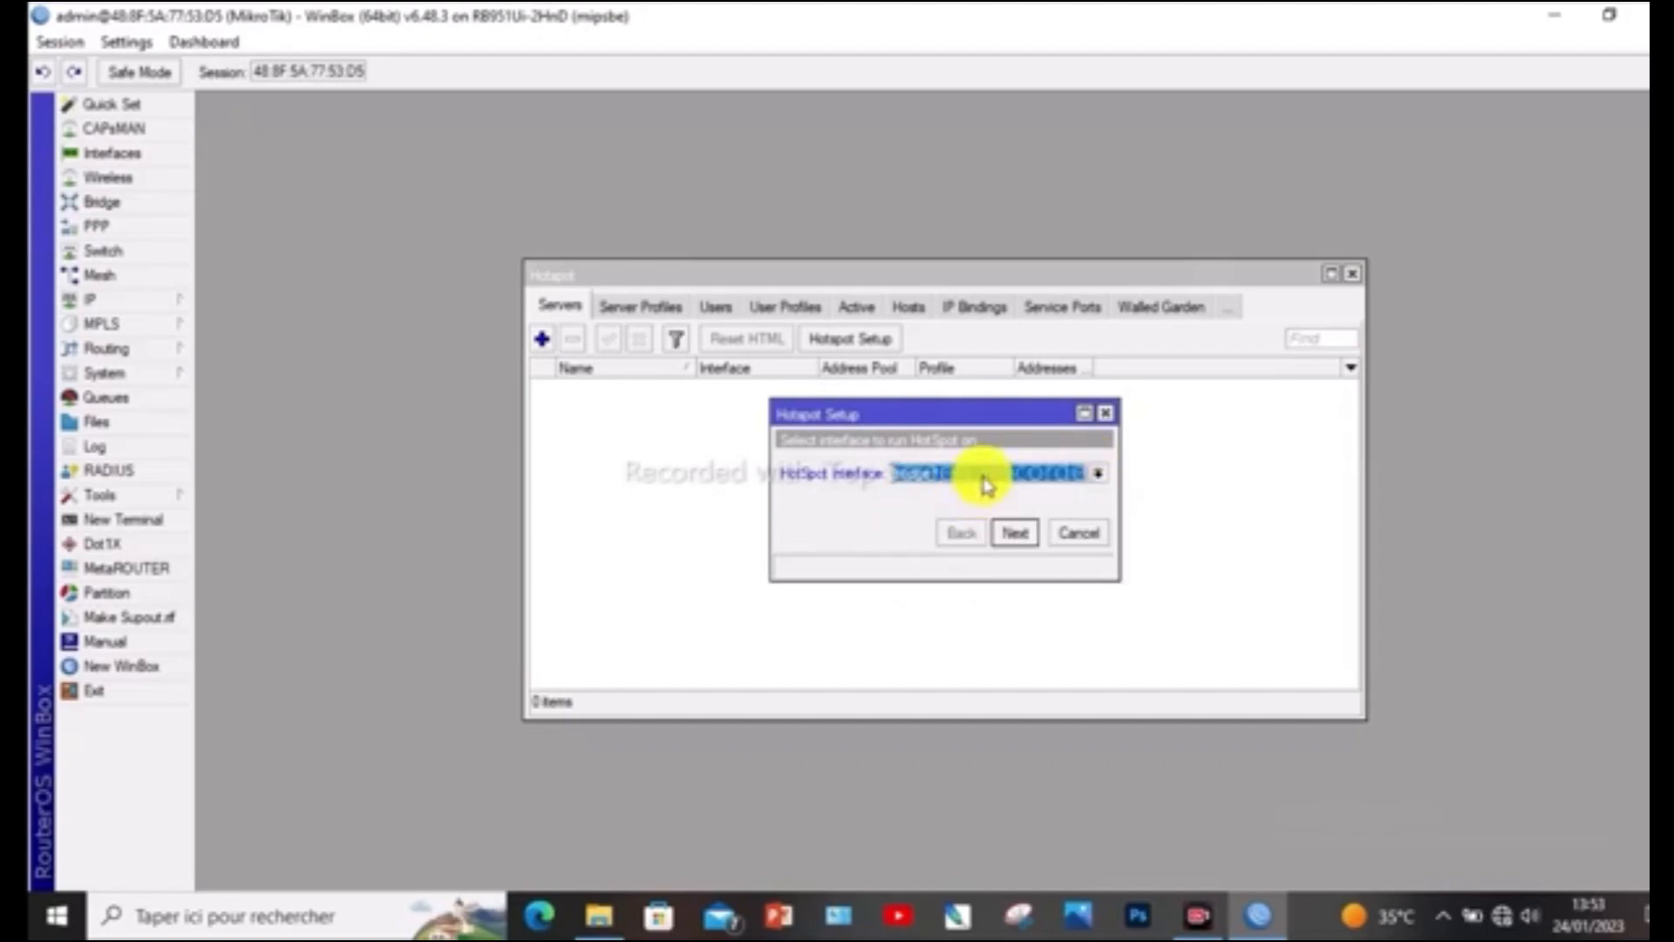
{"action": "left_click", "coordinate": [1016, 534]}
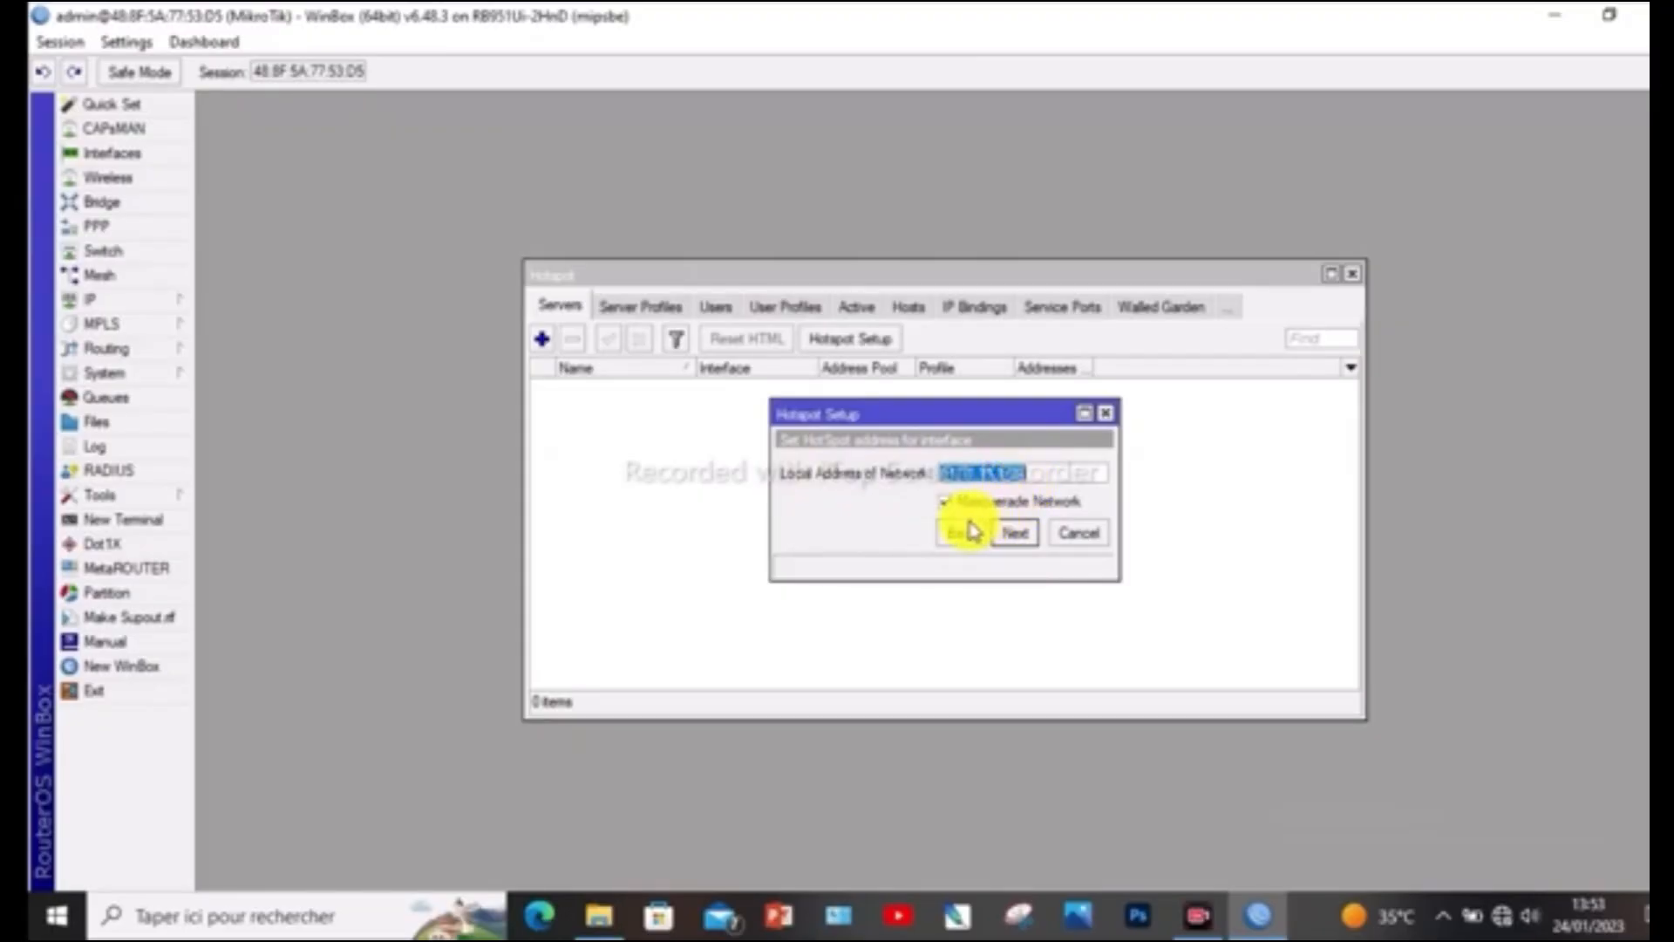
Accept the proposed local network address with Masquerade Network enabled, plus the default address pool, SSL certificate and SMTP server
{"action": "left_click", "coordinate": [1016, 533]}
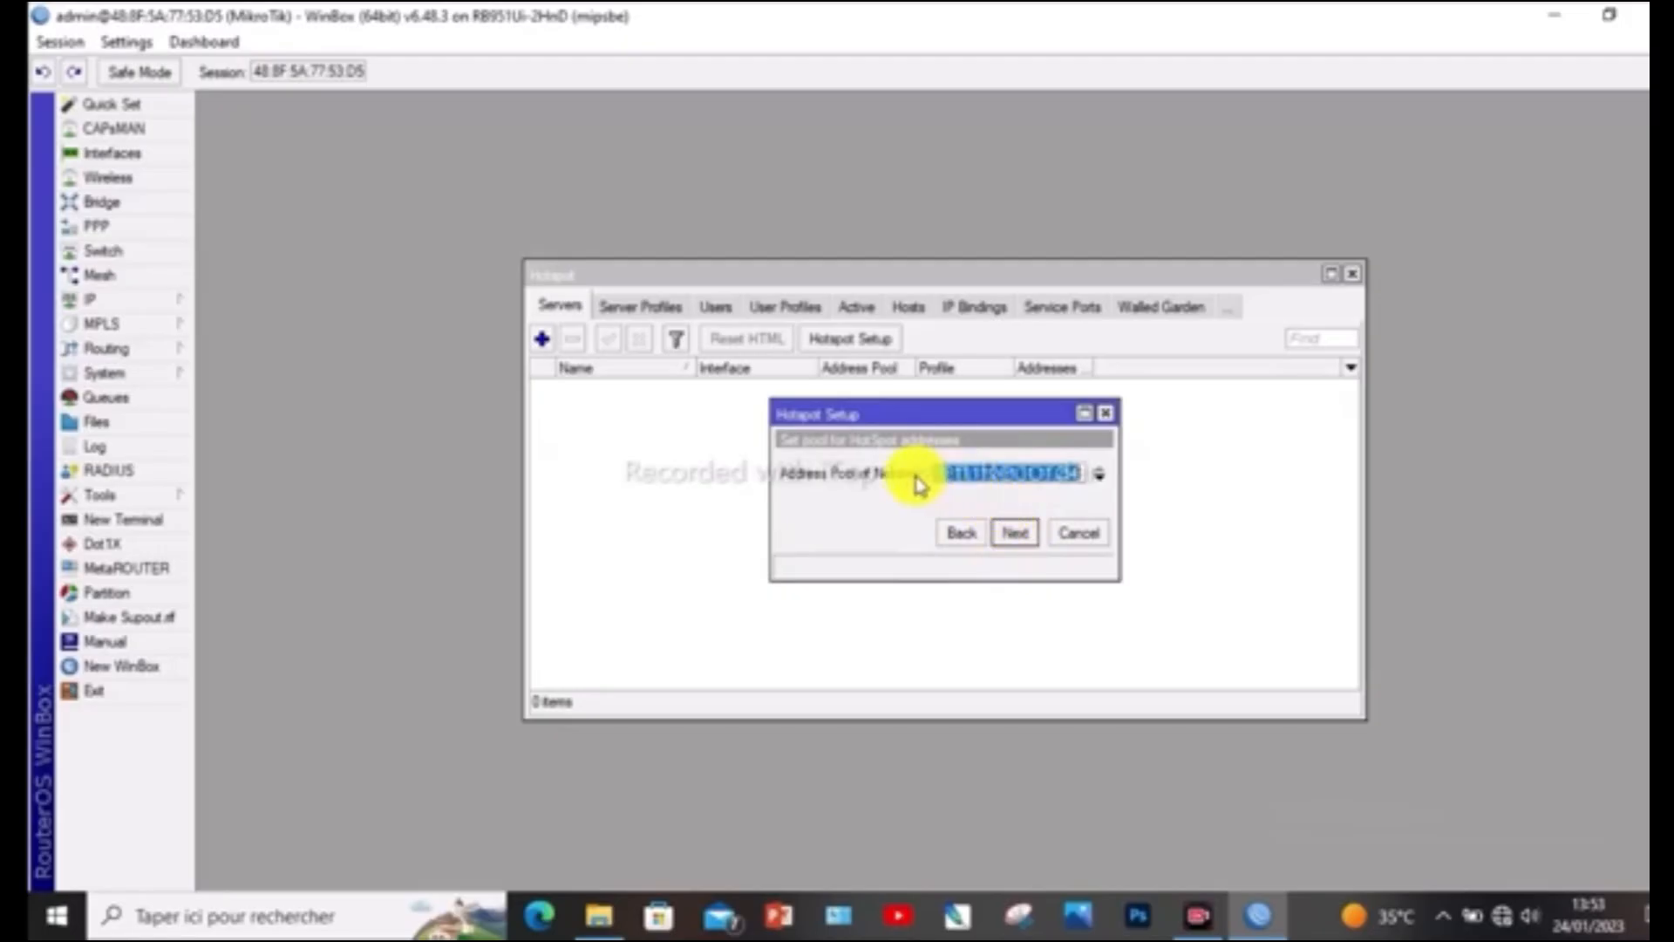
{"action": "left_click", "coordinate": [1016, 534]}
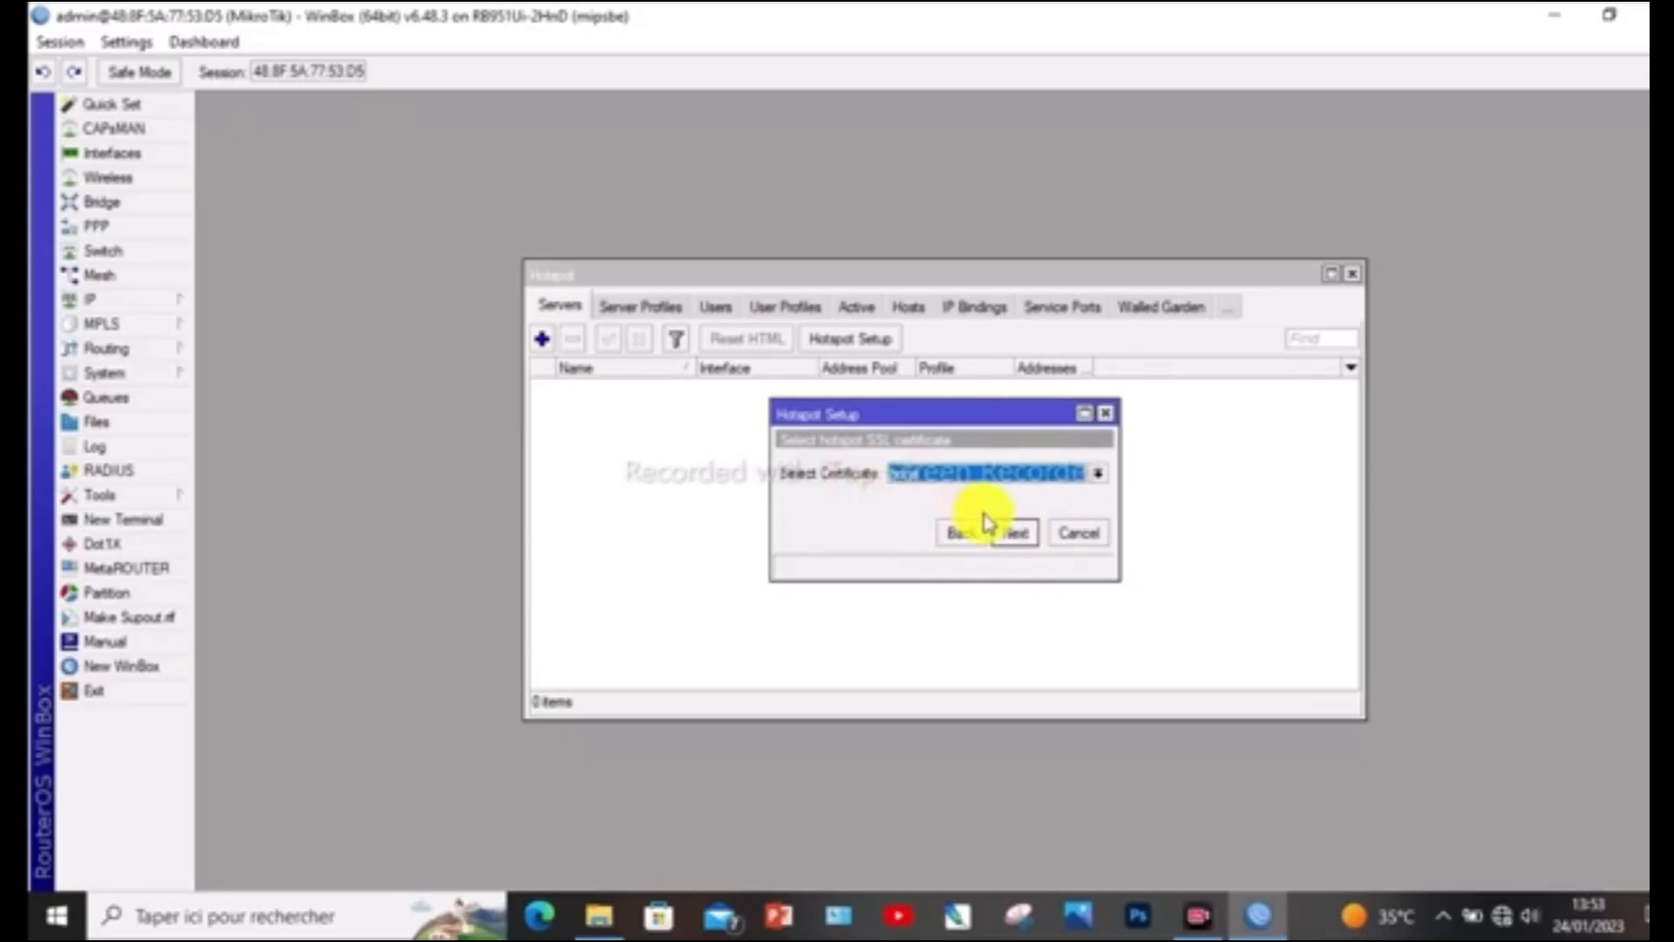
{"action": "left_click", "coordinate": [1014, 534]}
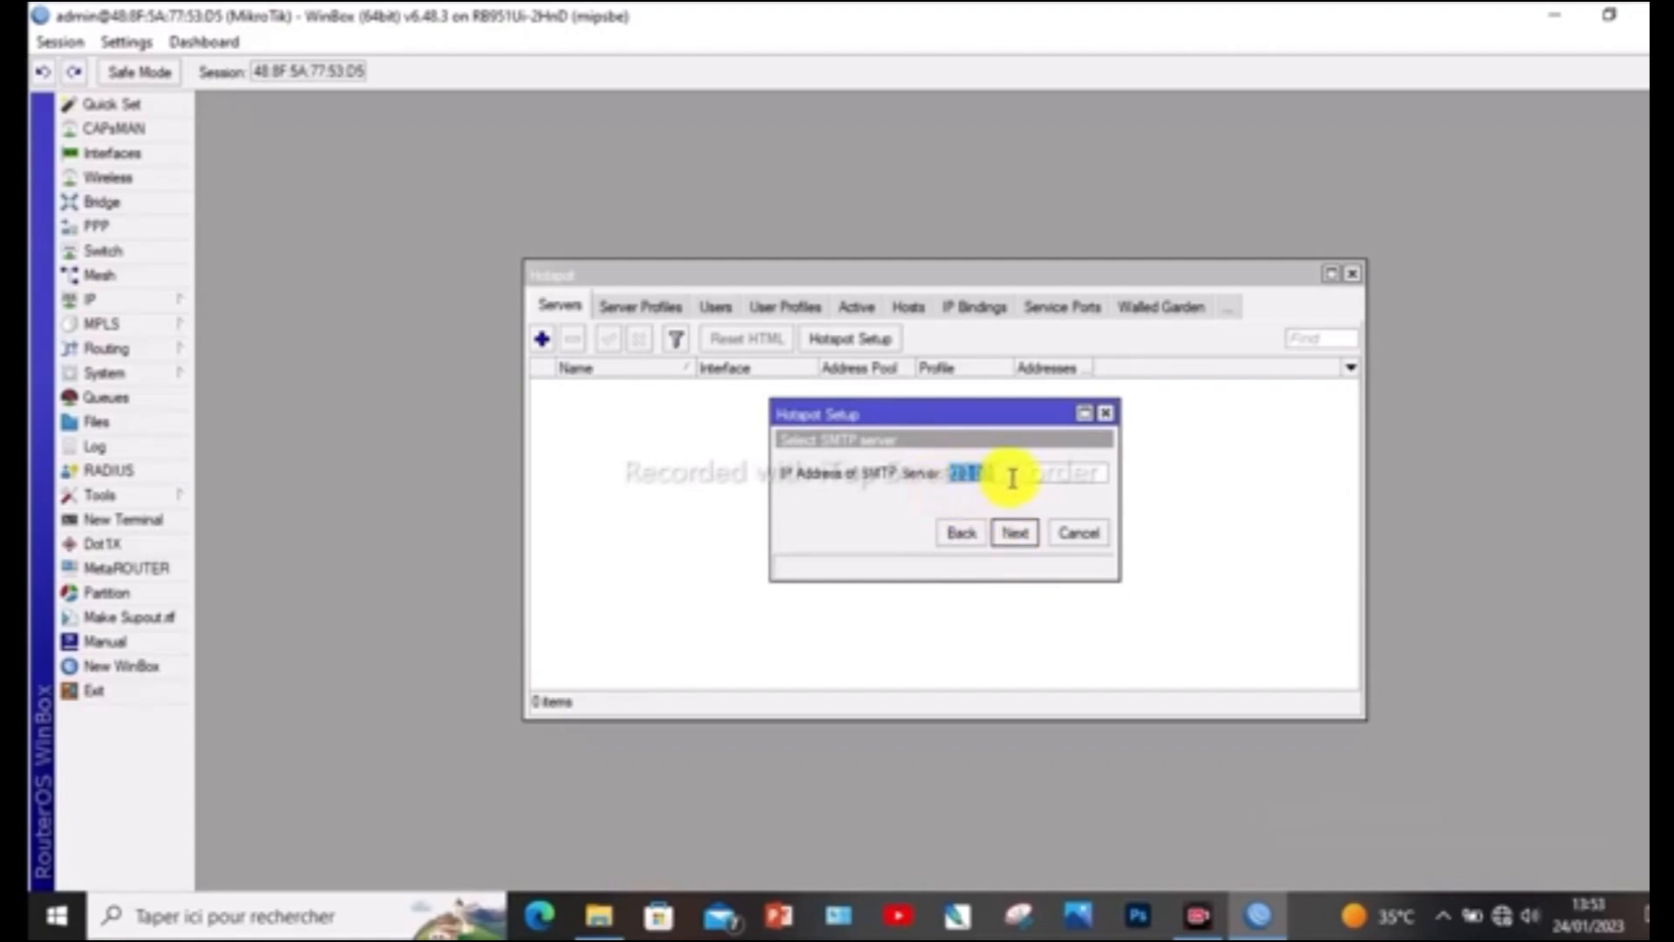
{"action": "left_click", "coordinate": [1016, 533]}
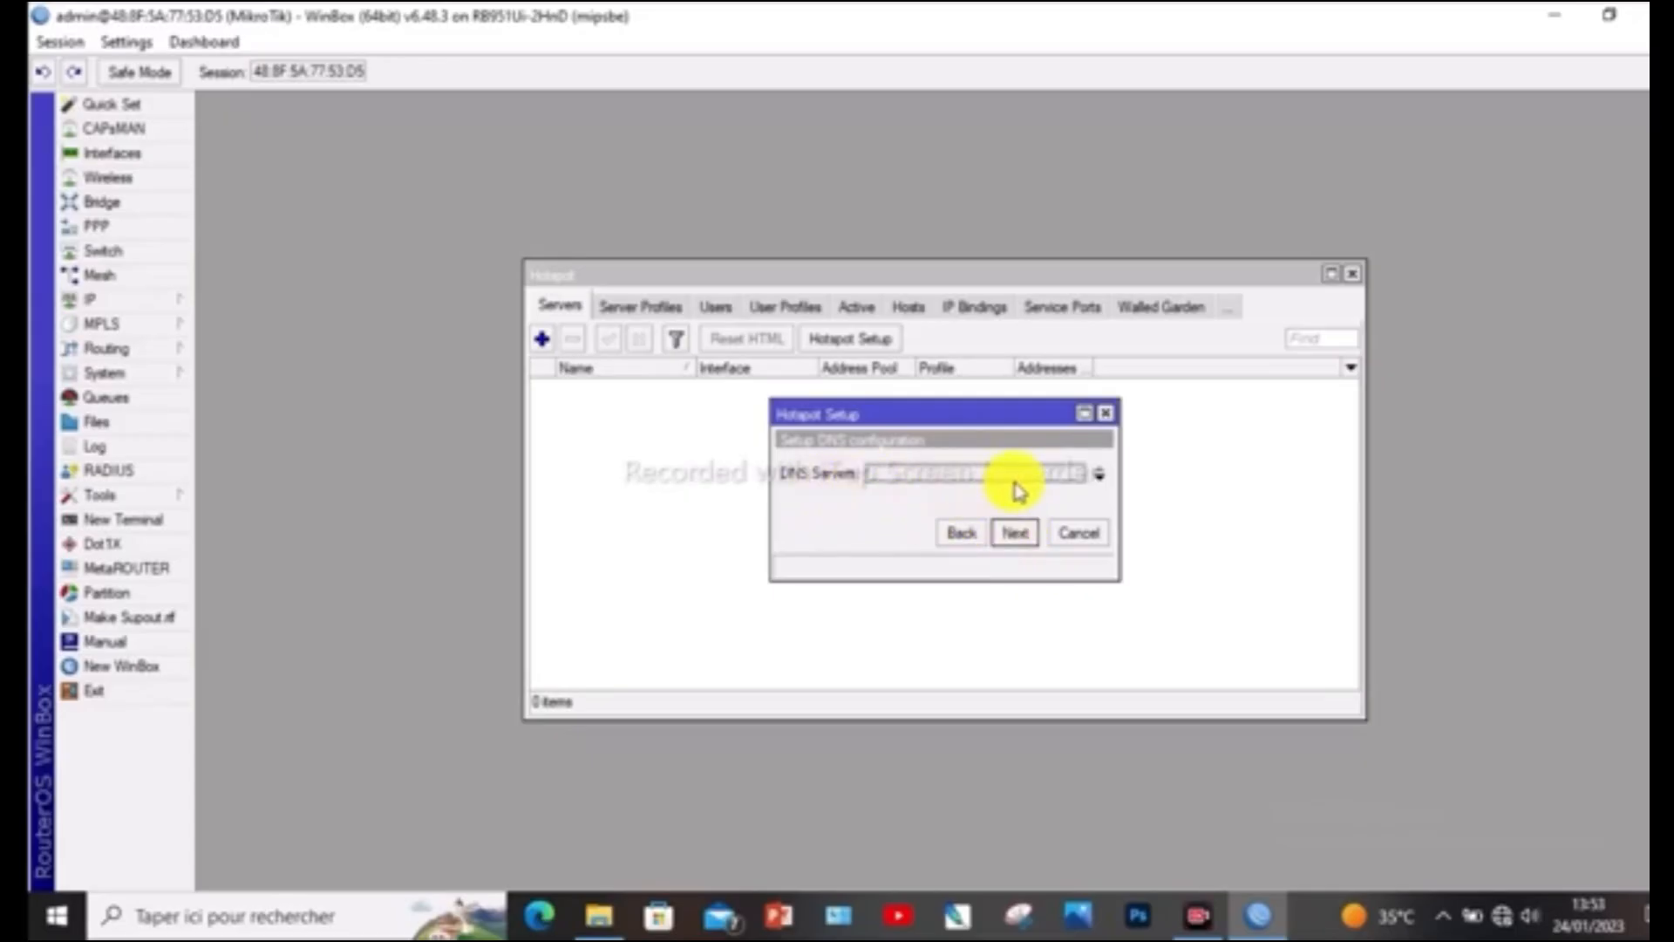
Set the hotspot's DNS server to 8.8.8.8 and continue the setup
{"action": "left_click", "coordinate": [1101, 475]}
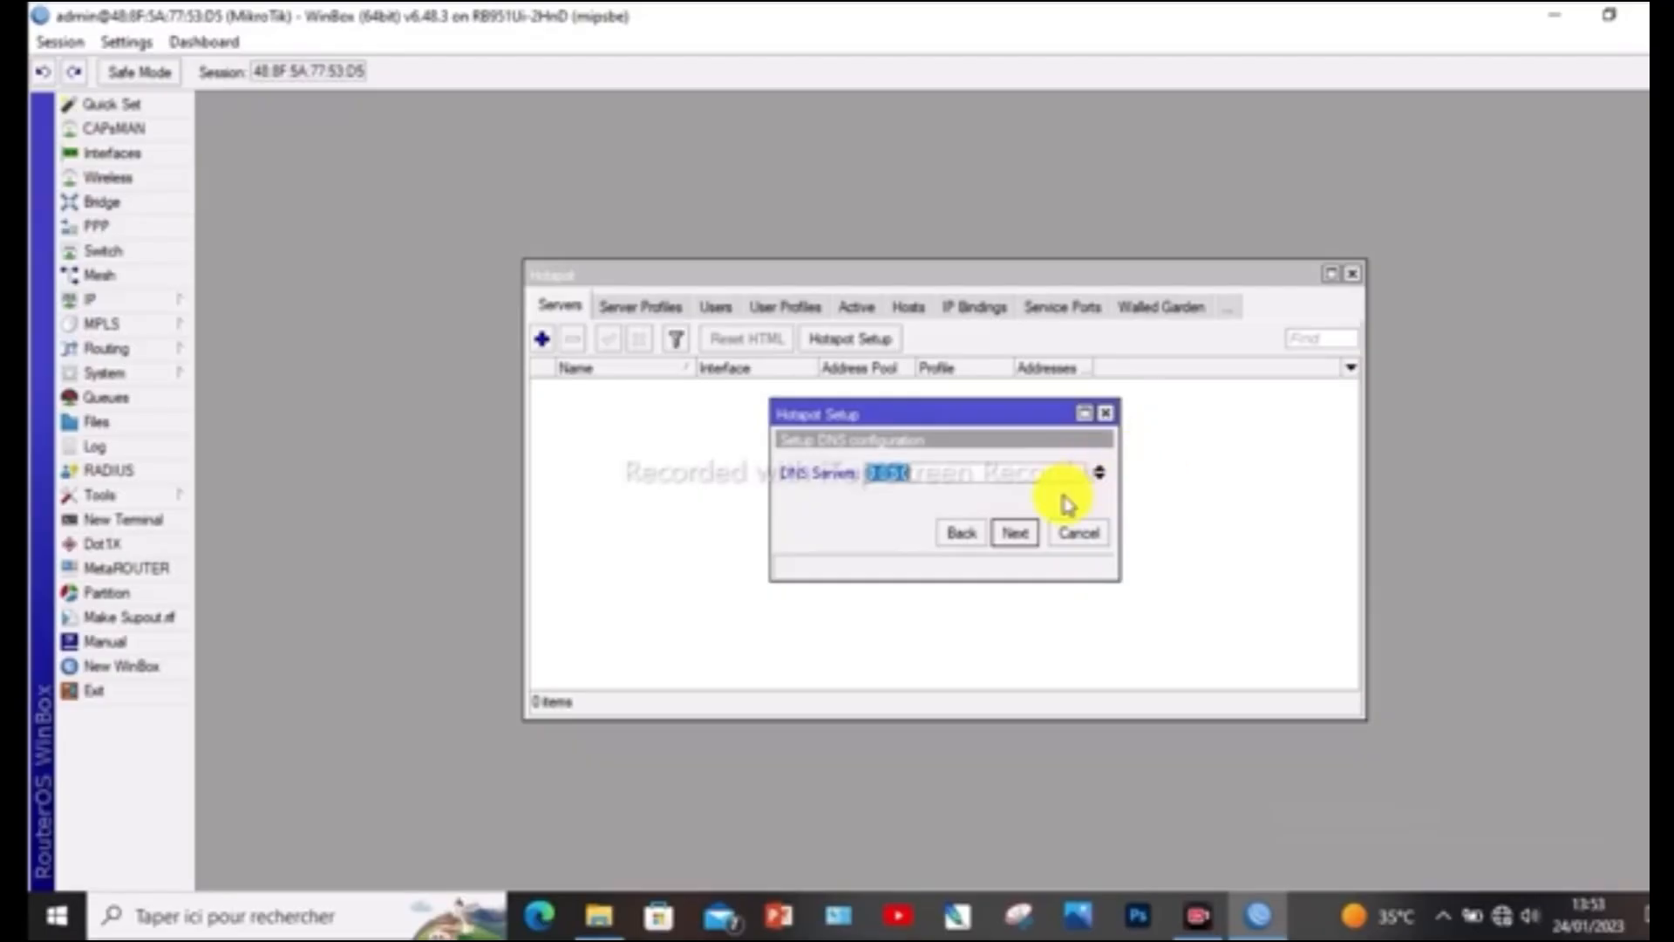
{"action": "type", "text": "8"}
{"action": "type", "text": ".8"}
{"action": "key", "text": "BackSpace"}
{"action": "key", "text": "BackSpace"}
{"action": "type", "text": ".8.8.8"}
{"action": "left_click", "coordinate": [1029, 537]}
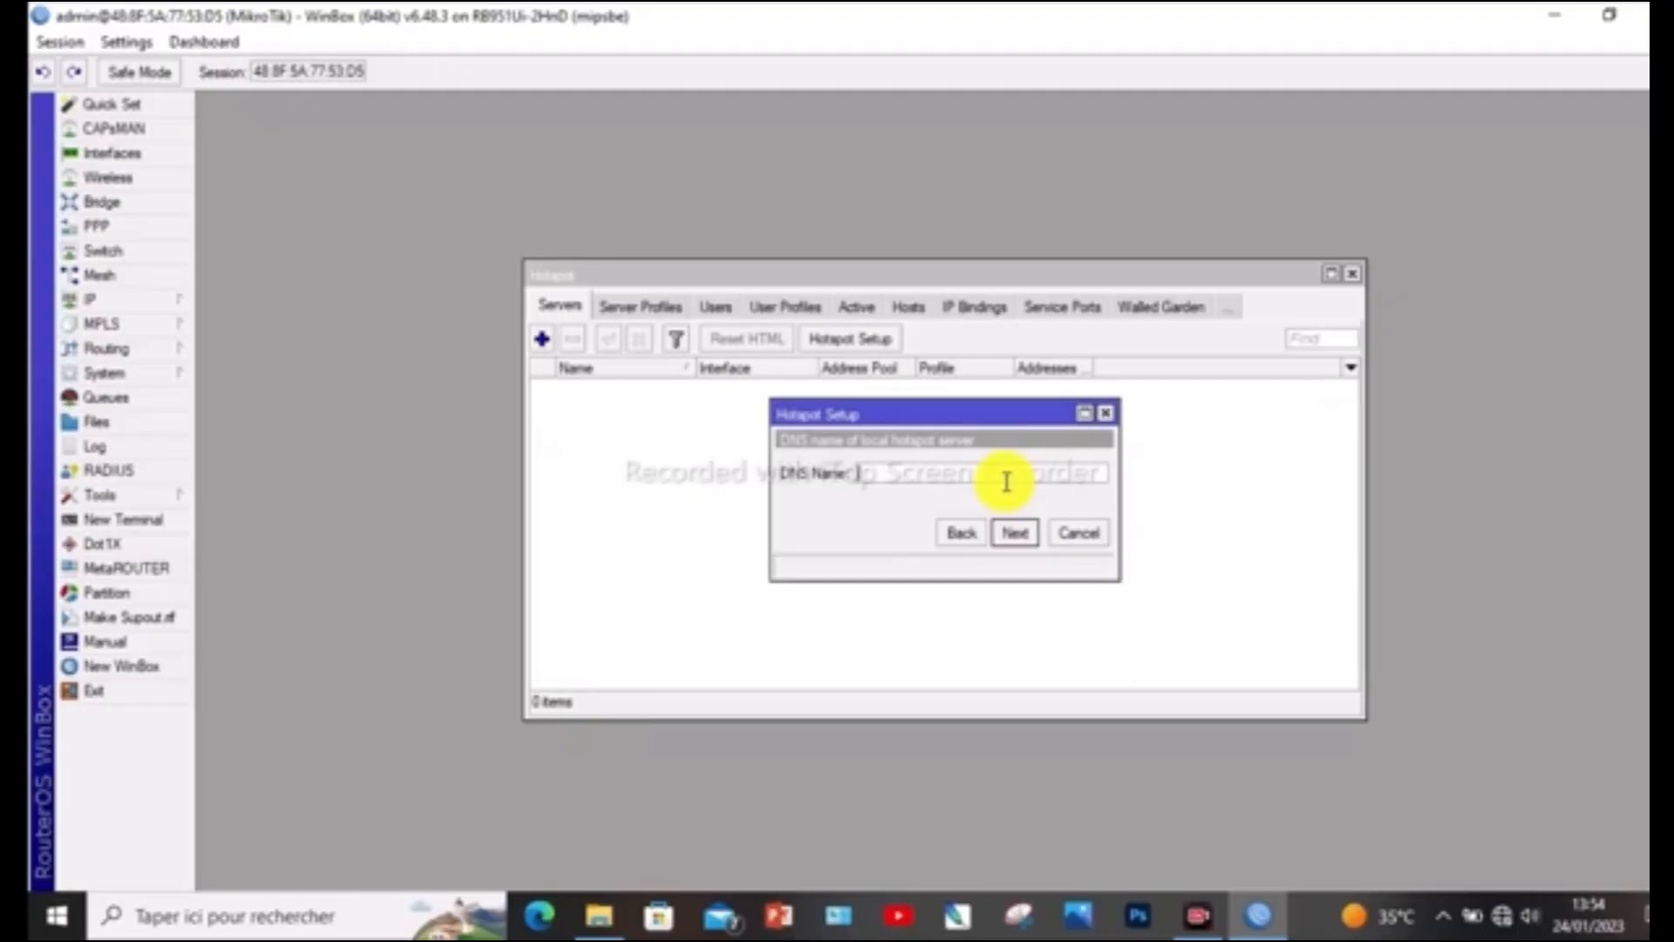
Set the DNS name of the local hotspot server to ag.net
{"action": "type", "text": "ap.net"}
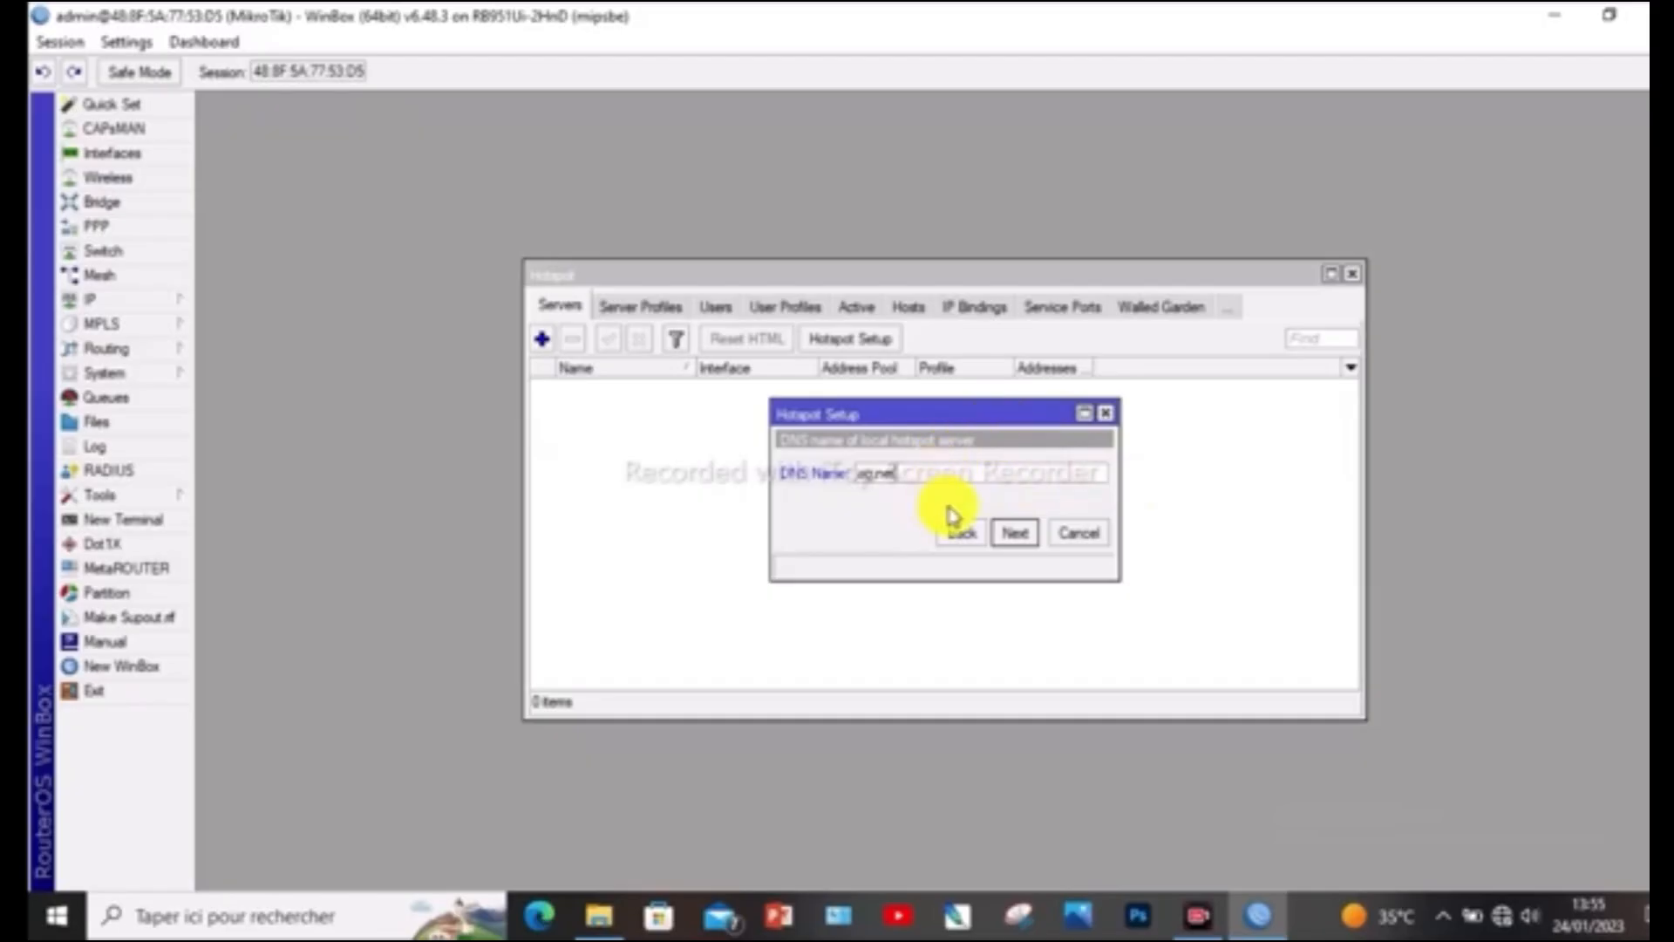
{"action": "left_click", "coordinate": [1013, 535]}
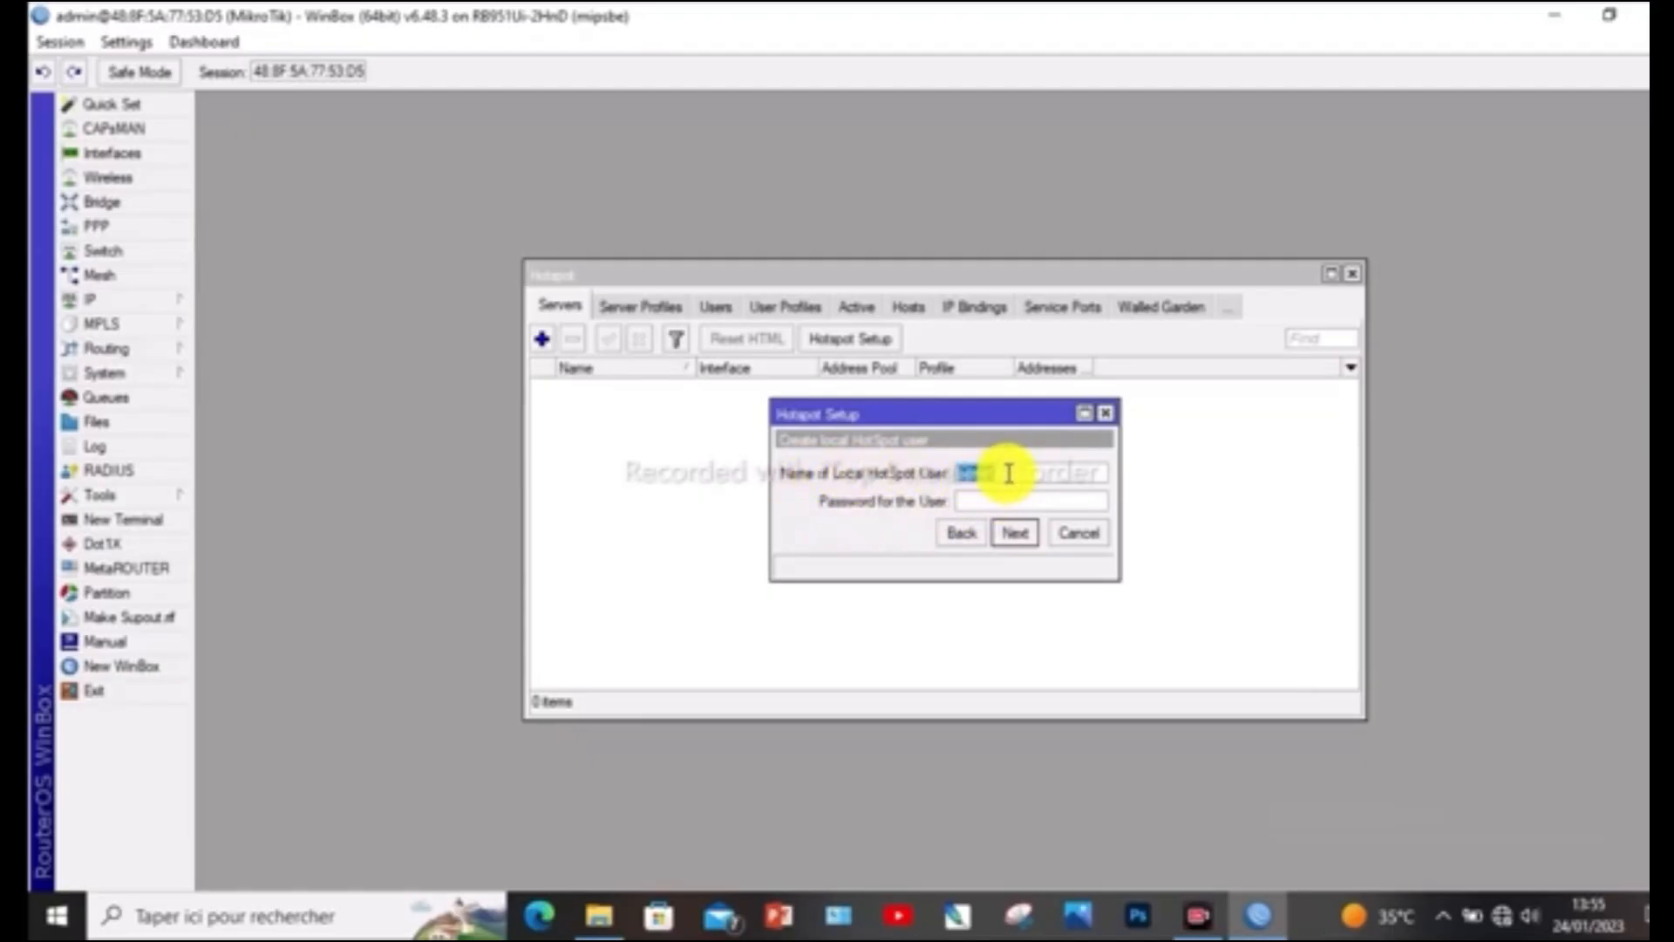
Keep admin as the local HotSpot user, enter the user's password, and finish the Hotspot setup
{"action": "left_click", "coordinate": [992, 500]}
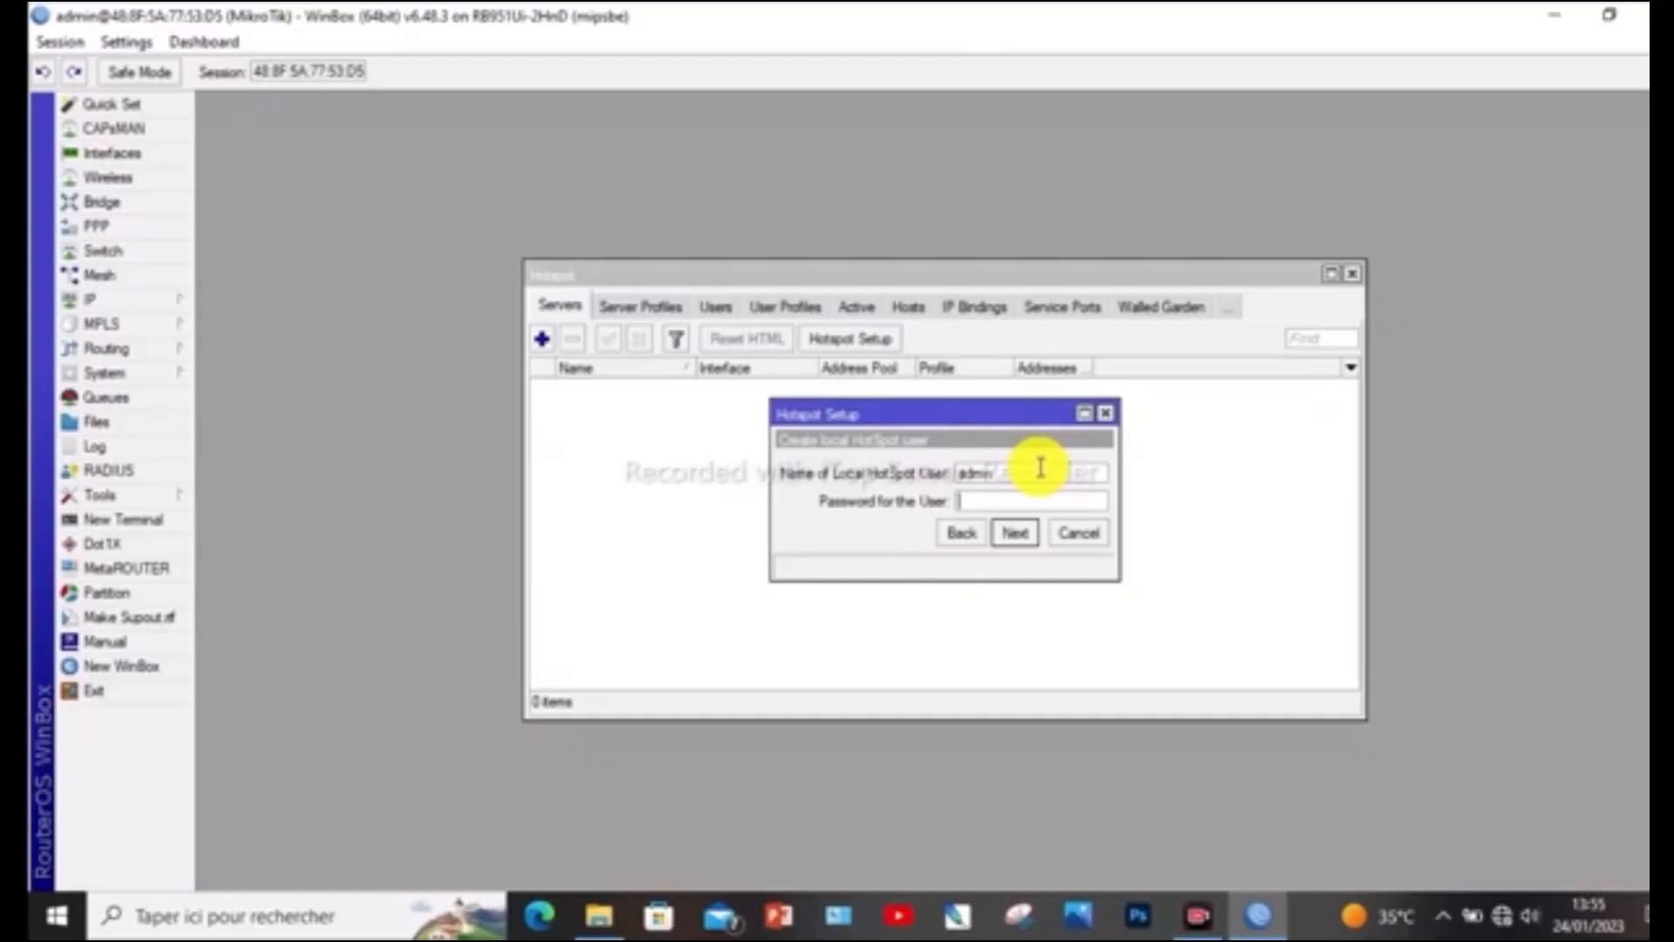
{"action": "type", "text": "1234"}
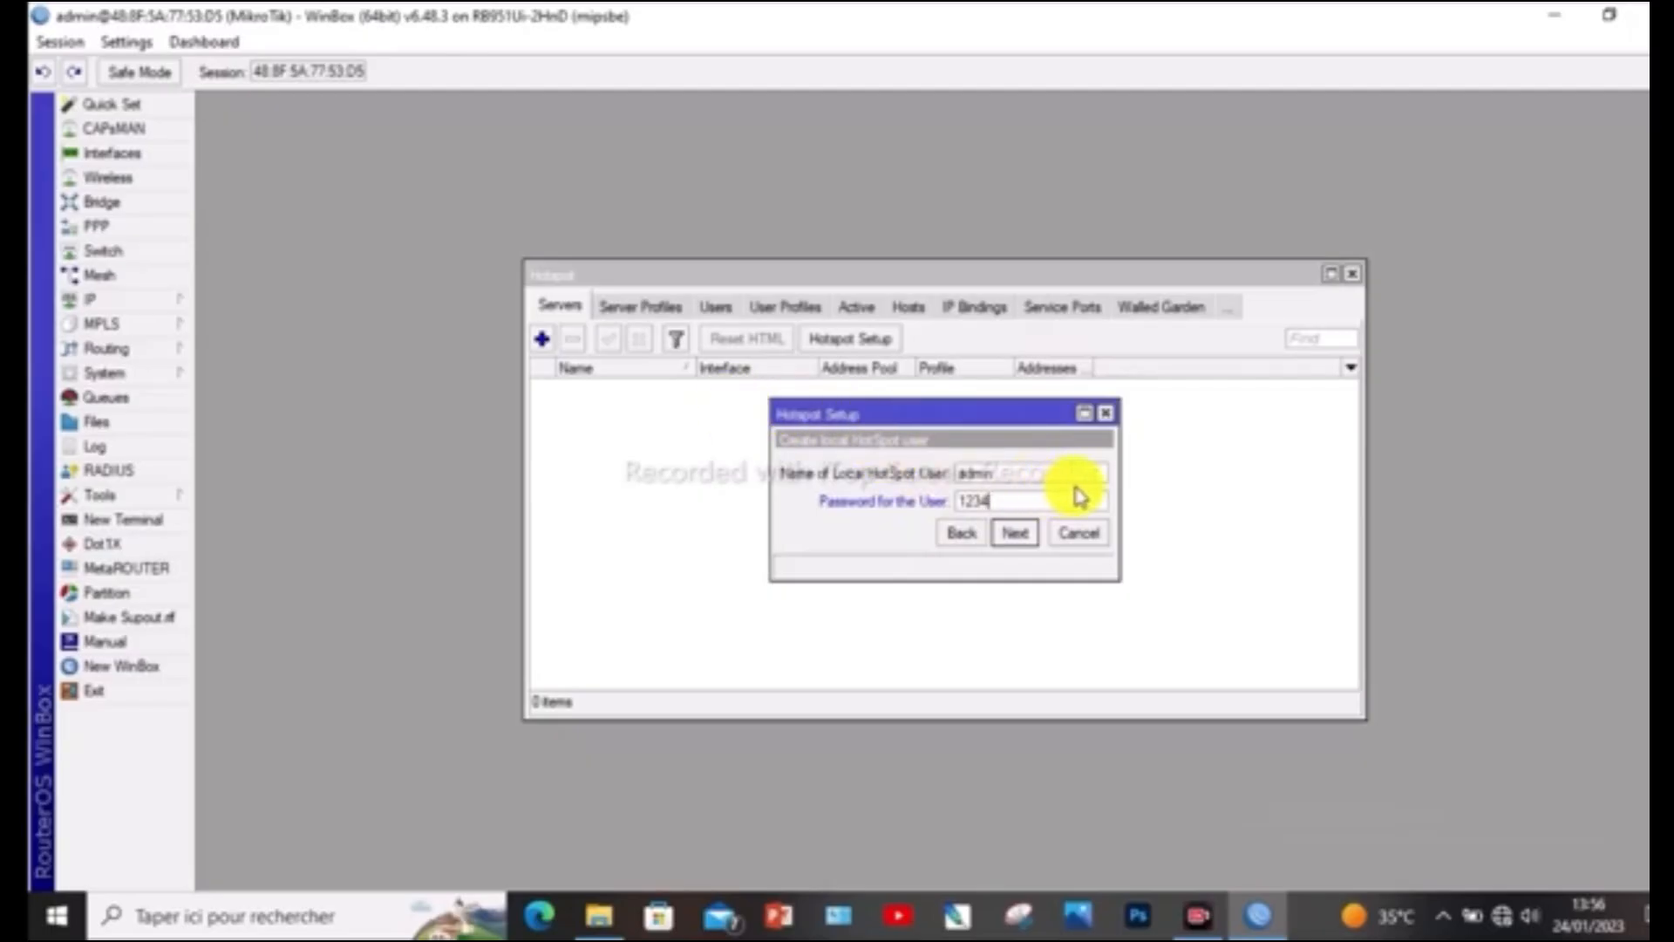
{"action": "left_click", "coordinate": [1014, 535]}
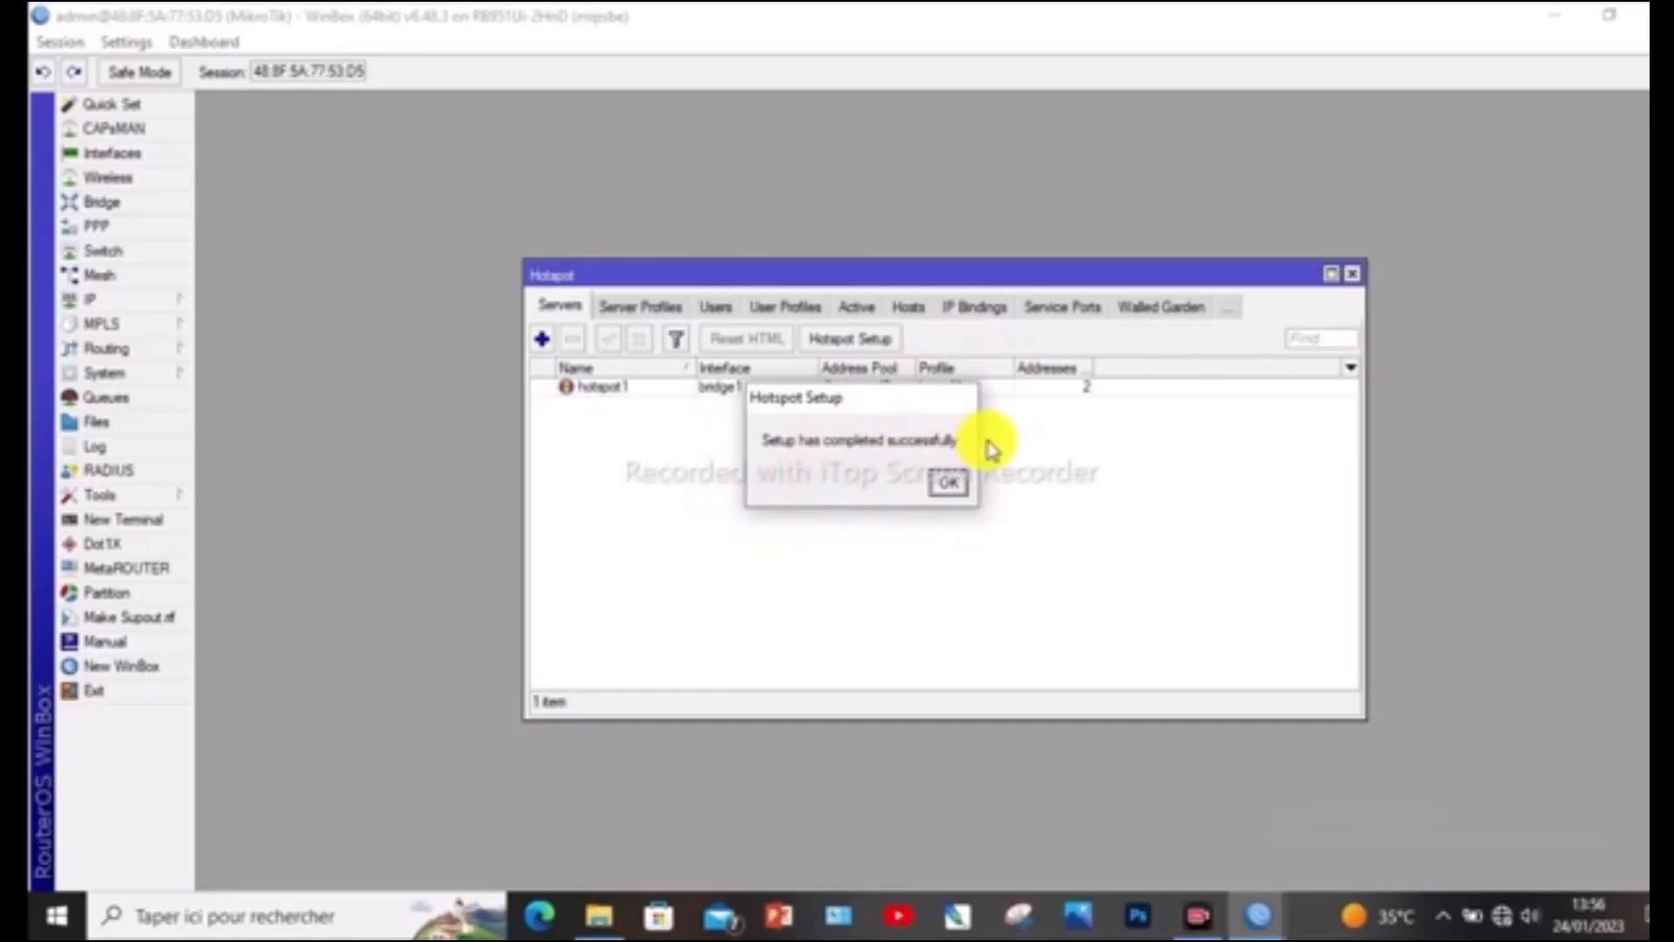
{"action": "left_click", "coordinate": [949, 486]}
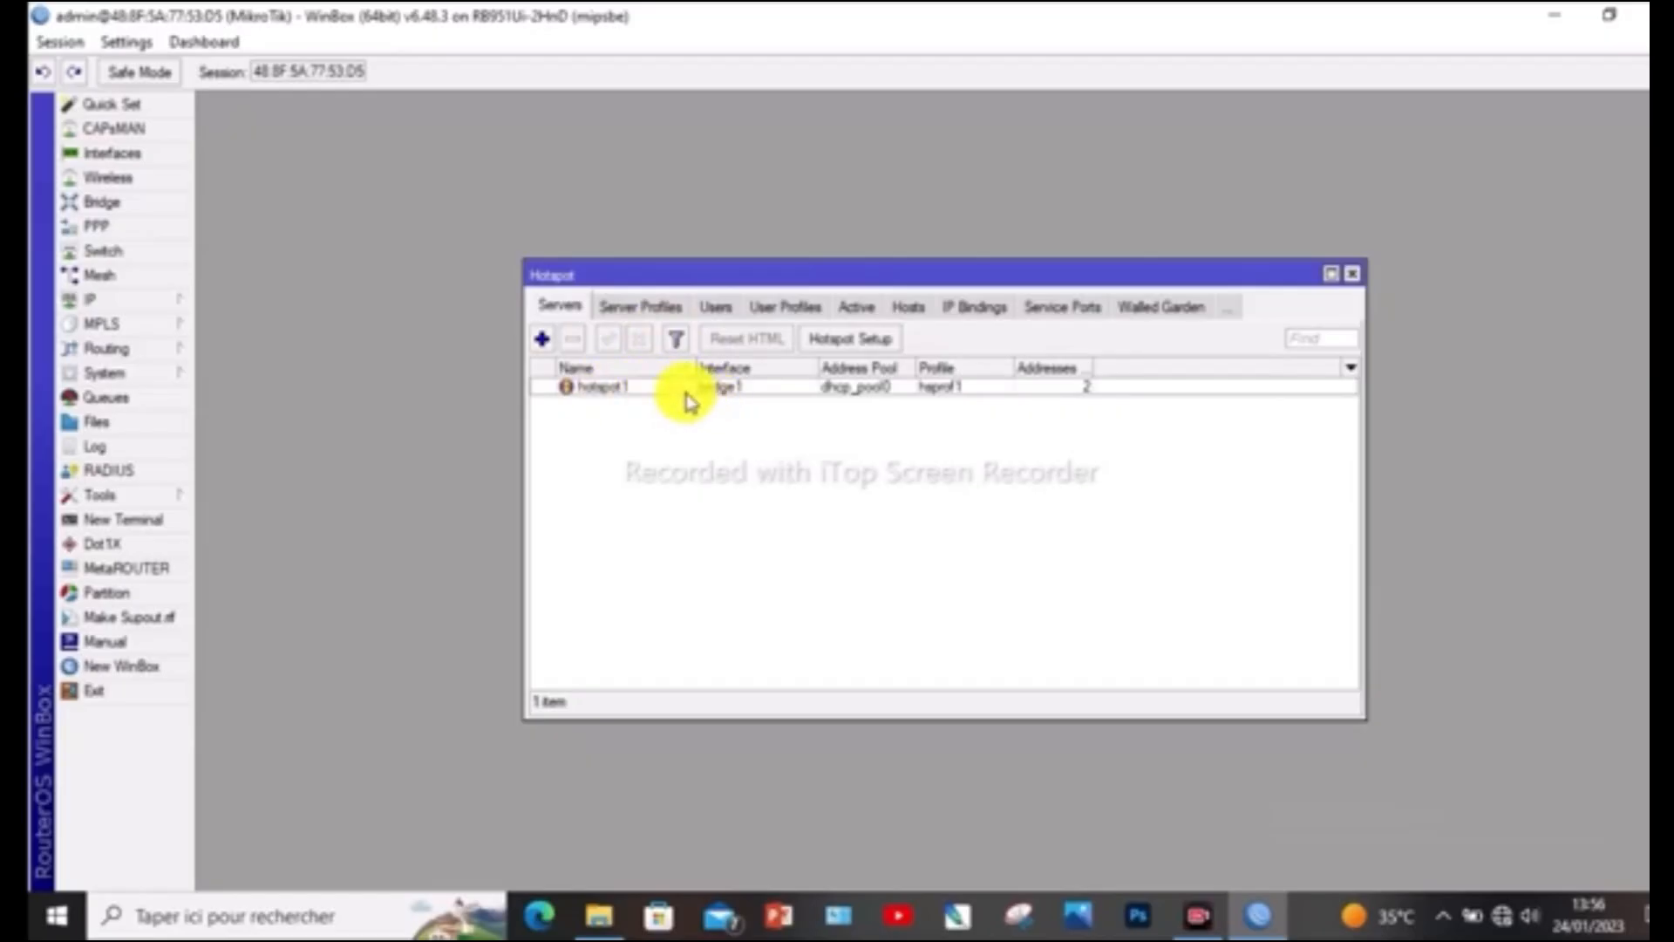
Set Addresses Per MAC to 1 on the hotspot1 server and save the change
{"action": "double_click", "coordinate": [627, 387]}
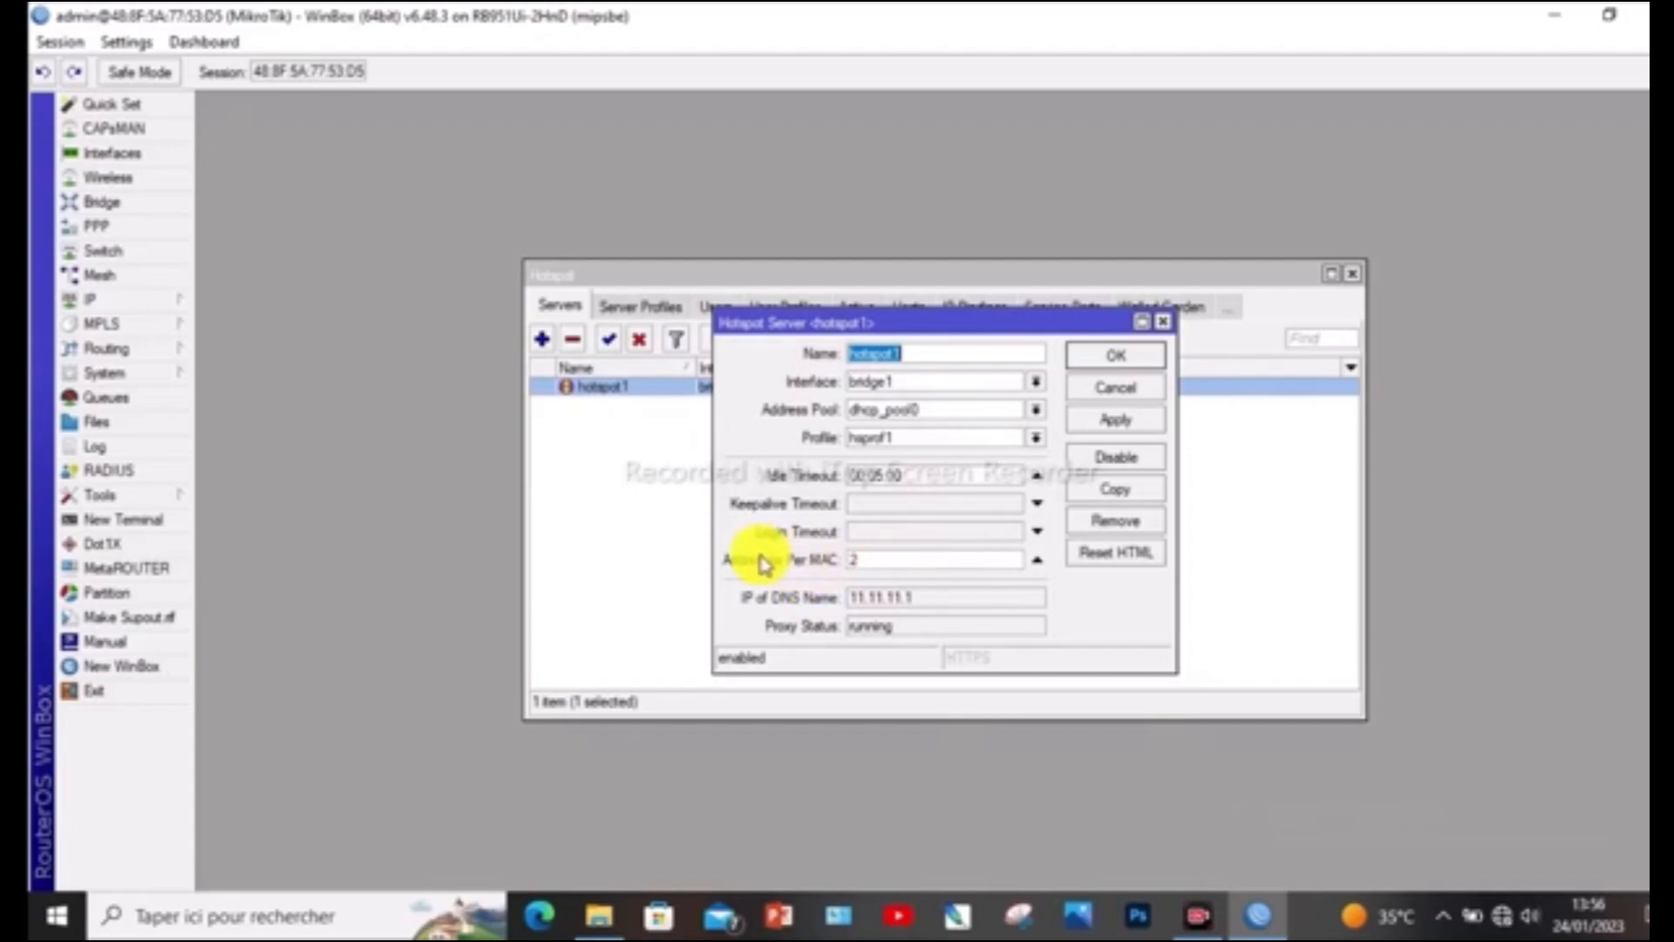
{"action": "left_click", "coordinate": [869, 558]}
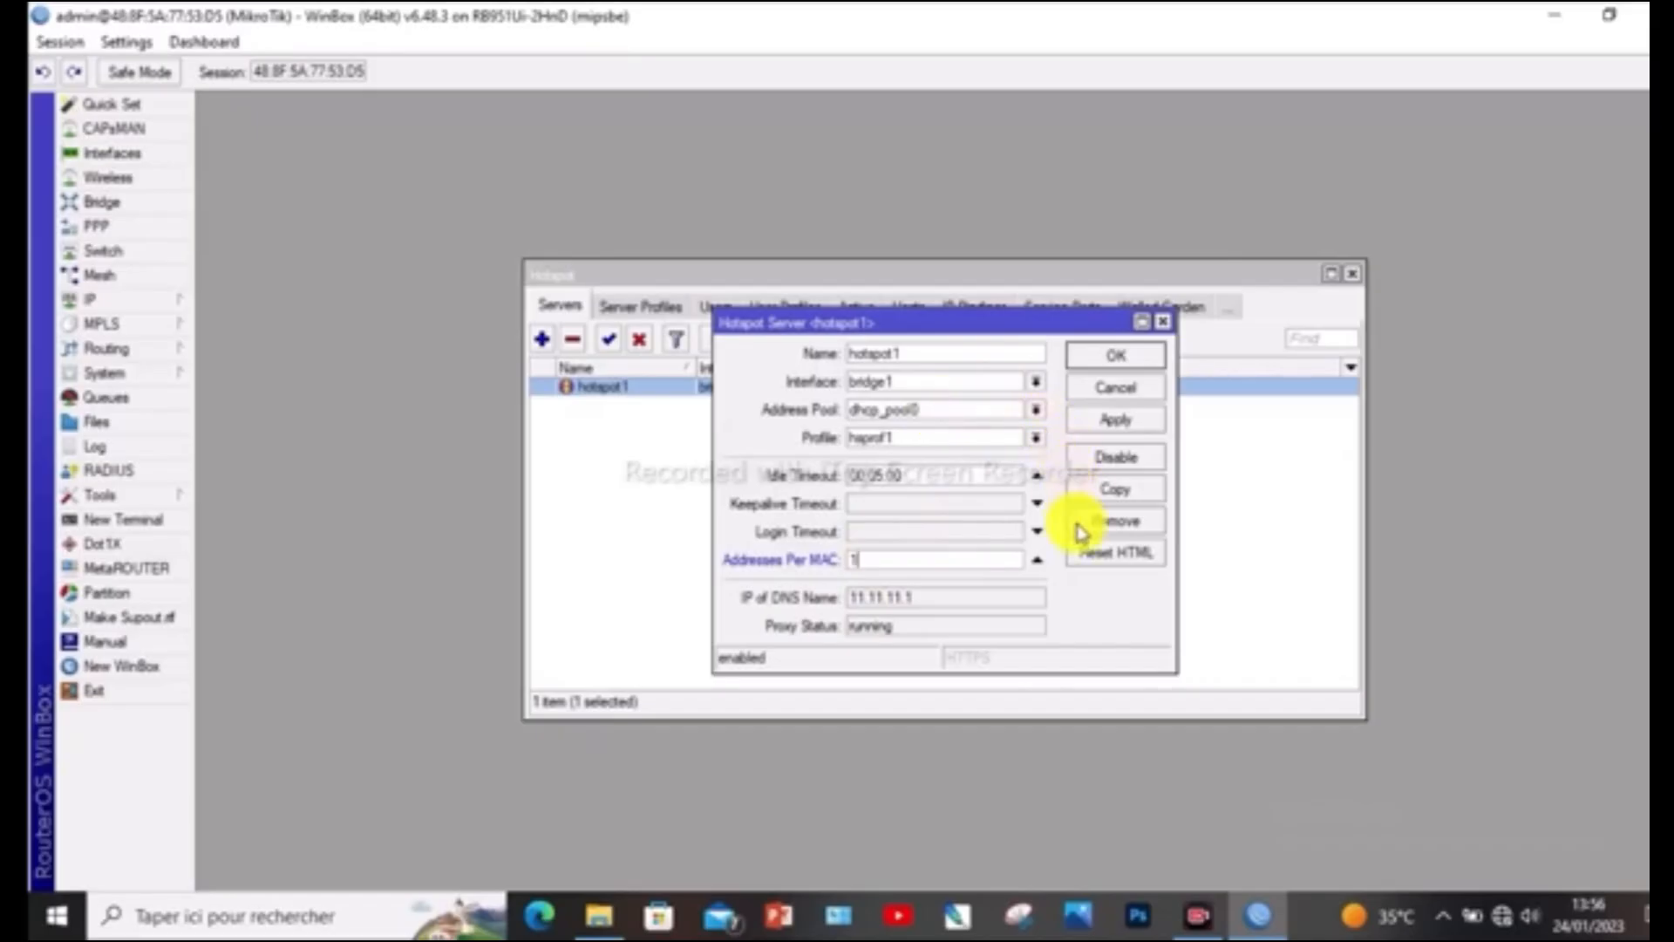
{"action": "left_click", "coordinate": [1116, 421]}
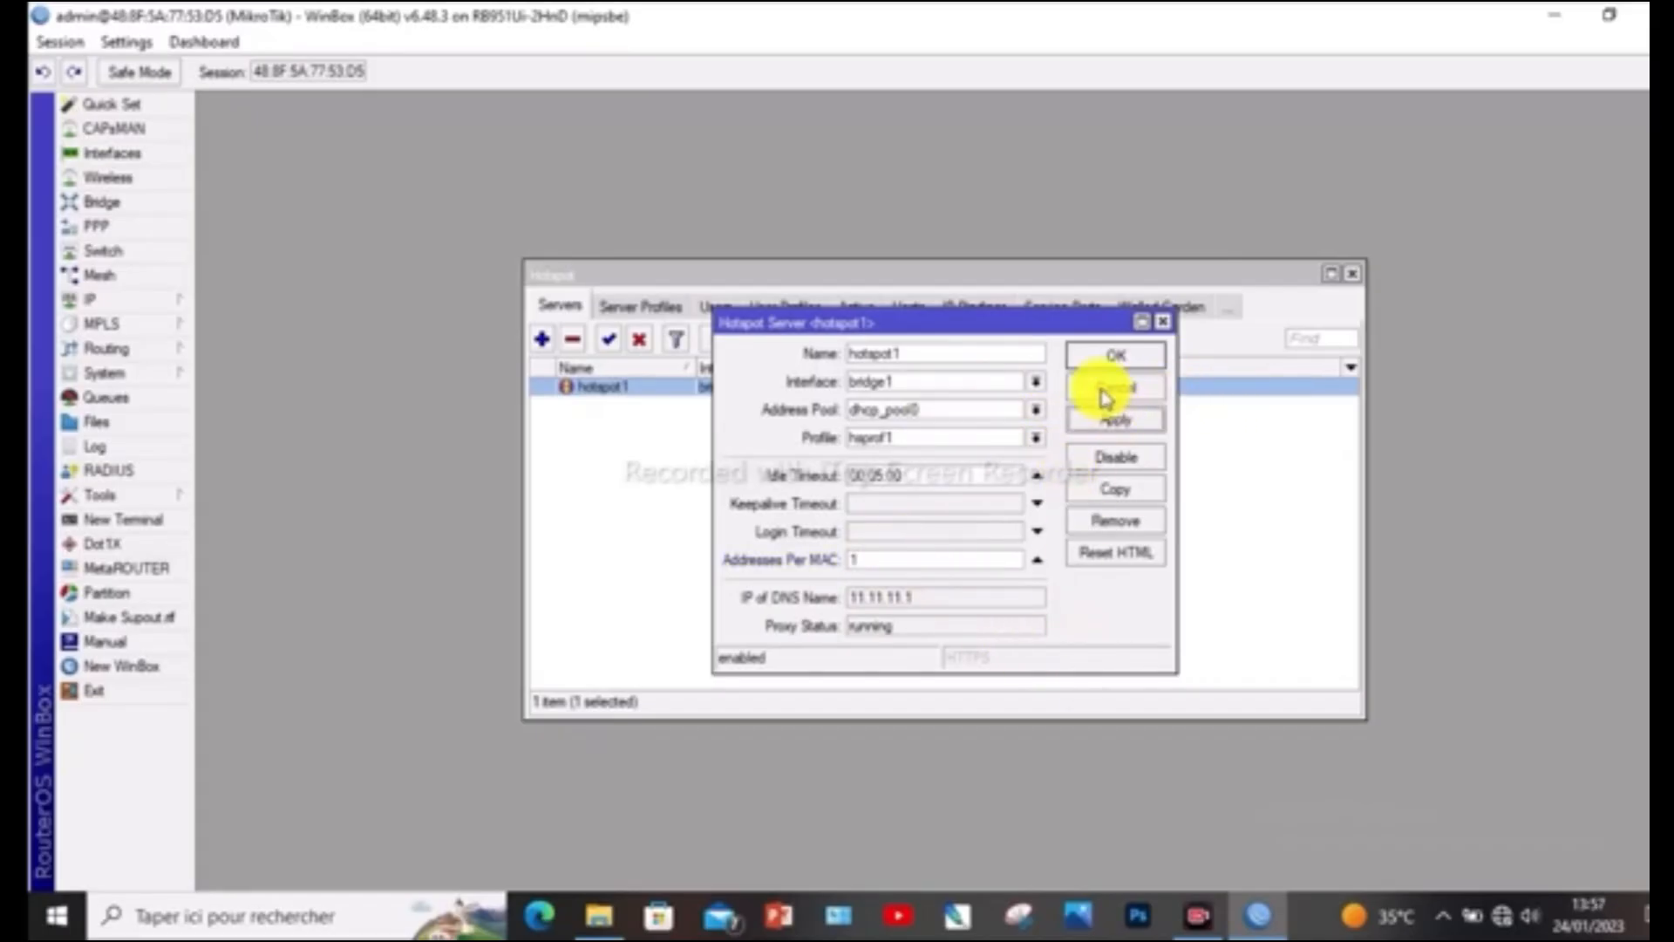
{"action": "left_click", "coordinate": [1113, 359]}
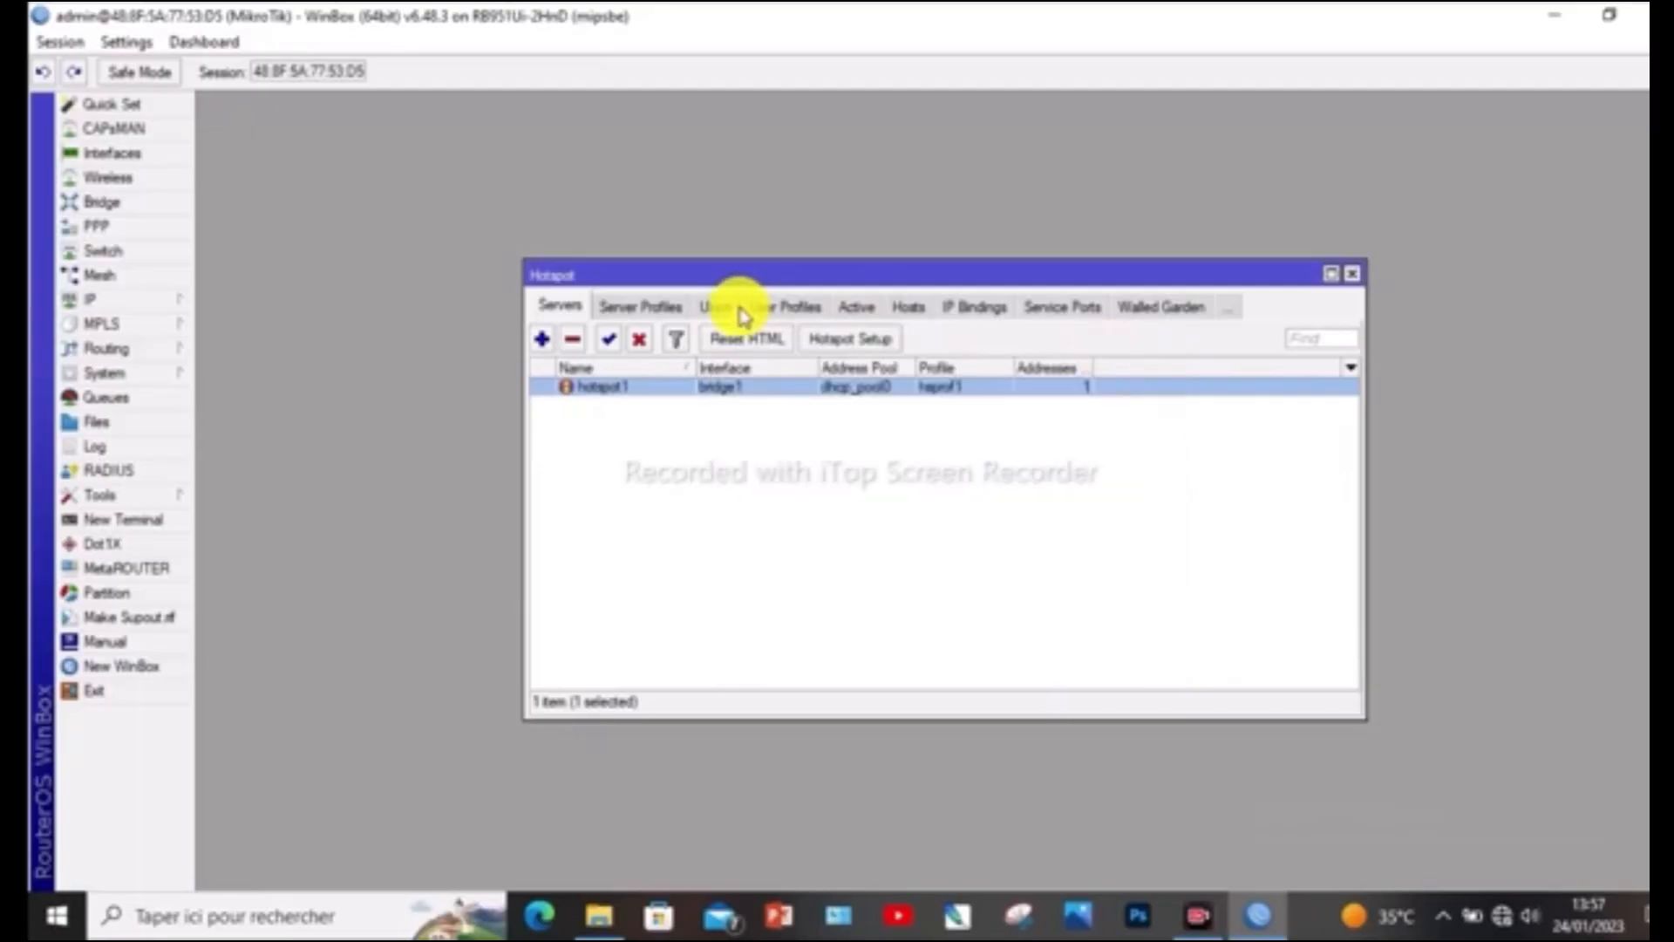
Enable the HTTP PAP and MAC Cookie login methods in the hsprof1 hotspot server profile
{"action": "left_click", "coordinate": [661, 308]}
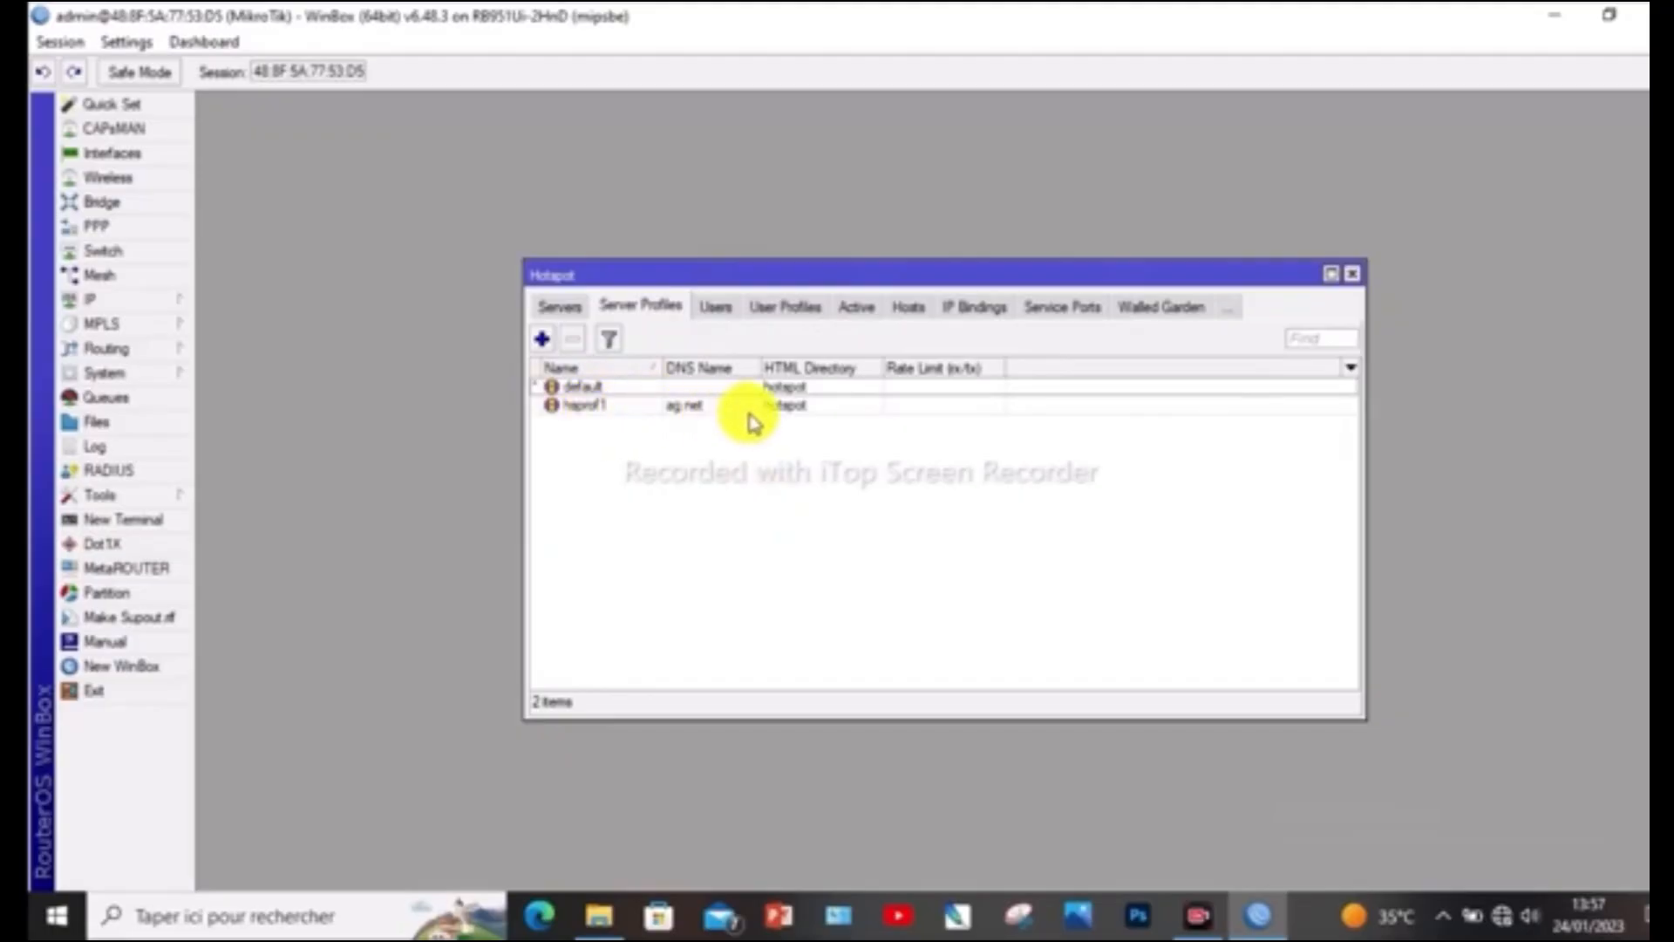
{"action": "double_click", "coordinate": [613, 408]}
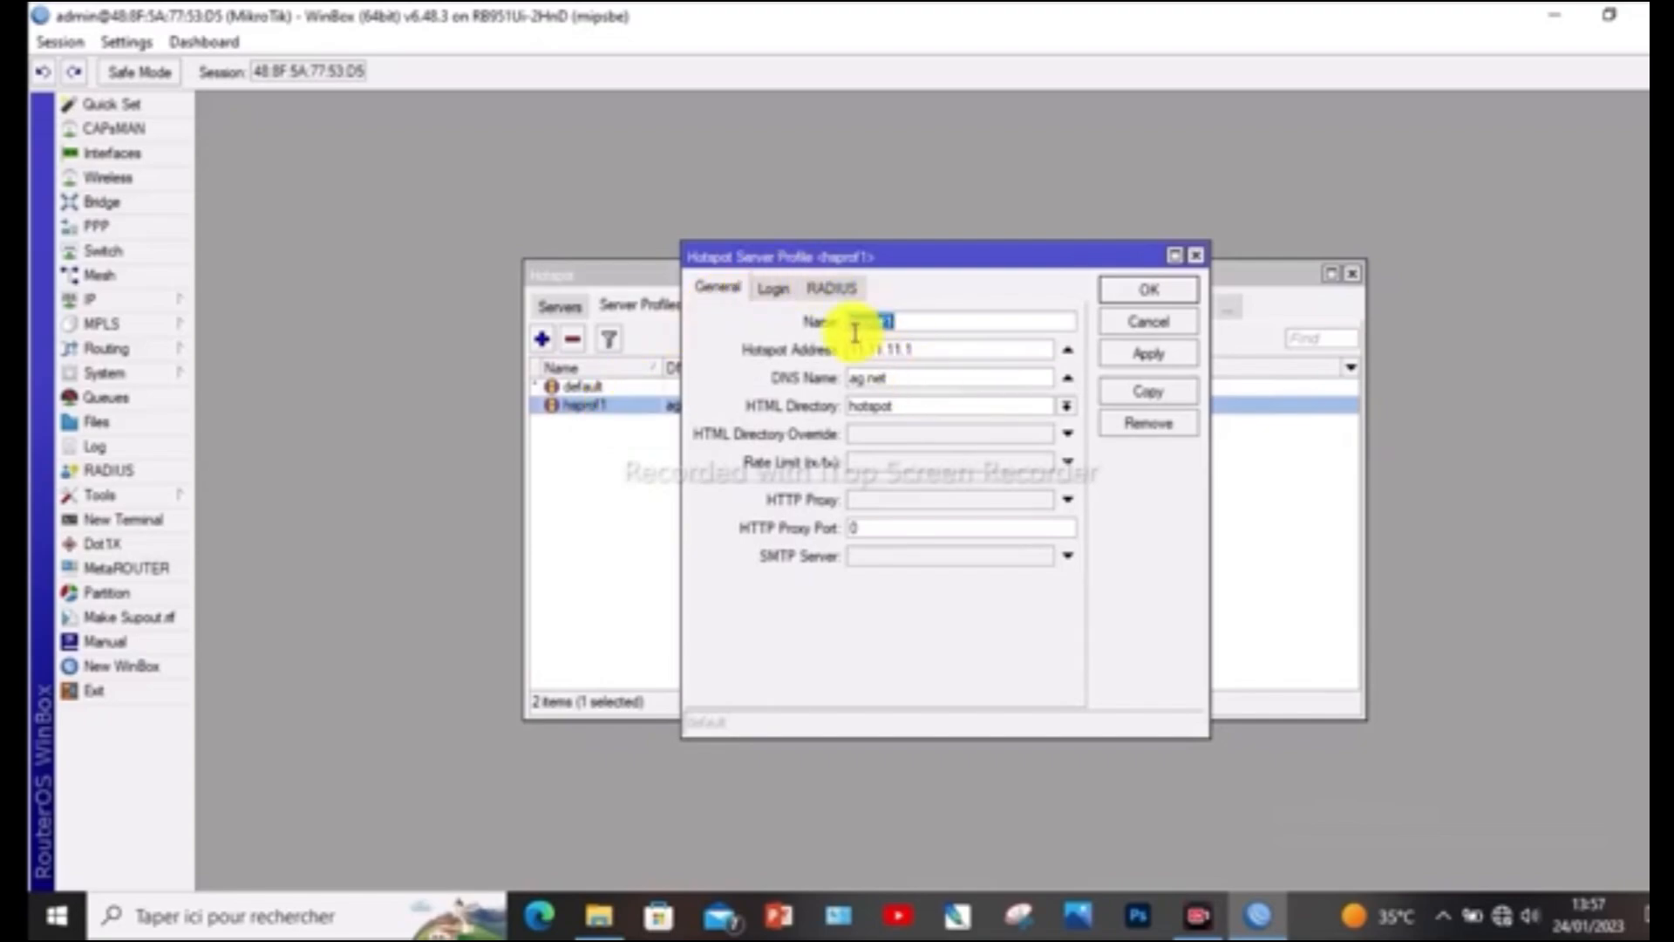
{"action": "left_click", "coordinate": [771, 290]}
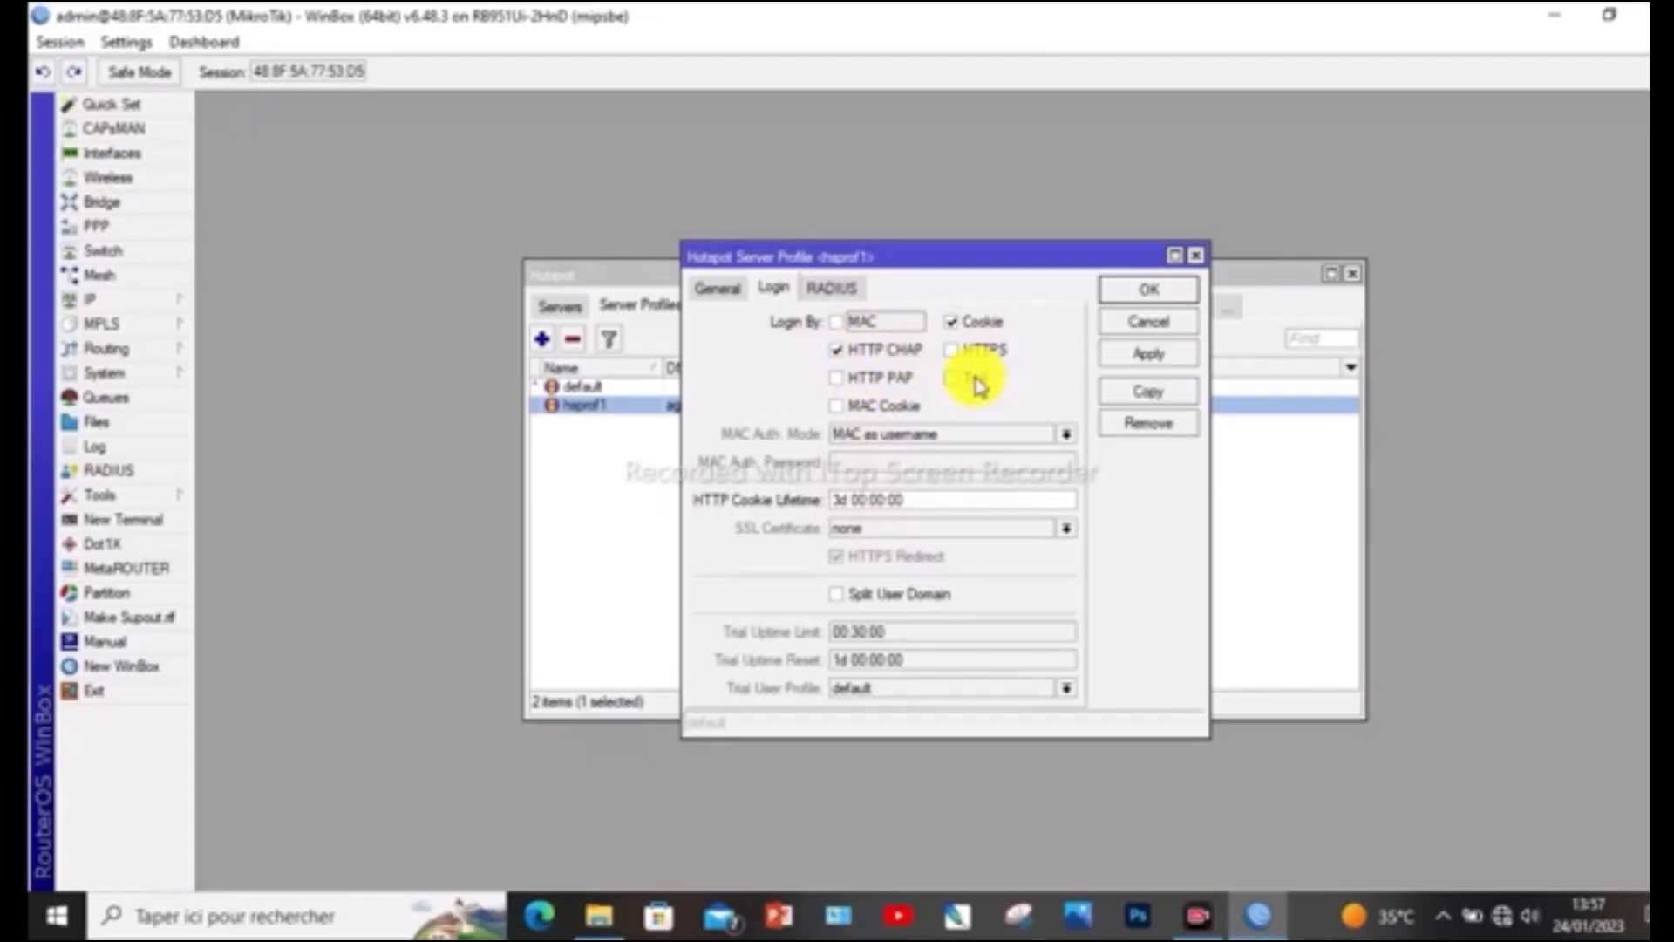
{"action": "left_click", "coordinate": [858, 381]}
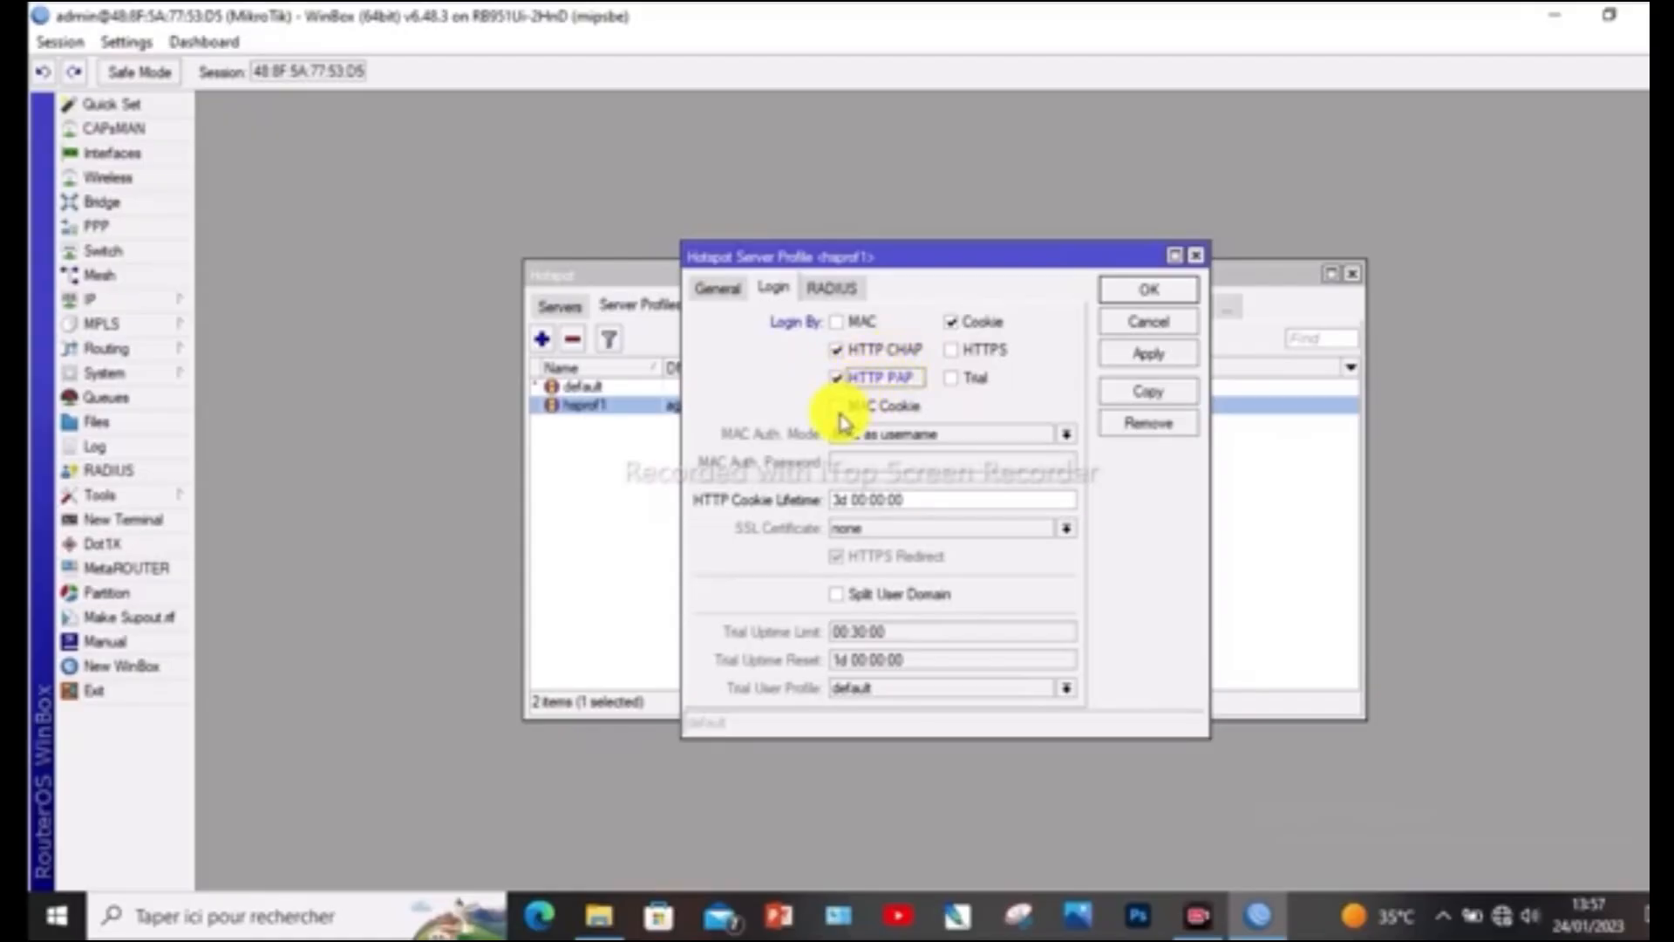
{"action": "left_click", "coordinate": [839, 408]}
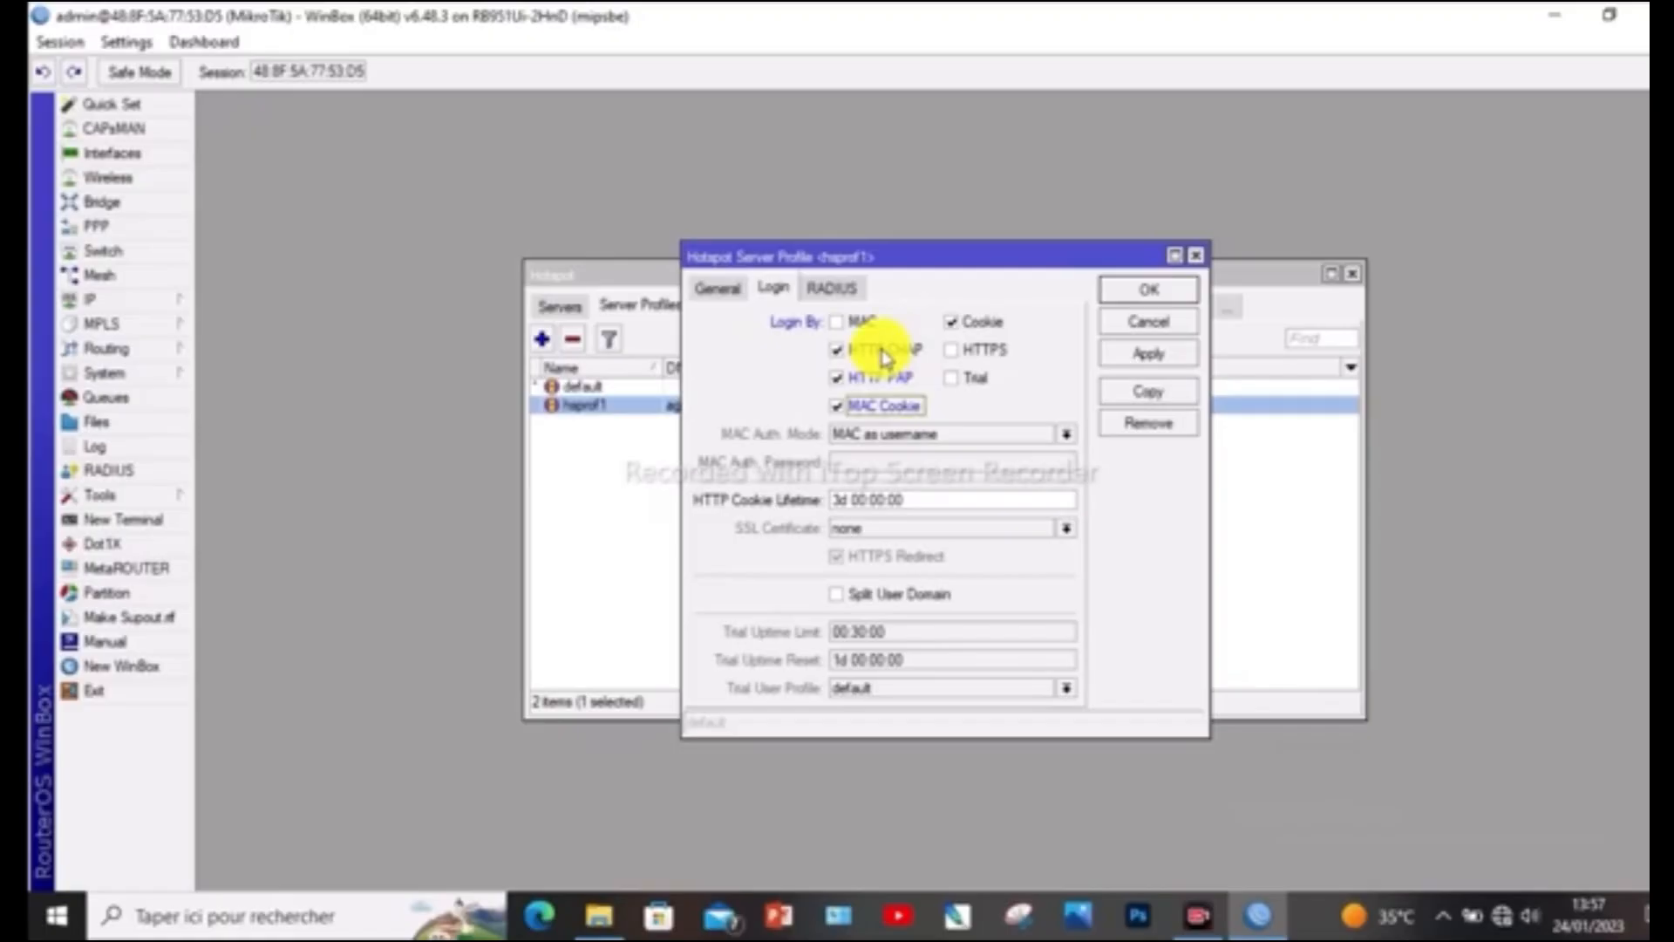
{"action": "left_click", "coordinate": [872, 407]}
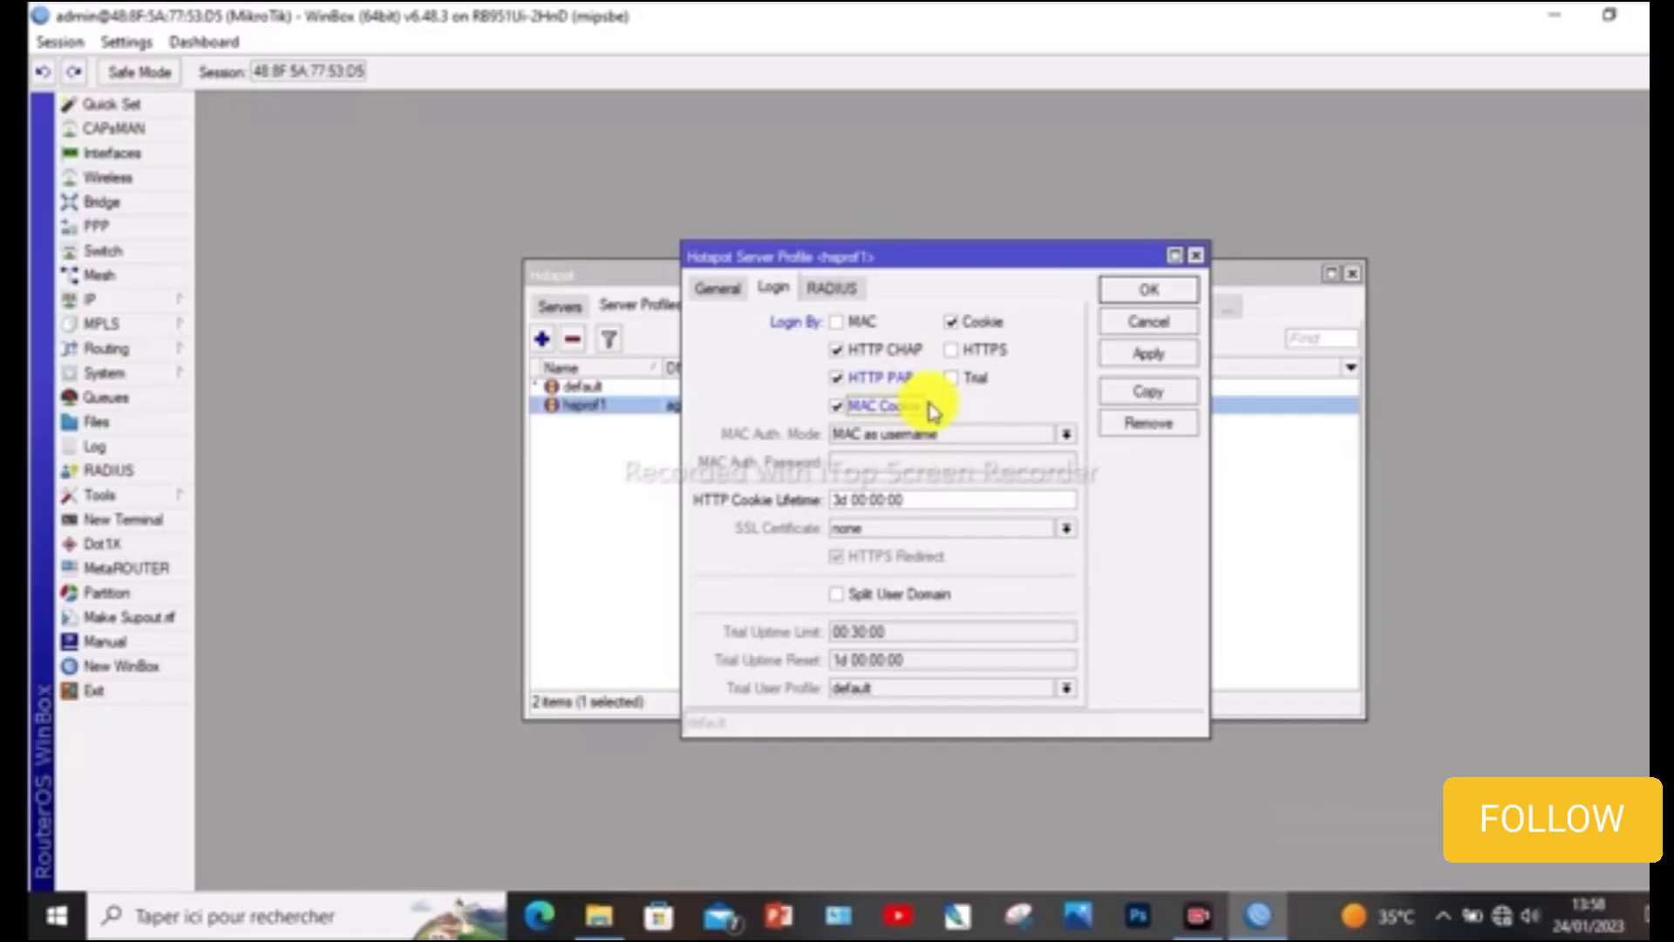
{"action": "left_click", "coordinate": [842, 408]}
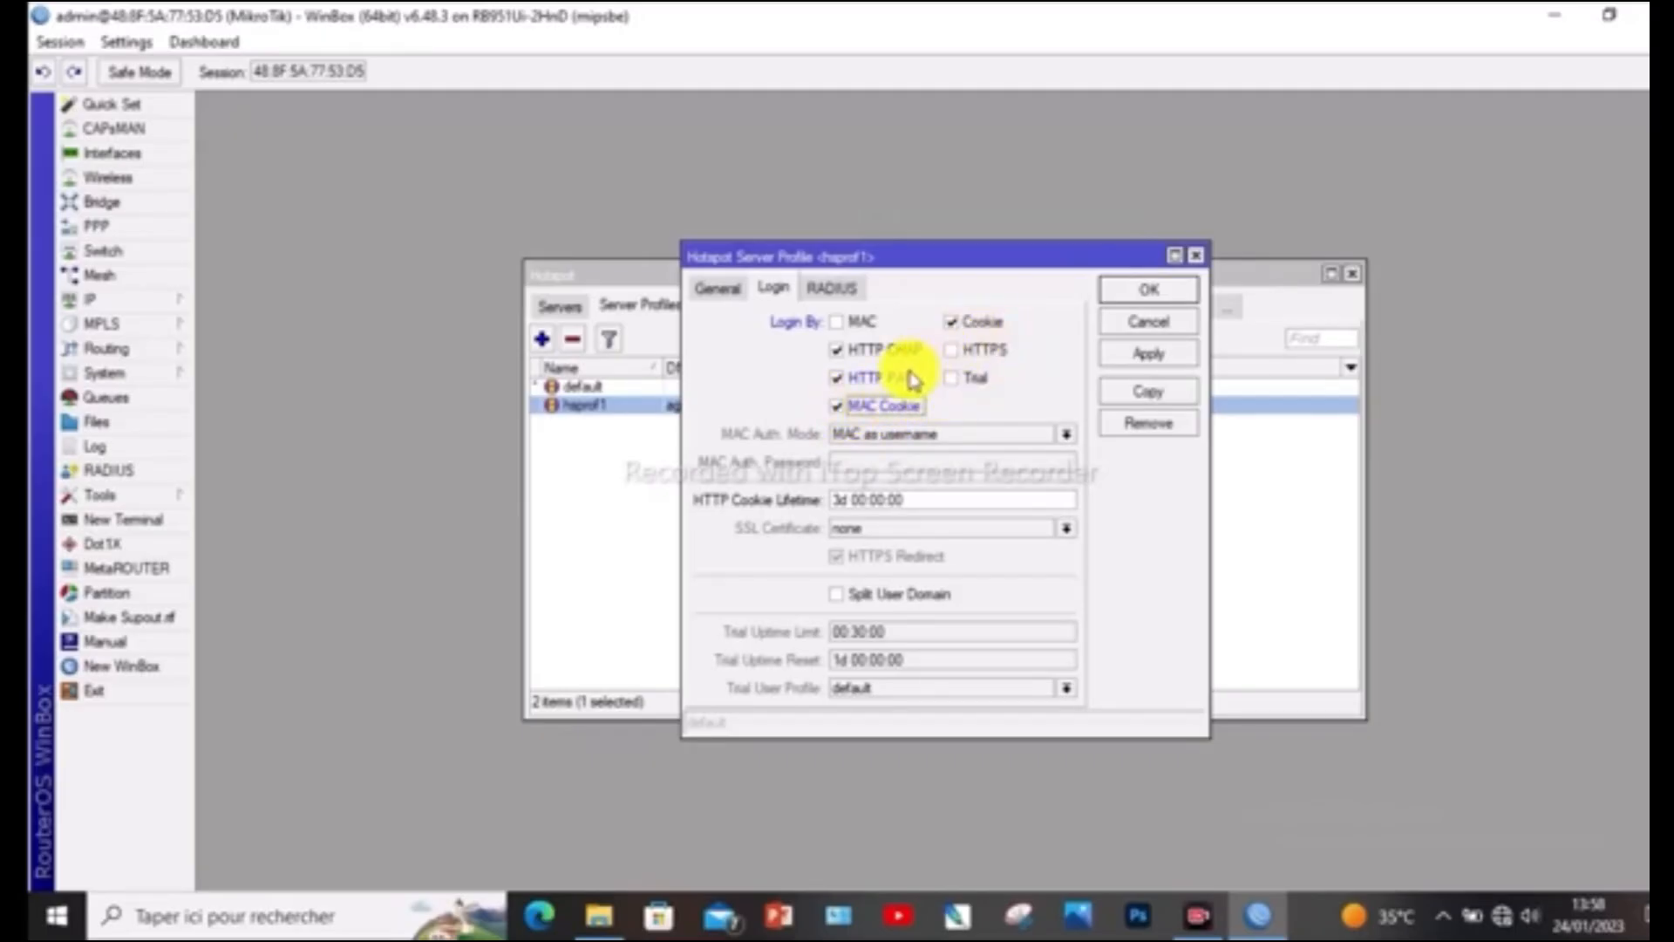
Enable HTTPS login in the hsprof1 profile, leave Trial disabled, and save the profile
{"action": "left_click", "coordinate": [957, 350]}
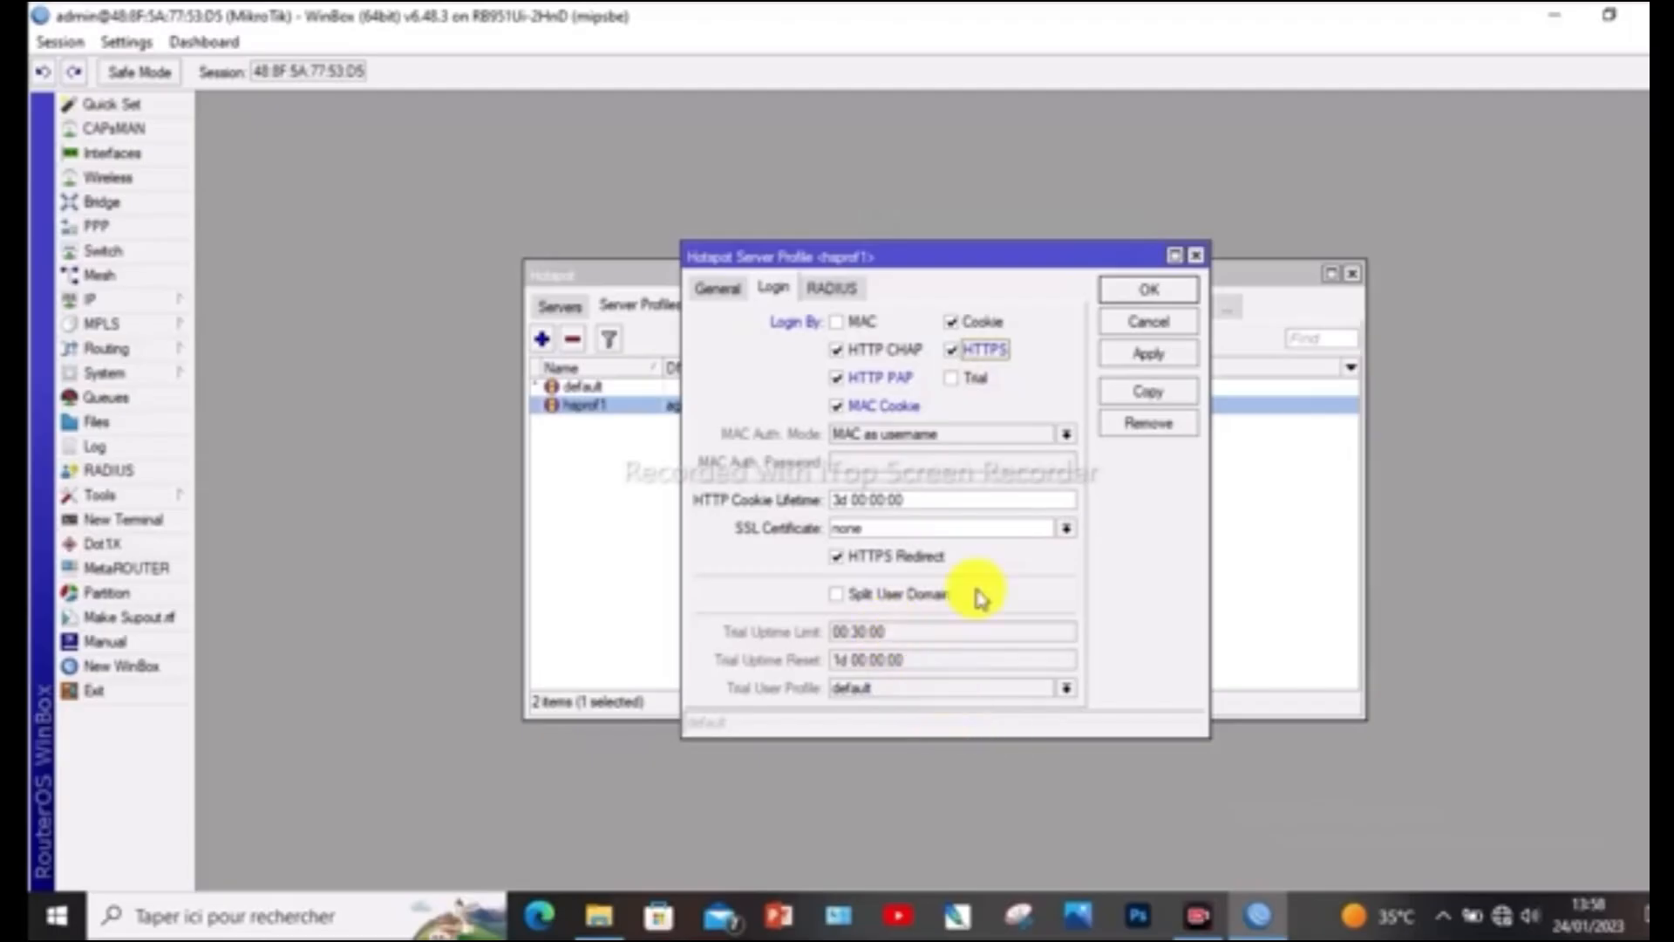
{"action": "left_click", "coordinate": [955, 379]}
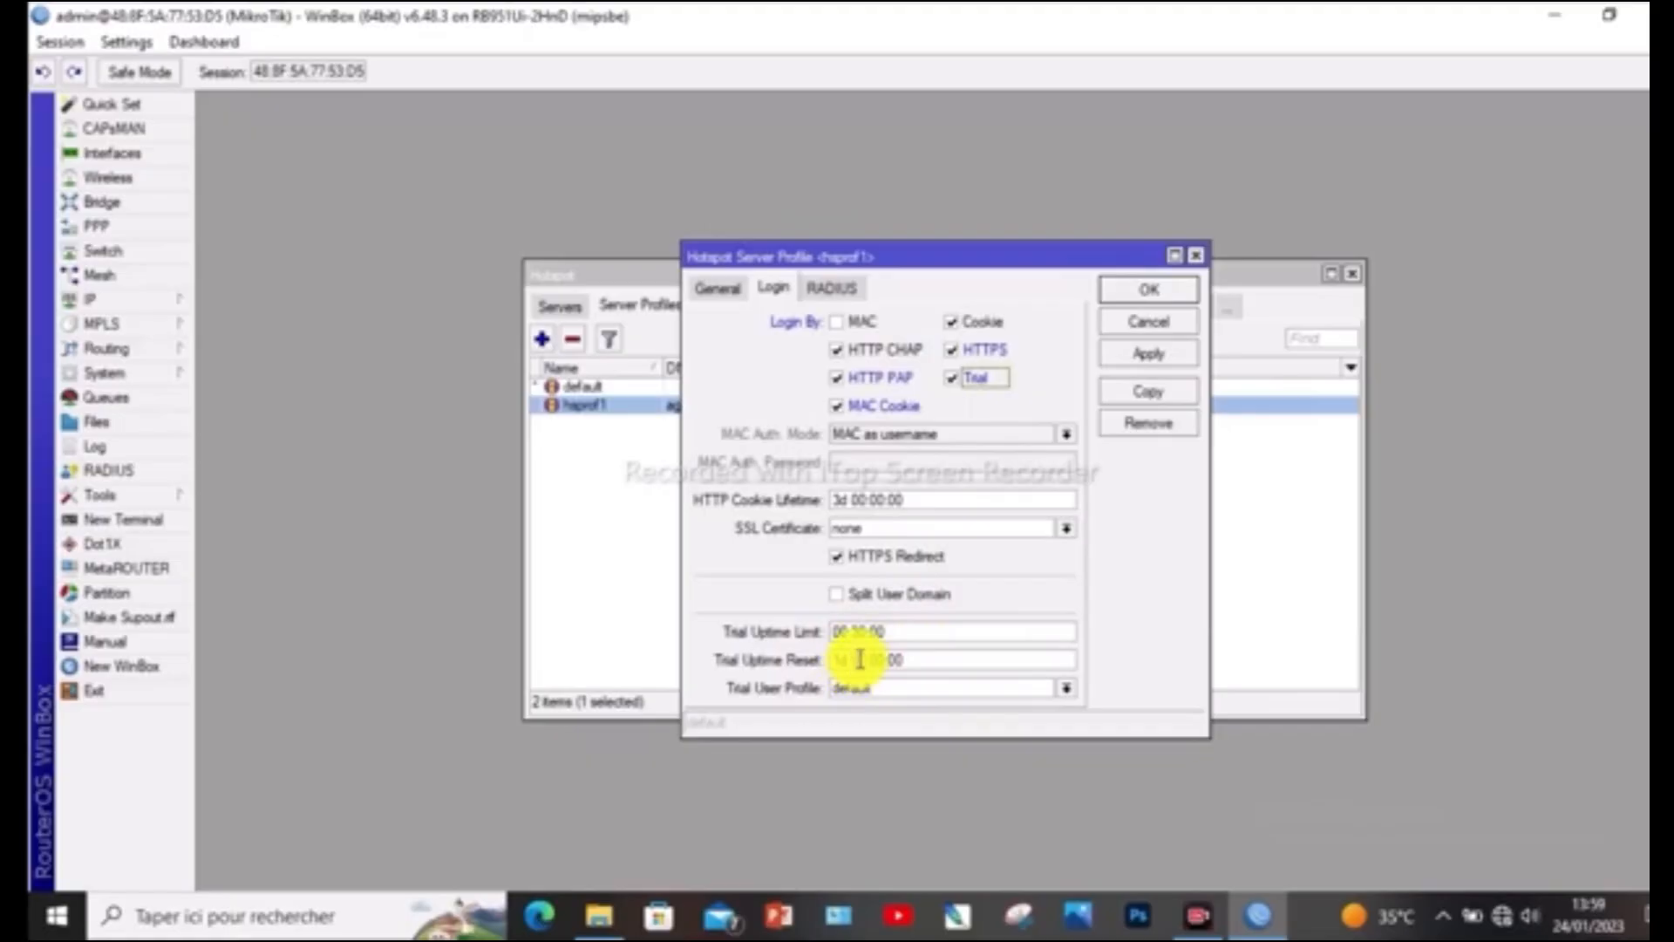
{"action": "left_click", "coordinate": [956, 382]}
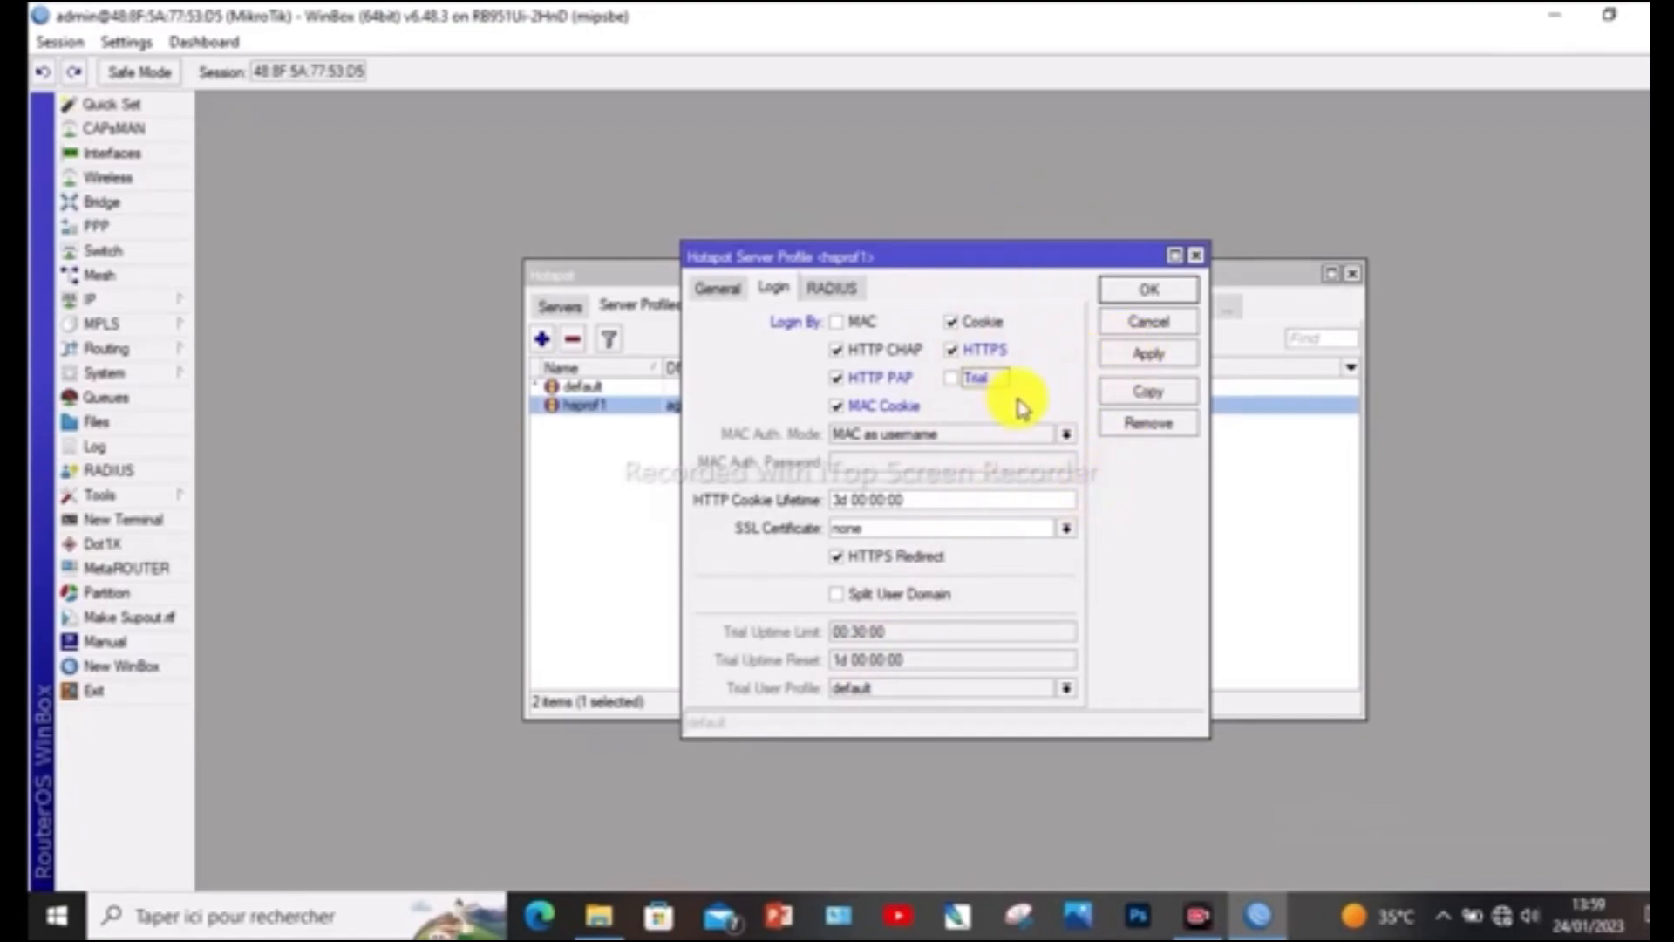
{"action": "left_click", "coordinate": [1136, 357]}
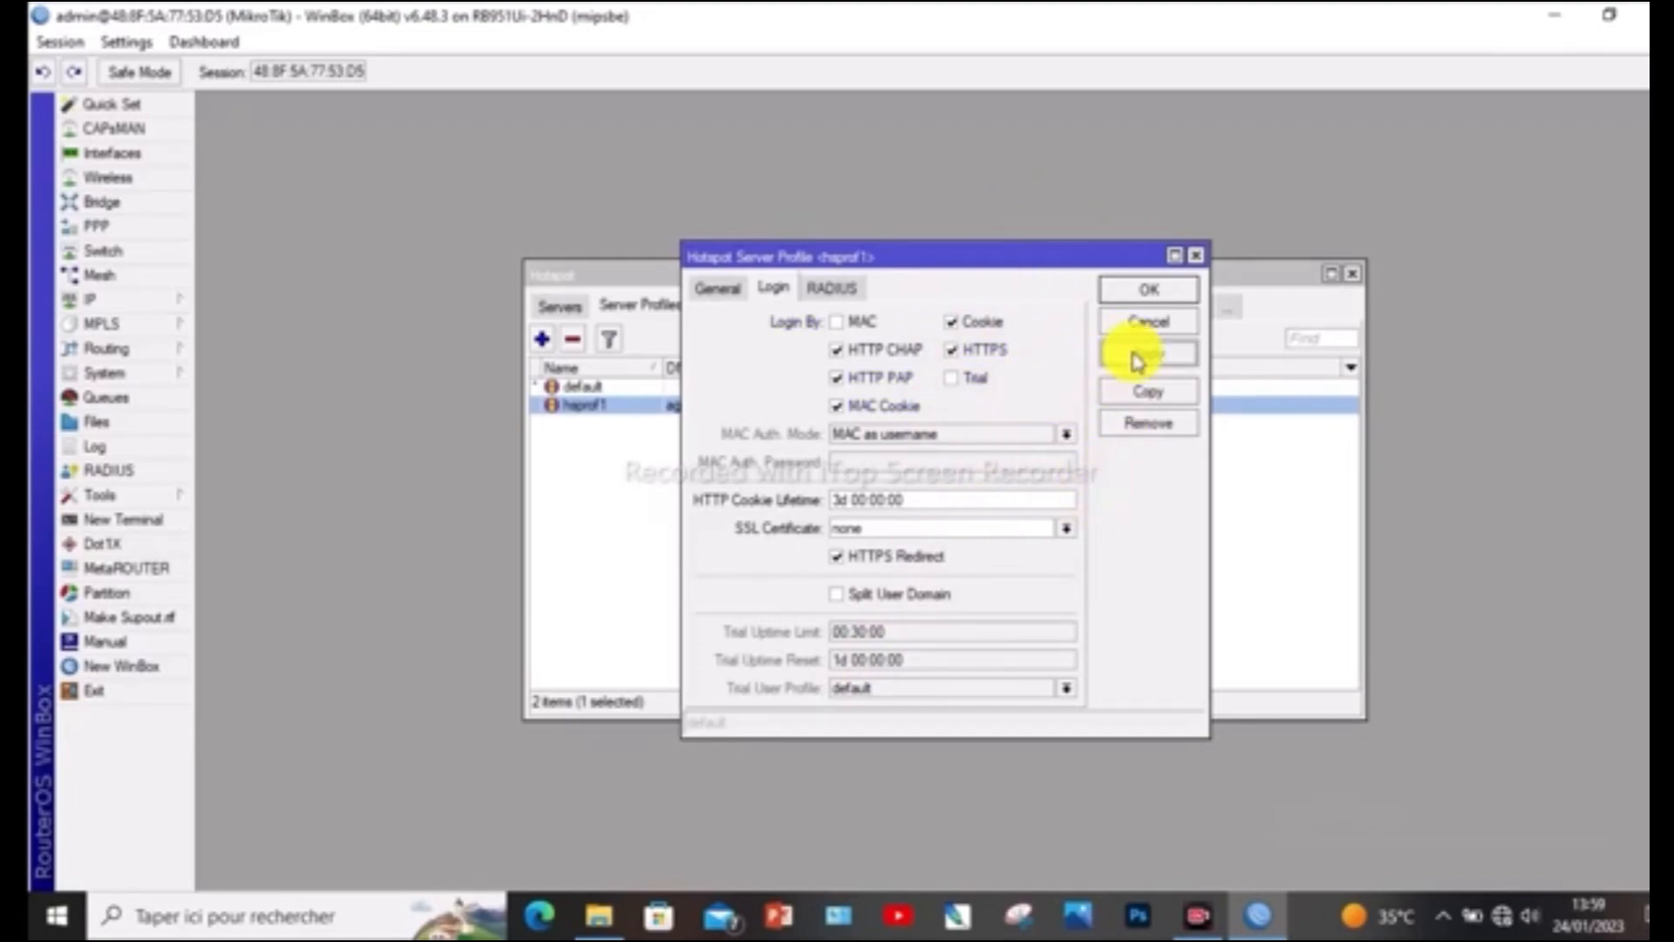
{"action": "left_click", "coordinate": [1142, 288]}
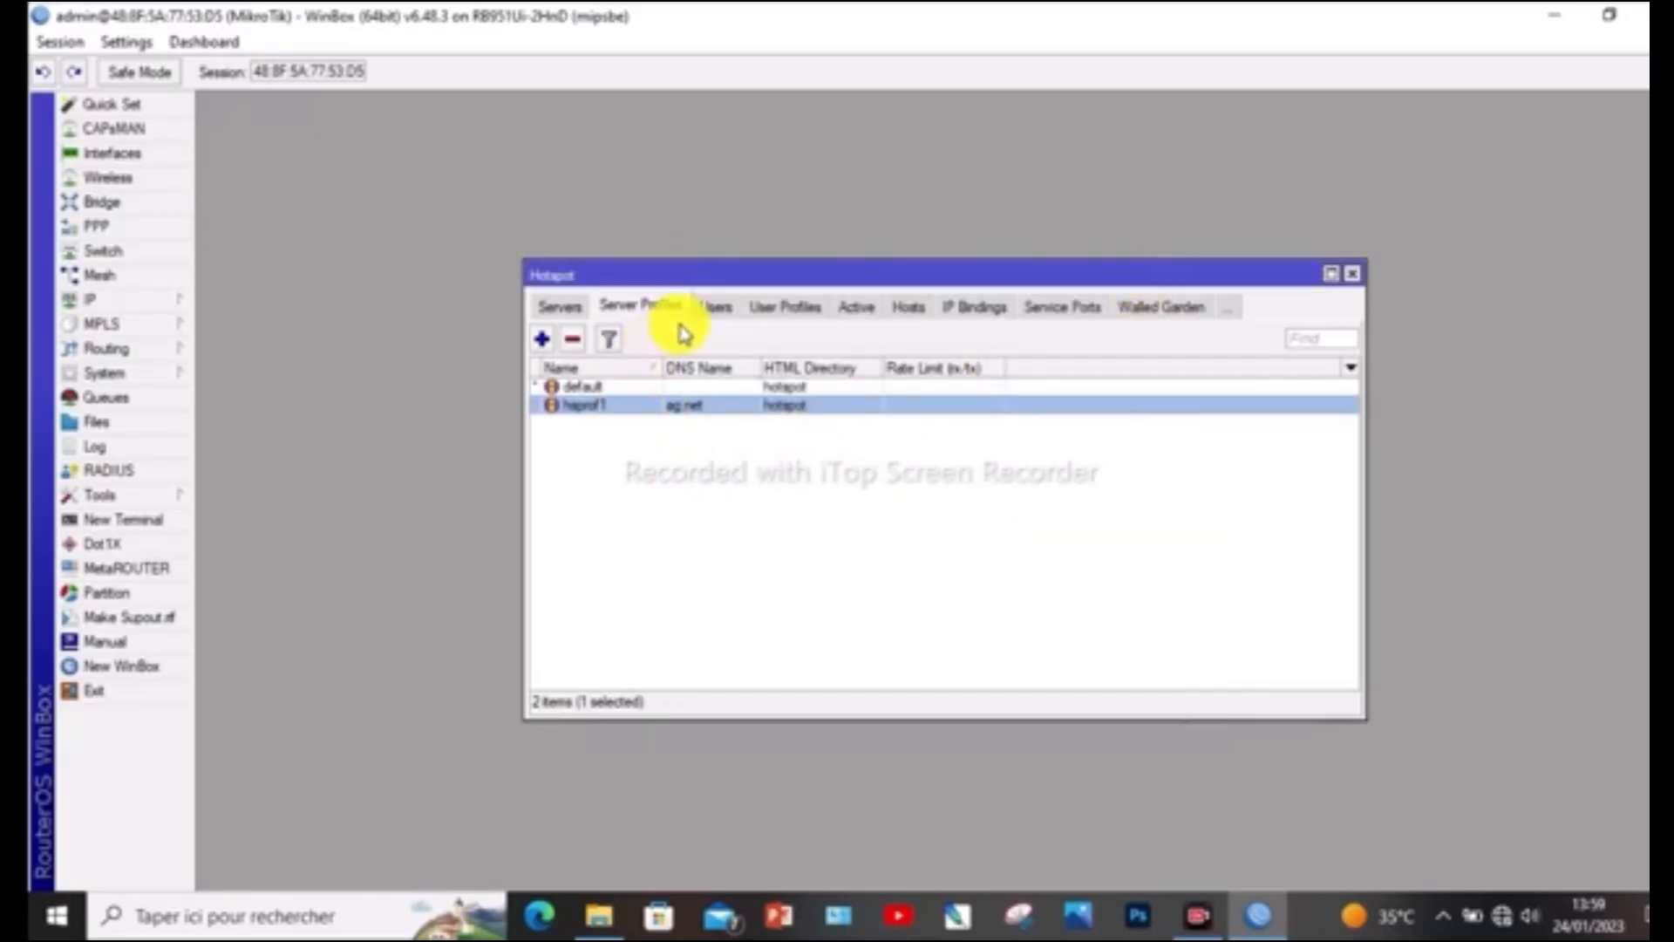
Enable HTTP PAP, MAC Cookie and HTTPS login in the default hotspot server profile, save it, and close the Hotspot window
{"action": "left_click", "coordinate": [630, 388]}
{"action": "double_click", "coordinate": [630, 388]}
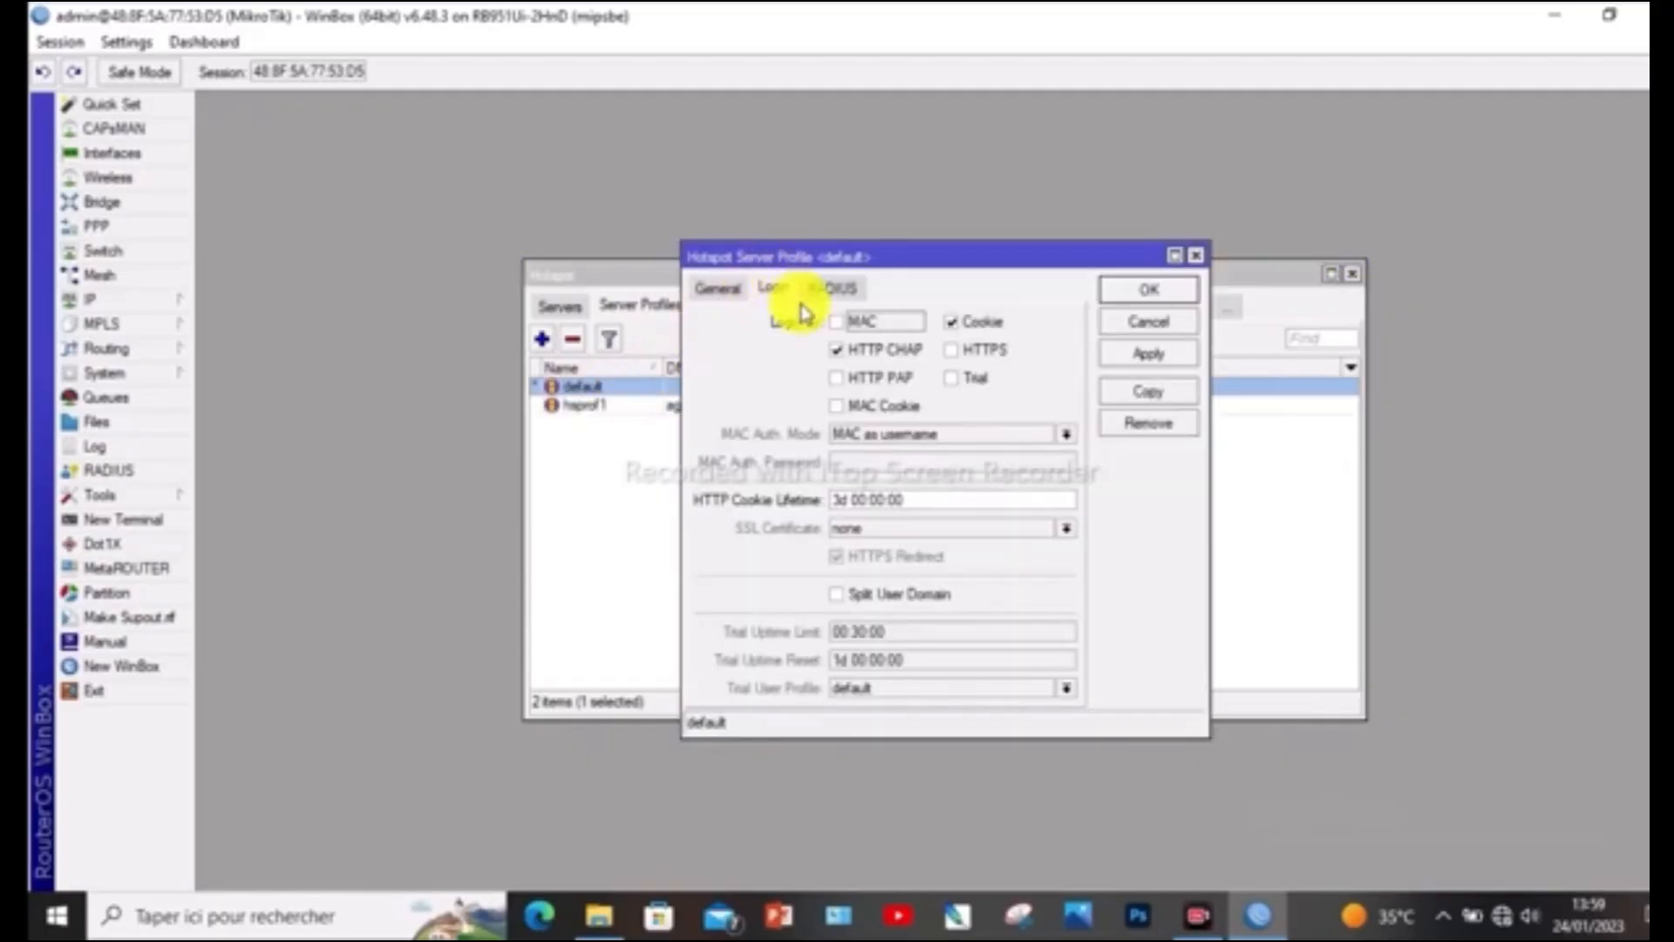
{"action": "left_click", "coordinate": [837, 377]}
{"action": "left_click", "coordinate": [837, 406]}
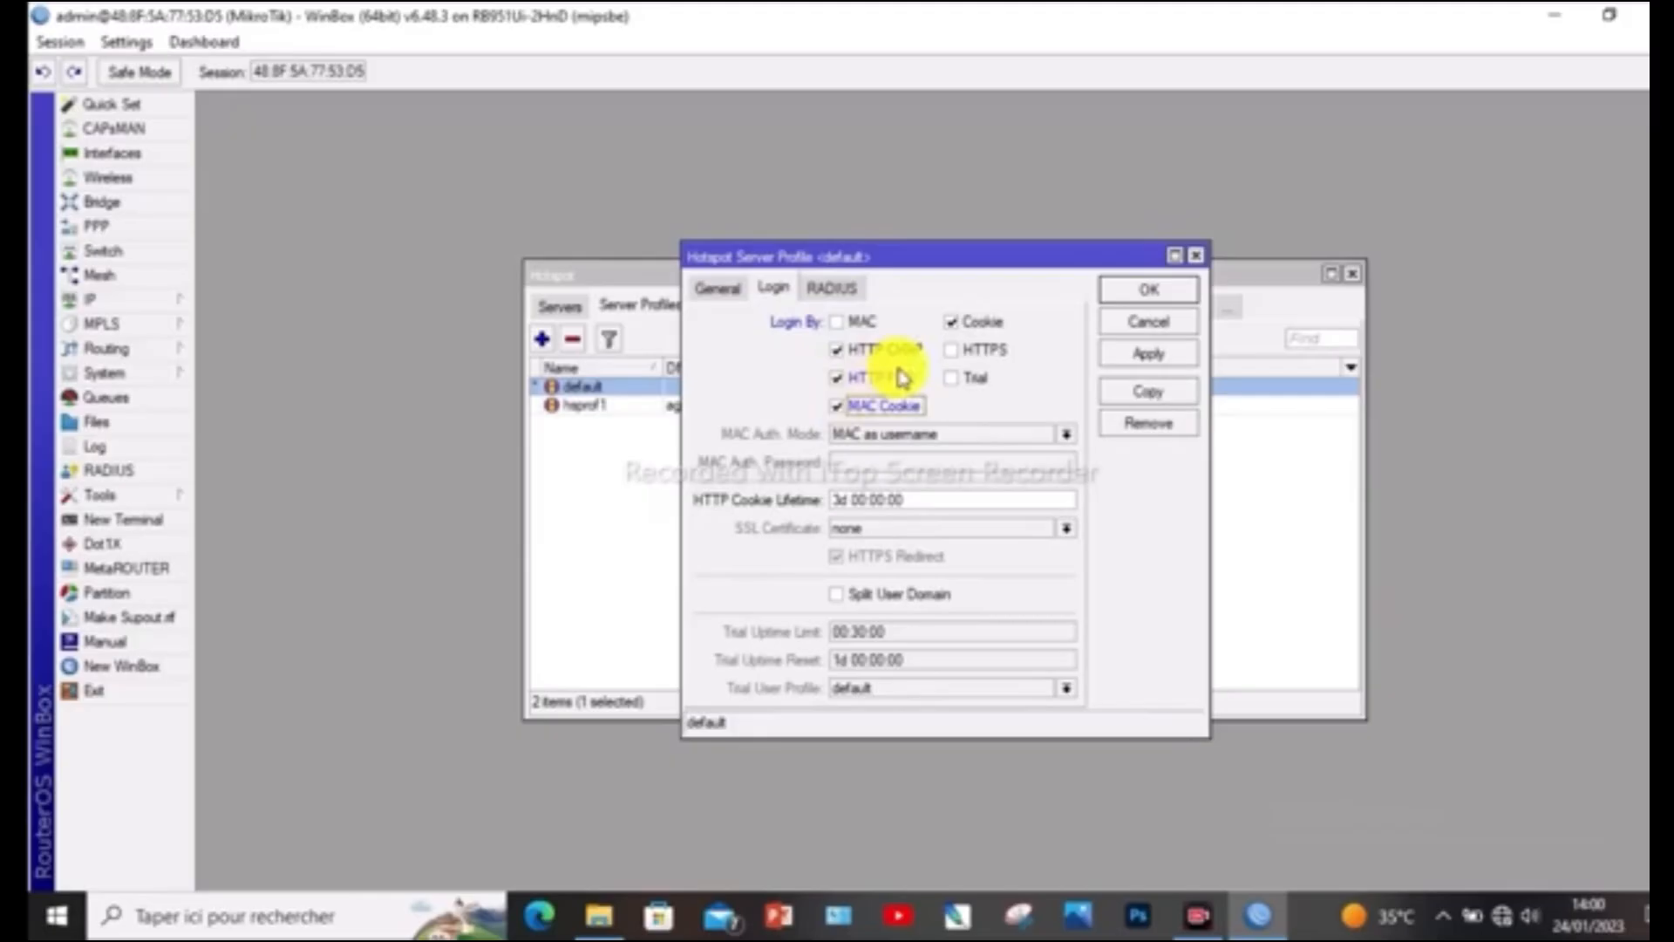
{"action": "left_click", "coordinate": [952, 350]}
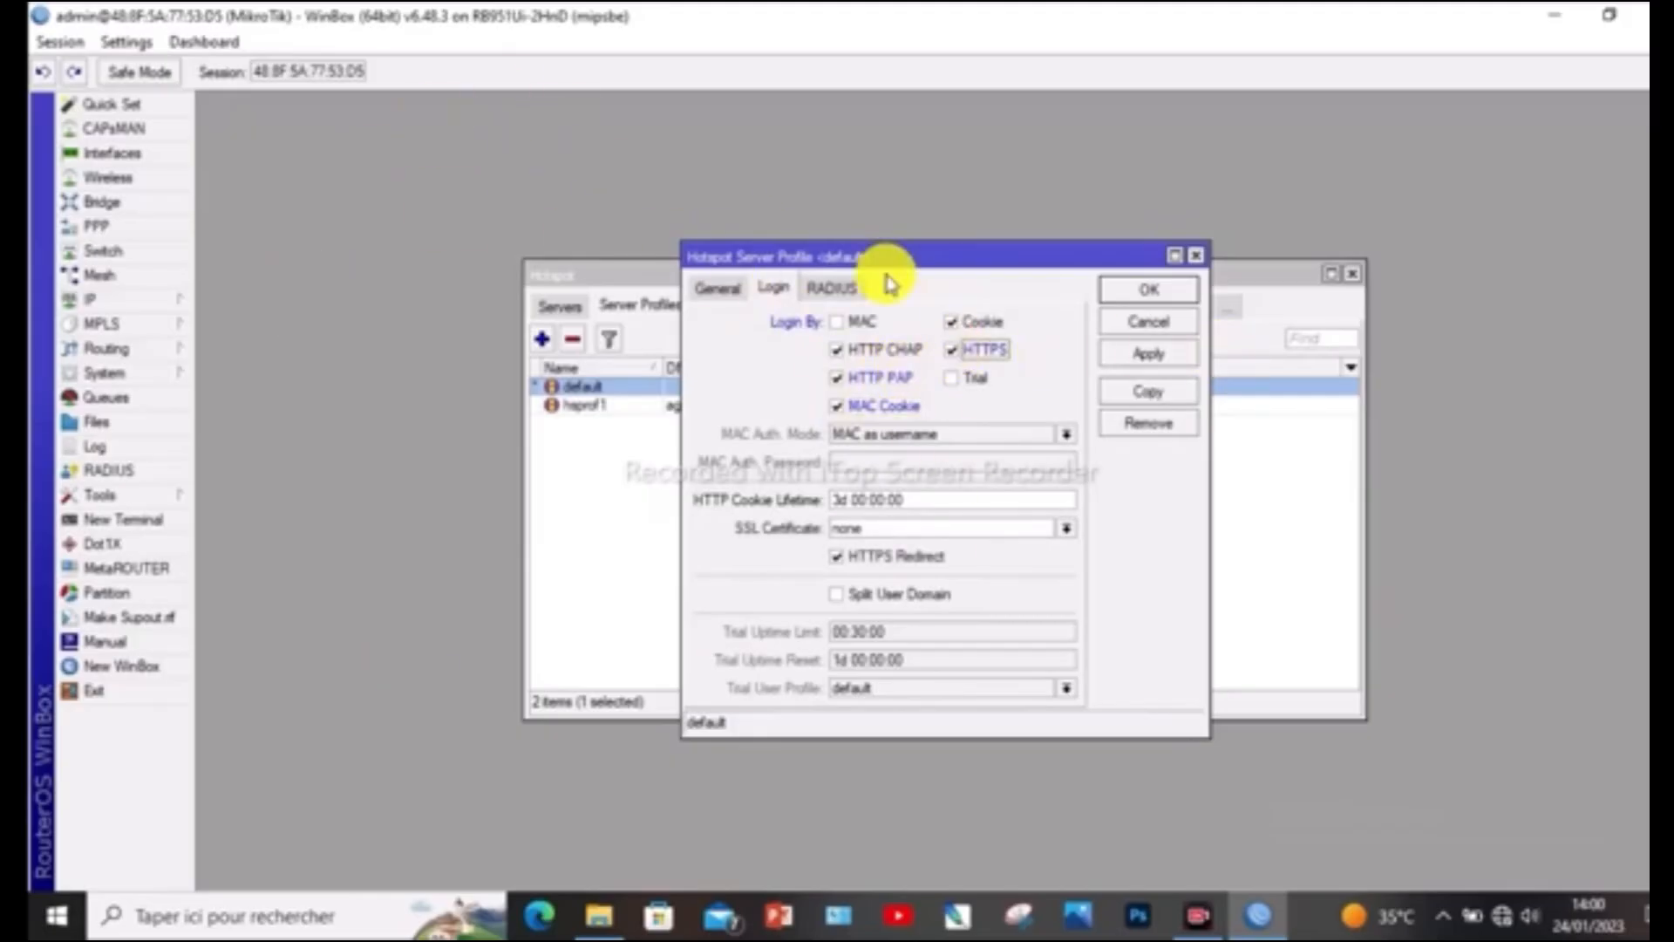
{"action": "left_click", "coordinate": [1151, 354]}
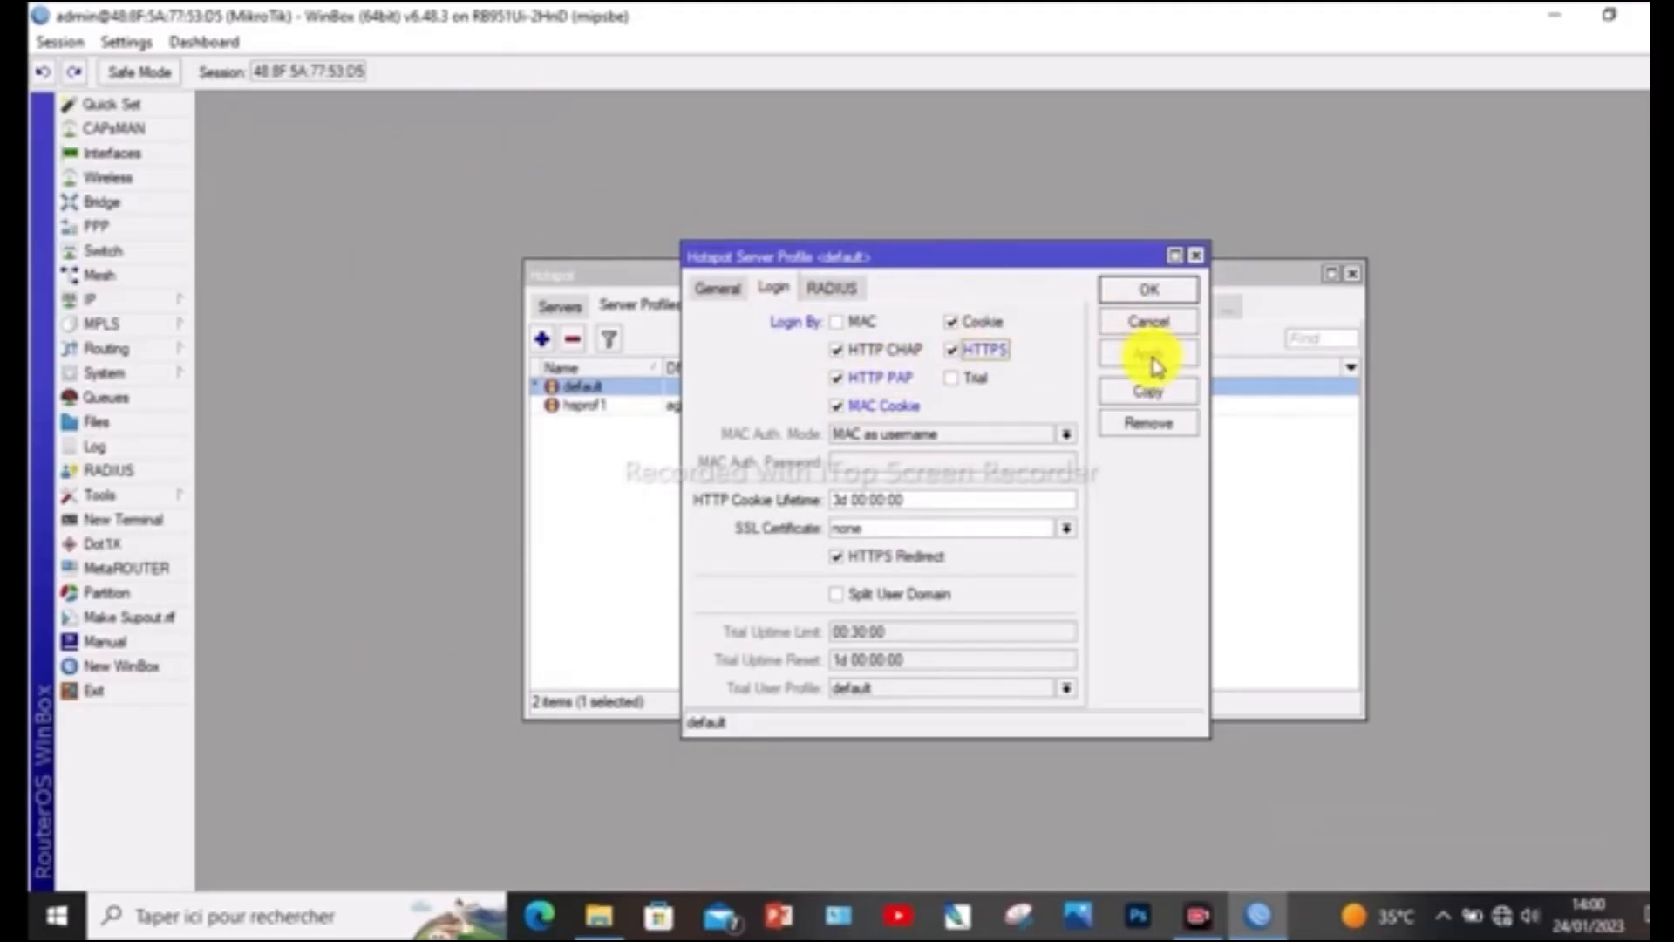
{"action": "left_click", "coordinate": [1149, 290]}
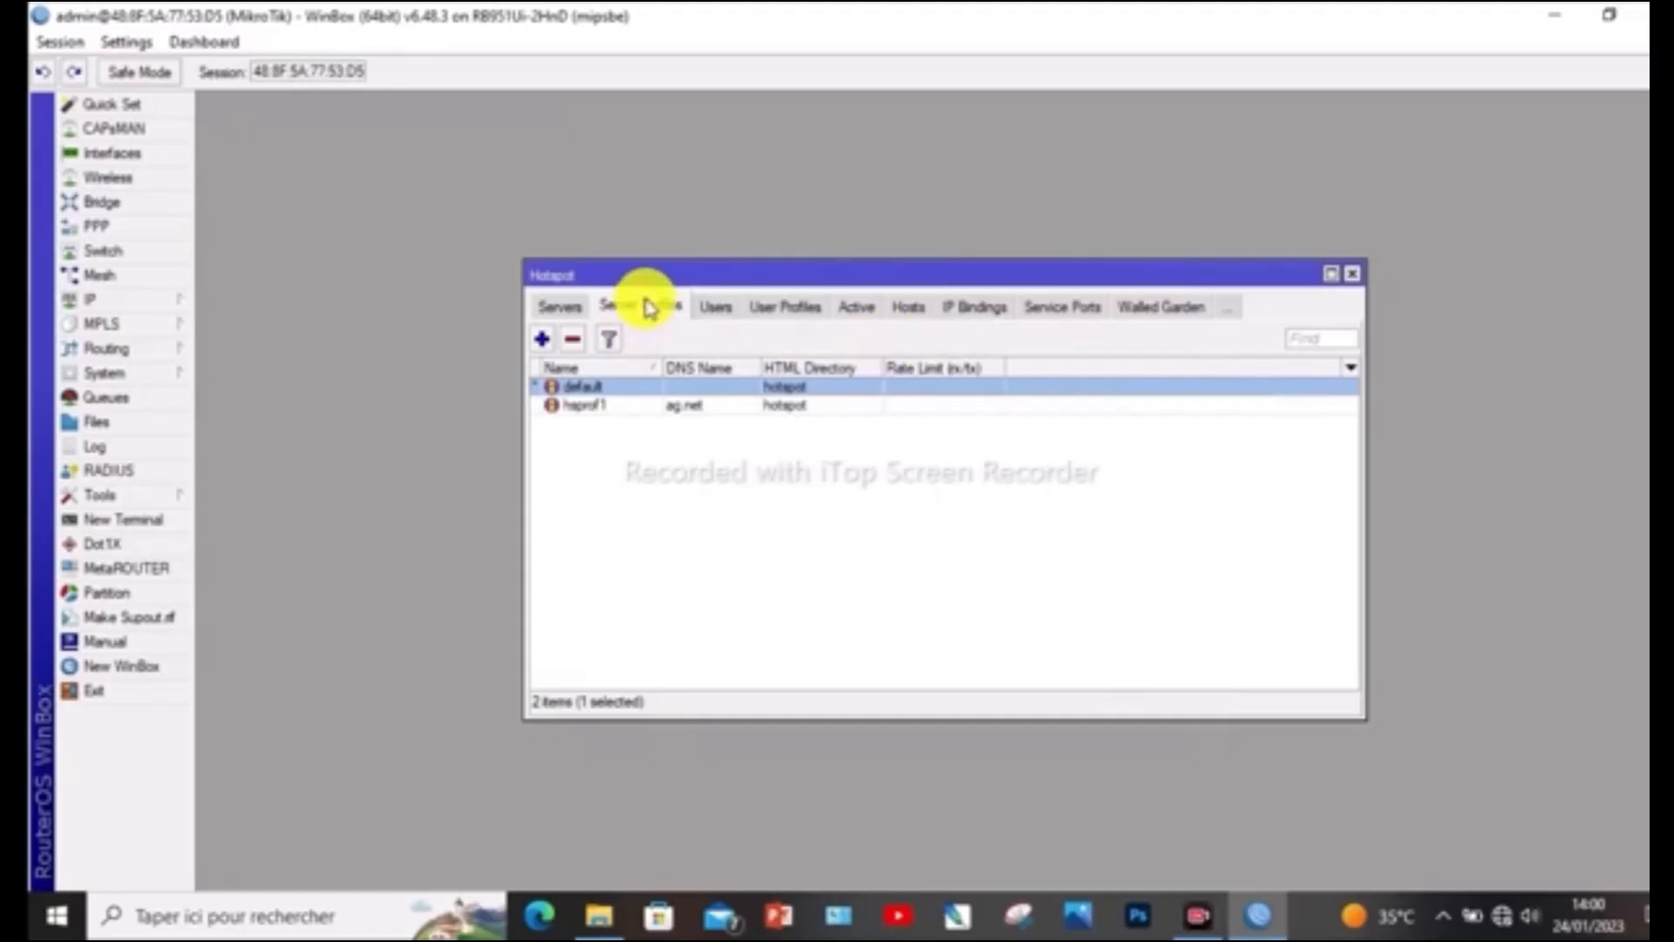
{"action": "left_click", "coordinate": [1353, 275]}
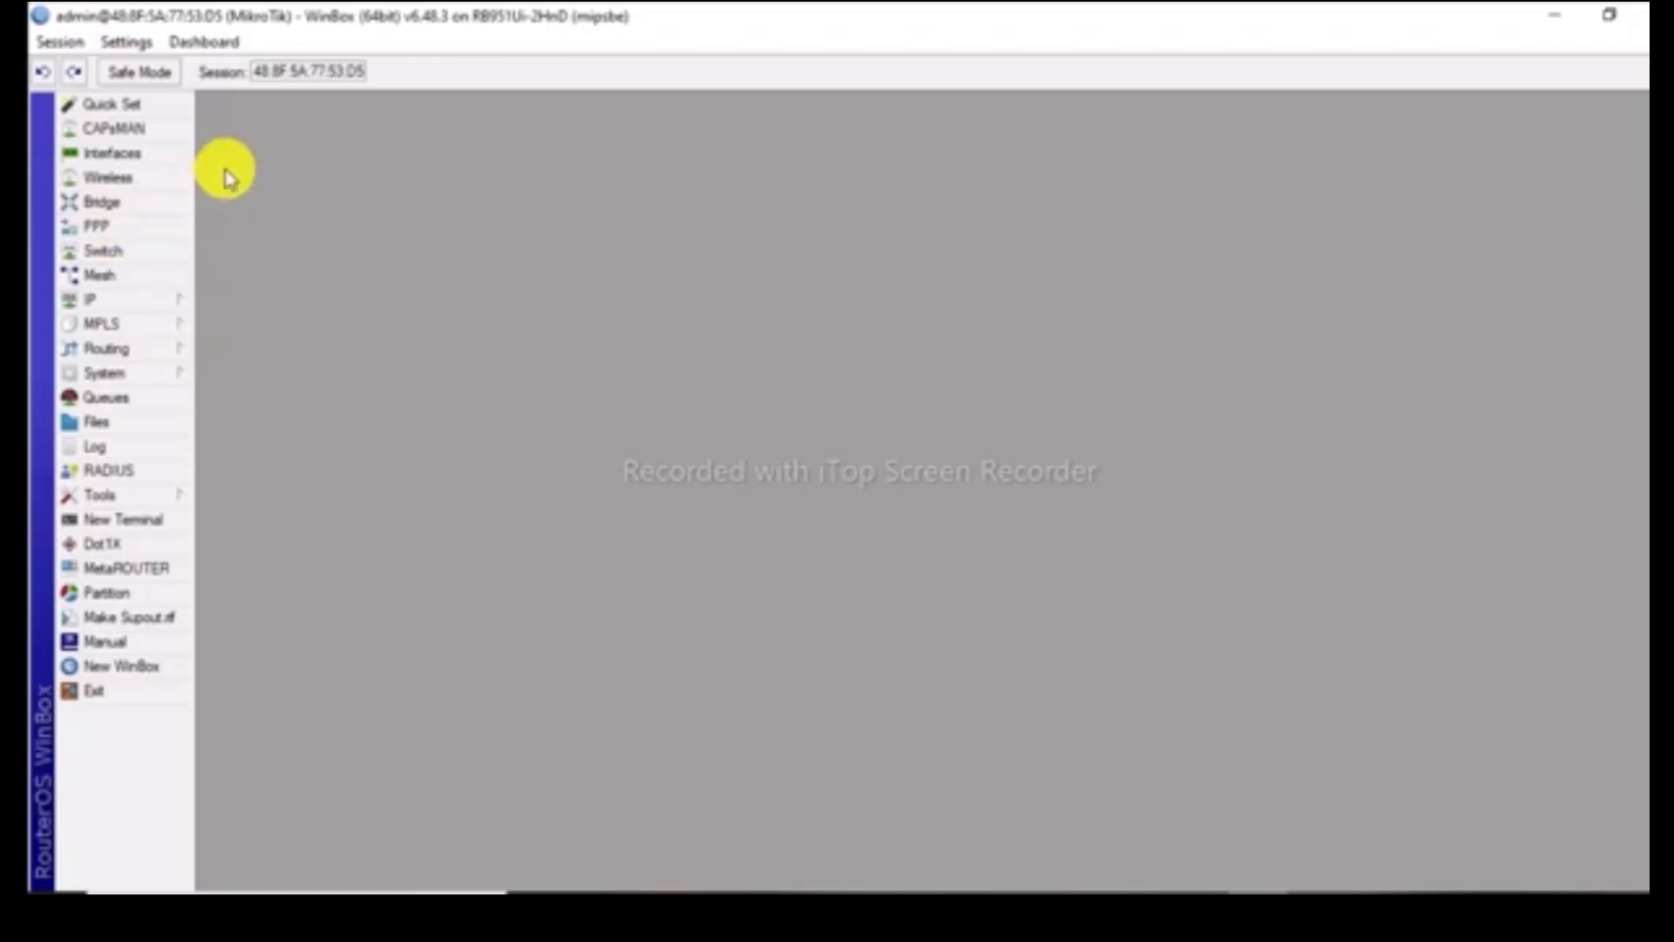
Close WinBox and minimize the windows64 folder window to reach the desktop
{"action": "right_click", "coordinate": [124, 26]}
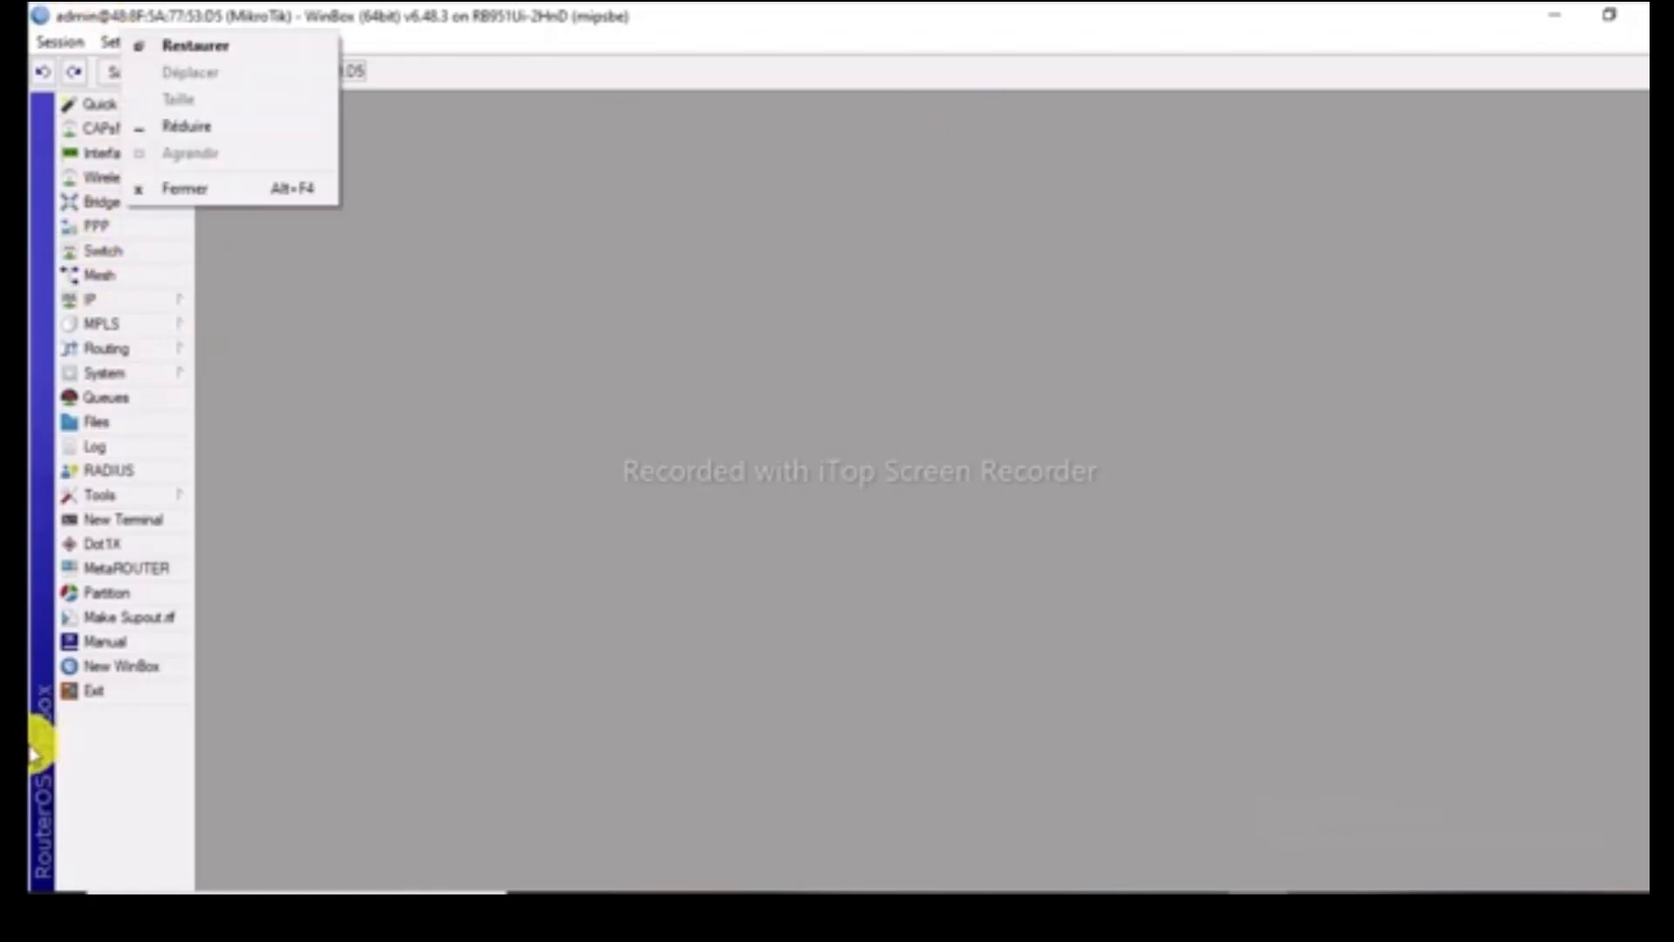
{"action": "left_click", "coordinate": [710, 579]}
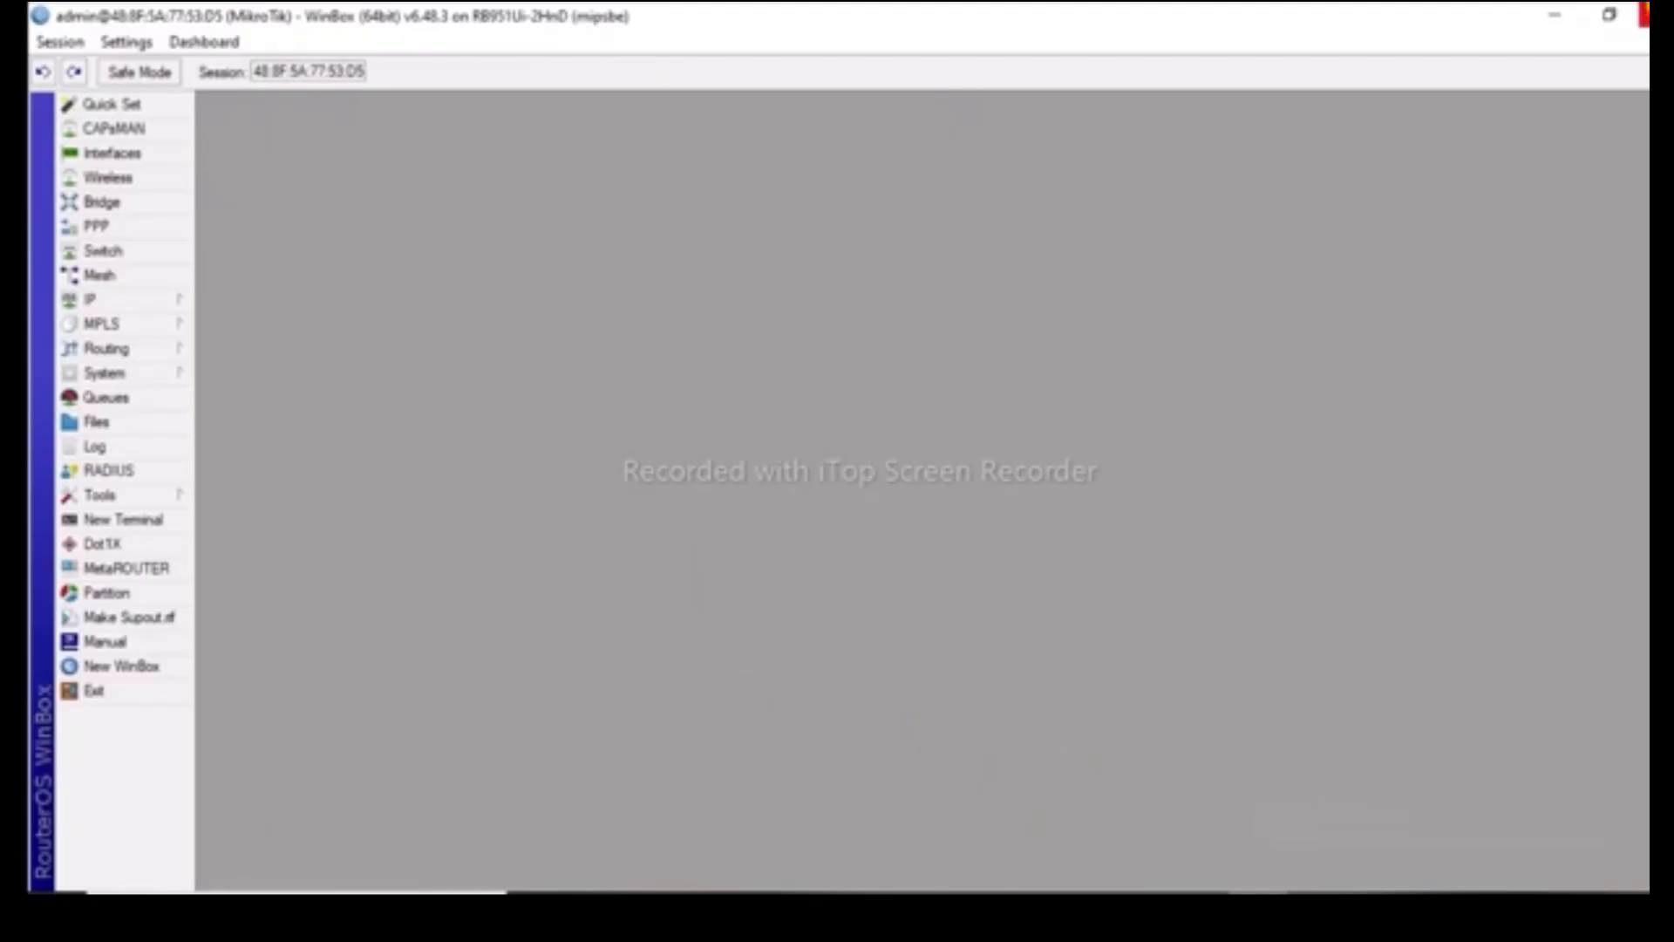
{"action": "left_click", "coordinate": [1644, 14]}
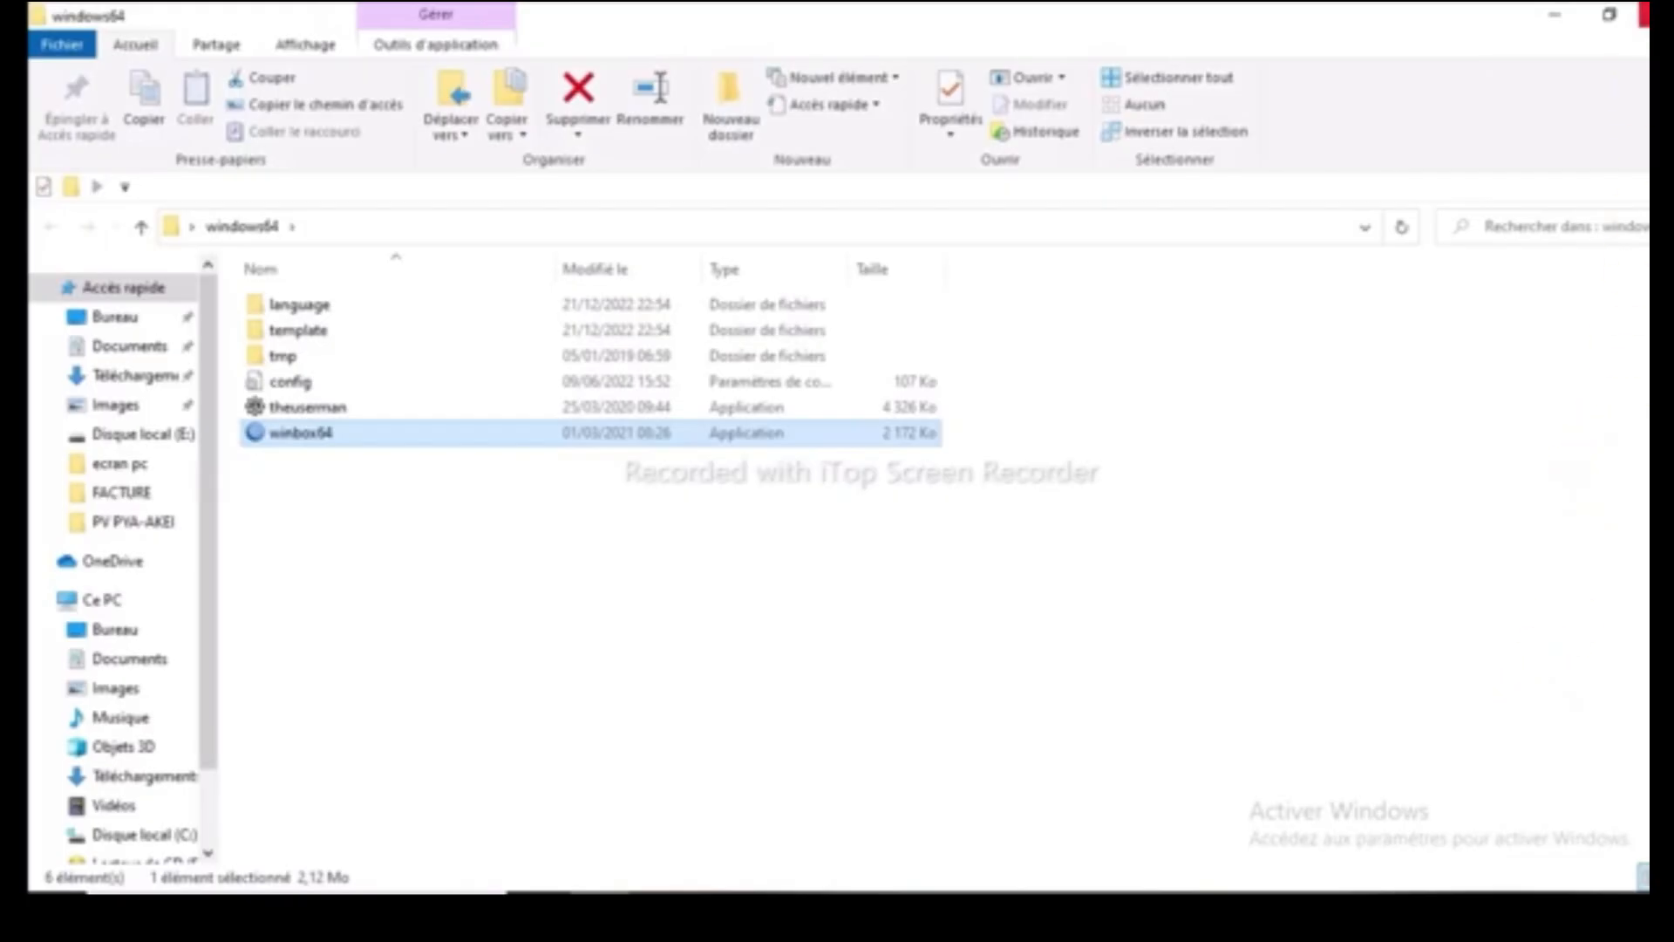
{"action": "left_click", "coordinate": [1542, 26]}
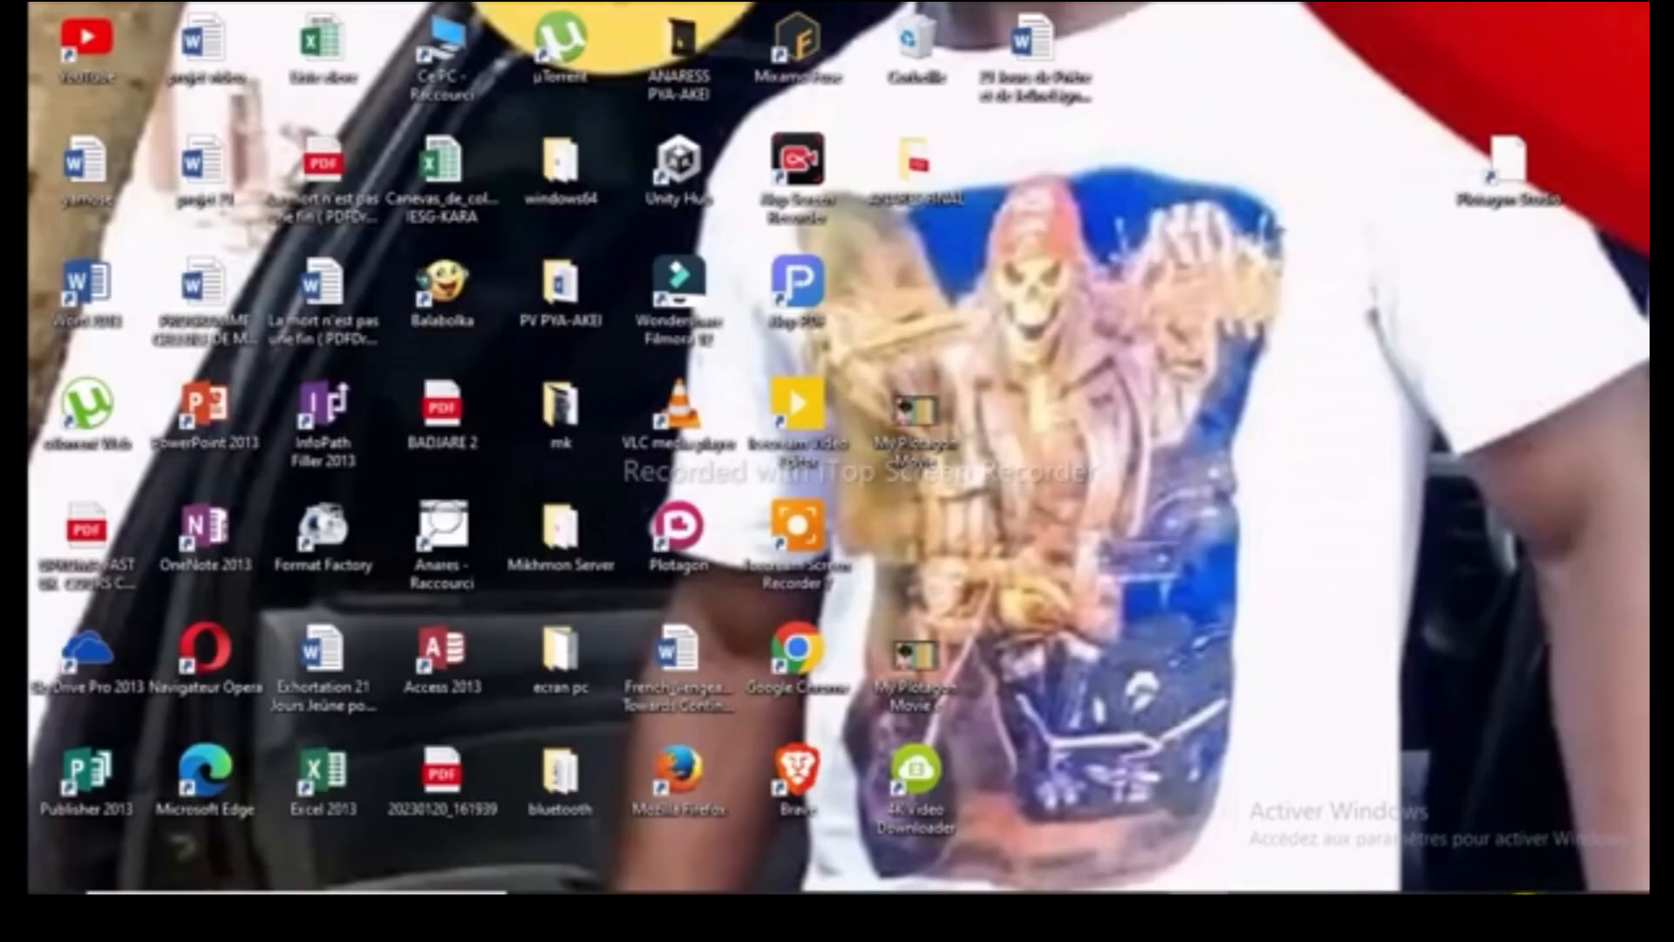
Open the list of available networks in Windows
{"action": "left_click", "coordinate": [1482, 913]}
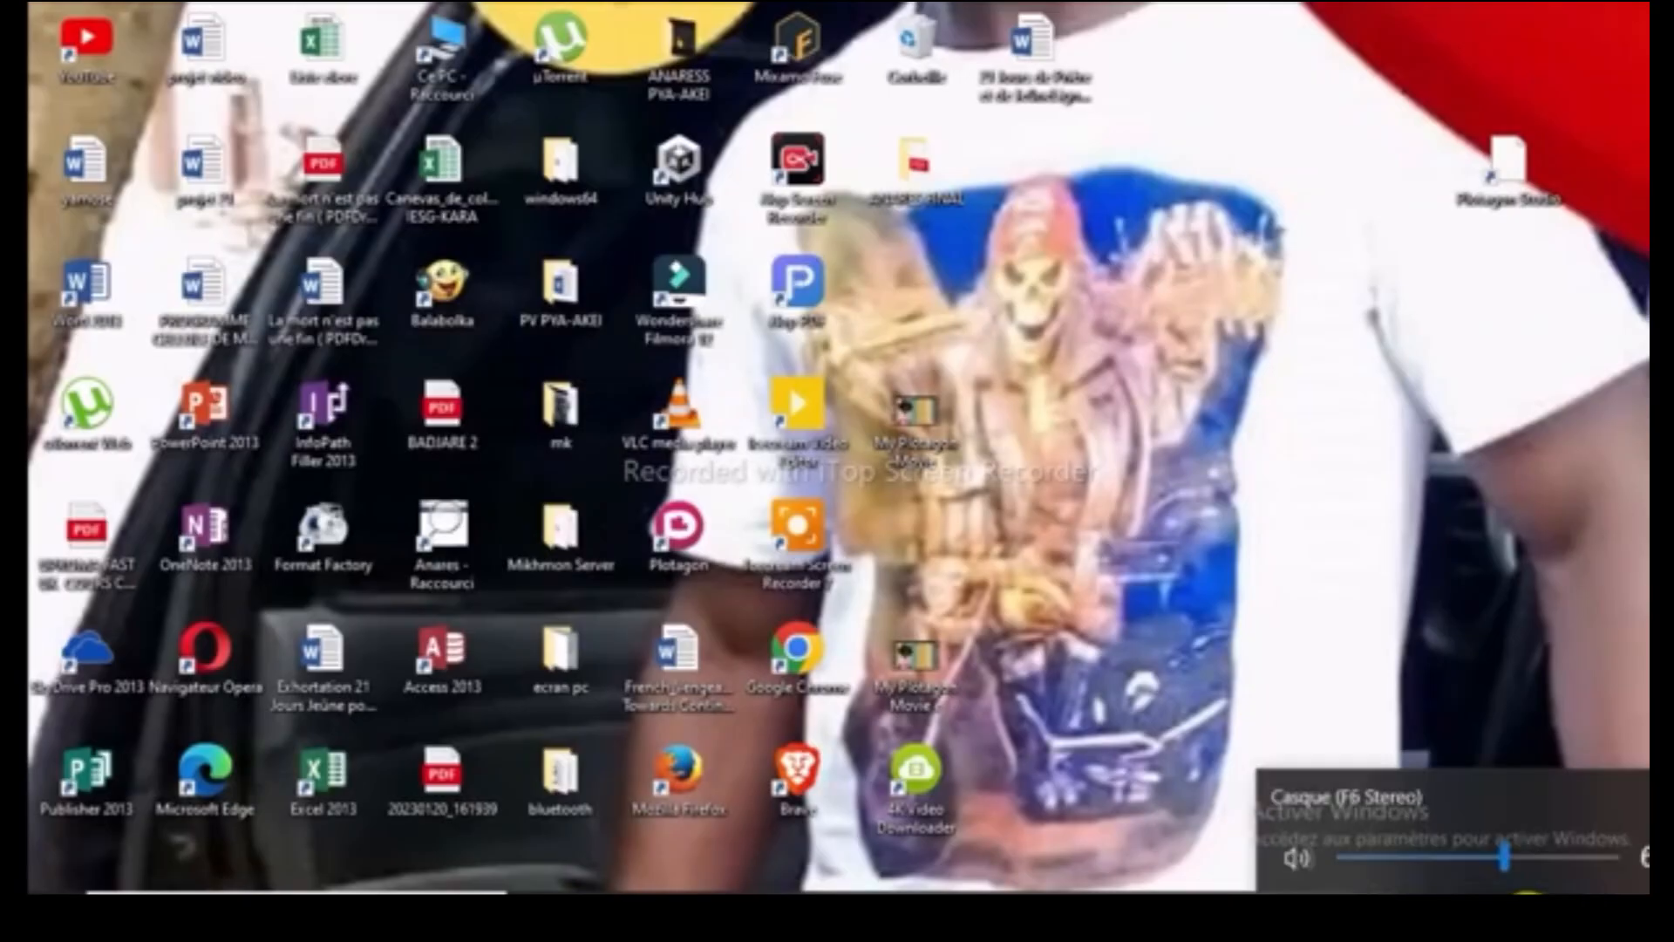
{"action": "left_click", "coordinate": [1482, 914]}
{"action": "left_click", "coordinate": [1499, 918]}
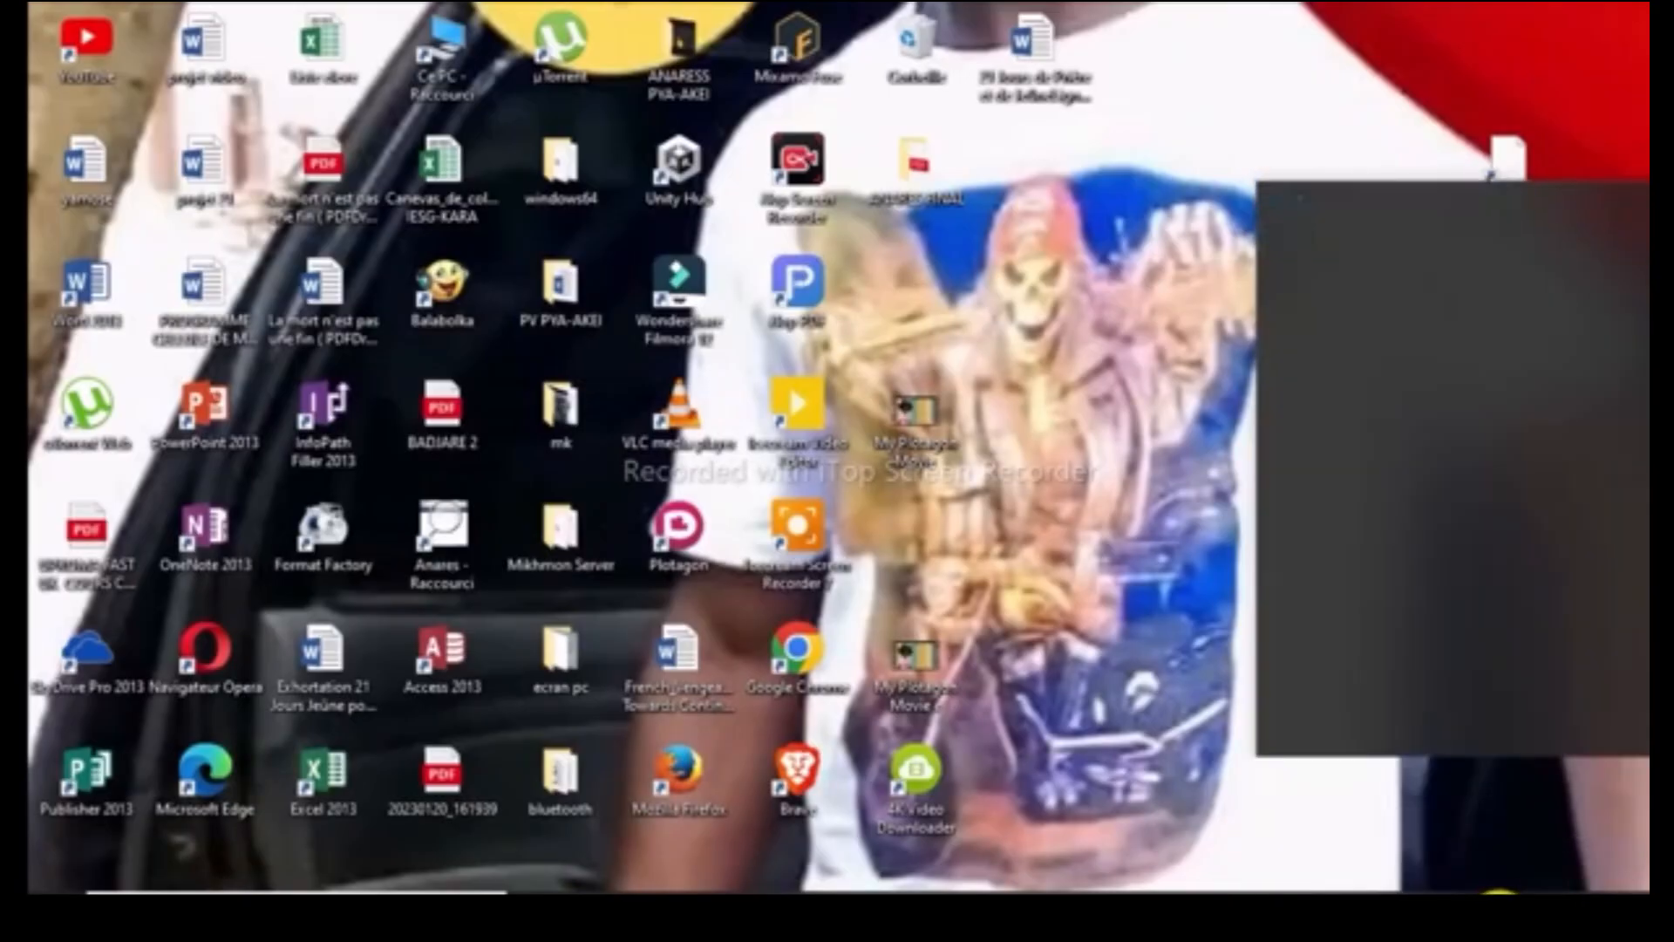